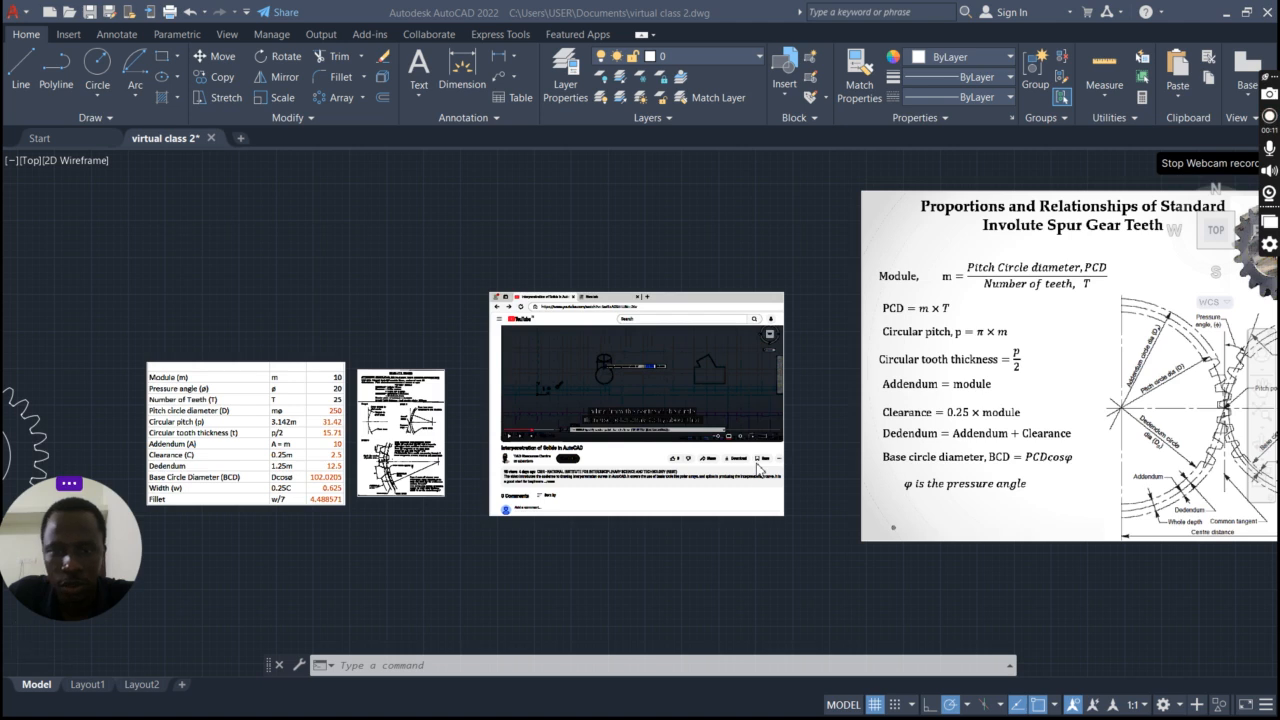
Step: Examine the embedded screenshot of the video page on interpenetration of solids, including its title, channel and description
{"action": "scroll", "coordinate": [585, 377], "scroll_direction": "down", "scroll_amount": 2}
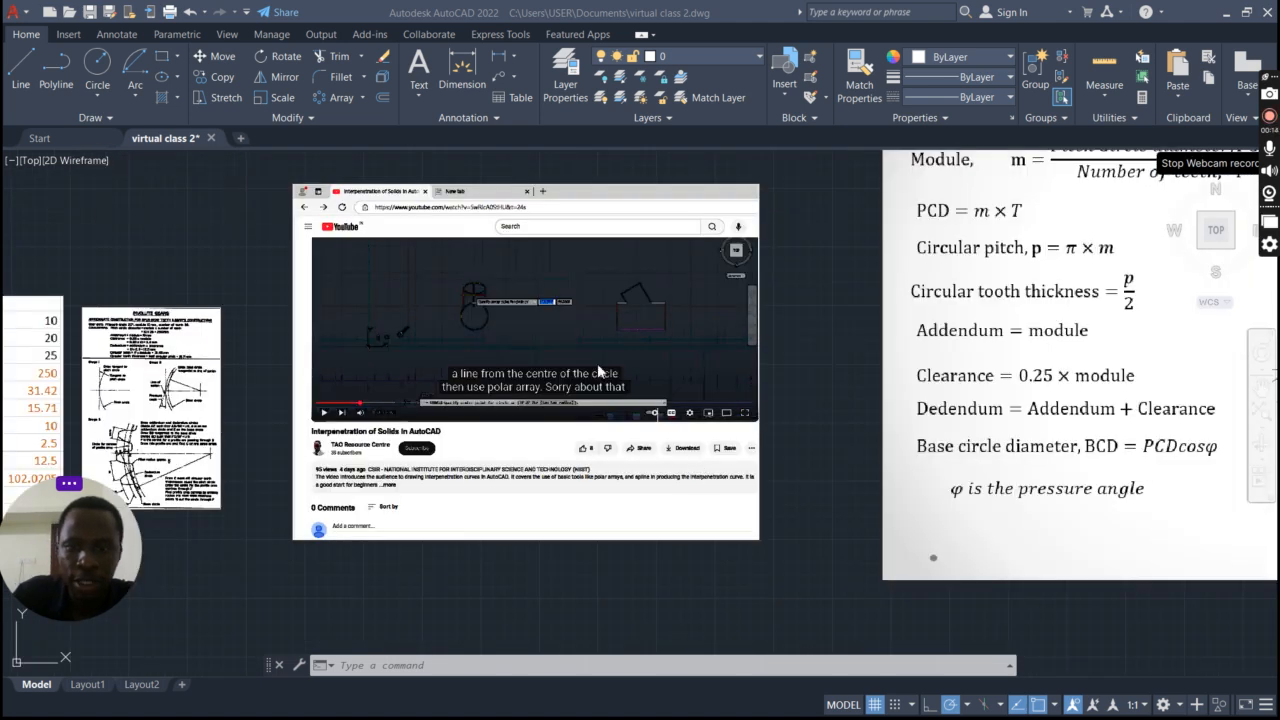
{"action": "scroll", "coordinate": [434, 207], "scroll_direction": "up", "scroll_amount": 2}
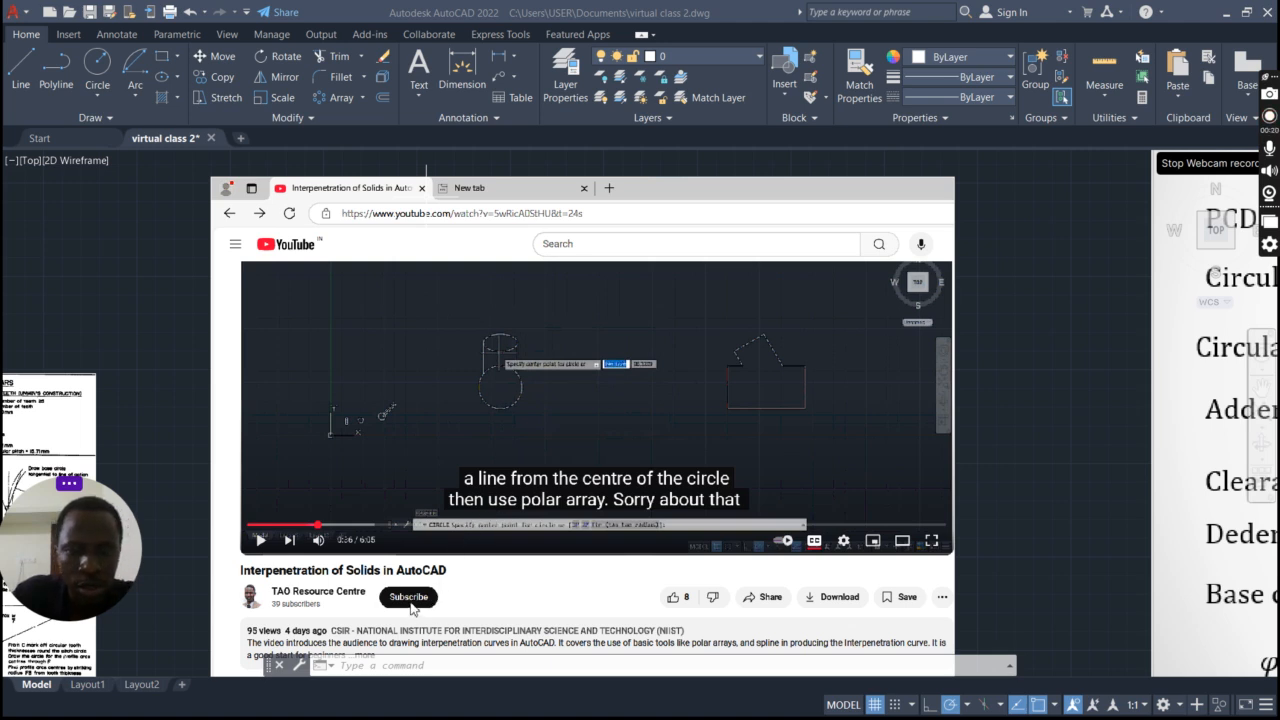
{"action": "scroll", "coordinate": [476, 555], "scroll_direction": "down", "scroll_amount": 2}
{"action": "scroll", "coordinate": [400, 644], "scroll_direction": "up", "scroll_amount": 4}
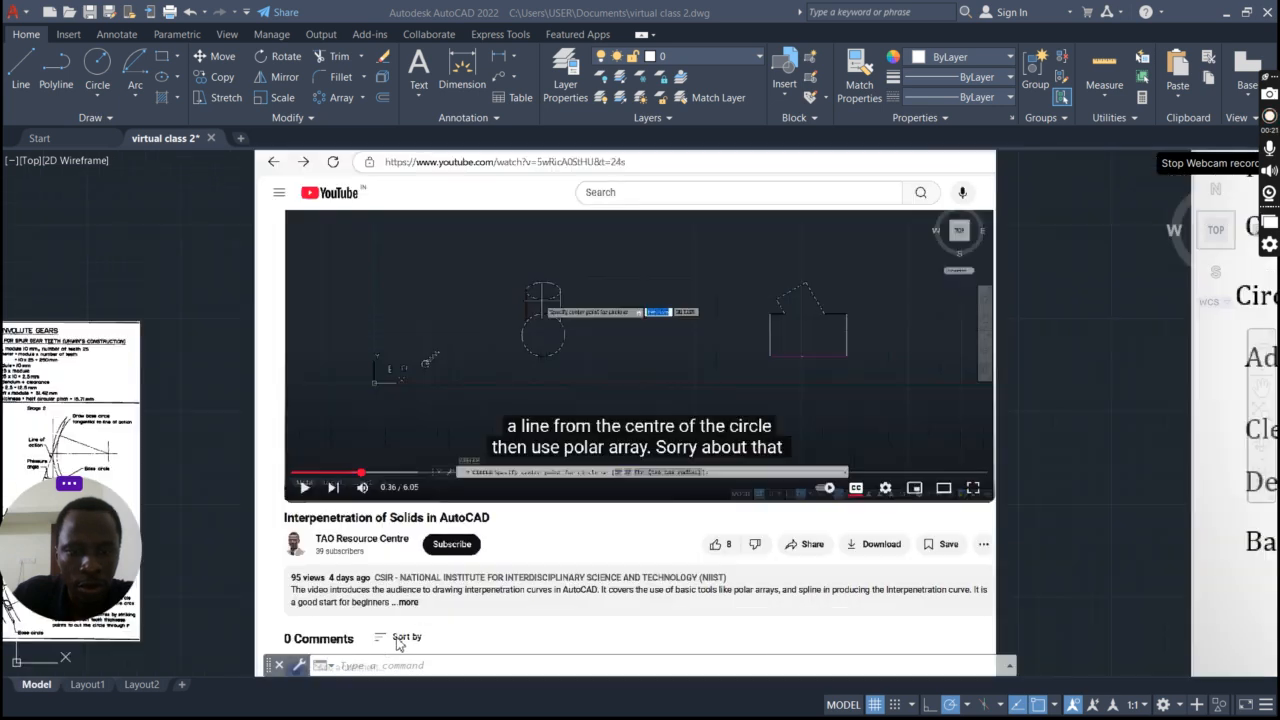
{"action": "scroll", "coordinate": [395, 640], "scroll_direction": "down", "scroll_amount": 2}
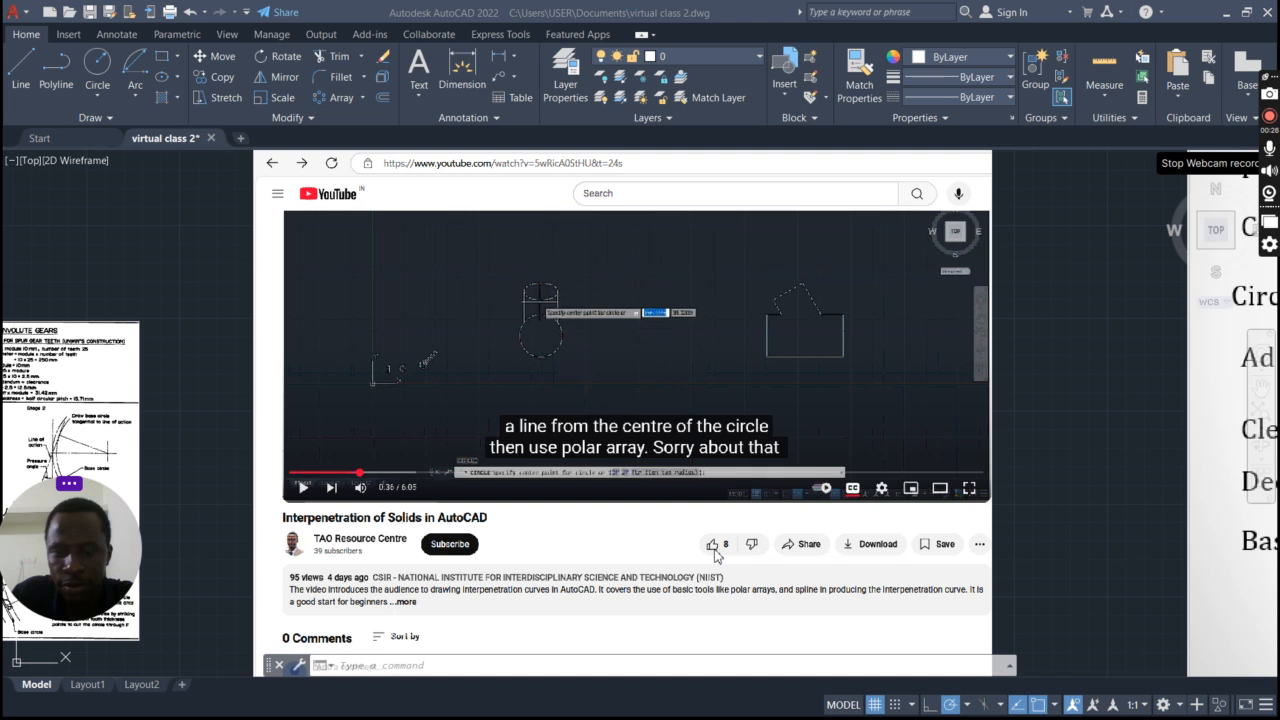
{"action": "scroll", "coordinate": [580, 480], "scroll_direction": "down", "scroll_amount": 2}
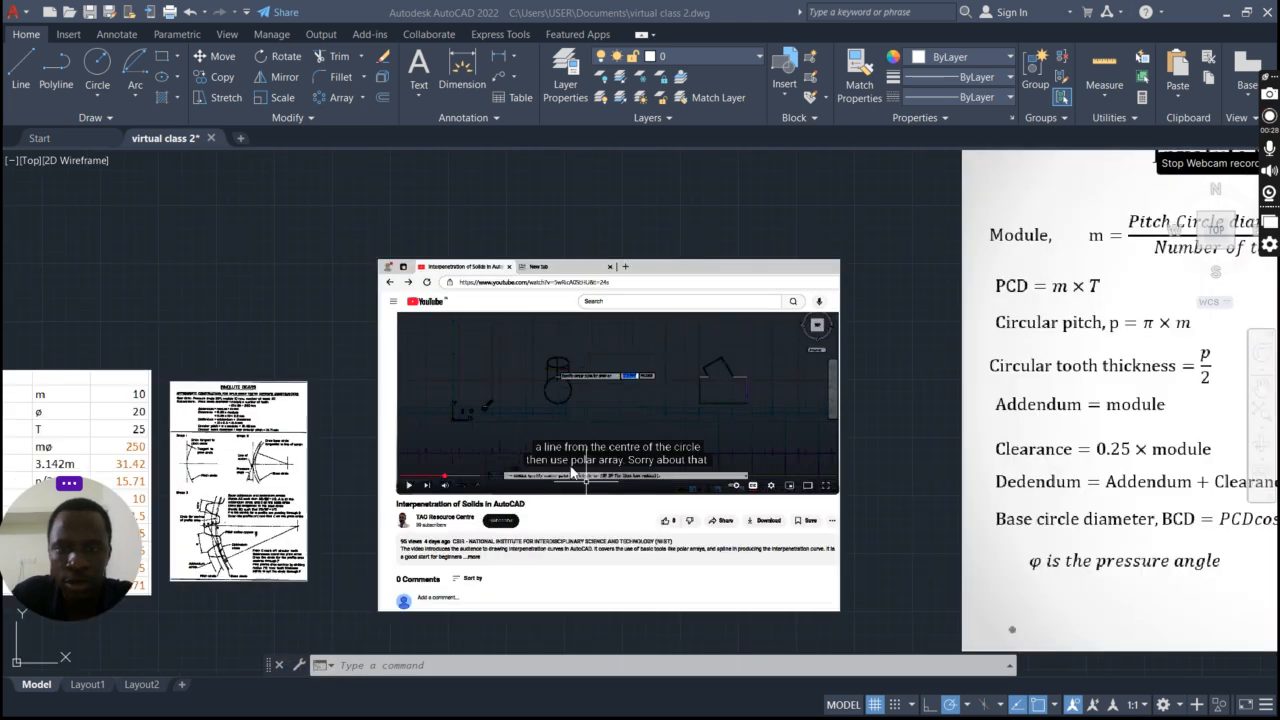
{"action": "scroll", "coordinate": [573, 470], "scroll_direction": "down", "scroll_amount": 3}
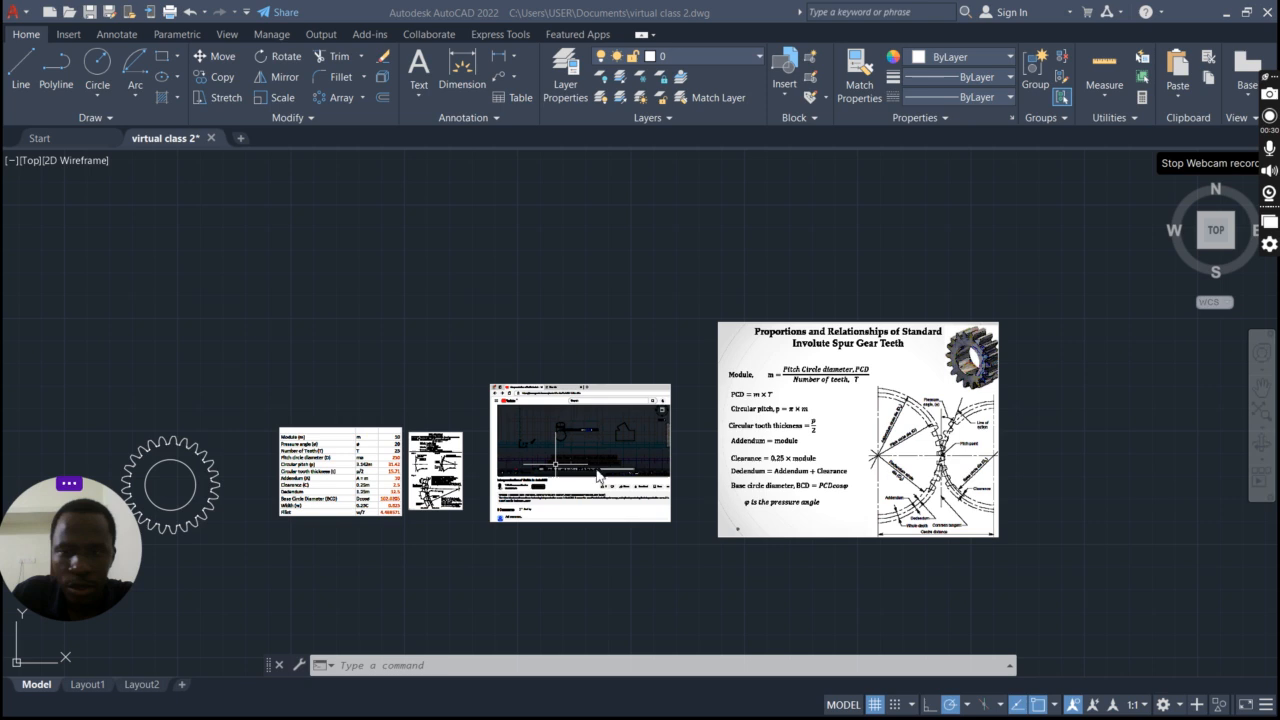
Step: Read the involute spur gear proportions sheet, covering its formulas and the diagram of pitch, addendum, dedendum and base circles
{"action": "scroll", "coordinate": [972, 424], "scroll_direction": "up", "scroll_amount": 2}
{"action": "scroll", "coordinate": [971, 426], "scroll_direction": "up", "scroll_amount": 2}
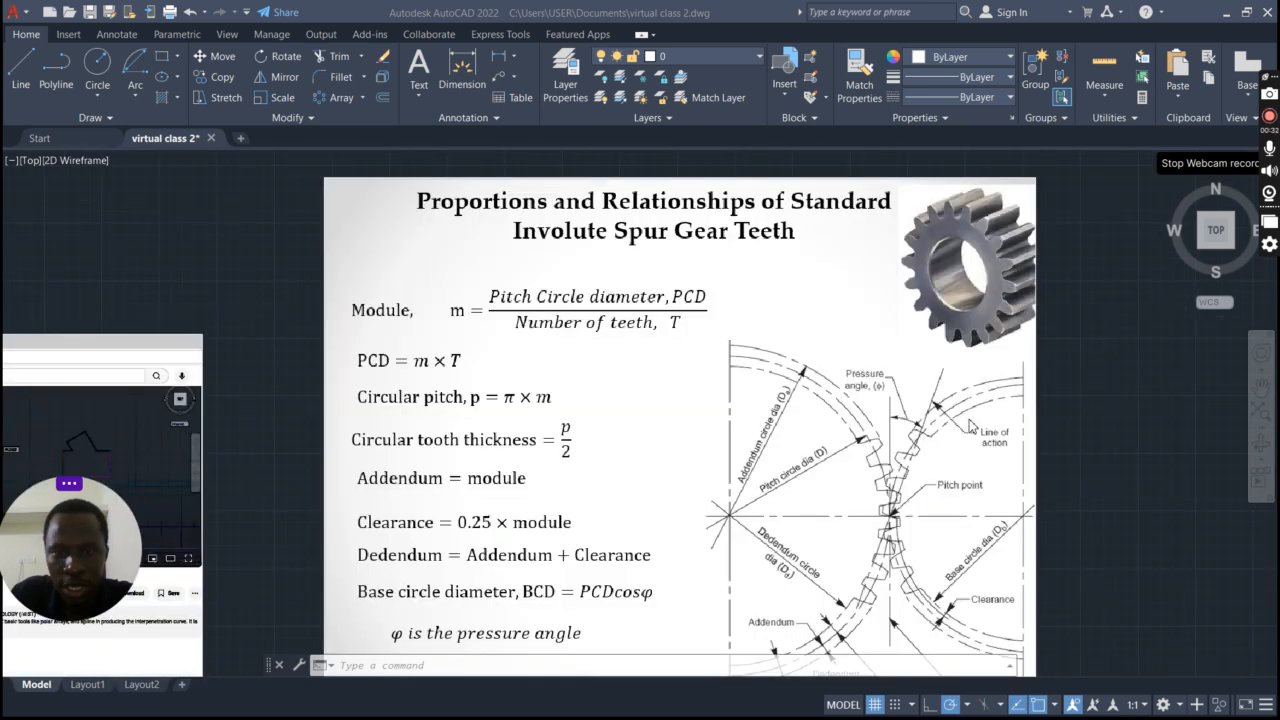
{"action": "scroll", "coordinate": [970, 425], "scroll_direction": "down", "scroll_amount": 2}
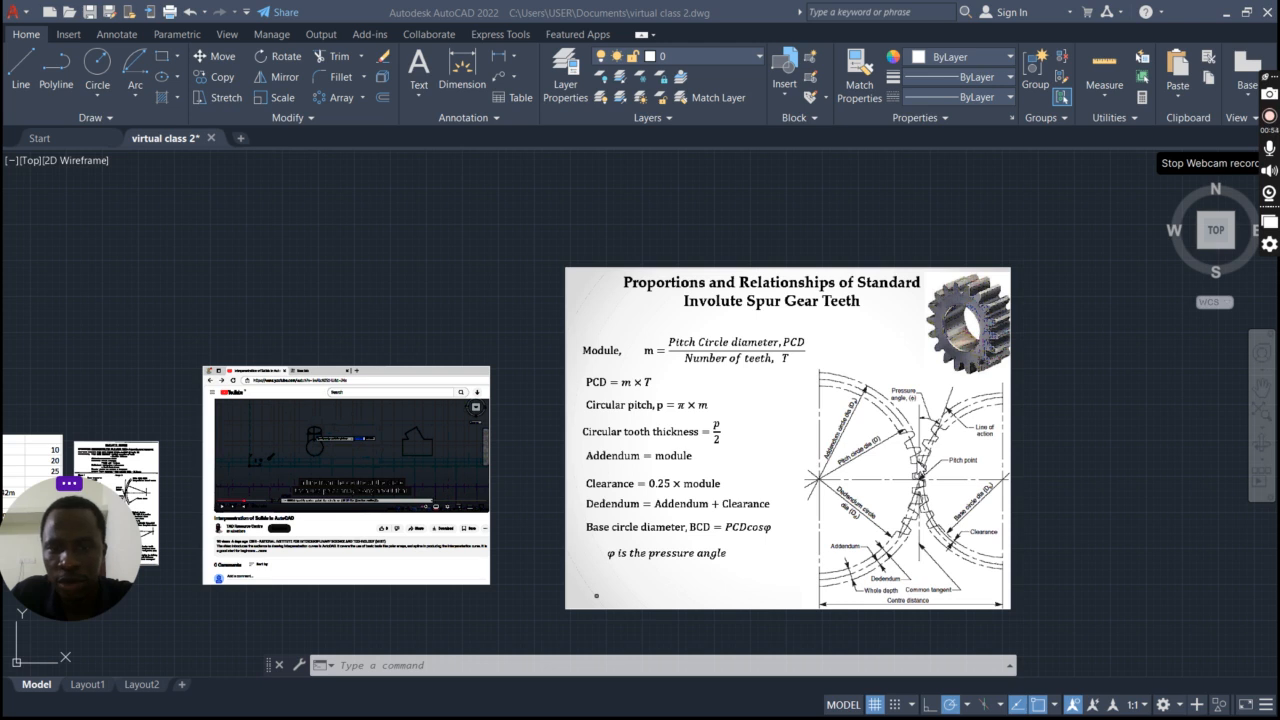
{"action": "scroll", "coordinate": [920, 462], "scroll_direction": "up", "scroll_amount": 4}
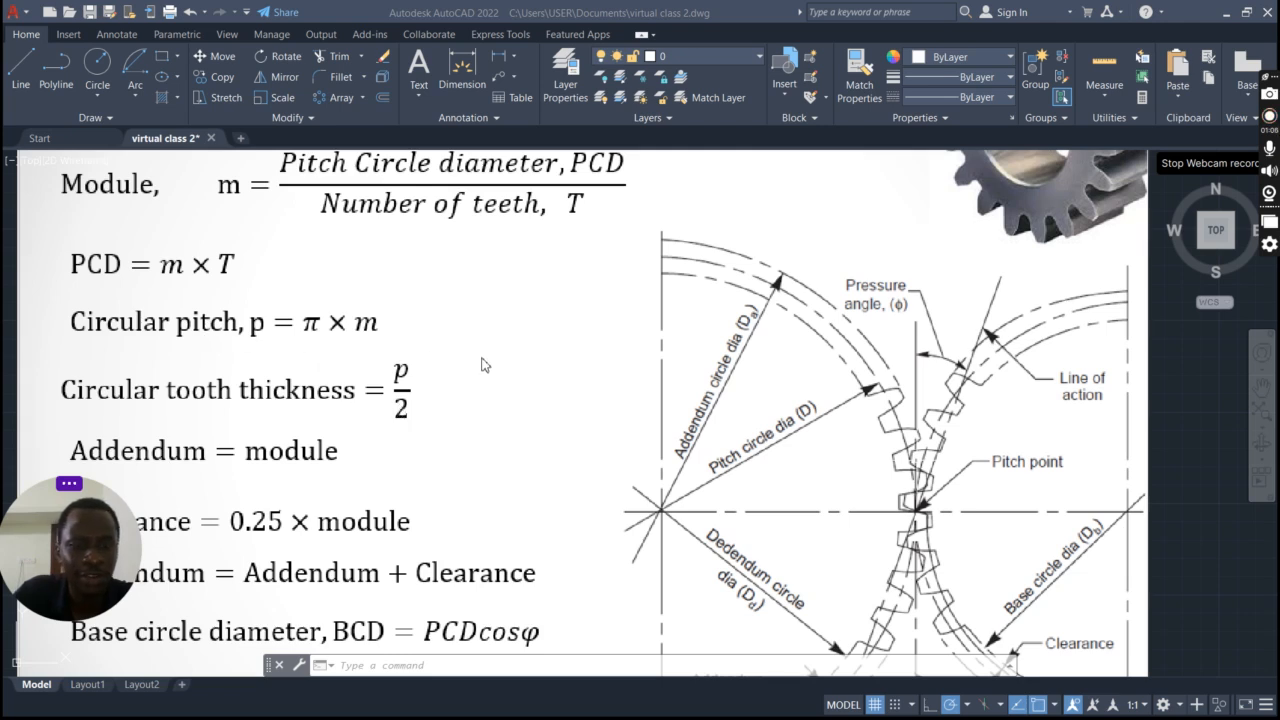
{"action": "scroll", "coordinate": [468, 395], "scroll_direction": "down", "scroll_amount": 4}
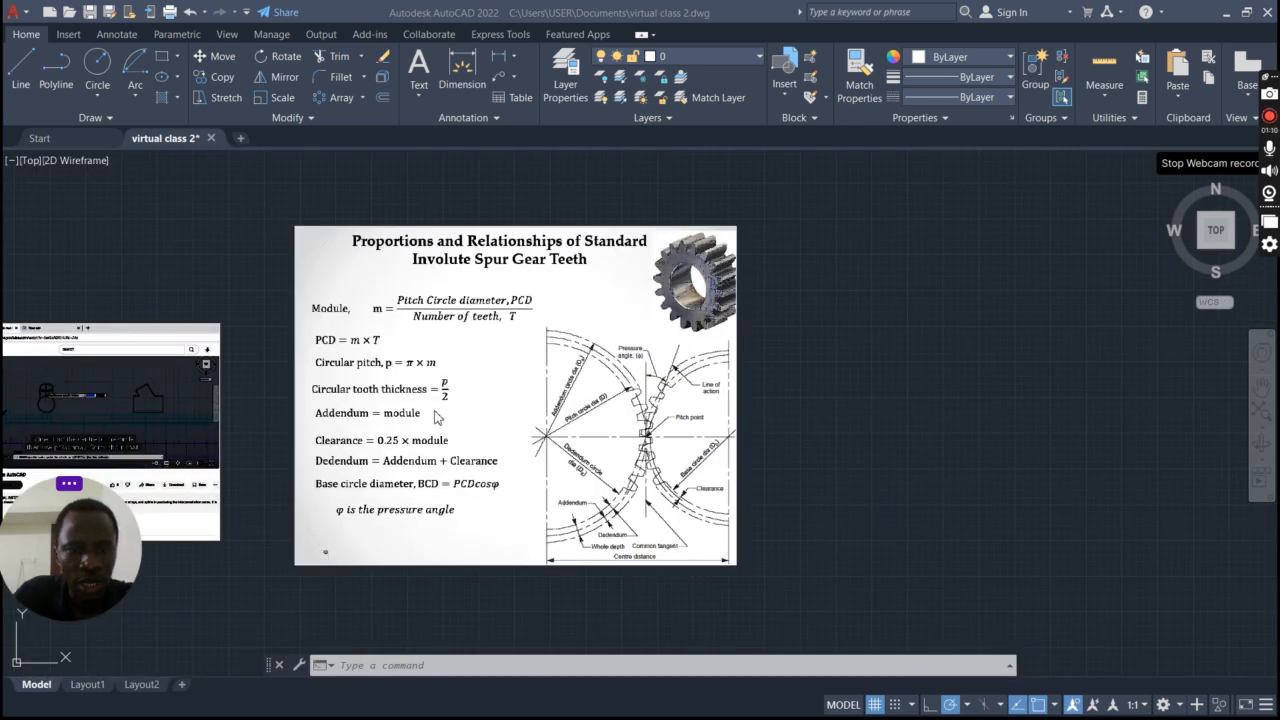
{"action": "scroll", "coordinate": [662, 371], "scroll_direction": "up", "scroll_amount": 2}
{"action": "scroll", "coordinate": [662, 371], "scroll_direction": "up", "scroll_amount": 3}
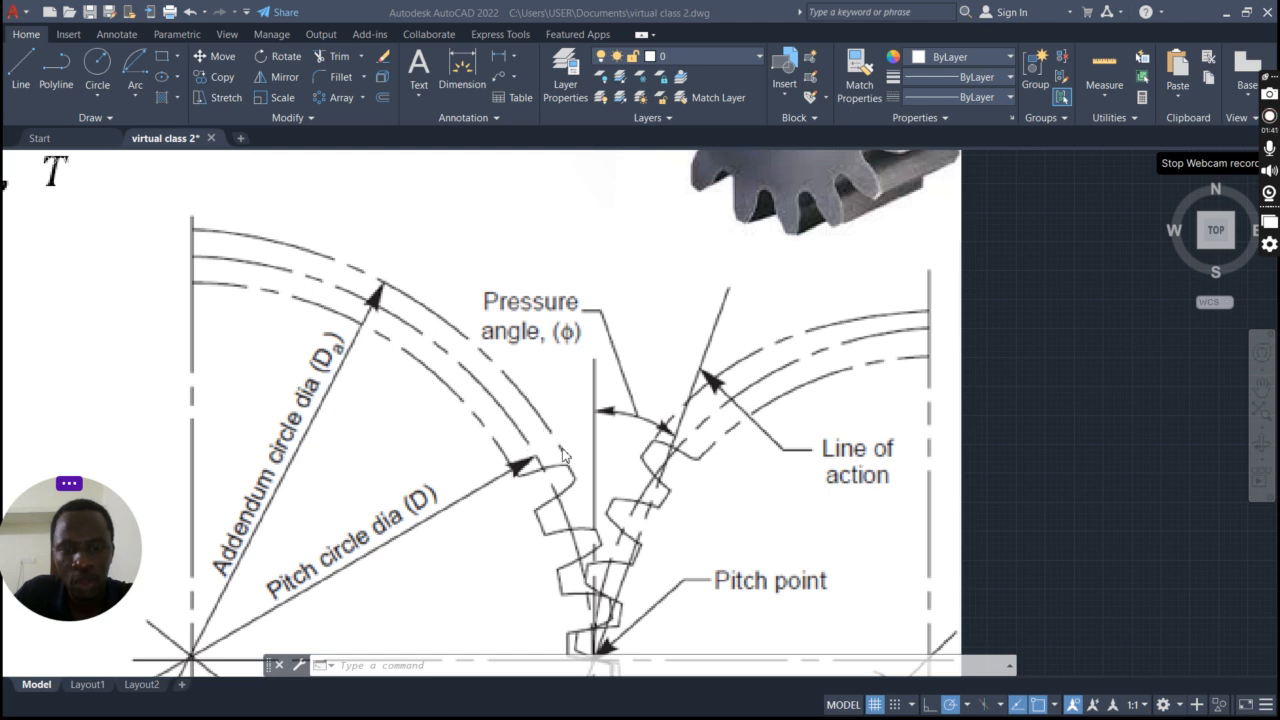
{"action": "scroll", "coordinate": [800, 433], "scroll_direction": "down", "scroll_amount": 6}
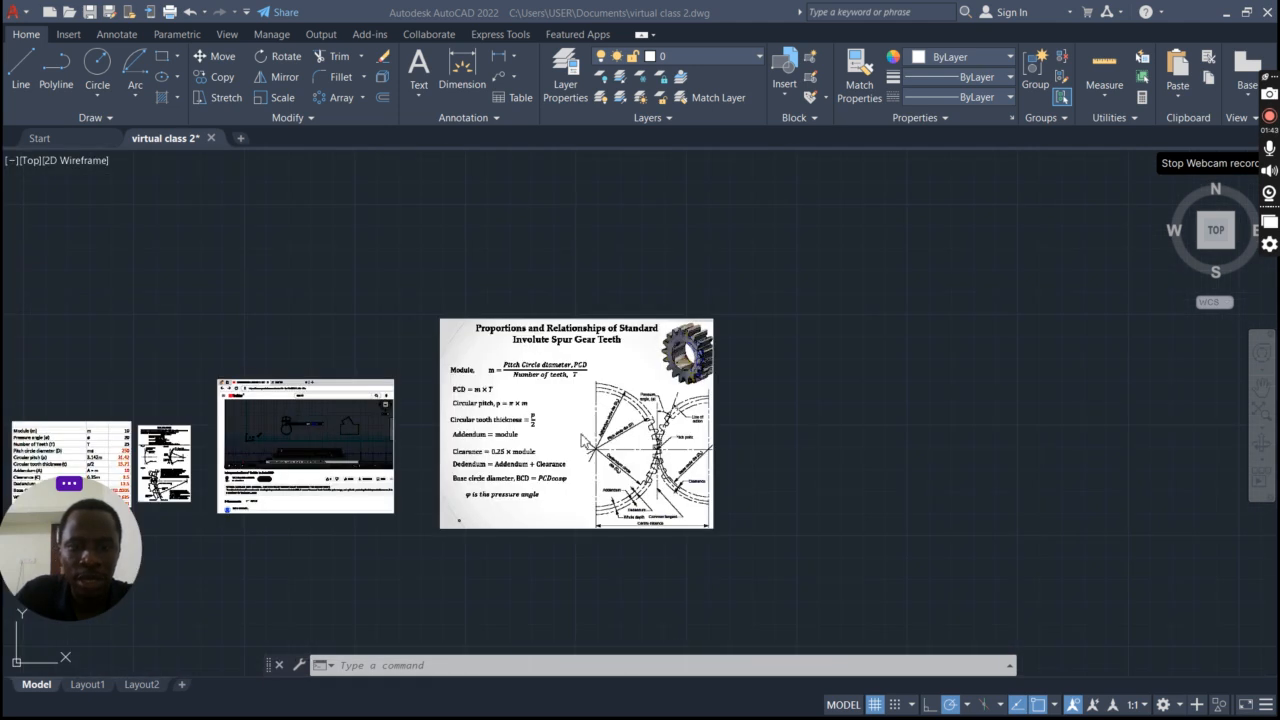
{"action": "scroll", "coordinate": [500, 391], "scroll_direction": "up", "scroll_amount": 2}
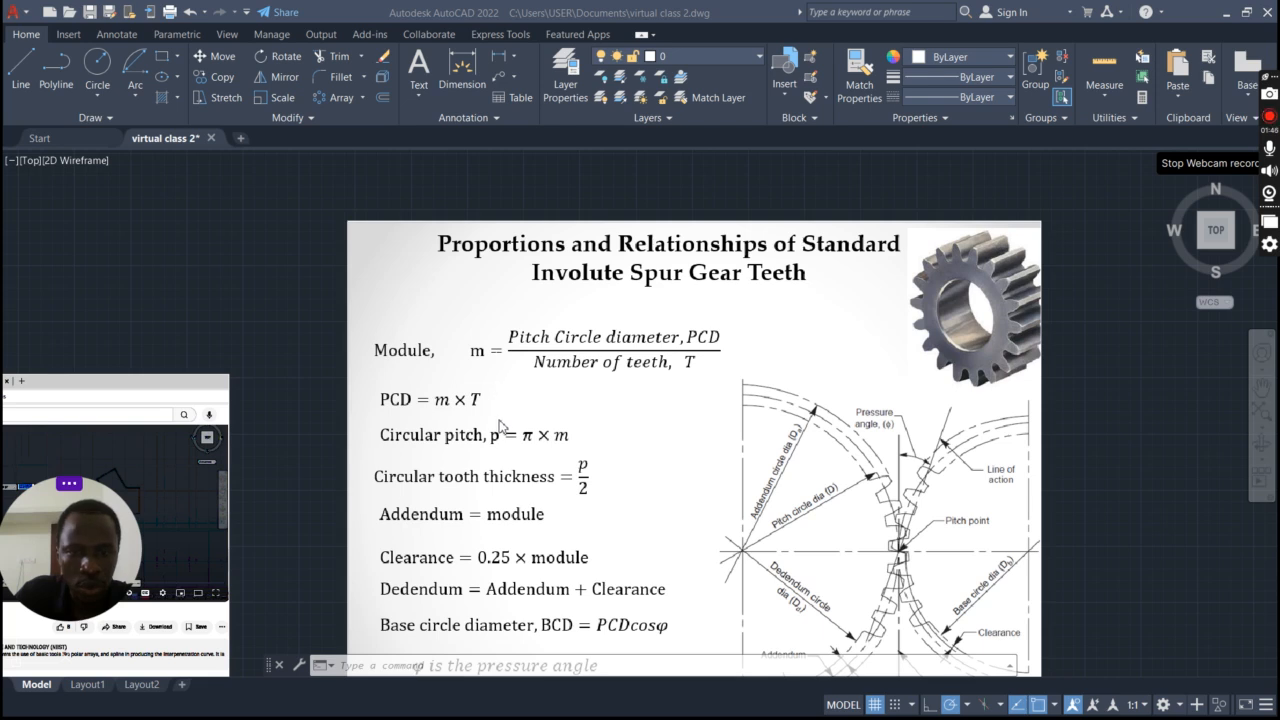
{"action": "scroll", "coordinate": [565, 505], "scroll_direction": "down", "scroll_amount": 2}
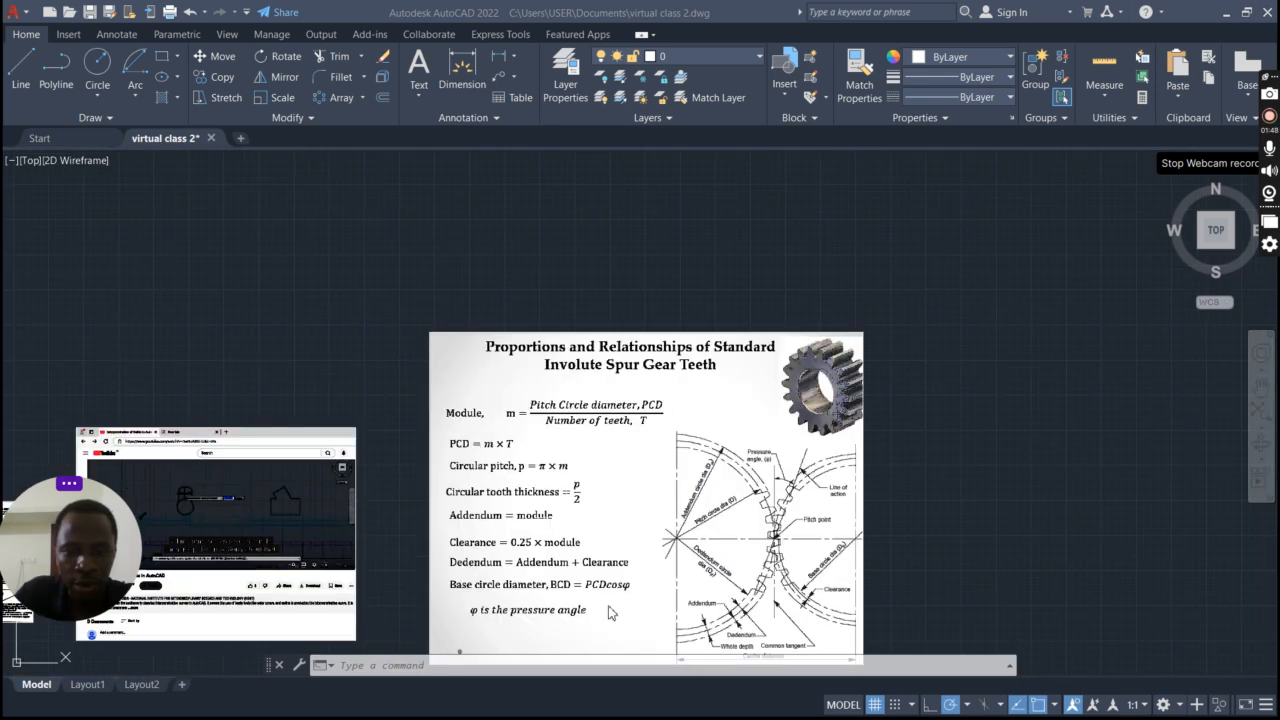
{"action": "scroll", "coordinate": [800, 568], "scroll_direction": "down", "scroll_amount": 6}
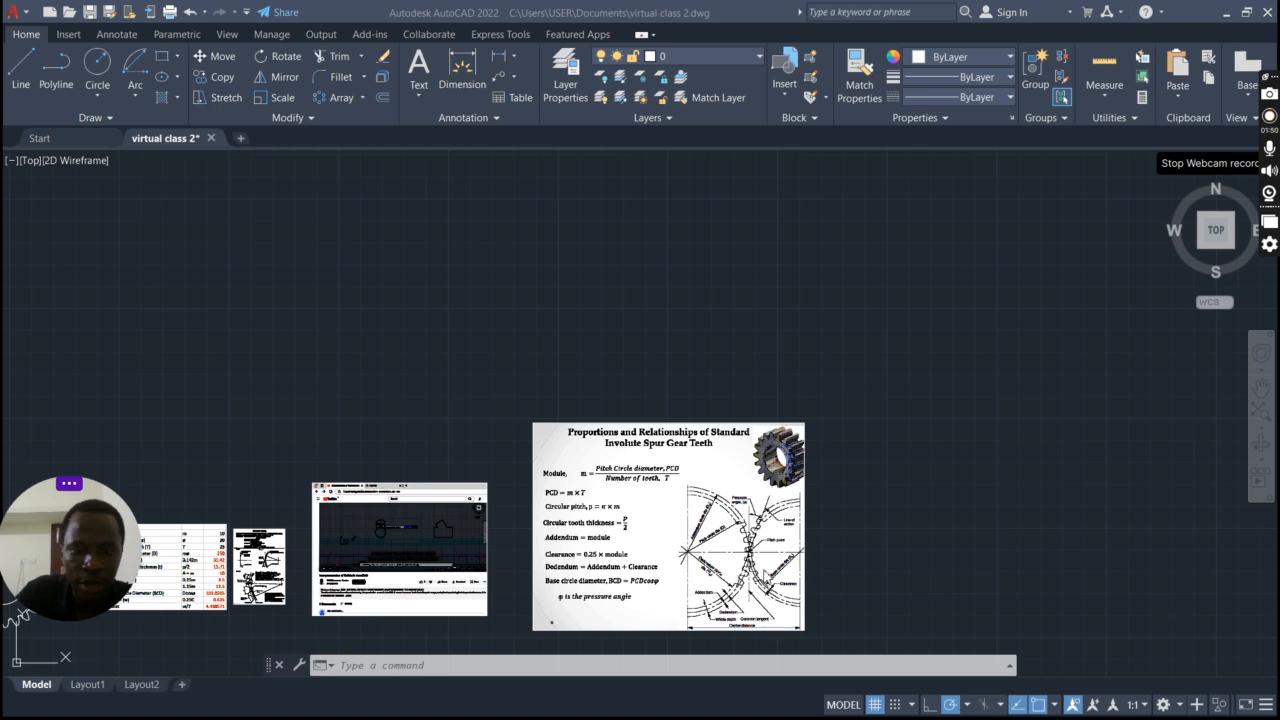
Step: Study the Unwin's construction sheet for involute gears and the adjacent table of gear parameters
{"action": "scroll", "coordinate": [608, 606], "scroll_direction": "up", "scroll_amount": 2}
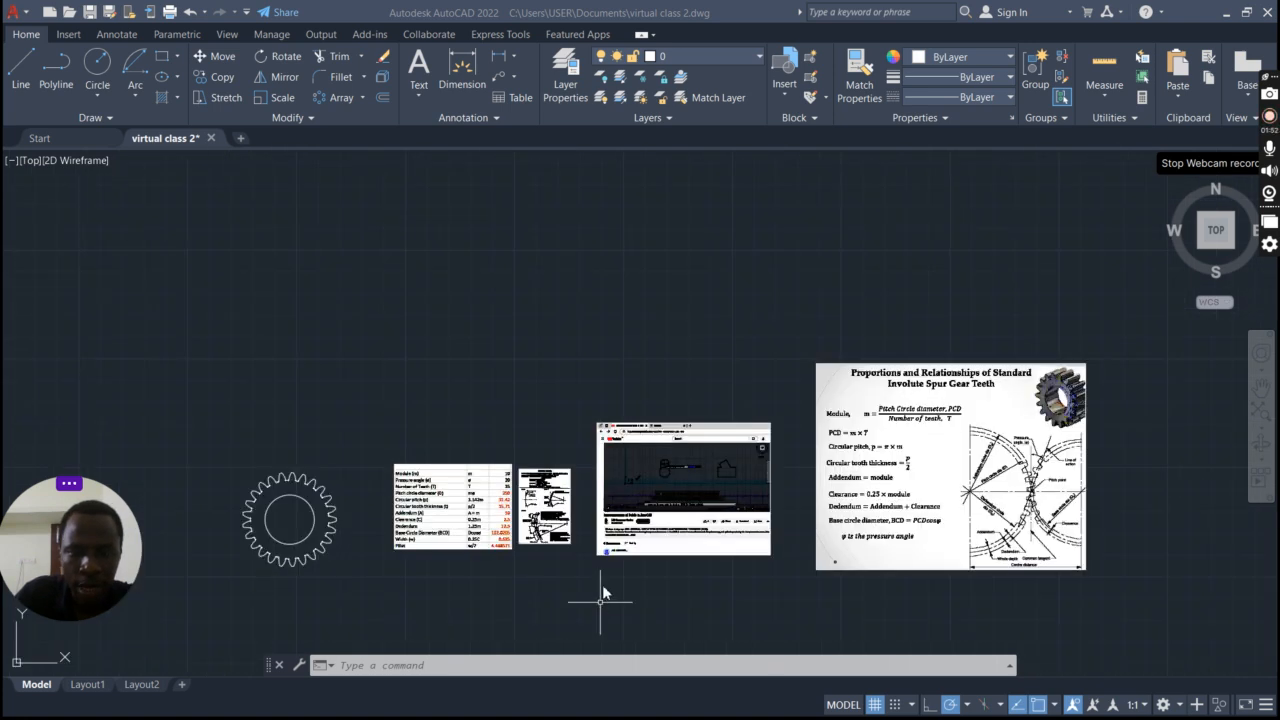
{"action": "scroll", "coordinate": [640, 540], "scroll_direction": "down", "scroll_amount": 2}
{"action": "scroll", "coordinate": [647, 523], "scroll_direction": "up", "scroll_amount": 2}
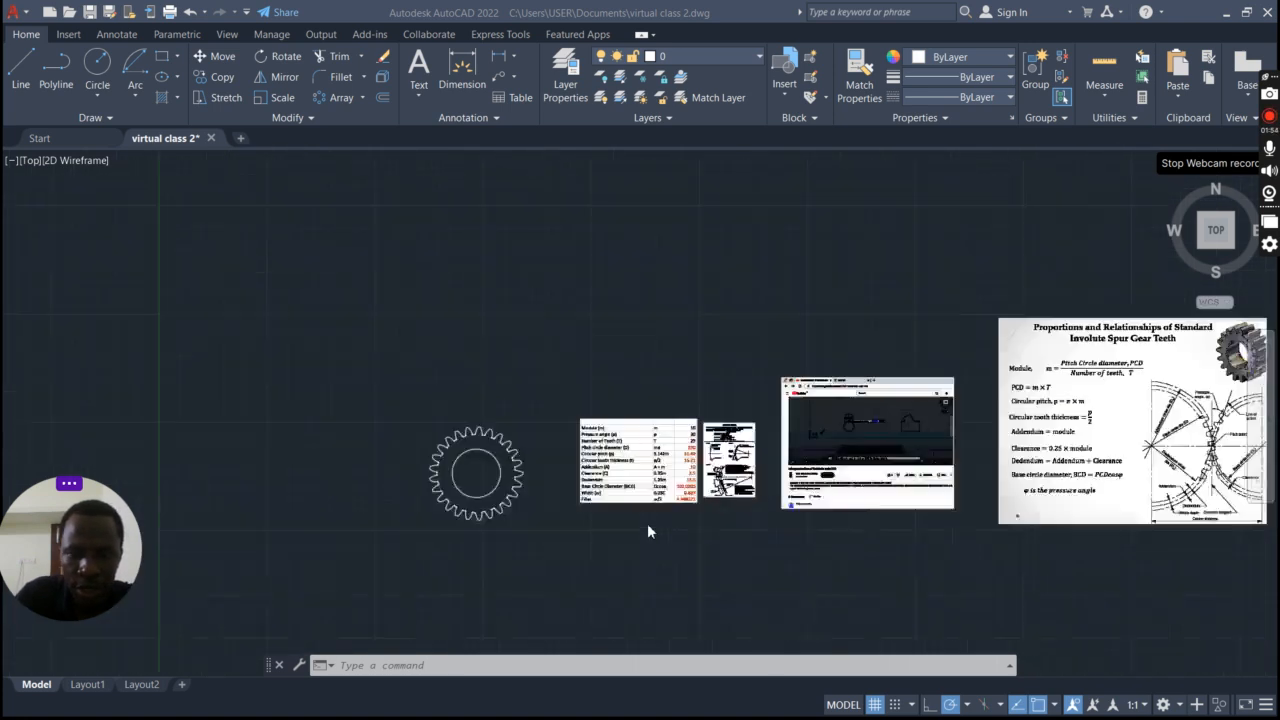
{"action": "scroll", "coordinate": [647, 523], "scroll_direction": "up", "scroll_amount": 3}
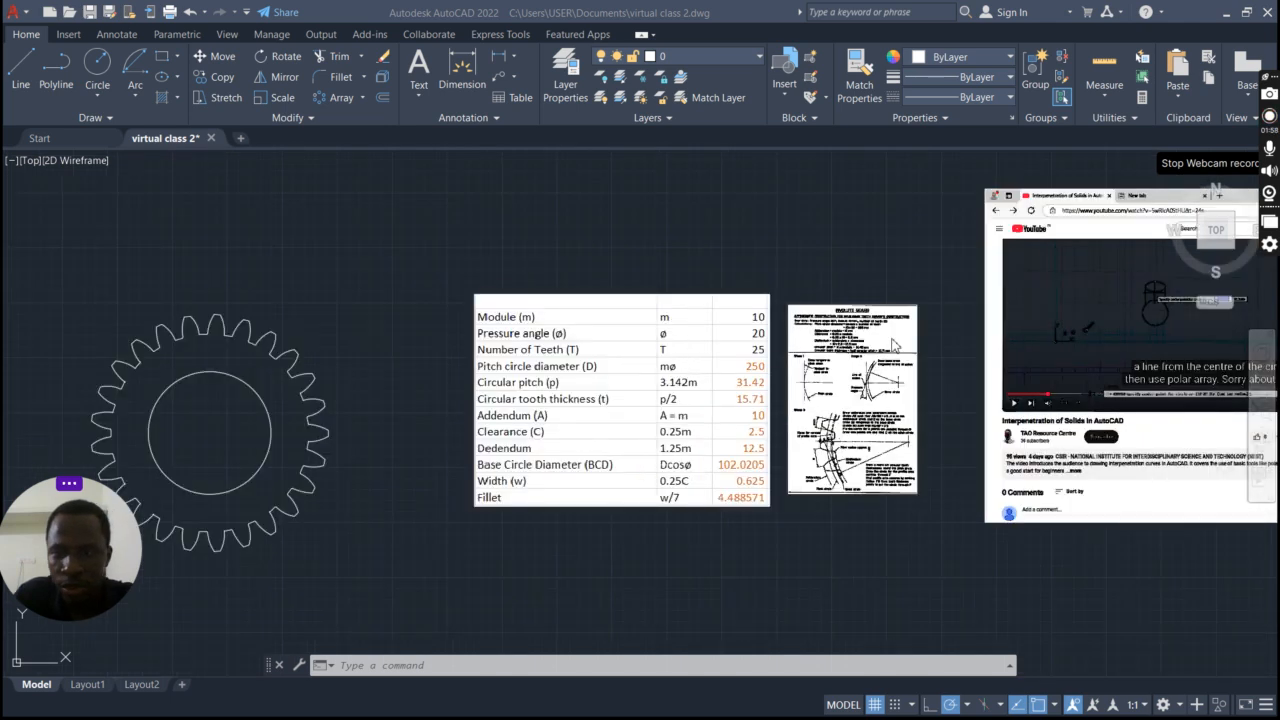
{"action": "scroll", "coordinate": [888, 345], "scroll_direction": "up", "scroll_amount": 5}
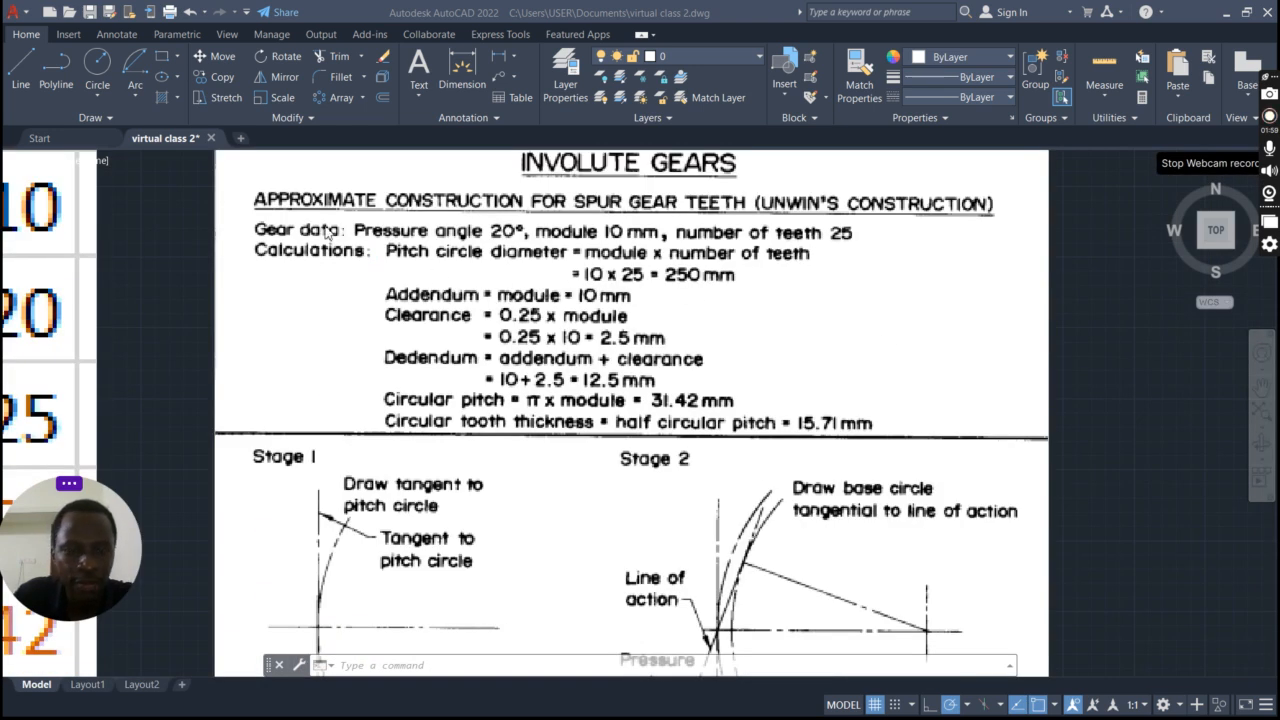
{"action": "scroll", "coordinate": [390, 240], "scroll_direction": "down", "scroll_amount": 2}
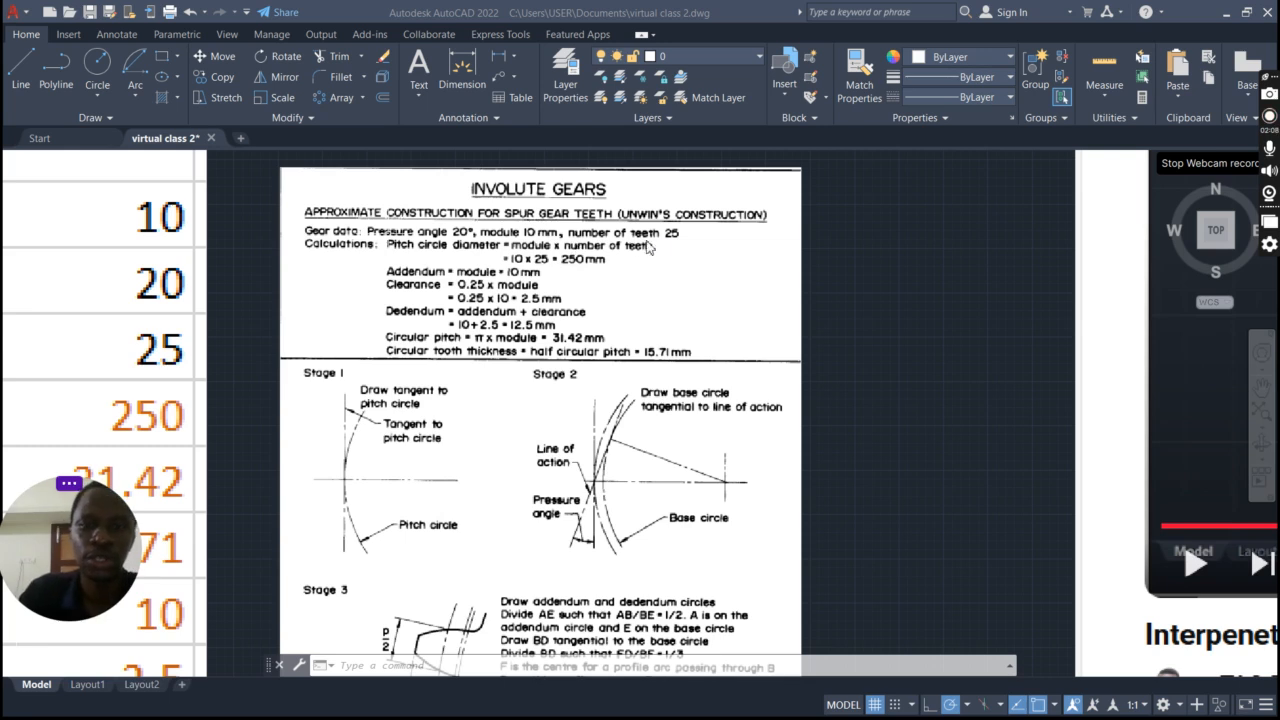
{"action": "scroll", "coordinate": [695, 255], "scroll_direction": "down", "scroll_amount": 3}
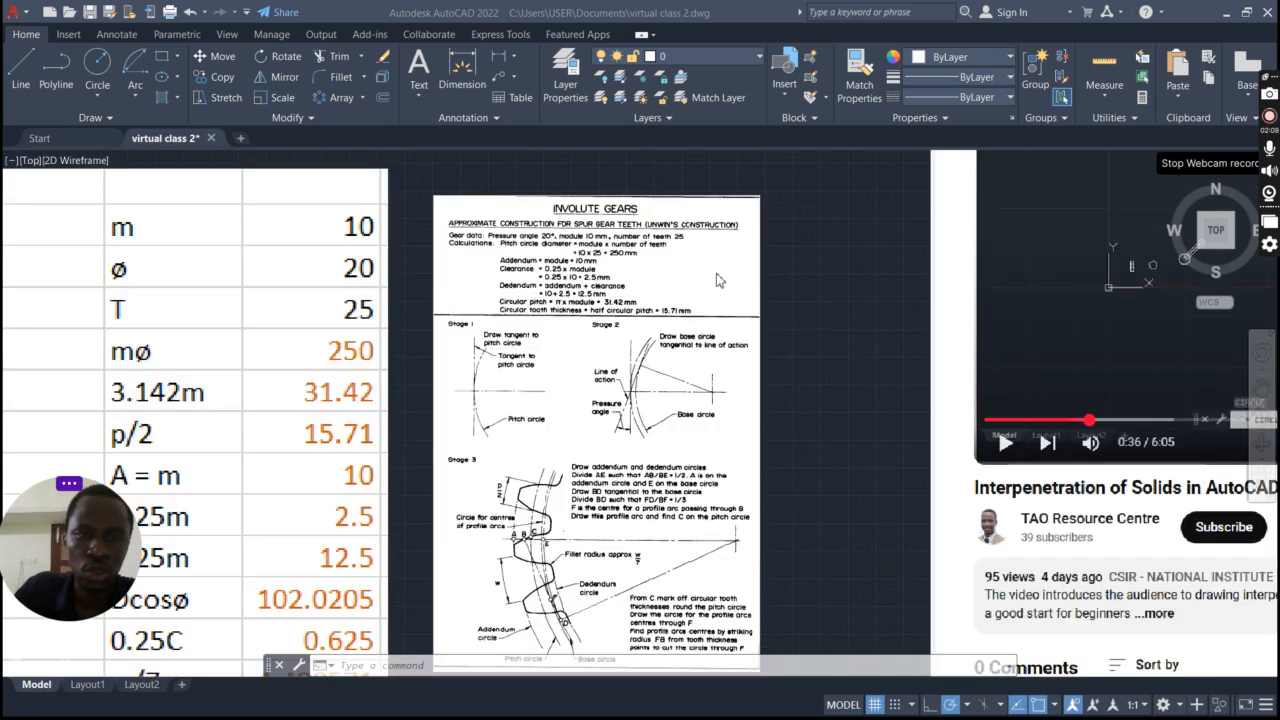
{"action": "scroll", "coordinate": [692, 287], "scroll_direction": "down", "scroll_amount": 1}
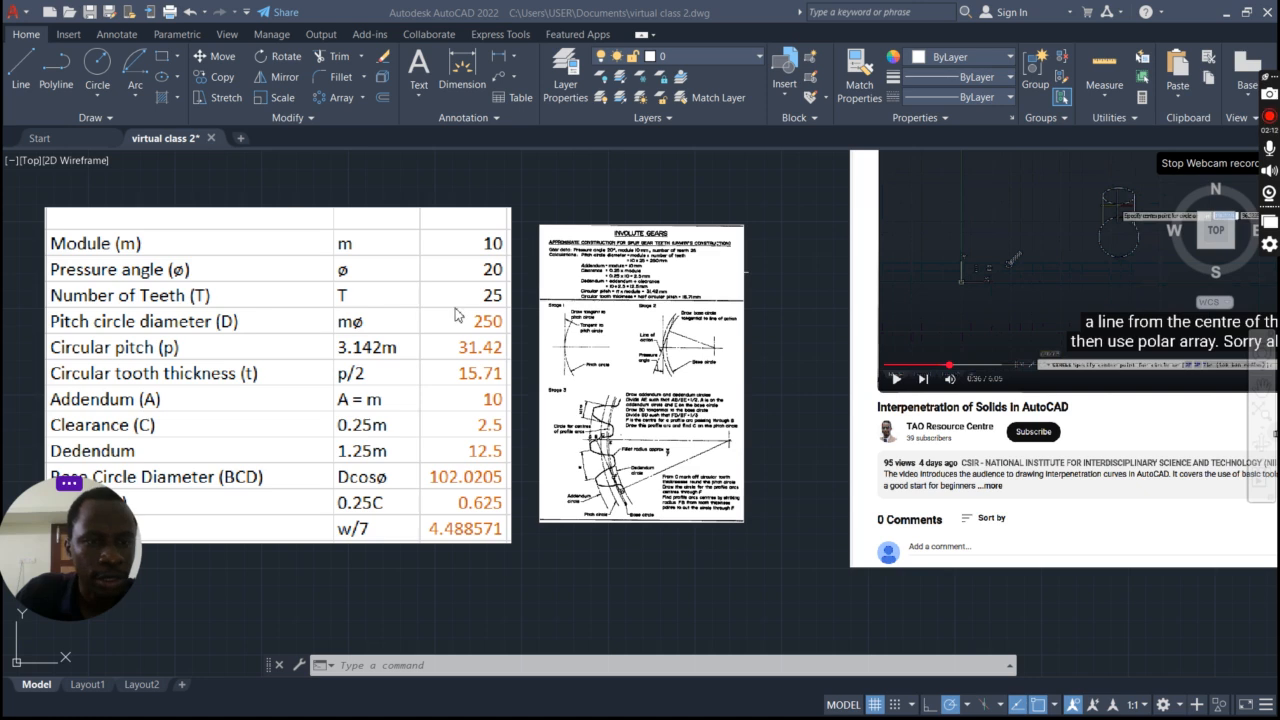
{"action": "scroll", "coordinate": [493, 397], "scroll_direction": "down", "scroll_amount": 2}
{"action": "scroll", "coordinate": [493, 397], "scroll_direction": "up", "scroll_amount": 2}
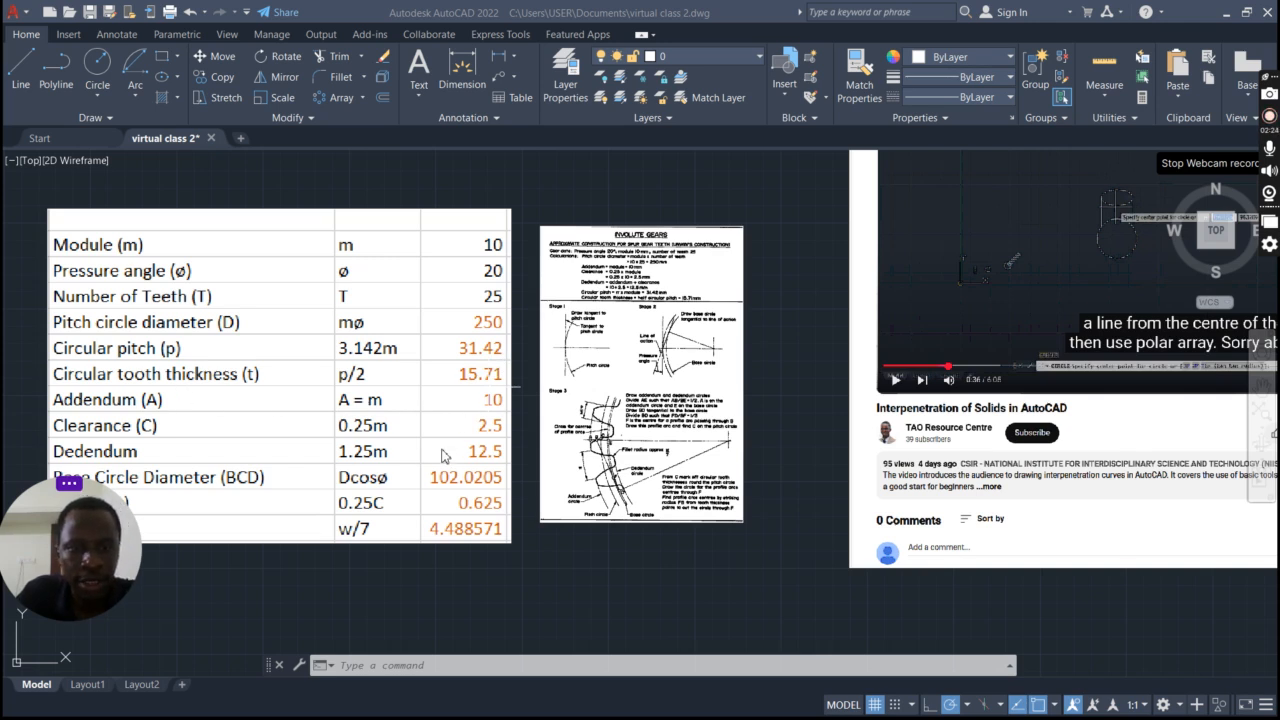
{"action": "scroll", "coordinate": [450, 410], "scroll_direction": "down", "scroll_amount": 5}
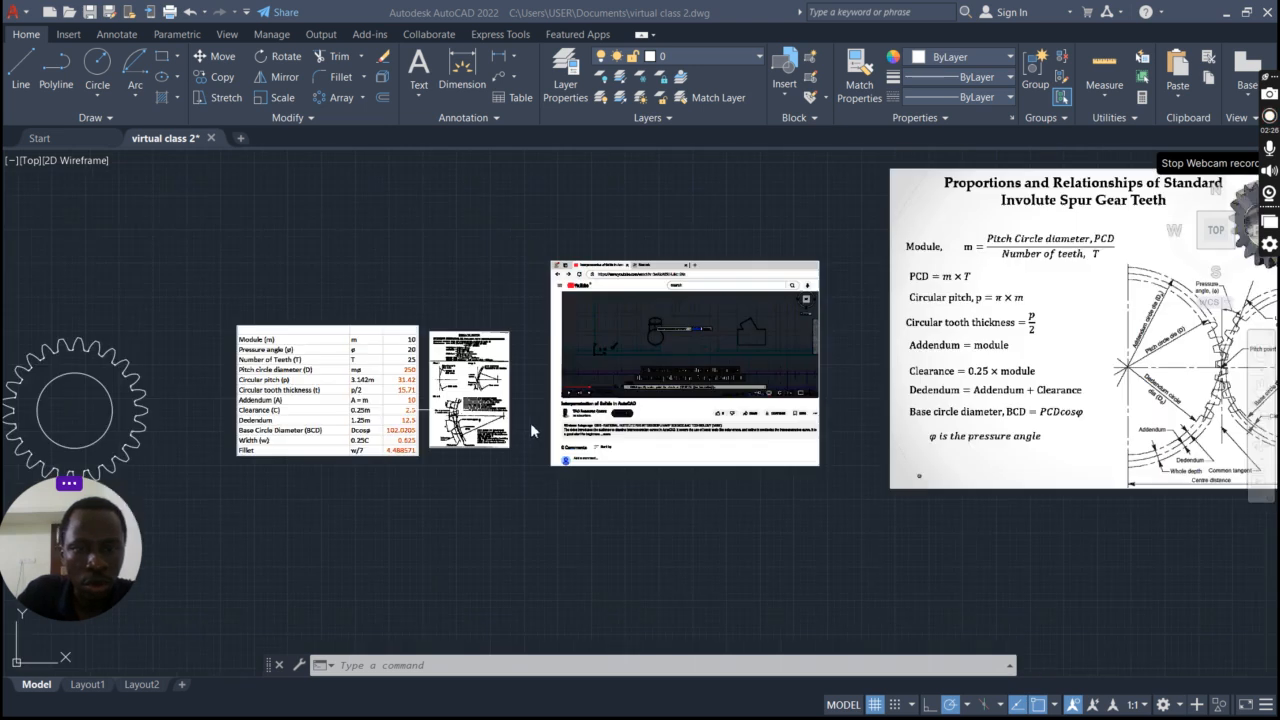
Step: Inspect the completed spur gear drawing and its central bore, along with the overall layout of reference images
{"action": "scroll", "coordinate": [239, 456], "scroll_direction": "up", "scroll_amount": 6}
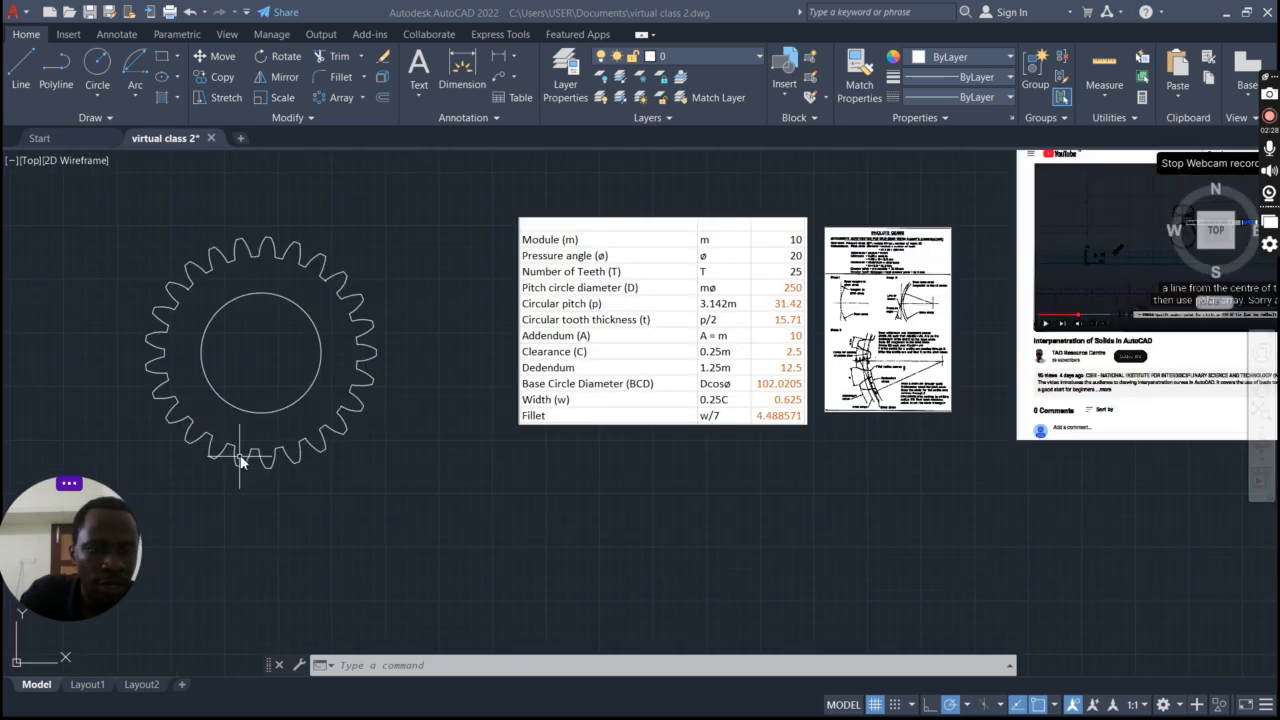
{"action": "scroll", "coordinate": [351, 320], "scroll_direction": "down", "scroll_amount": 3}
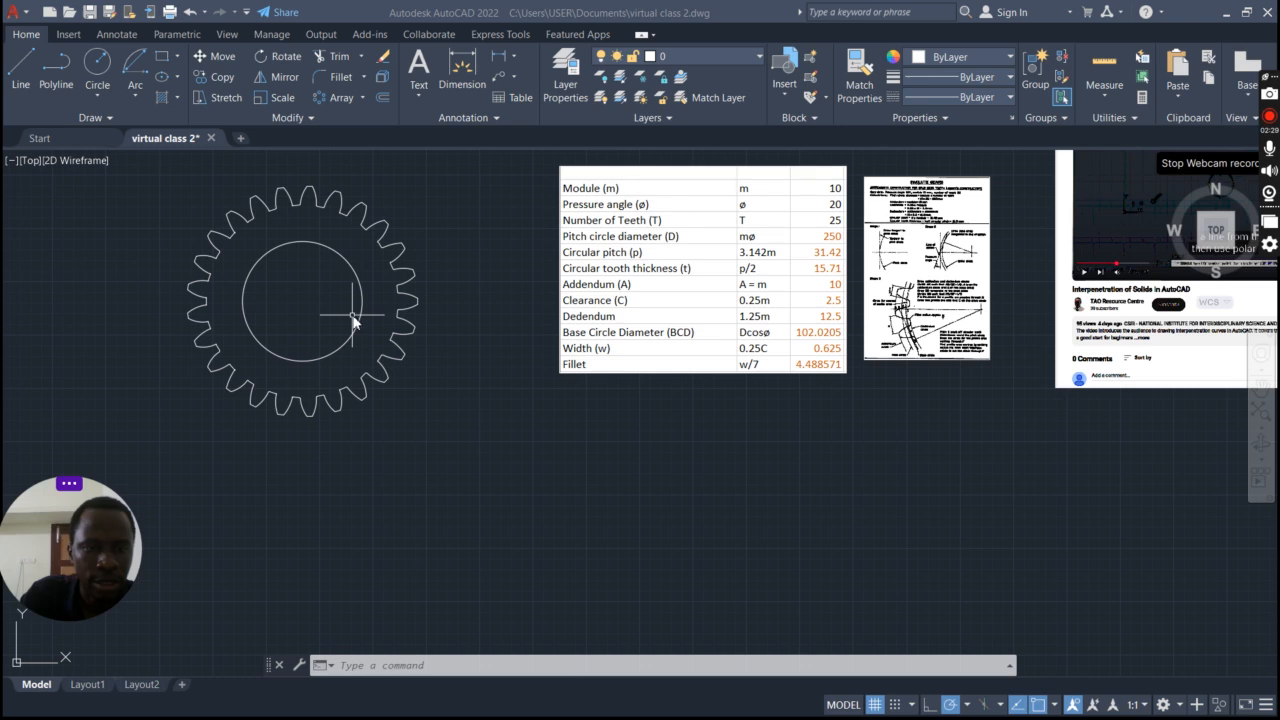
{"action": "scroll", "coordinate": [373, 338], "scroll_direction": "down", "scroll_amount": 4}
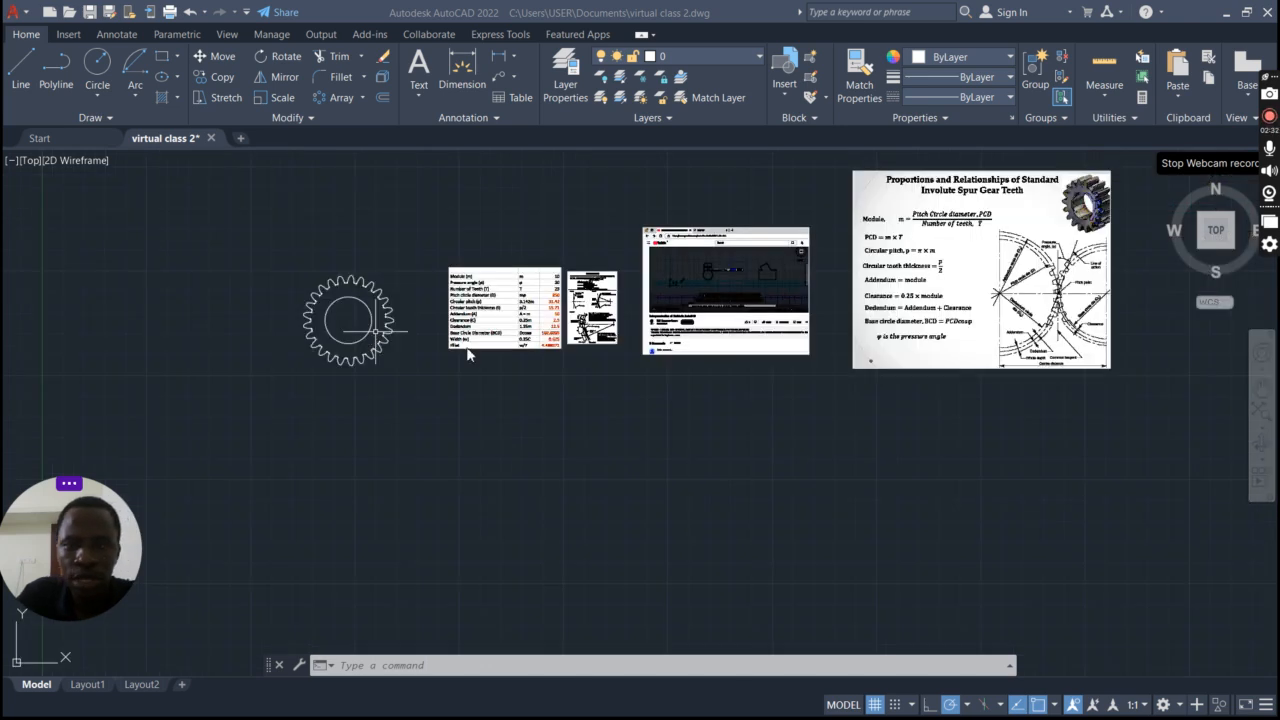
{"action": "scroll", "coordinate": [420, 337], "scroll_direction": "down", "scroll_amount": 4}
{"action": "scroll", "coordinate": [520, 318], "scroll_direction": "up", "scroll_amount": 2}
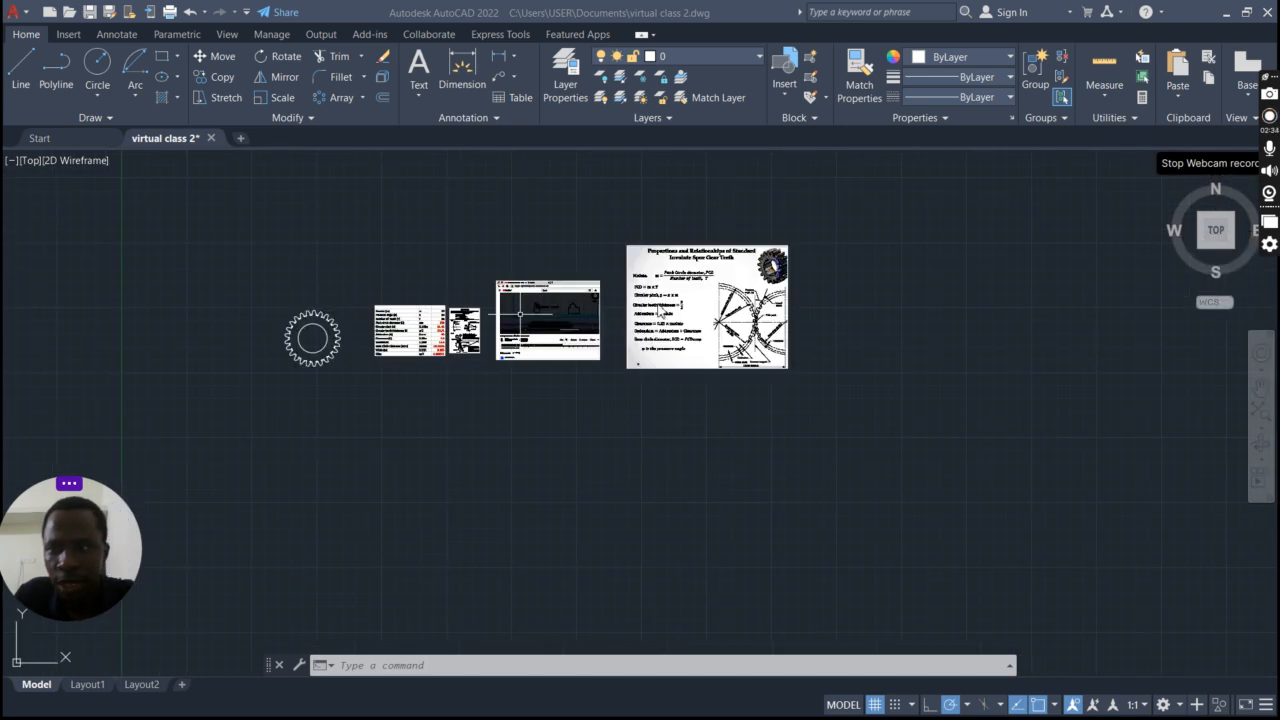
{"action": "scroll", "coordinate": [680, 306], "scroll_direction": "up", "scroll_amount": 2}
{"action": "scroll", "coordinate": [520, 308], "scroll_direction": "down", "scroll_amount": 4}
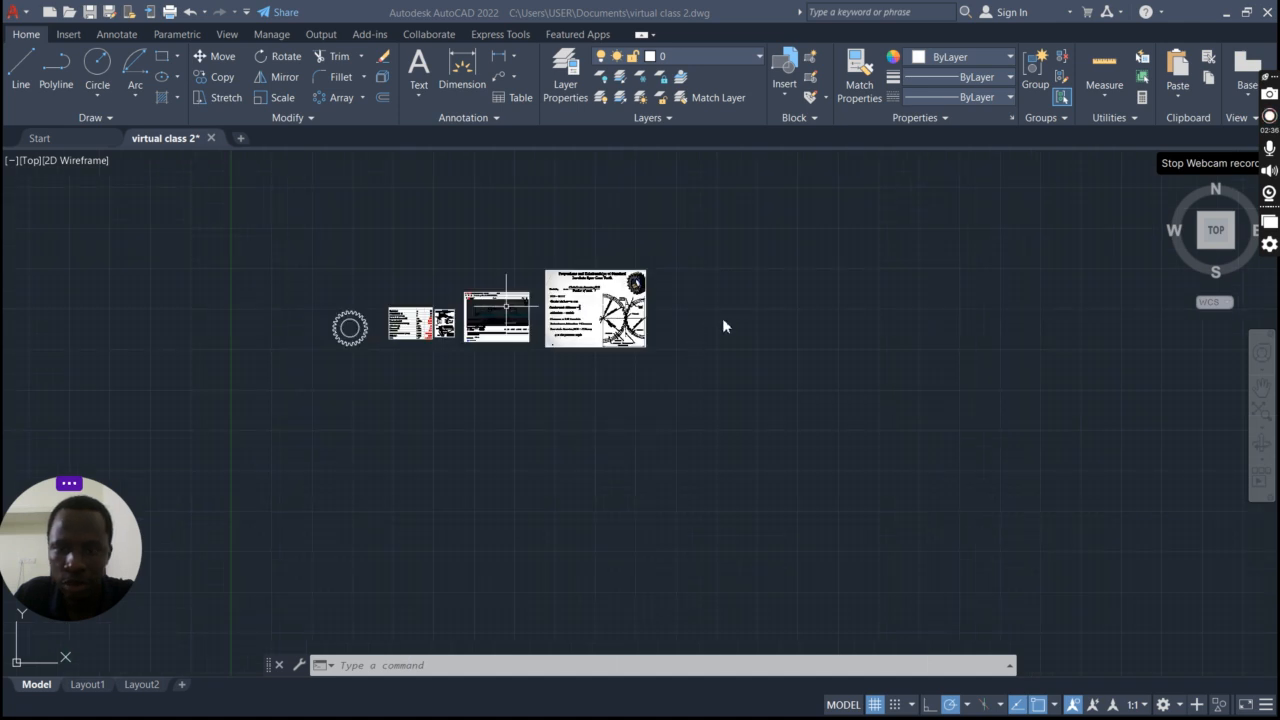
Step: Review the gear parameter table and construction sheet again against the formulas for pitch circle diameter and circular pitch
{"action": "scroll", "coordinate": [400, 335], "scroll_direction": "up", "scroll_amount": 7}
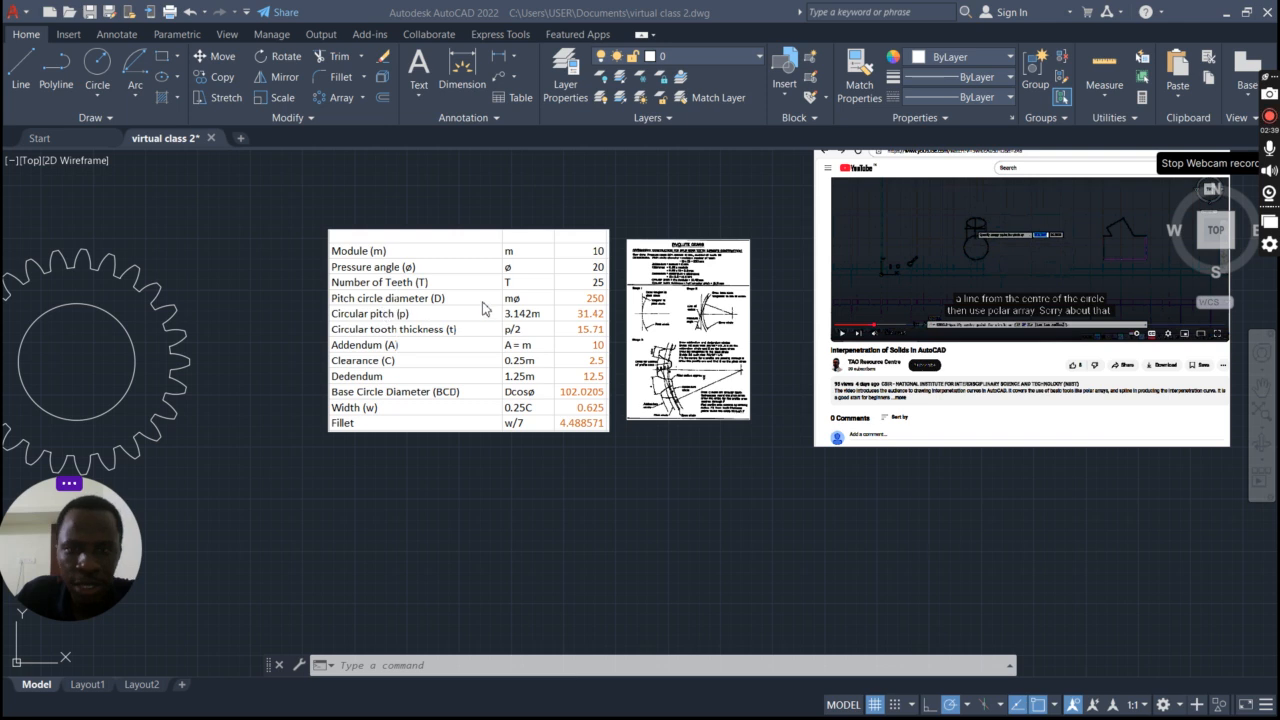
{"action": "scroll", "coordinate": [697, 257], "scroll_direction": "up", "scroll_amount": 4}
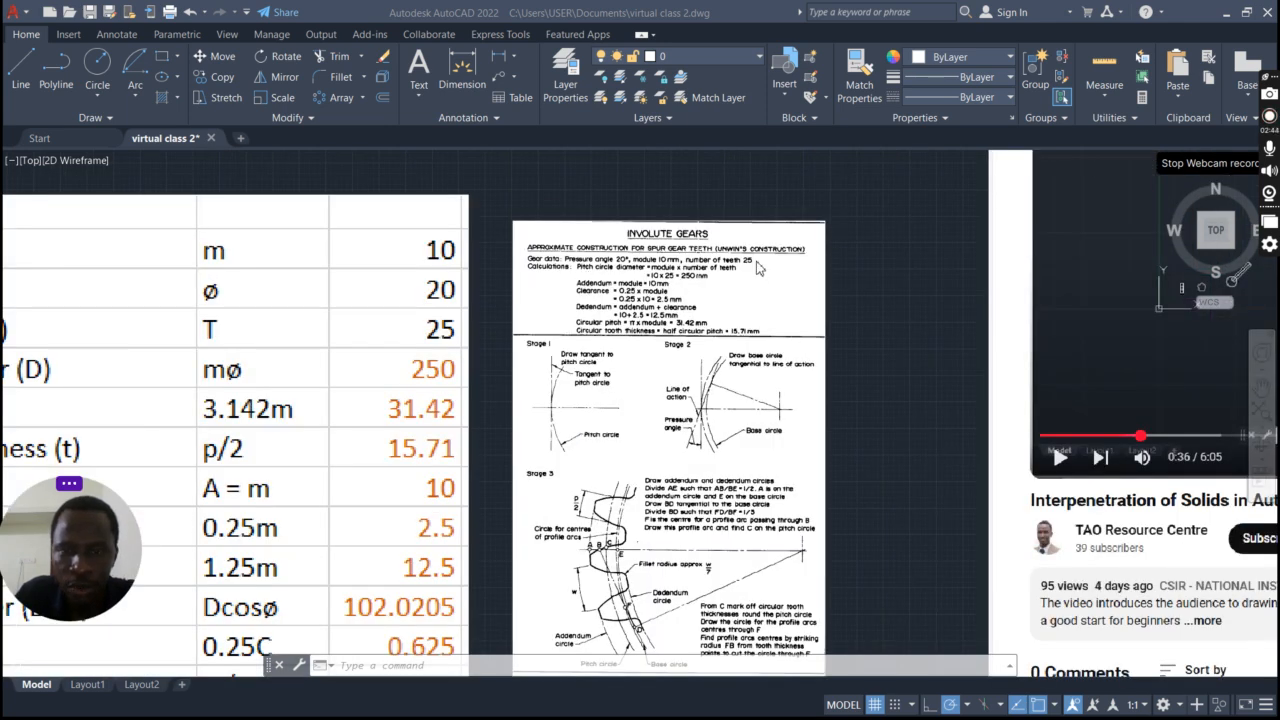
{"action": "scroll", "coordinate": [893, 316], "scroll_direction": "down", "scroll_amount": 4}
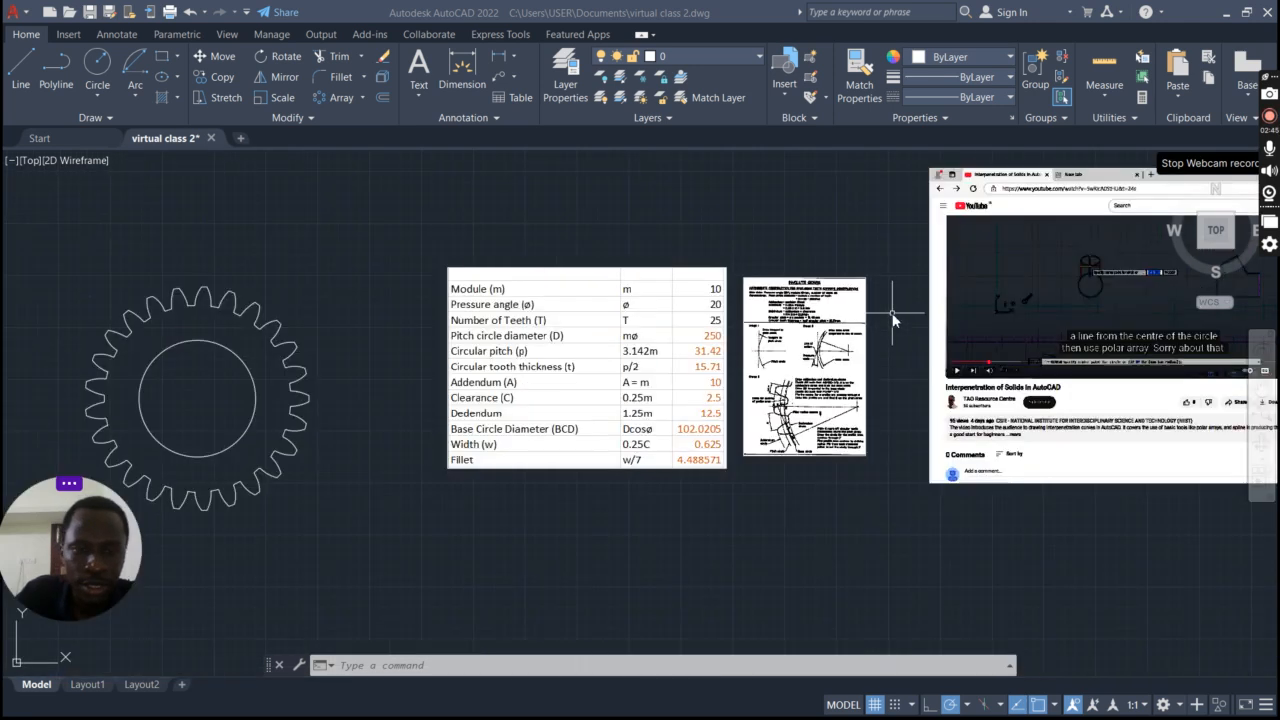
{"action": "scroll", "coordinate": [720, 312], "scroll_direction": "down", "scroll_amount": 5}
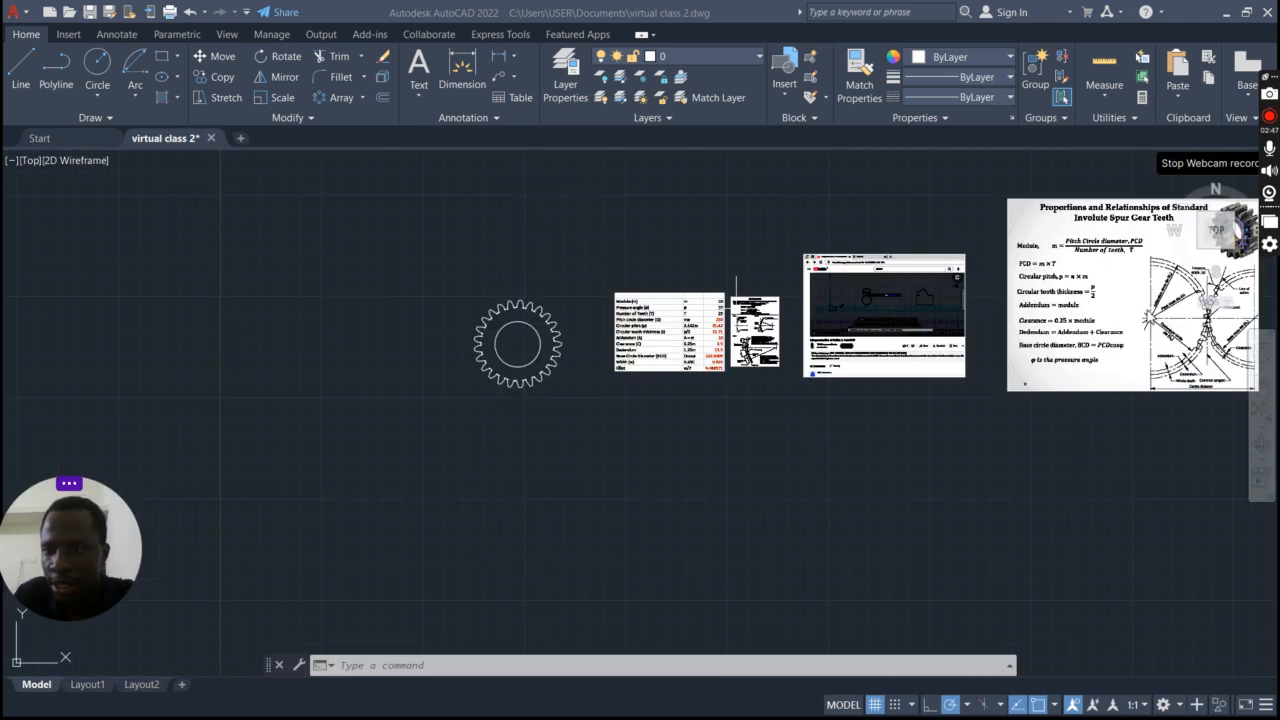
{"action": "scroll", "coordinate": [1106, 256], "scroll_direction": "up", "scroll_amount": 5}
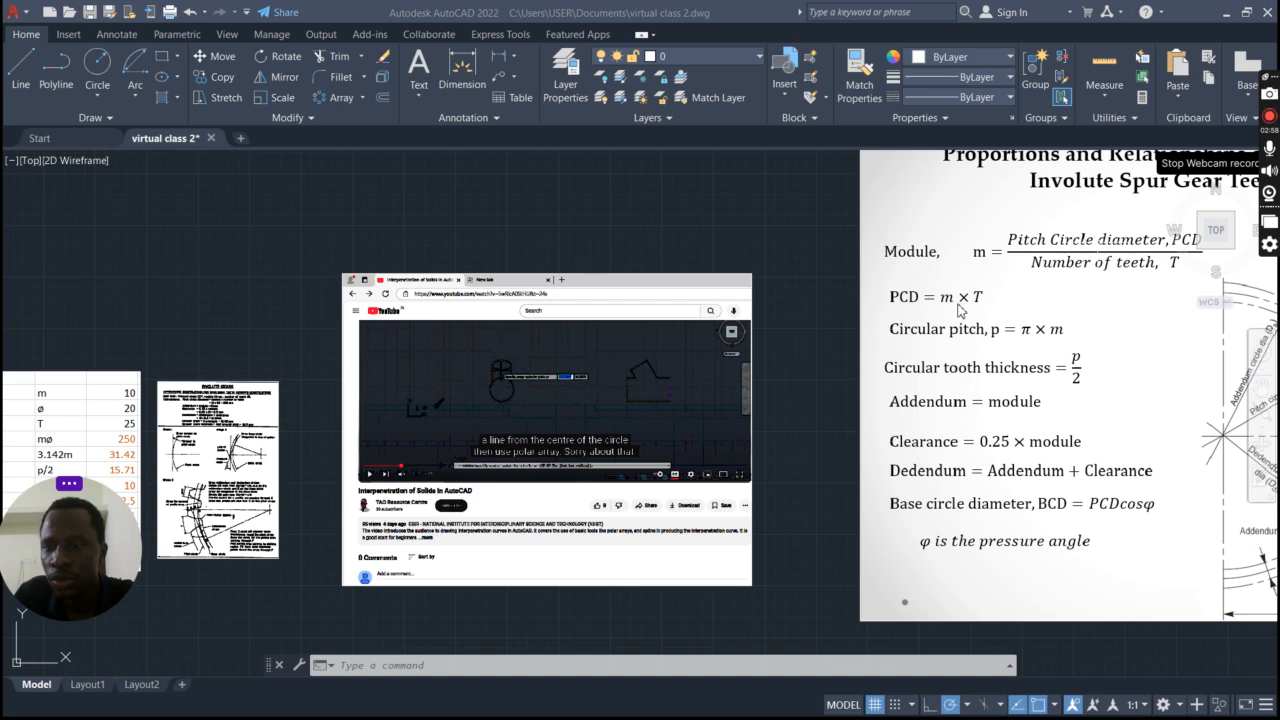
{"action": "scroll", "coordinate": [1146, 355], "scroll_direction": "down", "scroll_amount": 4}
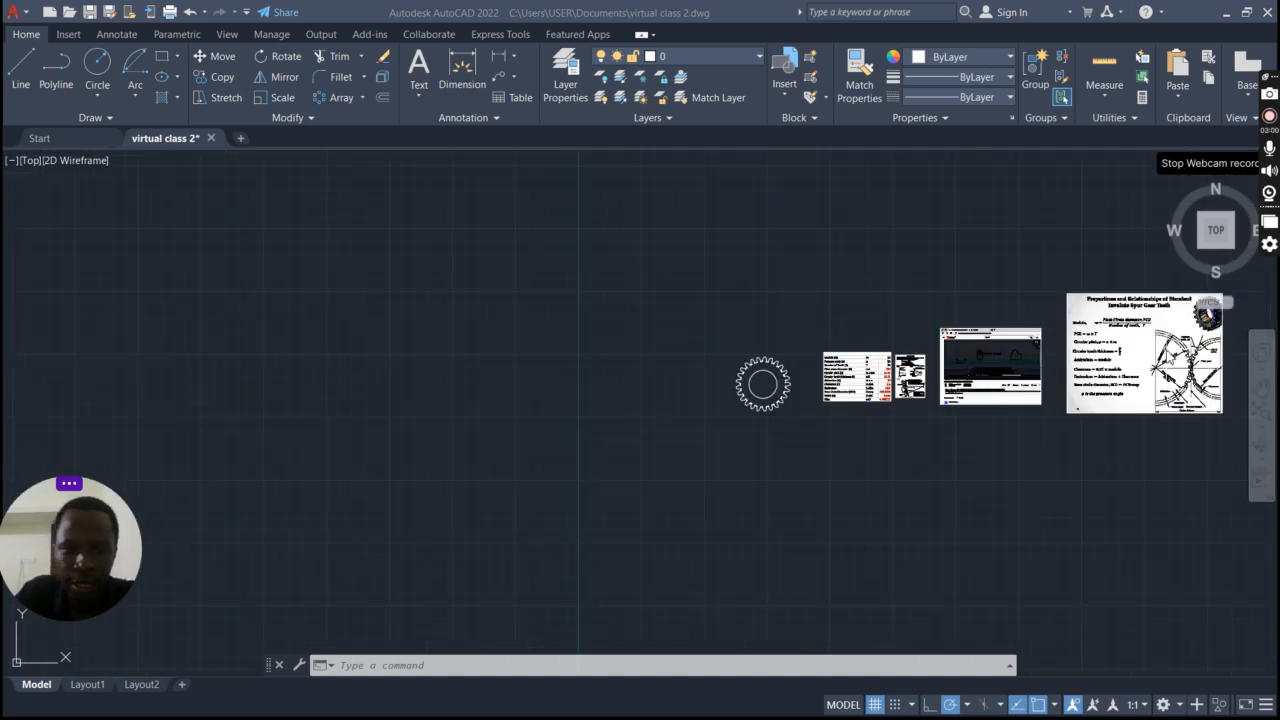
Step: Draw the pitch circle with a diameter of 250 in the empty area below the reference images
{"action": "scroll", "coordinate": [1150, 358], "scroll_direction": "up", "scroll_amount": 2}
{"action": "scroll", "coordinate": [398, 410], "scroll_direction": "up", "scroll_amount": 4}
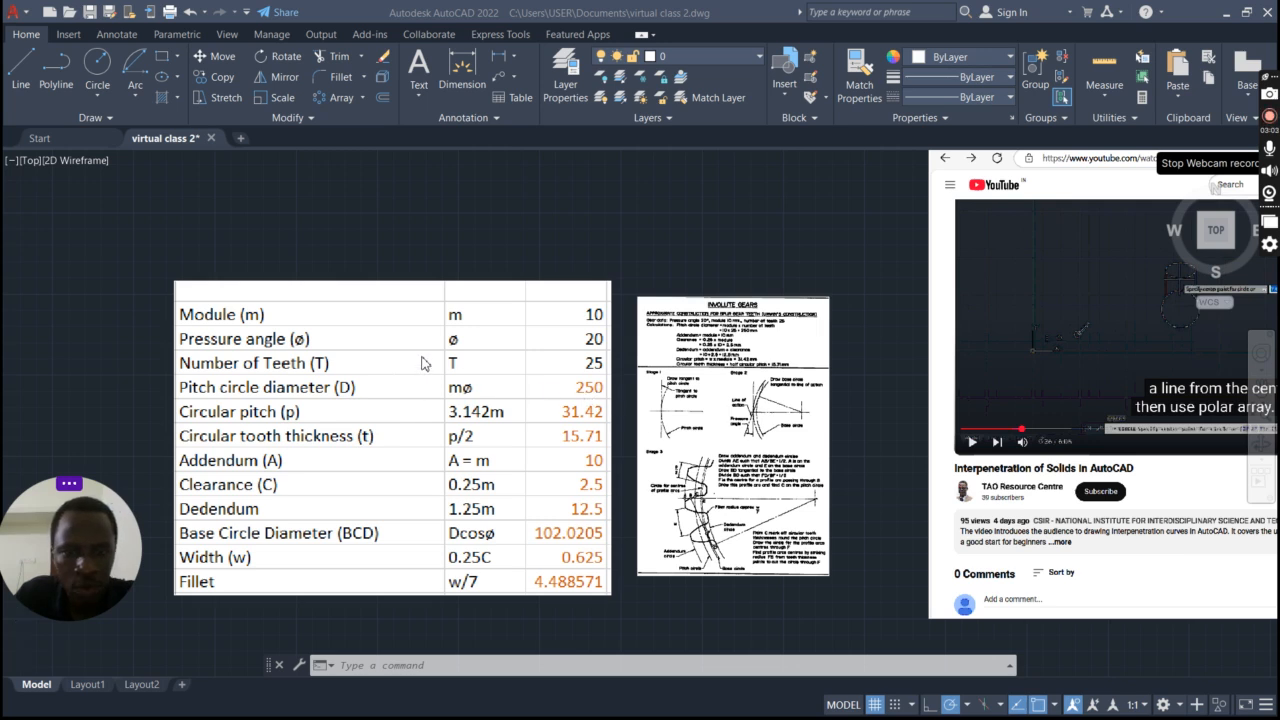
{"action": "scroll", "coordinate": [400, 346], "scroll_direction": "down", "scroll_amount": 6}
{"action": "scroll", "coordinate": [370, 330], "scroll_direction": "down", "scroll_amount": 2}
{"action": "scroll", "coordinate": [562, 275], "scroll_direction": "down", "scroll_amount": 2}
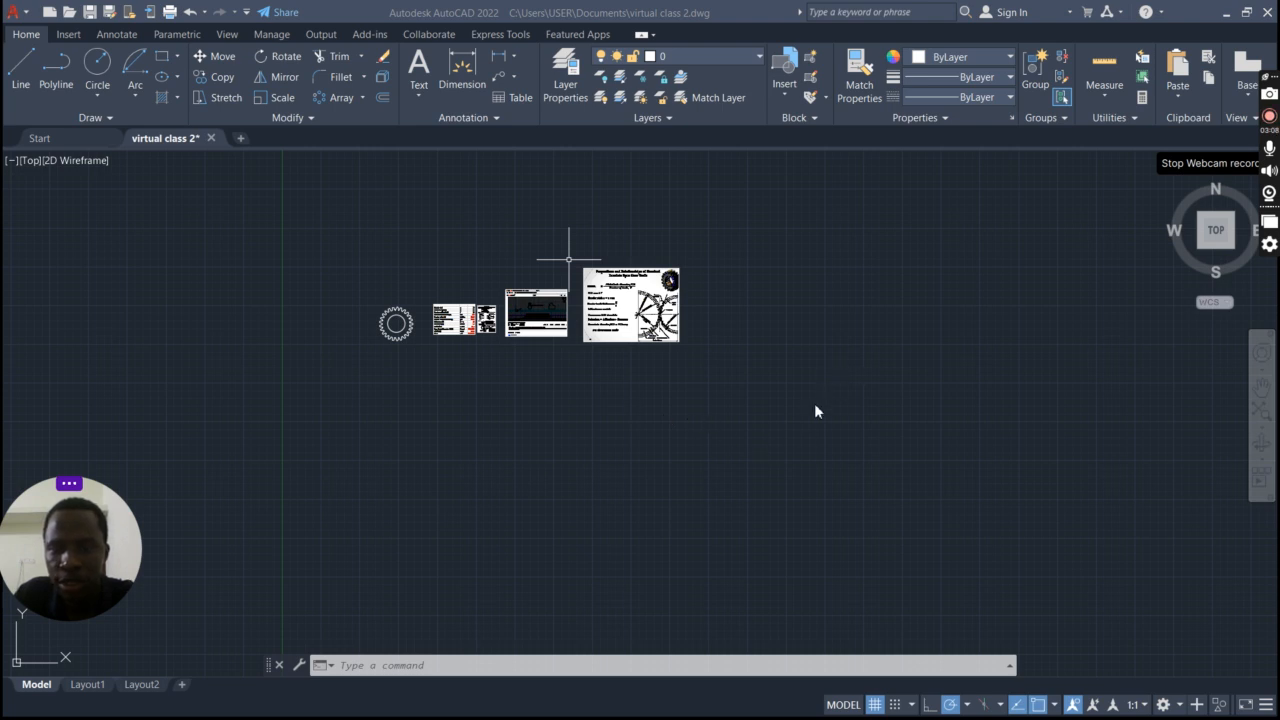
{"action": "type", "text": "c"}
{"action": "key", "text": "Return"}
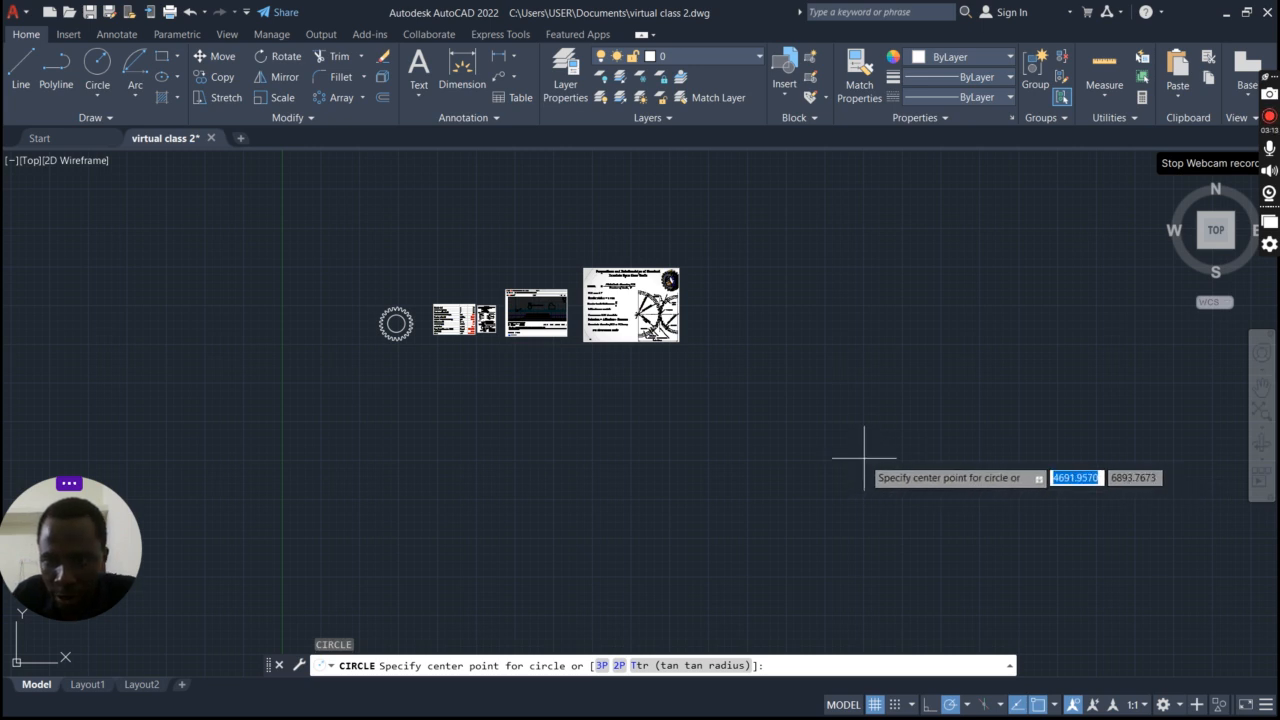
{"action": "left_click", "coordinate": [864, 458]}
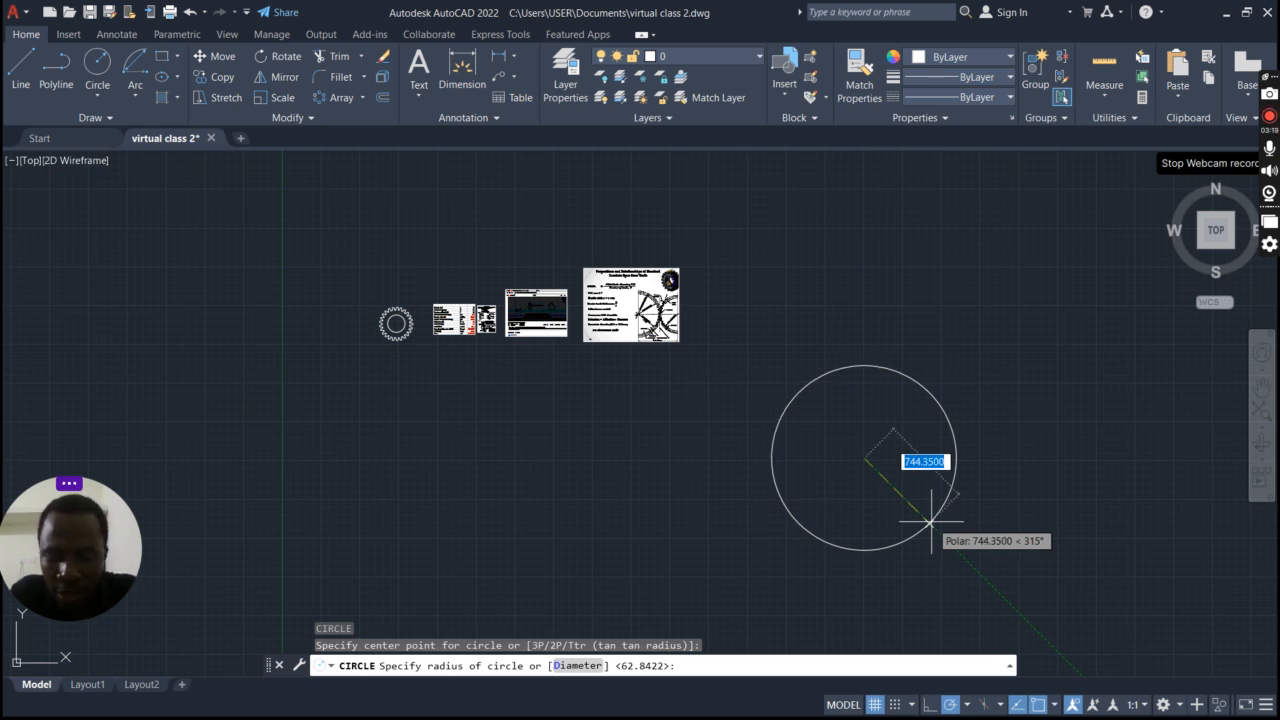
{"action": "type", "text": "d"}
{"action": "key", "text": "Return"}
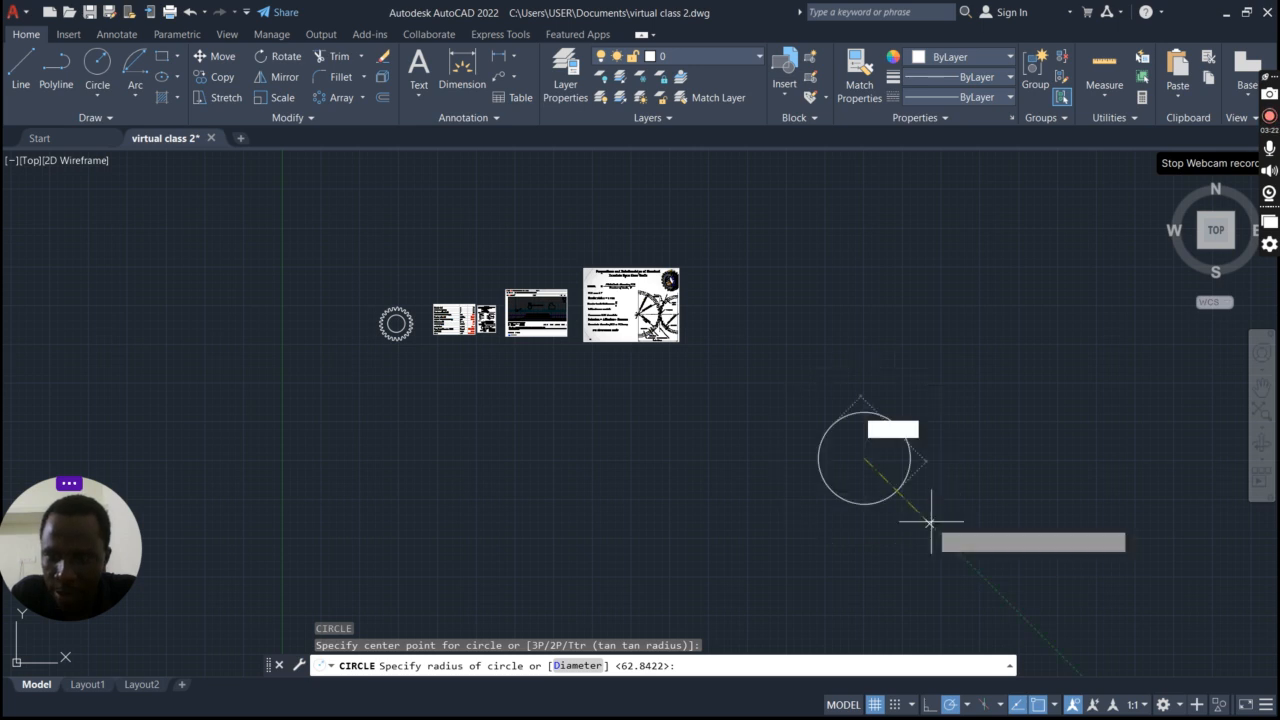
{"action": "type", "text": "250"}
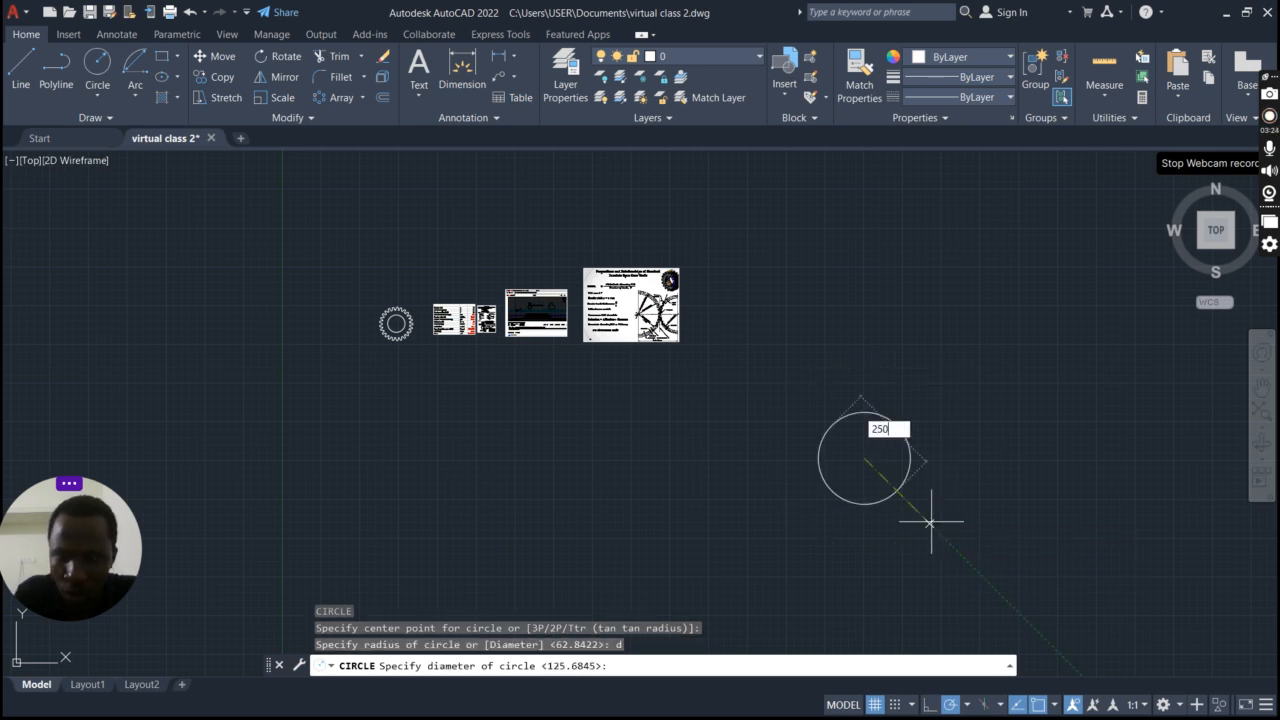
{"action": "key", "text": "Return"}
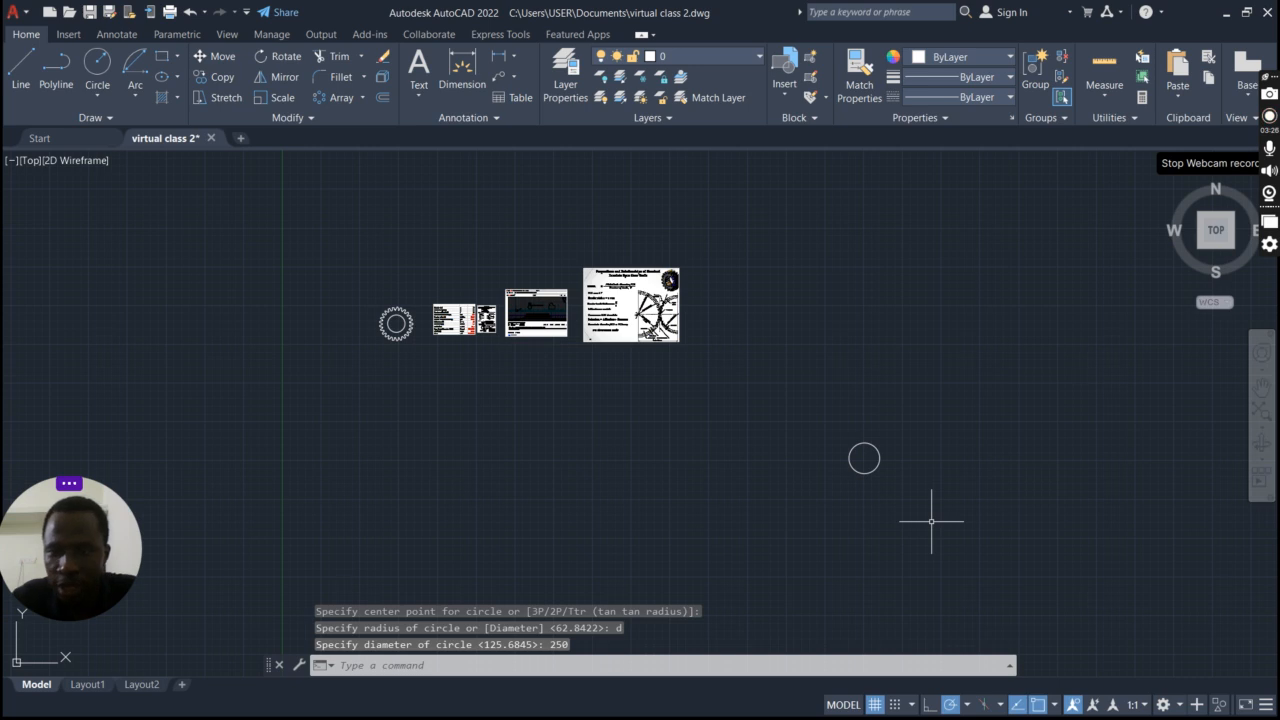
Step: Move the pitch circle by its centre up and closer to the reference images
{"action": "scroll", "coordinate": [866, 480], "scroll_direction": "up", "scroll_amount": 4}
{"action": "scroll", "coordinate": [928, 462], "scroll_direction": "down", "scroll_amount": 4}
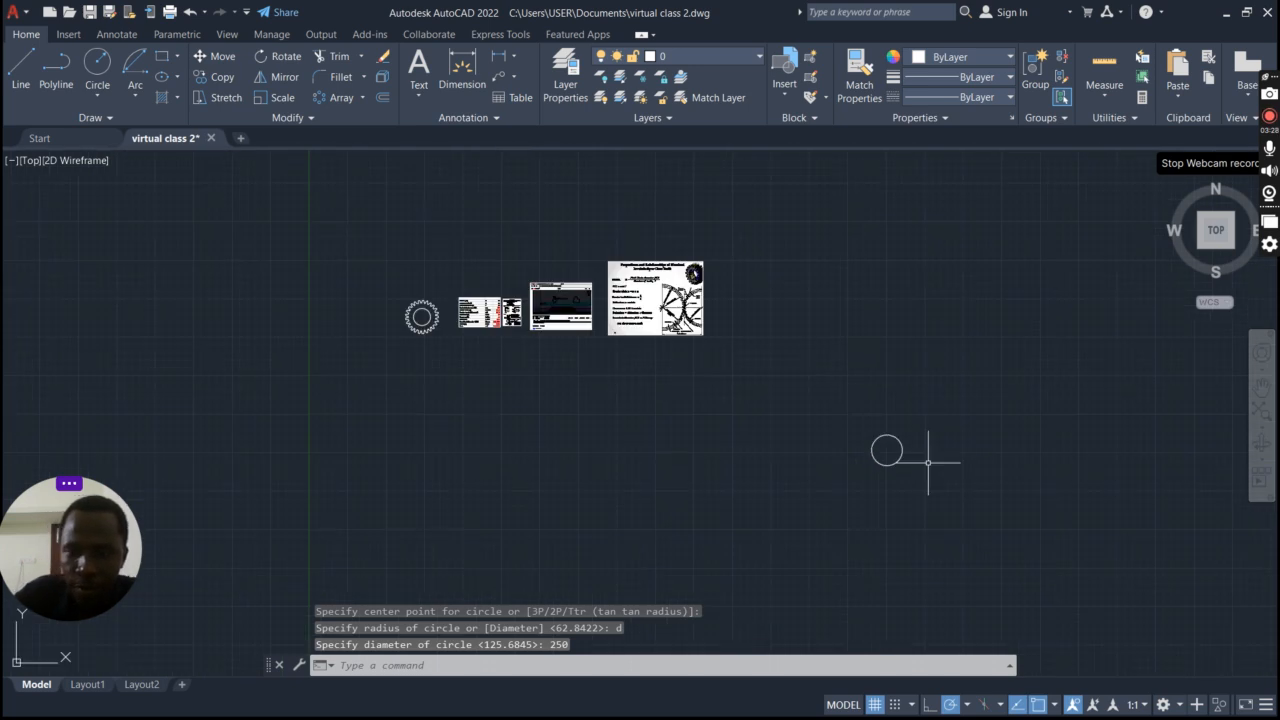
{"action": "left_click", "coordinate": [892, 453]}
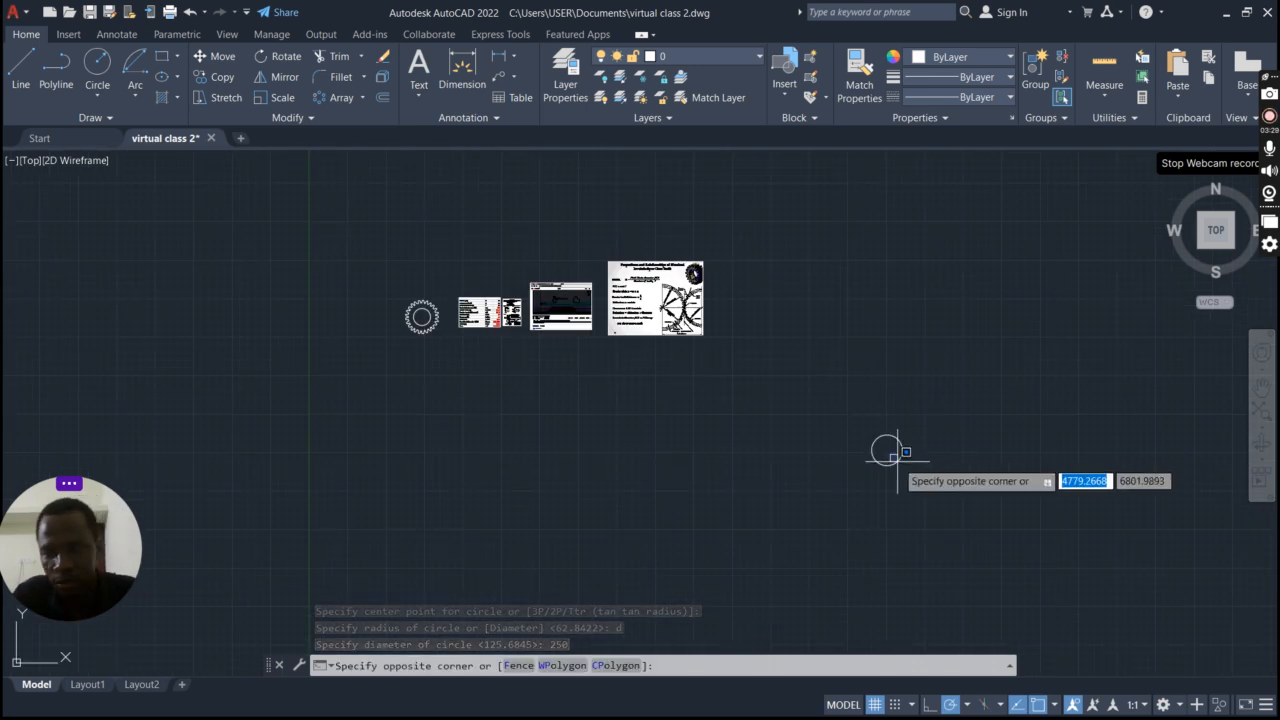
{"action": "left_click", "coordinate": [899, 461]}
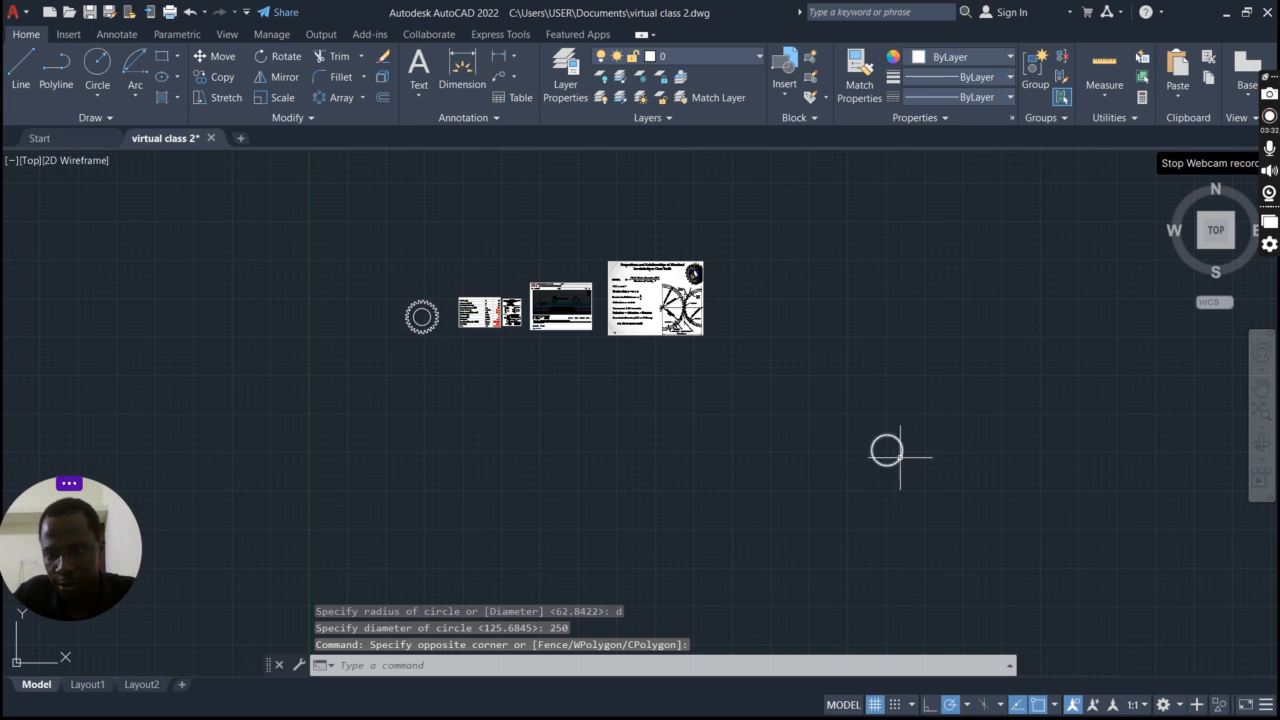
{"action": "left_click", "coordinate": [900, 460]}
{"action": "type", "text": "m"}
{"action": "key", "text": "Return"}
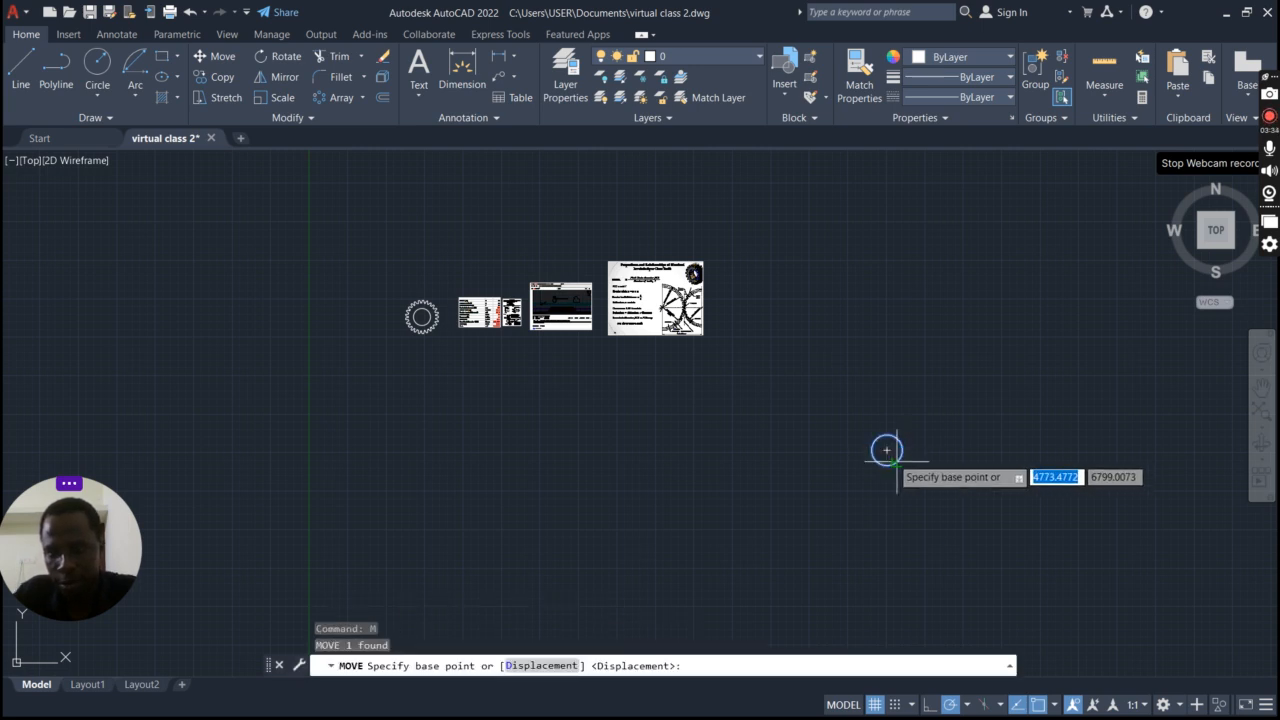
{"action": "left_click", "coordinate": [886, 450]}
{"action": "left_click", "coordinate": [817, 381]}
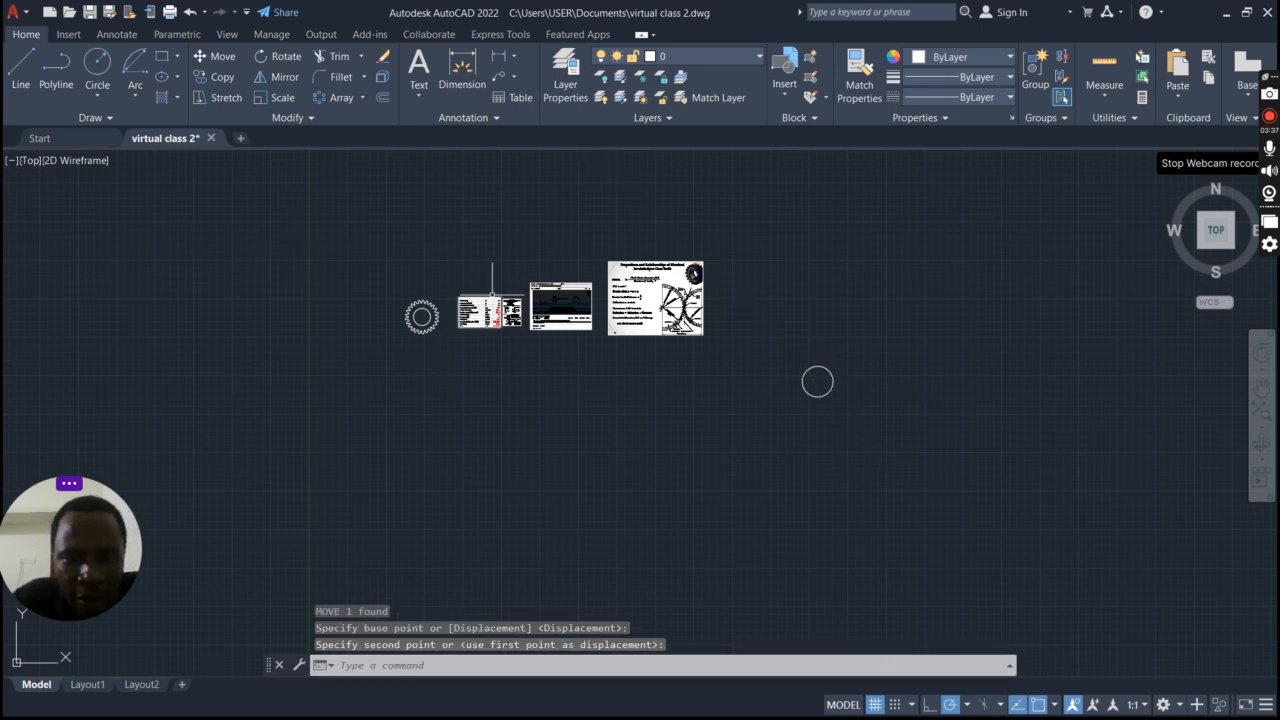
Step: Draw a vertical line from the pitch circle's centre upward to a point beyond its top
{"action": "scroll", "coordinate": [494, 294], "scroll_direction": "up", "scroll_amount": 8}
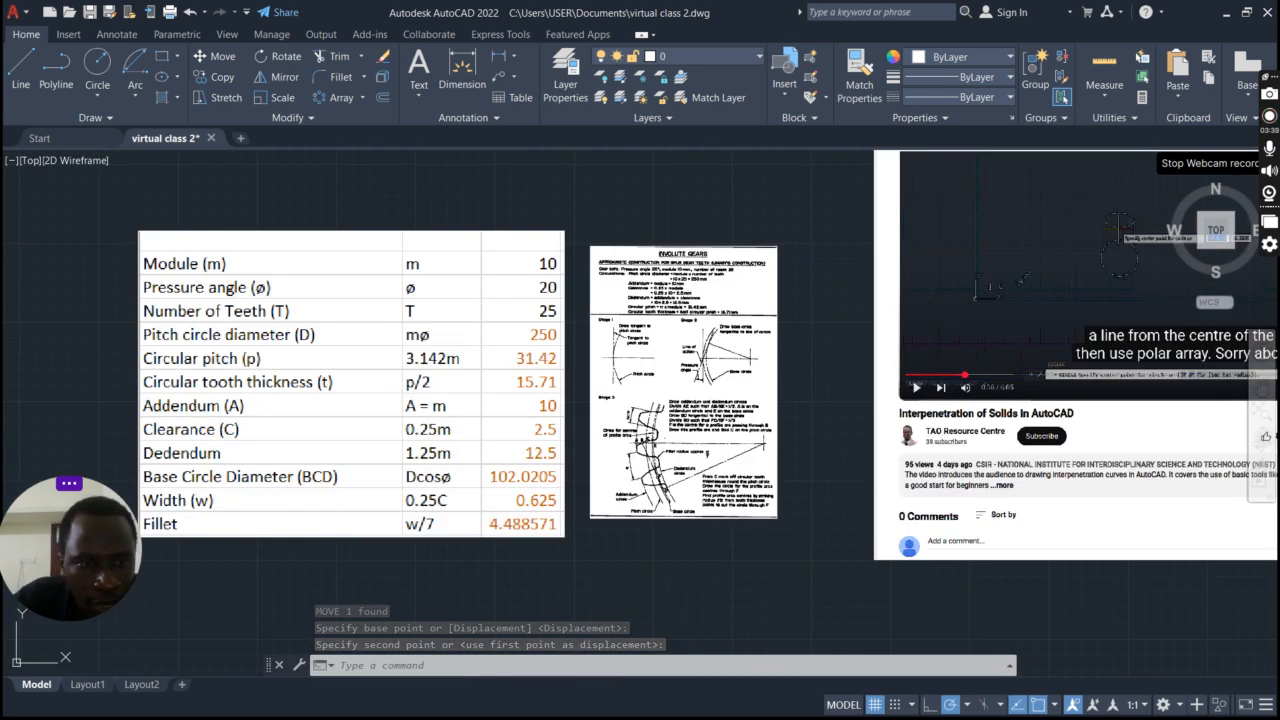
{"action": "scroll", "coordinate": [587, 416], "scroll_direction": "down", "scroll_amount": 4}
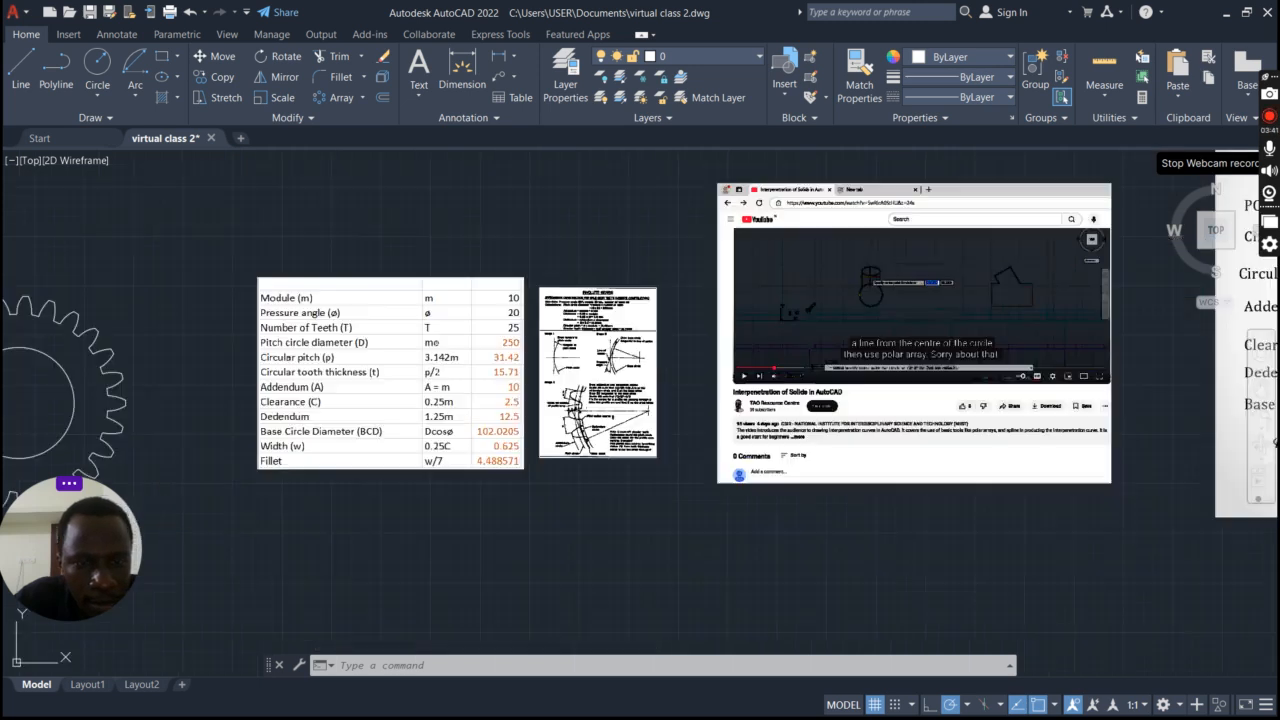
{"action": "scroll", "coordinate": [480, 330], "scroll_direction": "up", "scroll_amount": 4}
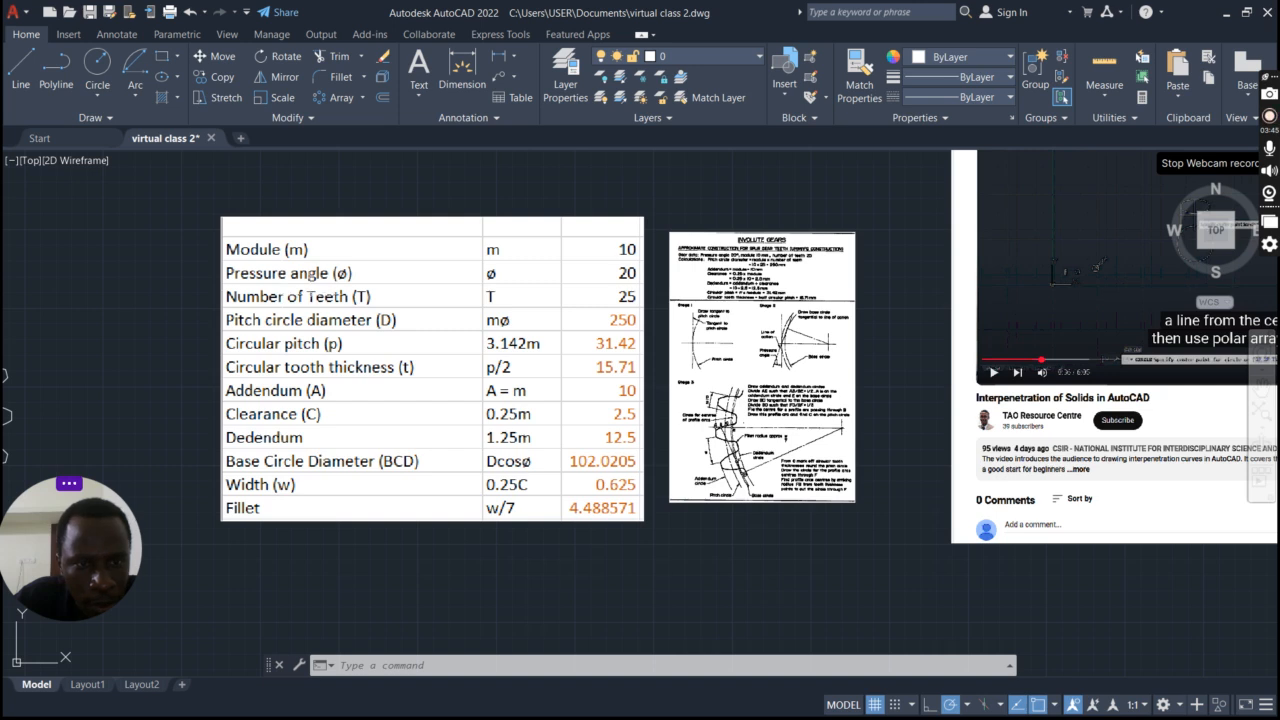
{"action": "scroll", "coordinate": [306, 258], "scroll_direction": "down", "scroll_amount": 5}
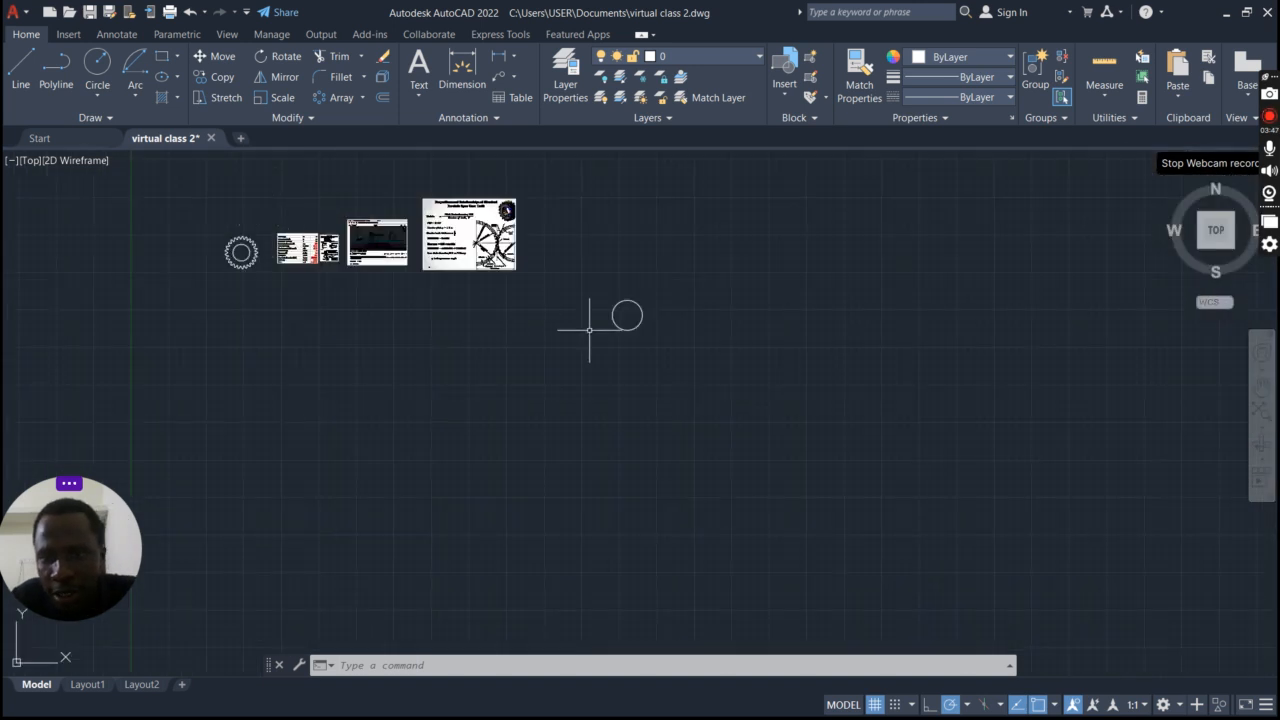
{"action": "scroll", "coordinate": [645, 298], "scroll_direction": "up", "scroll_amount": 5}
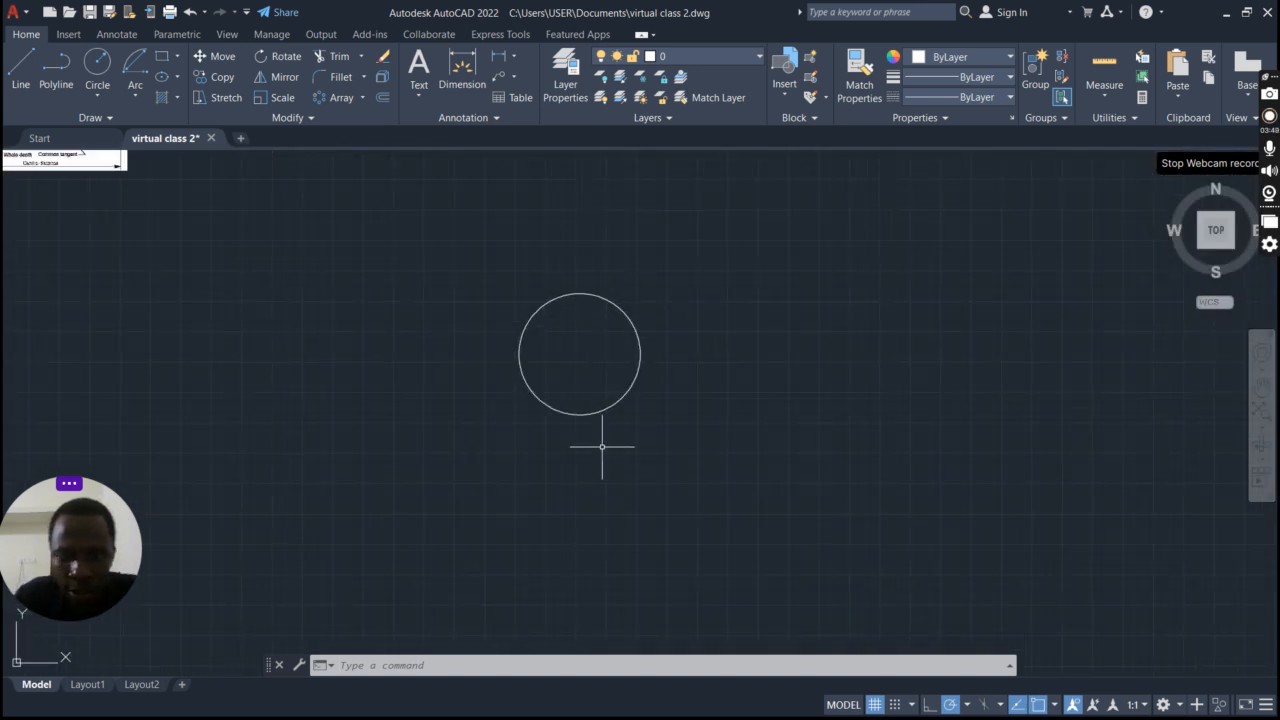
{"action": "type", "text": "l"}
{"action": "key", "text": "Return"}
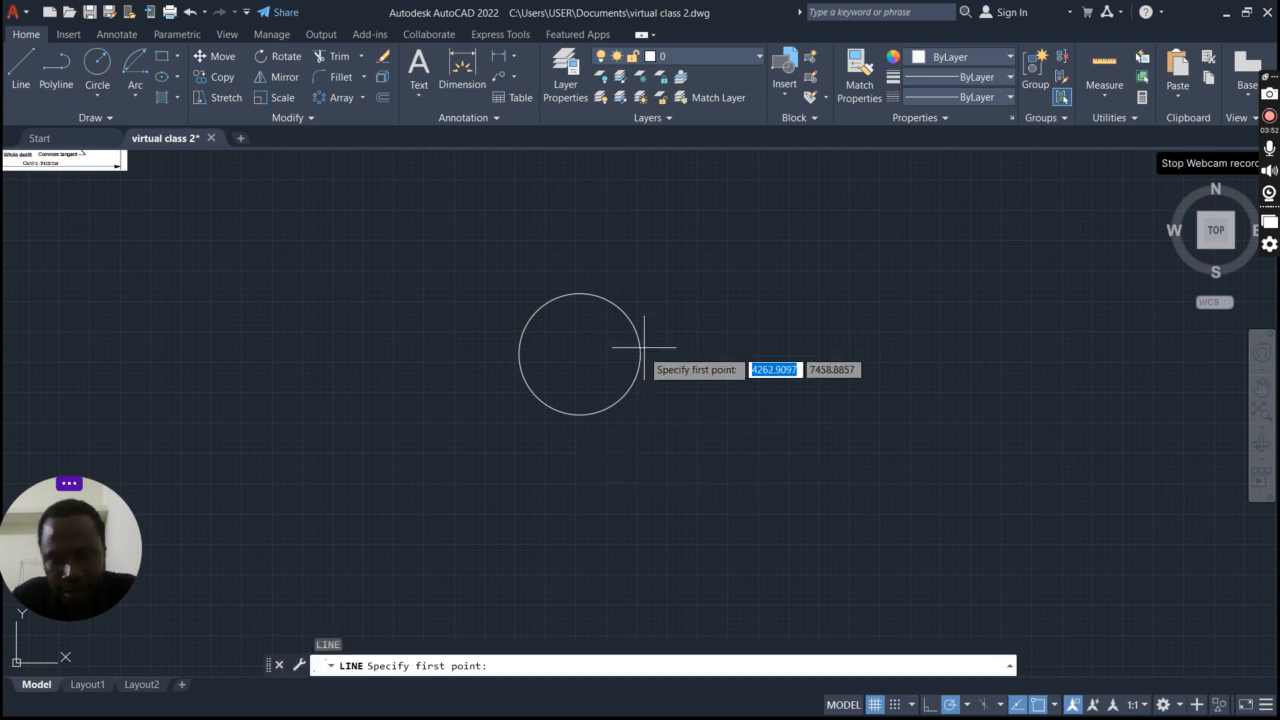
{"action": "left_click", "coordinate": [579, 353]}
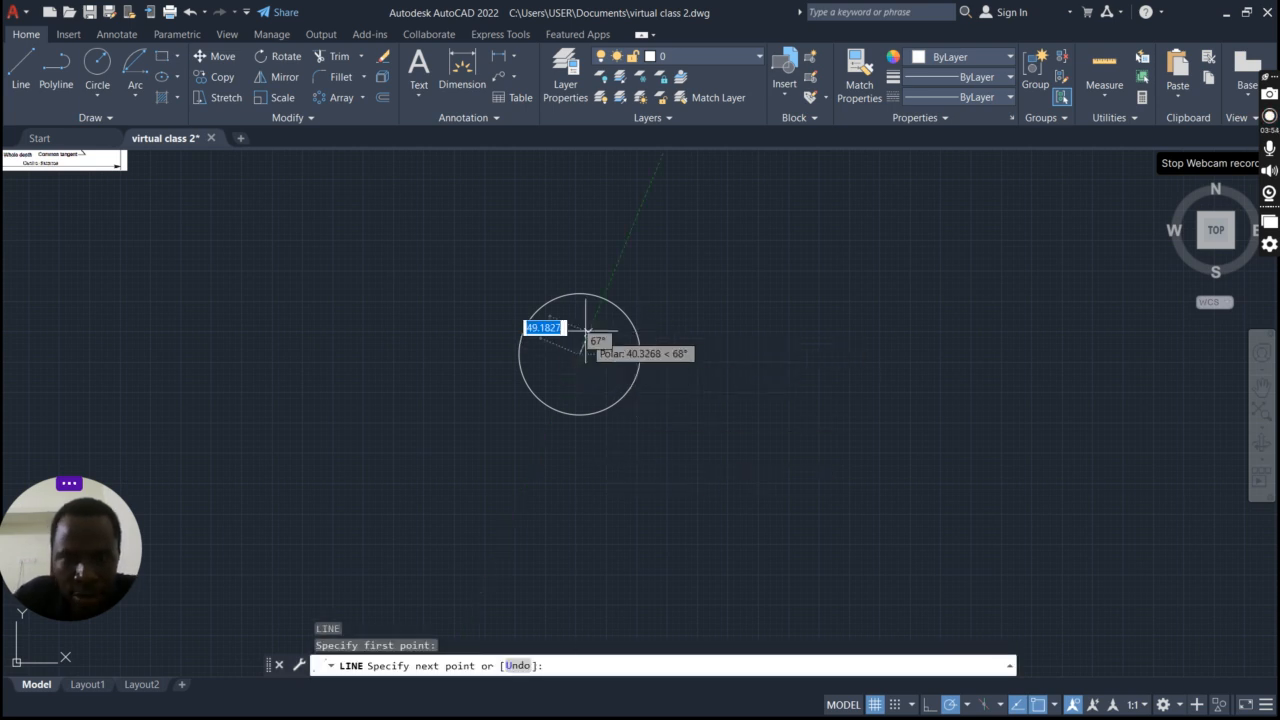
{"action": "left_click", "coordinate": [579, 249]}
{"action": "key", "text": "Return"}
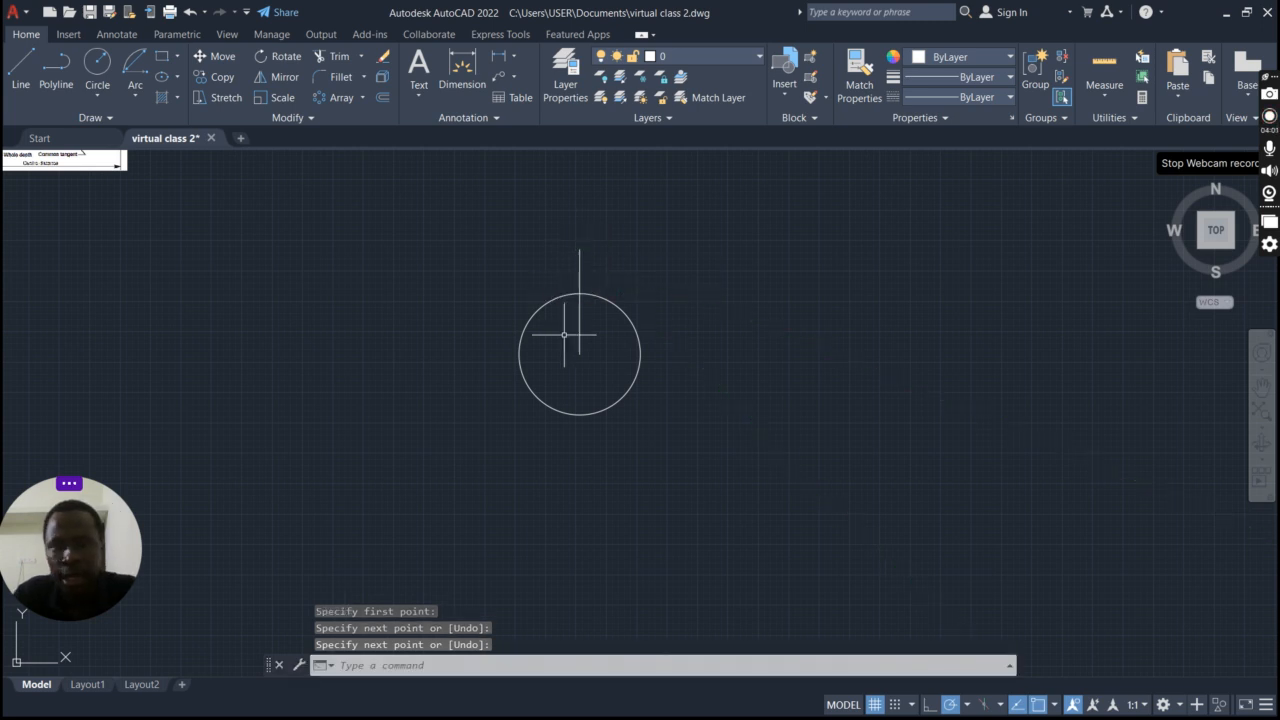
Step: Draw a horizontal line tangent to the pitch circle at its top, extending to both sides of the vertical line
{"action": "key", "text": "Return"}
{"action": "scroll", "coordinate": [595, 315], "scroll_direction": "up", "scroll_amount": 4}
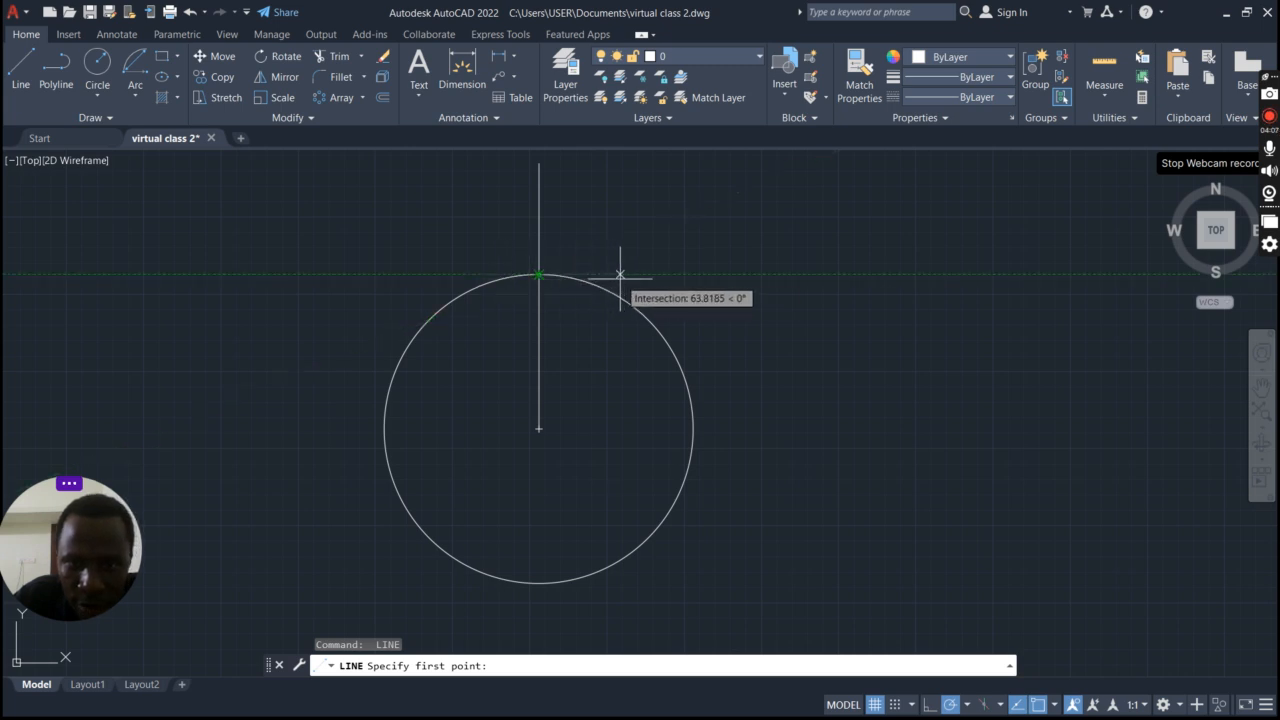
{"action": "left_click", "coordinate": [682, 273]}
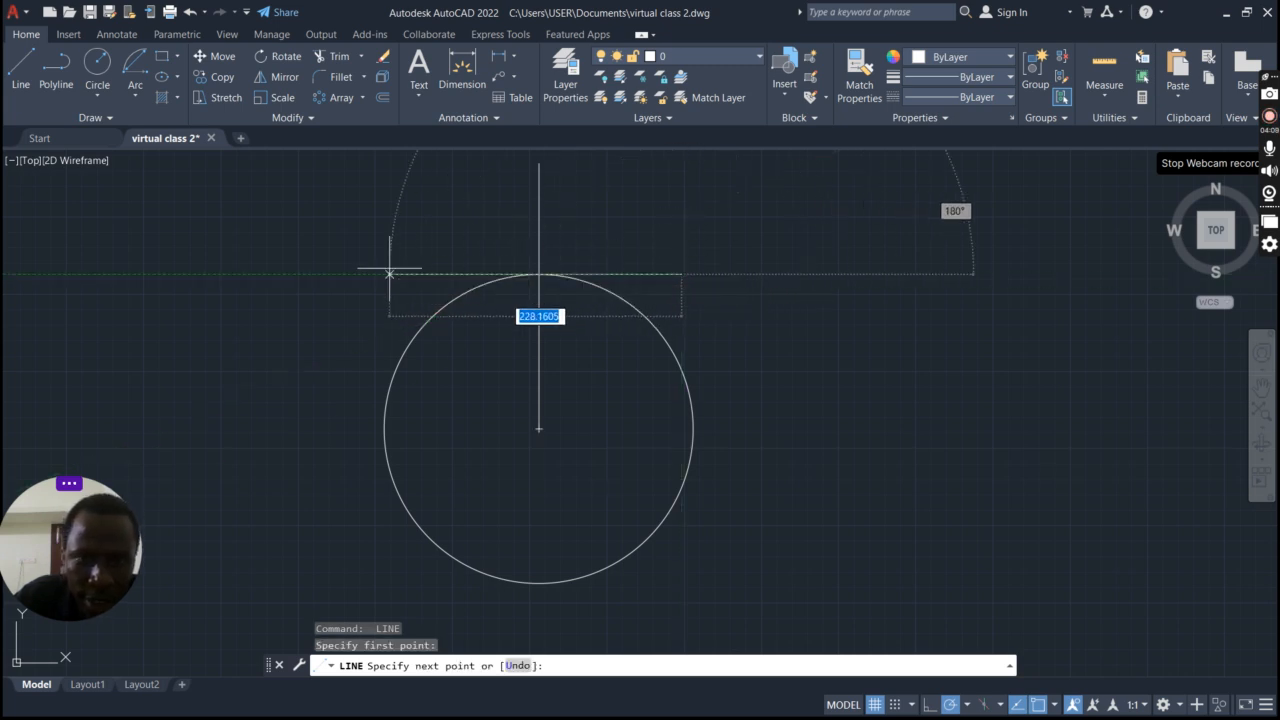
{"action": "left_click", "coordinate": [337, 273]}
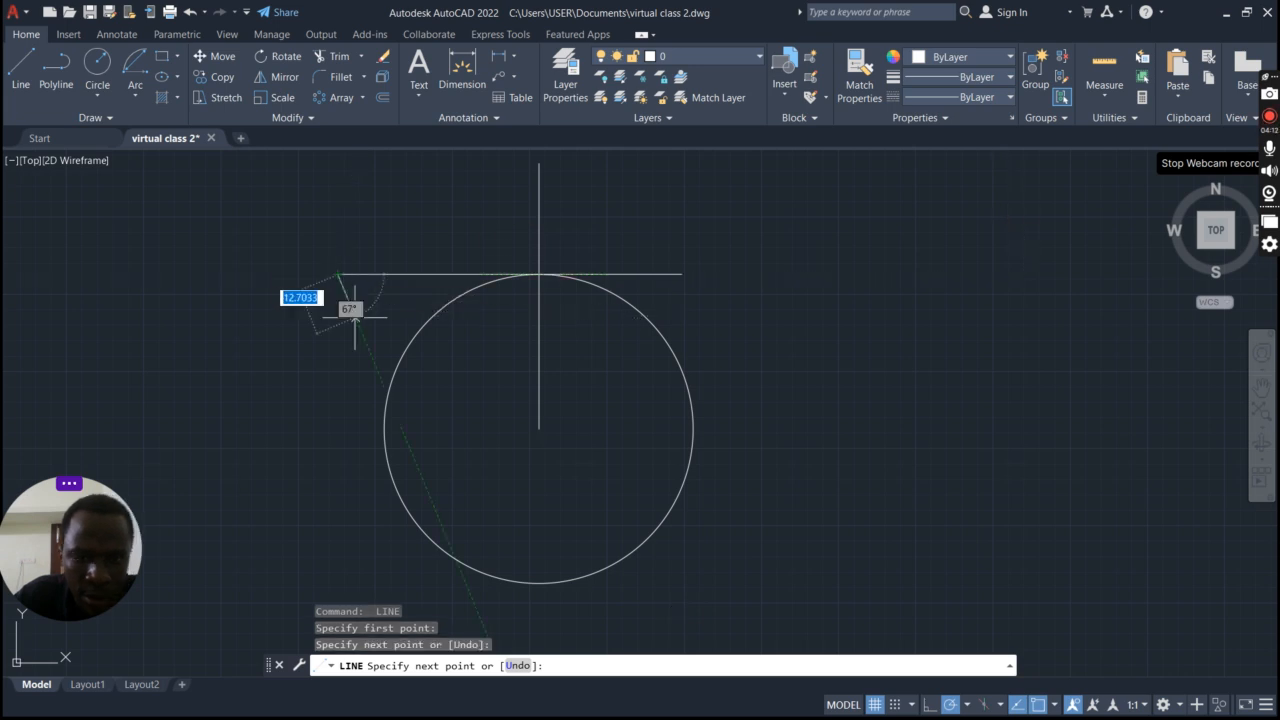
{"action": "key", "text": "Escape"}
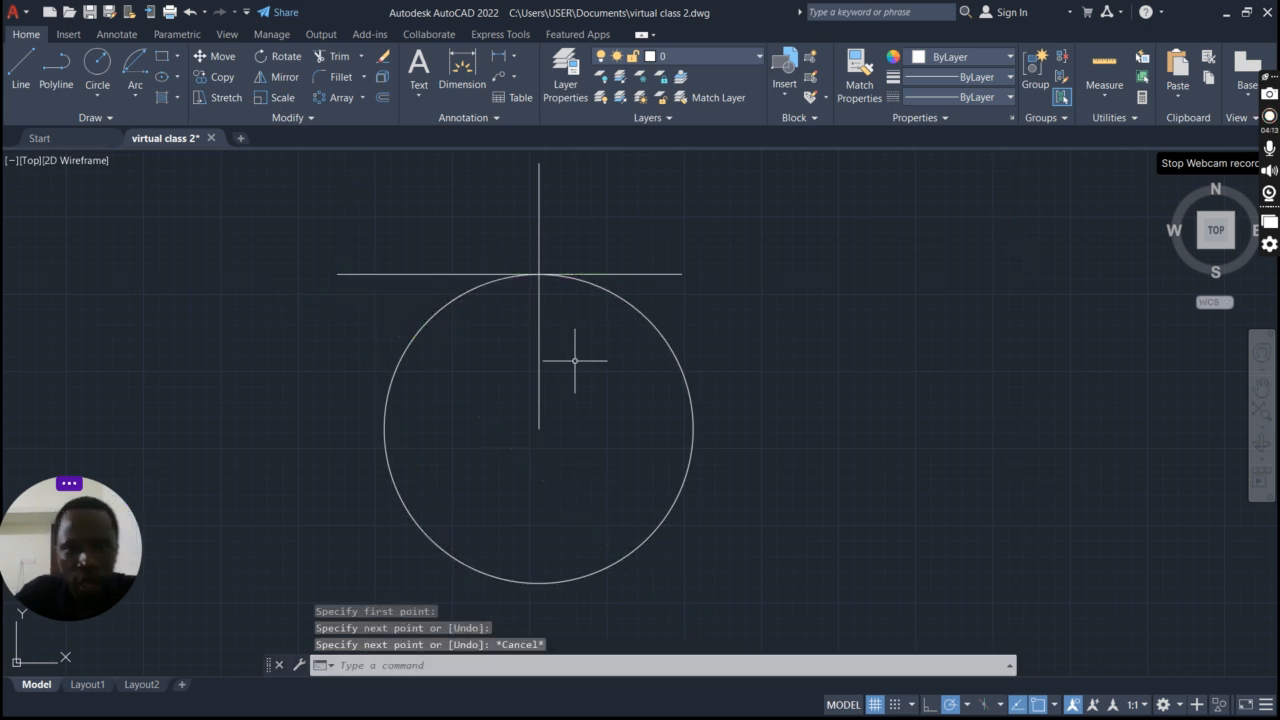
Step: Draw the line of action from the tangent point at the pitch circle's top, sloping down to the left at 20° beyond the circle
{"action": "scroll", "coordinate": [590, 370], "scroll_direction": "down", "scroll_amount": 4}
{"action": "scroll", "coordinate": [555, 327], "scroll_direction": "up", "scroll_amount": 2}
{"action": "scroll", "coordinate": [591, 363], "scroll_direction": "up", "scroll_amount": 5}
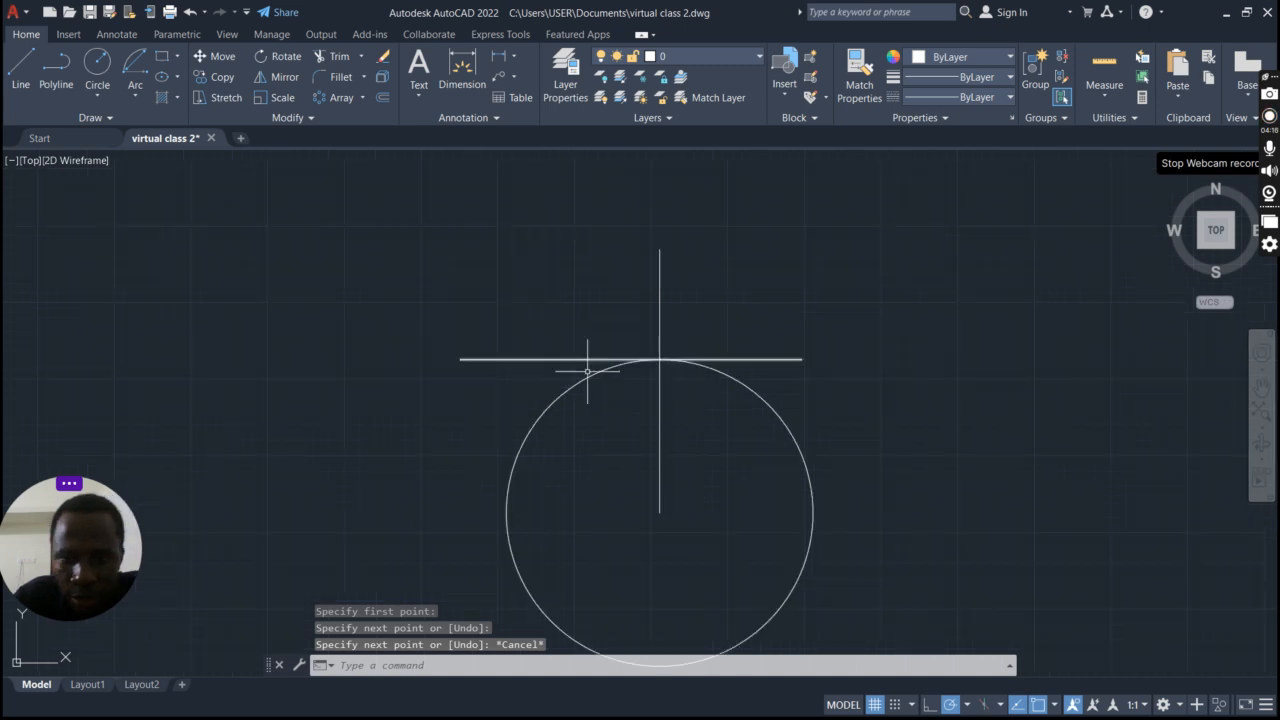
{"action": "type", "text": "l"}
{"action": "key", "text": "Return"}
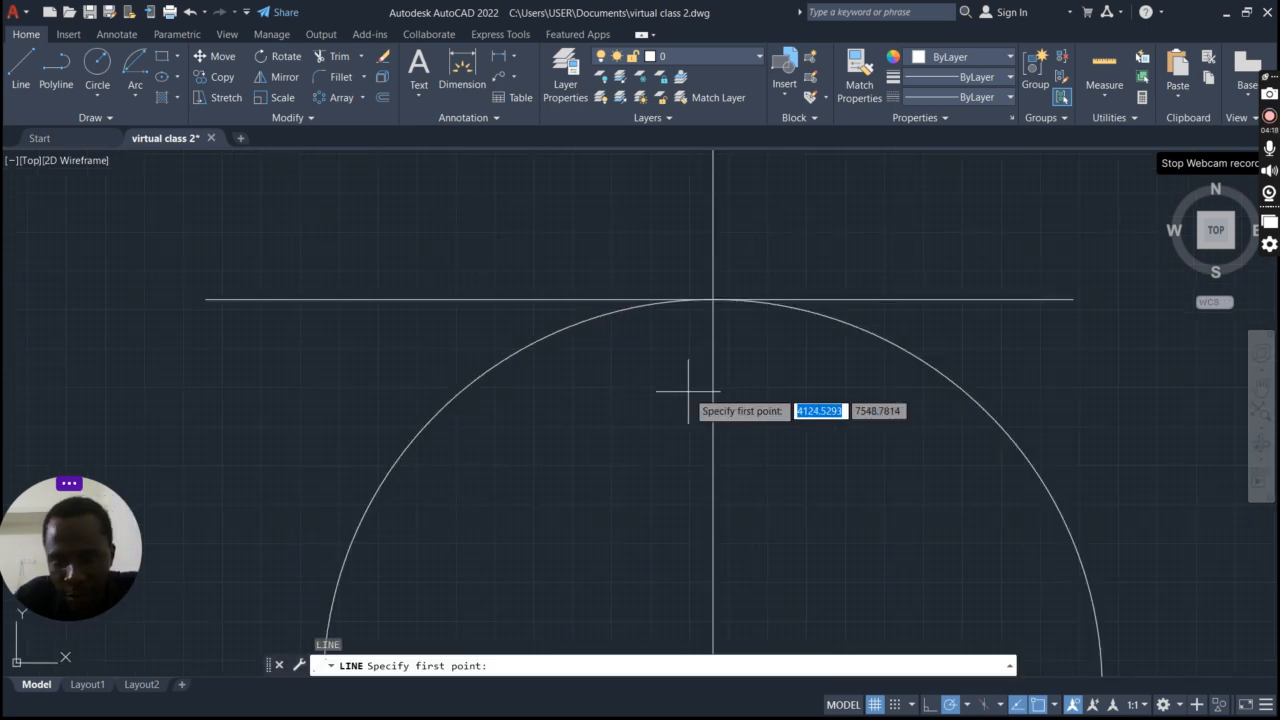
{"action": "left_click", "coordinate": [712, 299]}
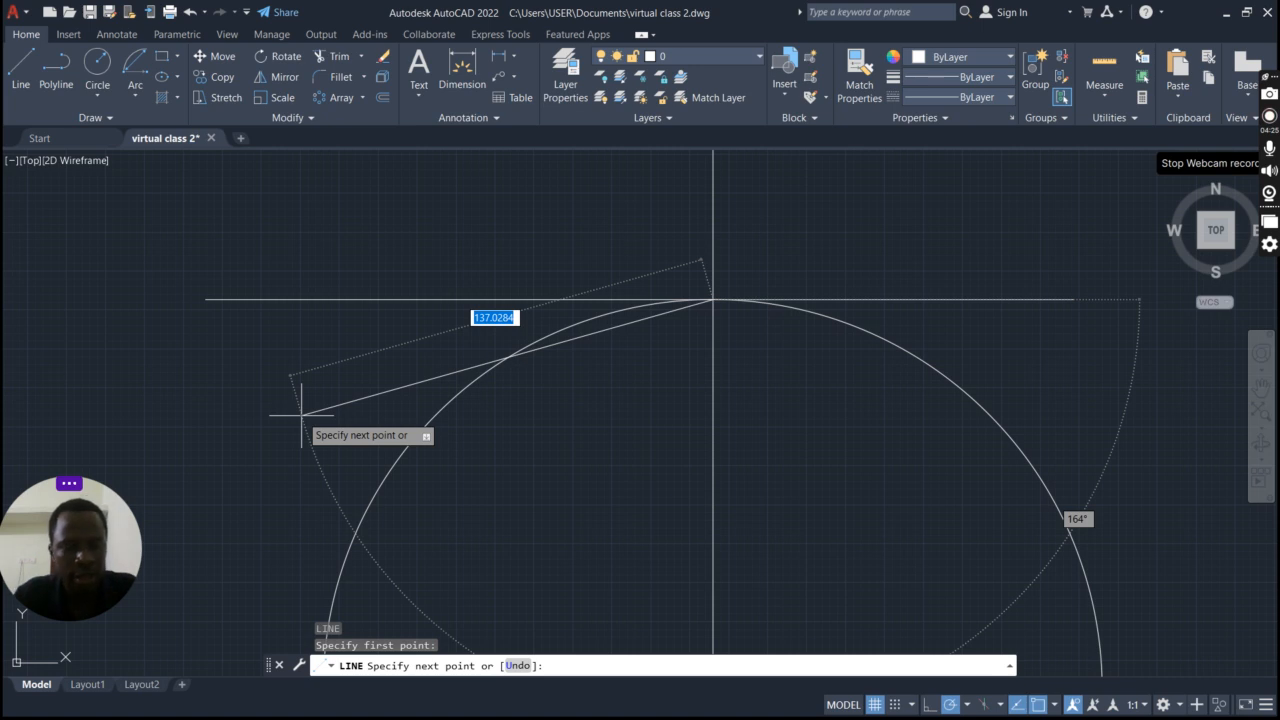
{"action": "key", "text": "Tab"}
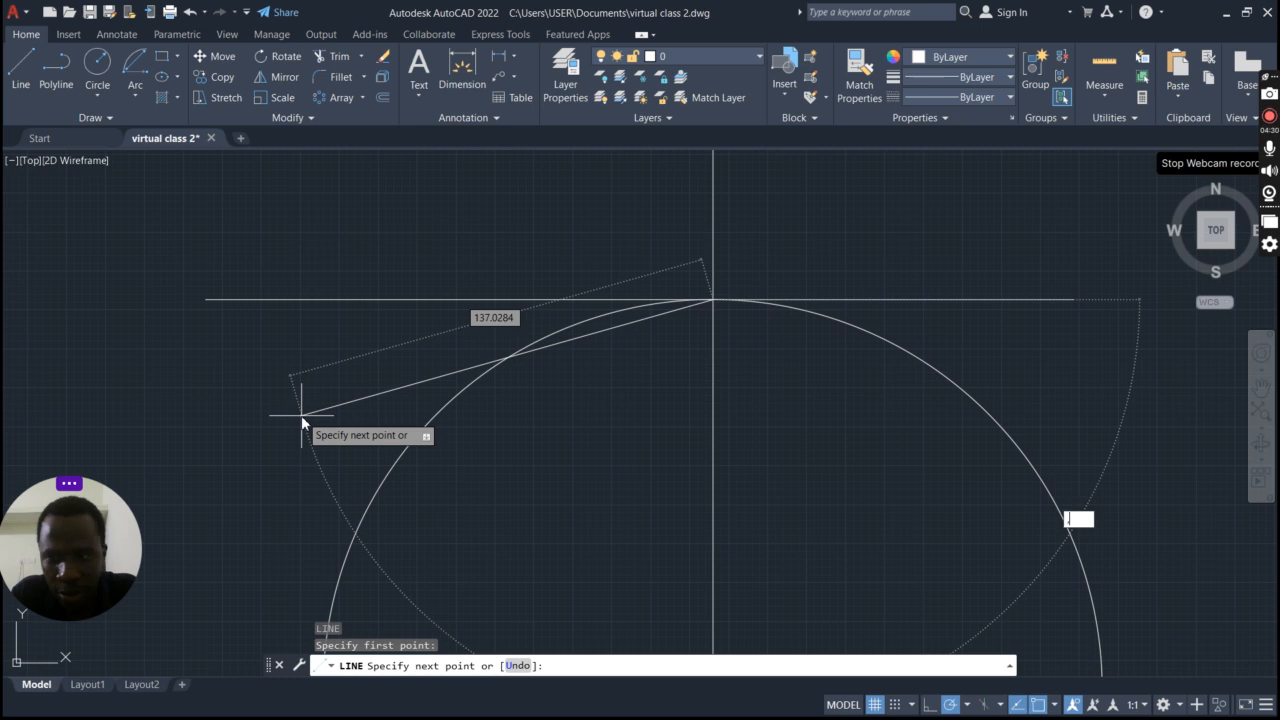
{"action": "type", "text": "<"}
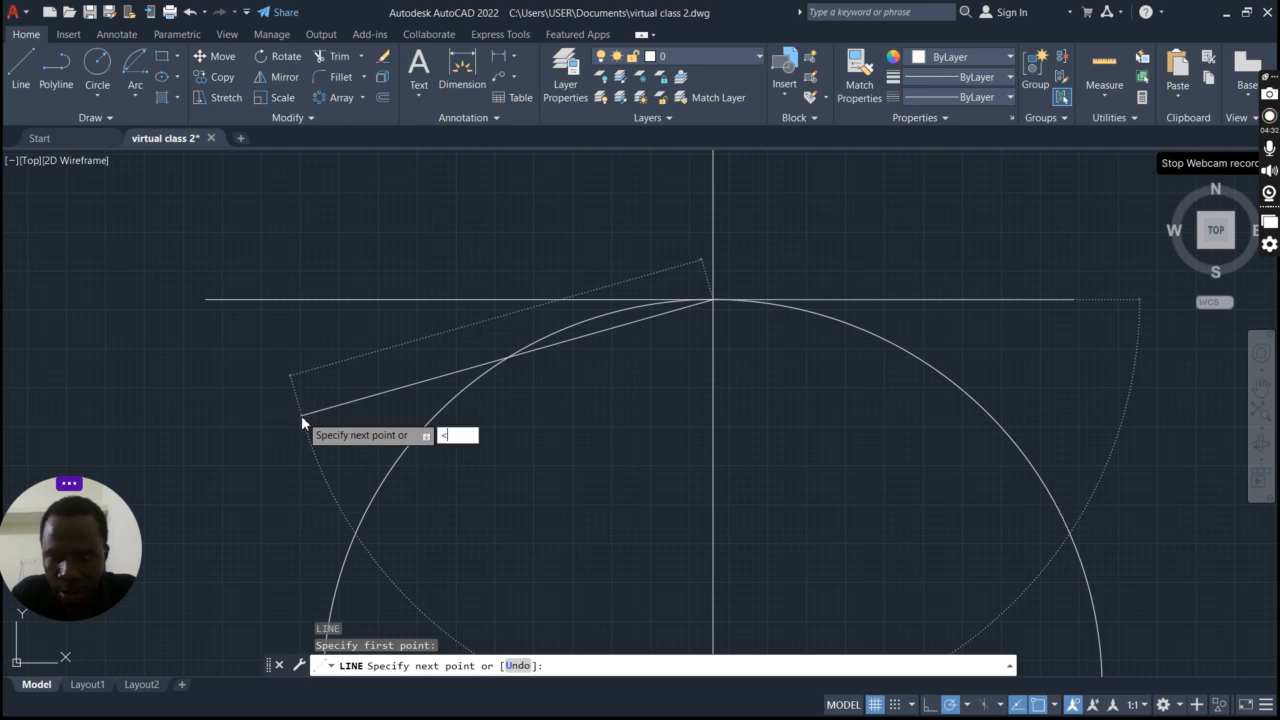
{"action": "scroll", "coordinate": [407, 417], "scroll_direction": "down", "scroll_amount": 12}
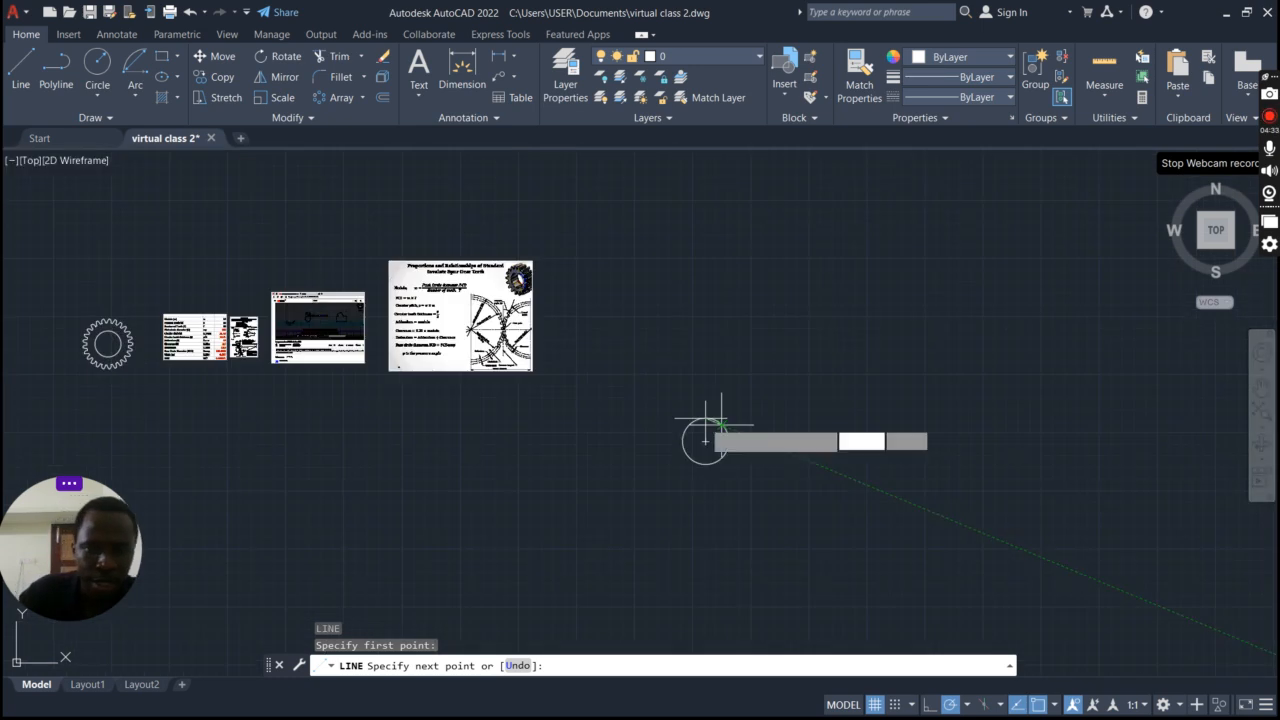
{"action": "scroll", "coordinate": [211, 368], "scroll_direction": "up", "scroll_amount": 6}
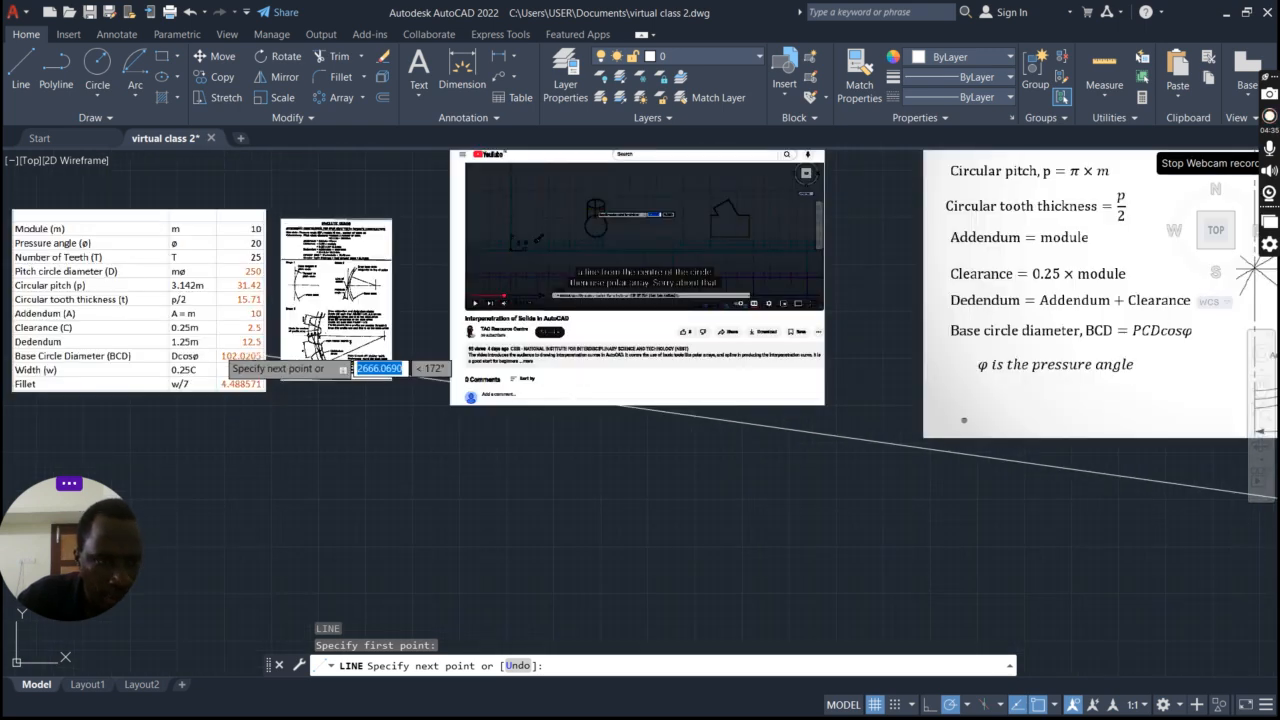
{"action": "scroll", "coordinate": [208, 360], "scroll_direction": "down", "scroll_amount": 3}
{"action": "scroll", "coordinate": [208, 360], "scroll_direction": "up", "scroll_amount": 3}
{"action": "scroll", "coordinate": [208, 362], "scroll_direction": "down", "scroll_amount": 8}
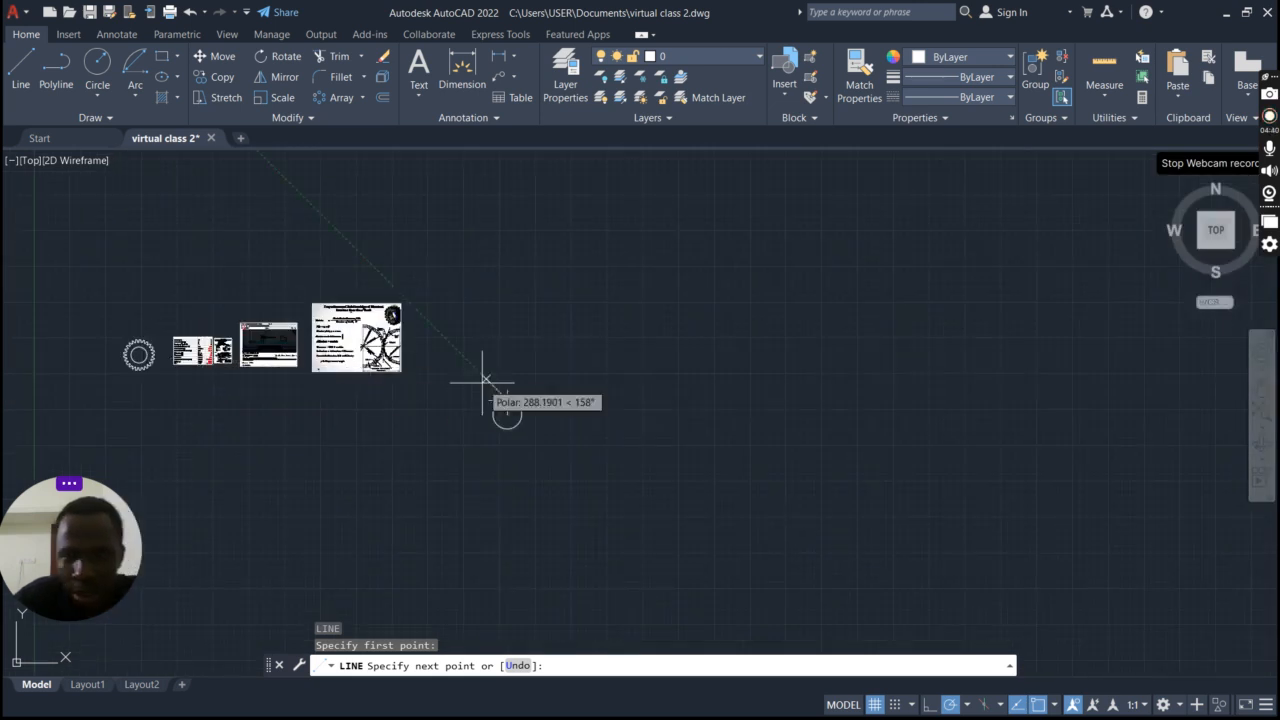
{"action": "scroll", "coordinate": [497, 458], "scroll_direction": "up", "scroll_amount": 5}
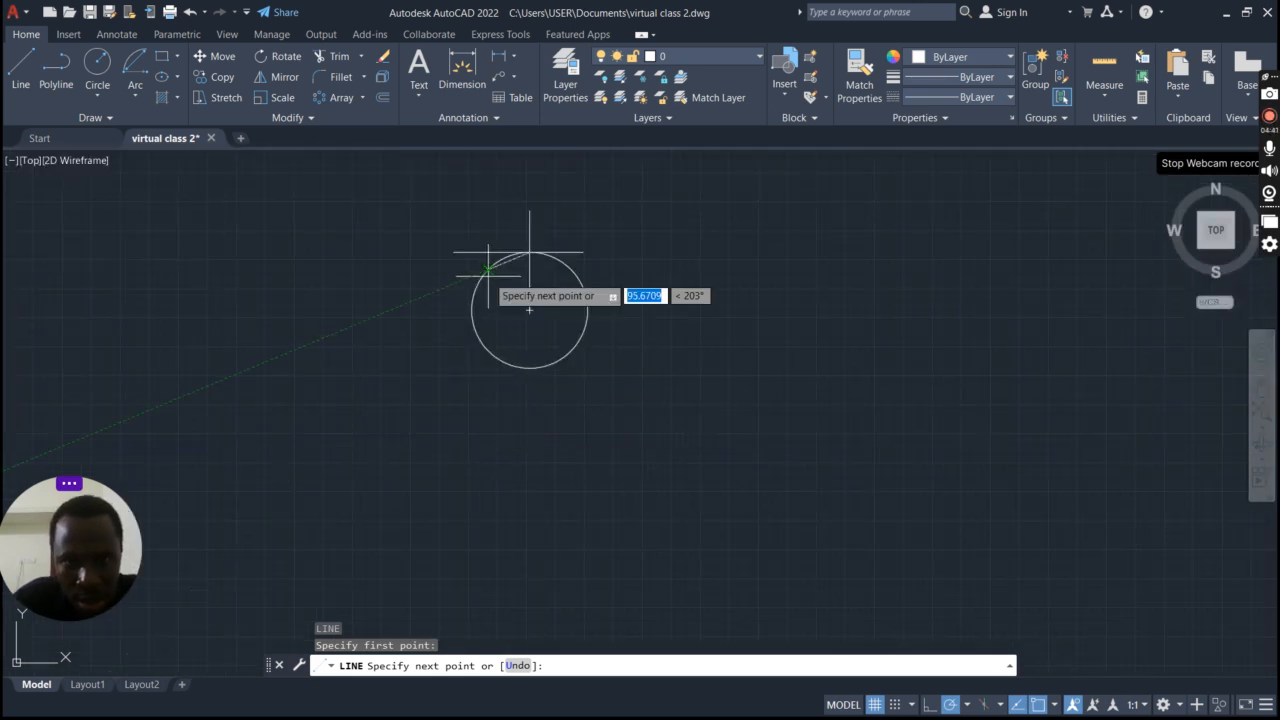
{"action": "key", "text": "Tab"}
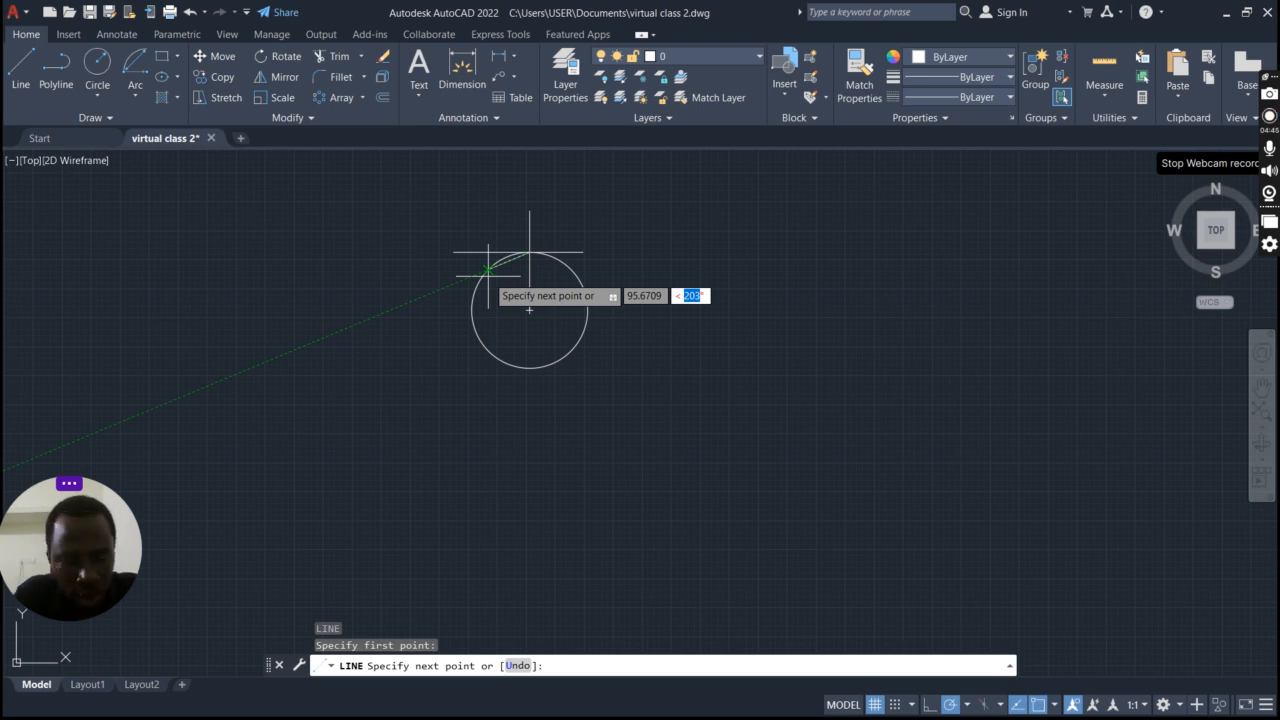
{"action": "type", "text": "2"}
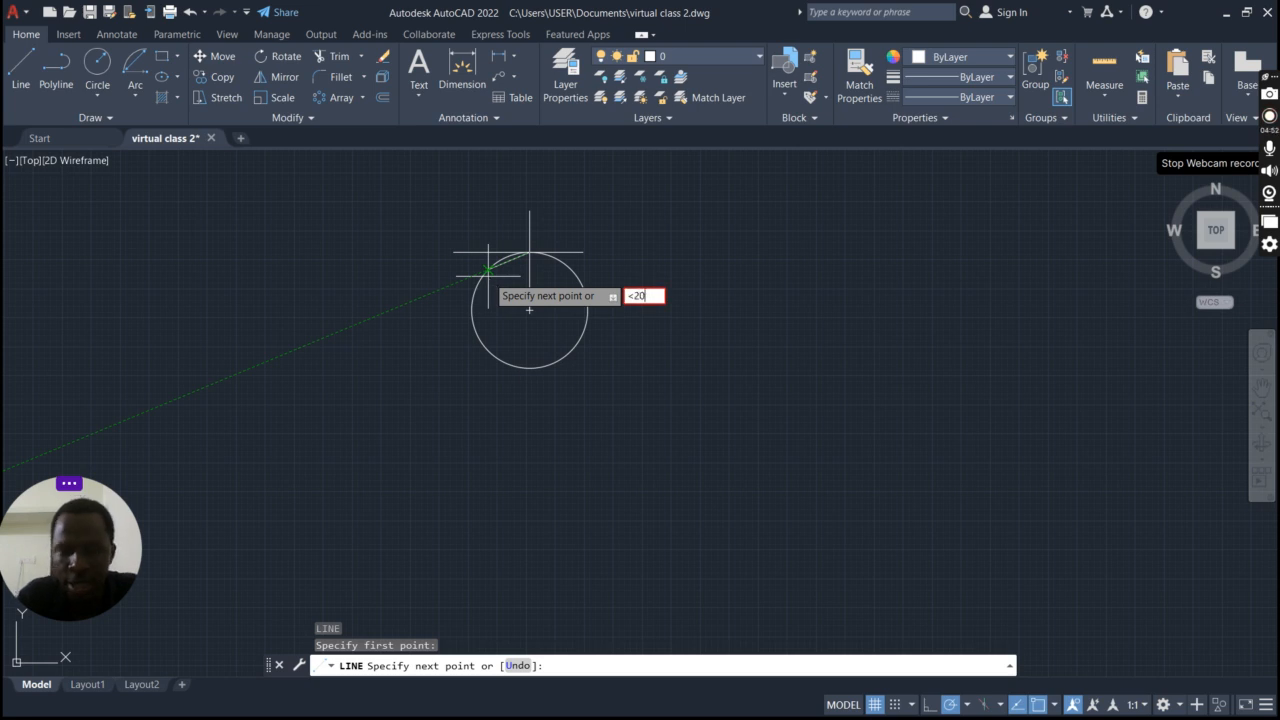
{"action": "type", "text": "0"}
{"action": "key", "text": "Return"}
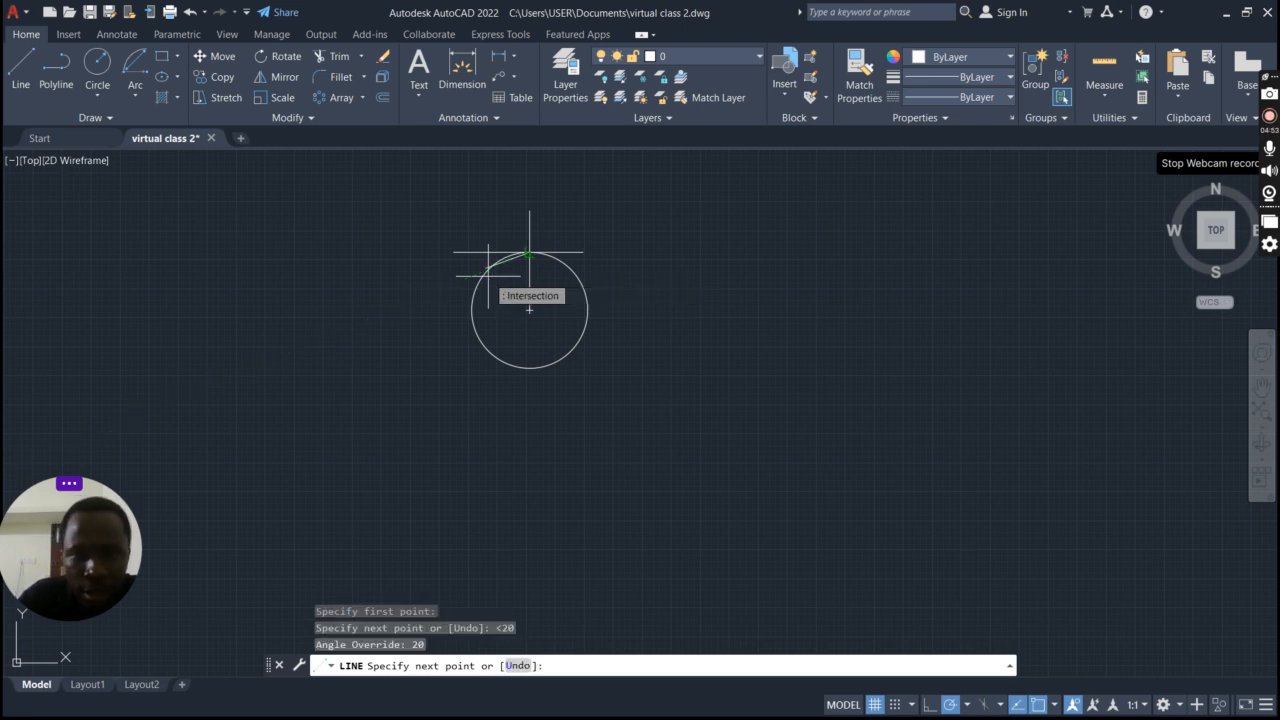
{"action": "left_click", "coordinate": [431, 303]}
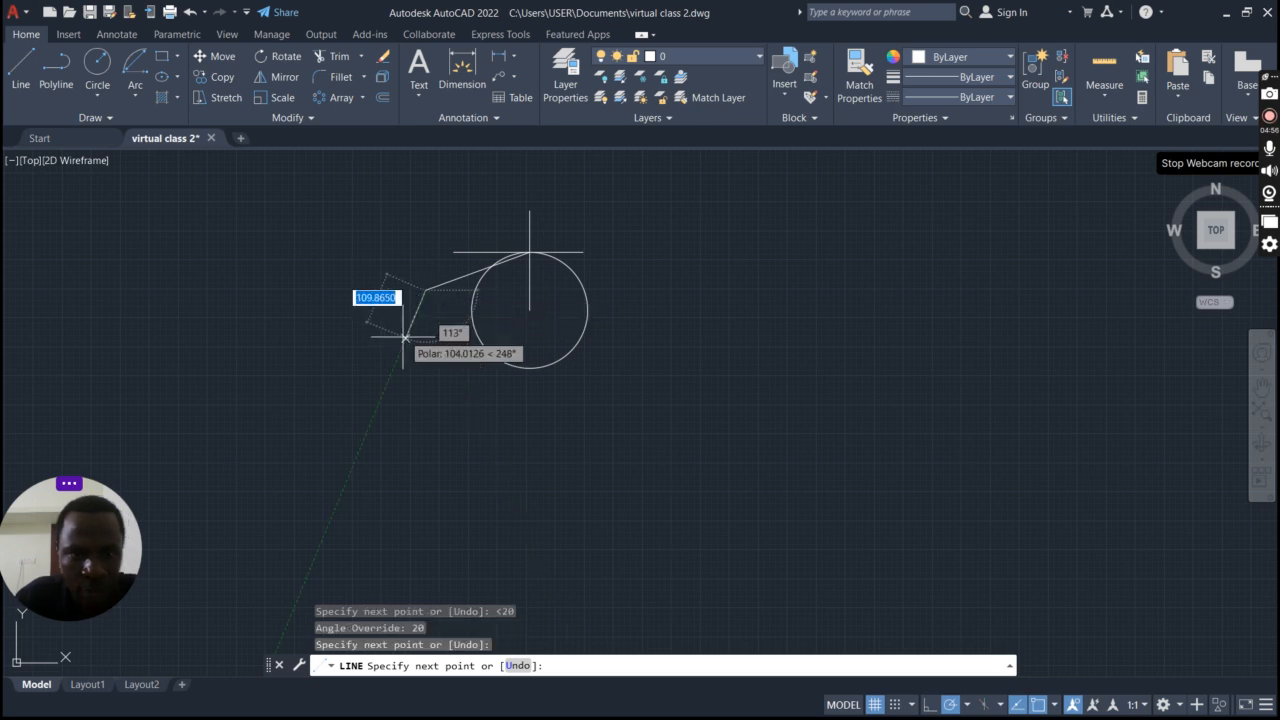
{"action": "key", "text": "Escape"}
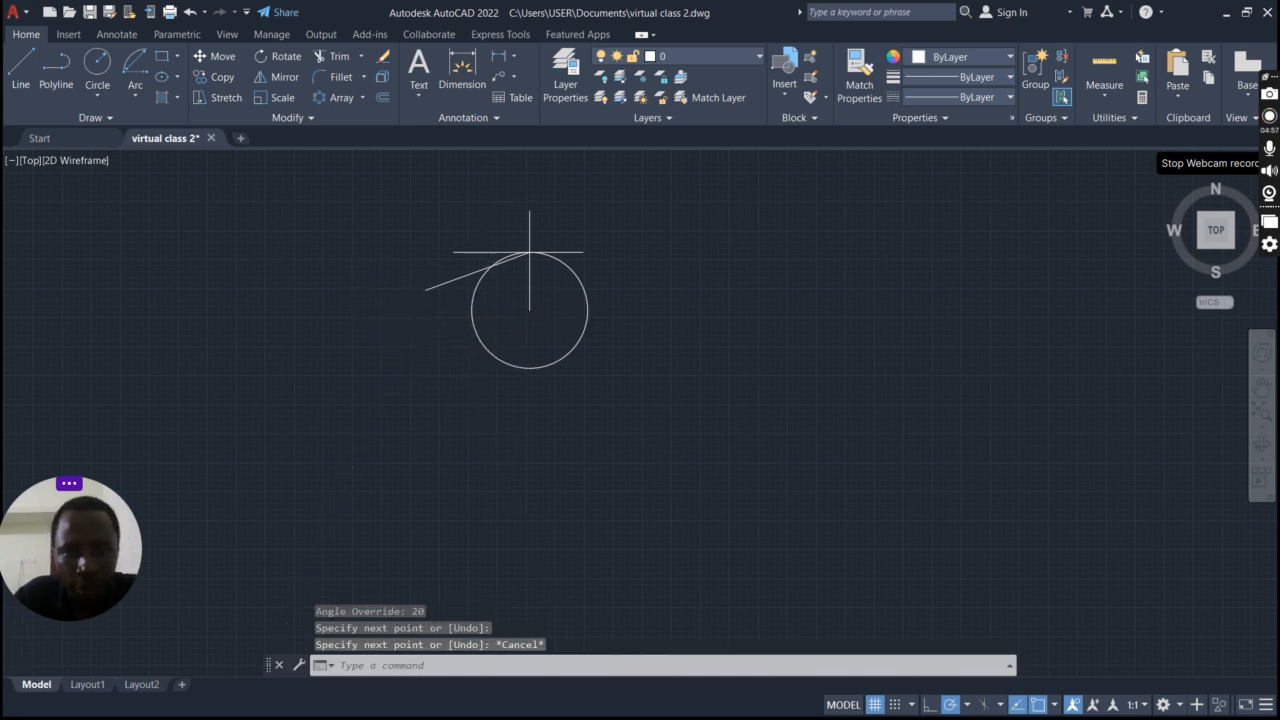
Step: Draw a line from the pitch circle's centre perpendicular to the line of action
{"action": "scroll", "coordinate": [491, 249], "scroll_direction": "up", "scroll_amount": 6}
{"action": "scroll", "coordinate": [610, 248], "scroll_direction": "down", "scroll_amount": 2}
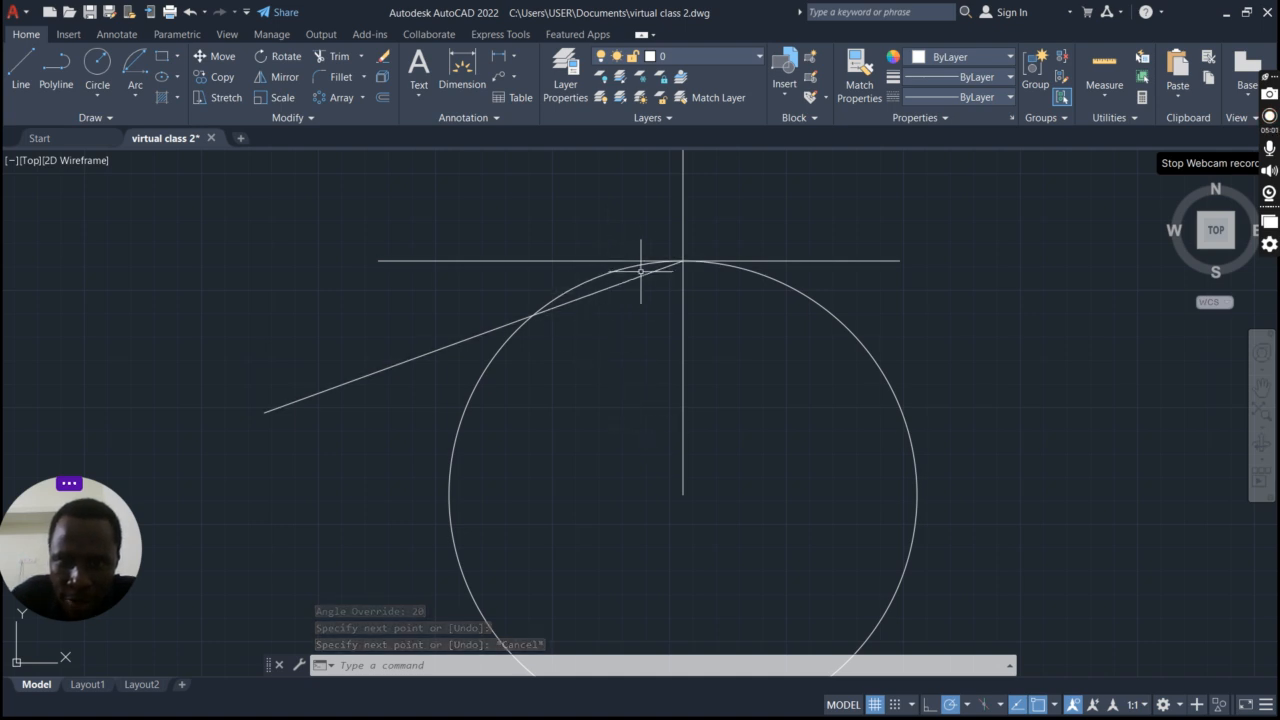
{"action": "type", "text": "l"}
{"action": "key", "text": "Return"}
{"action": "left_click", "coordinate": [682, 494]}
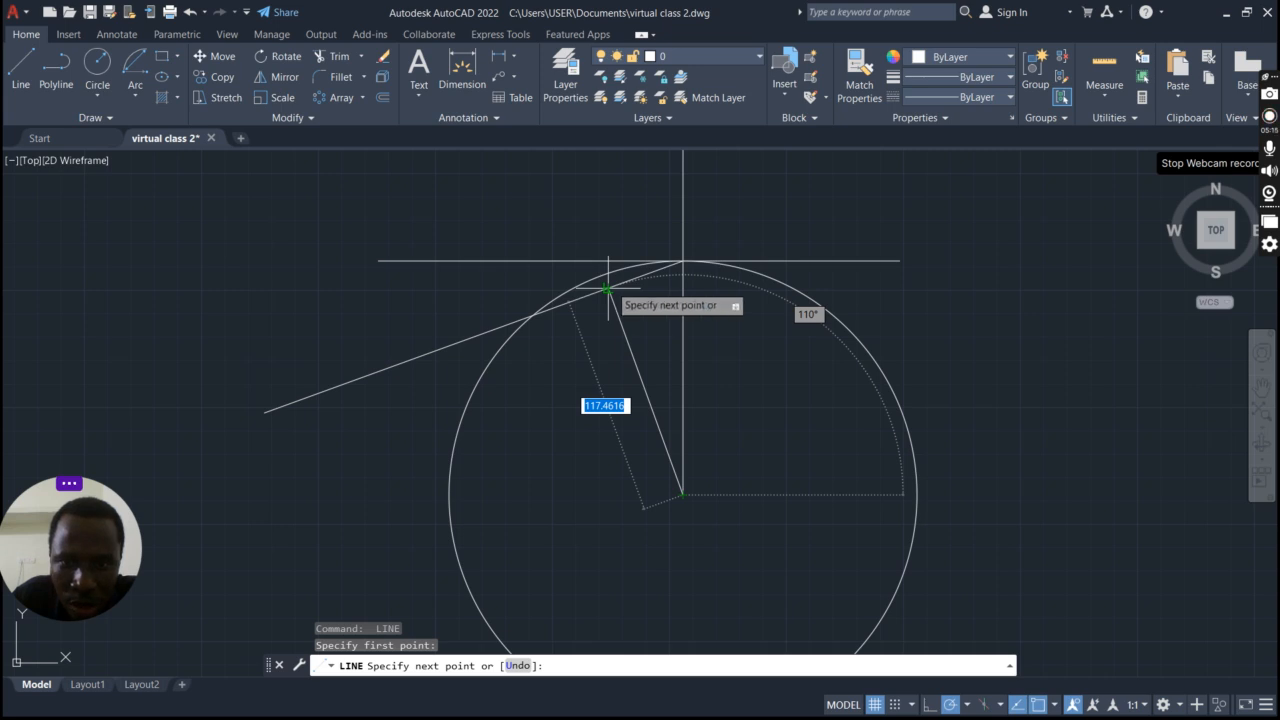
{"action": "left_click", "coordinate": [607, 289]}
{"action": "key", "text": "Escape"}
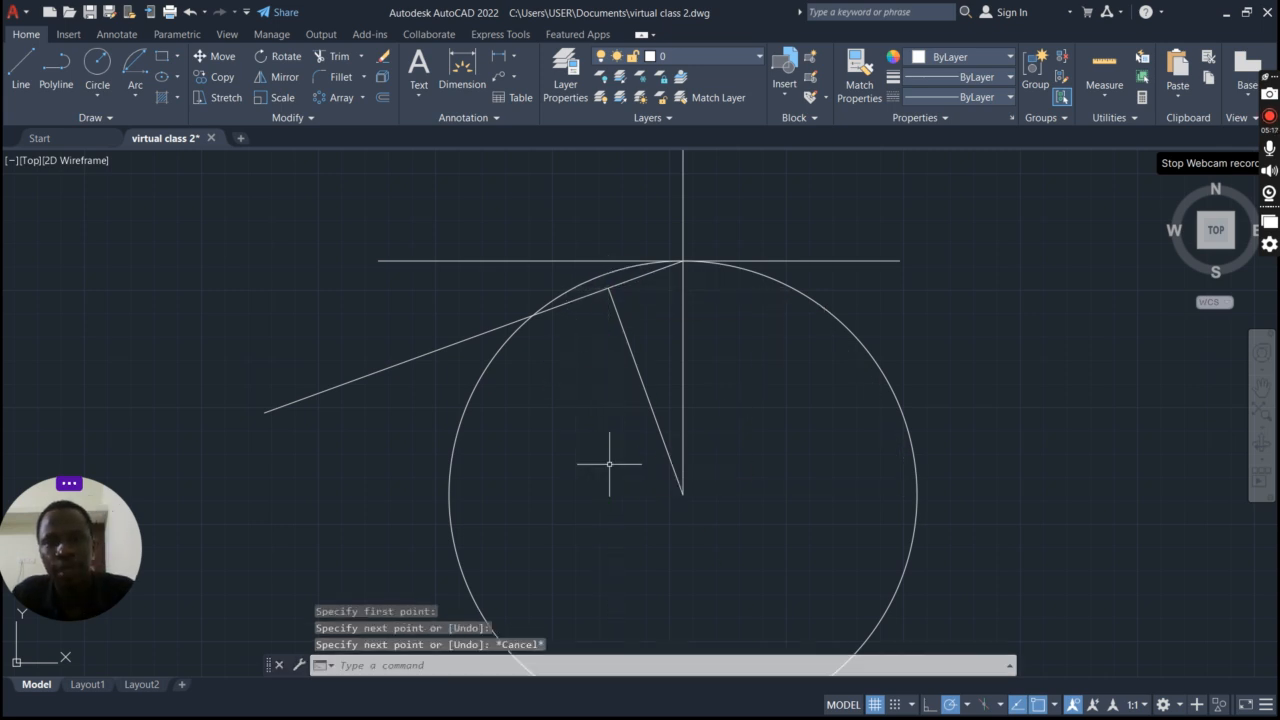
{"action": "scroll", "coordinate": [608, 458], "scroll_direction": "down", "scroll_amount": 2}
{"action": "scroll", "coordinate": [658, 499], "scroll_direction": "up", "scroll_amount": 2}
{"action": "type", "text": "l"}
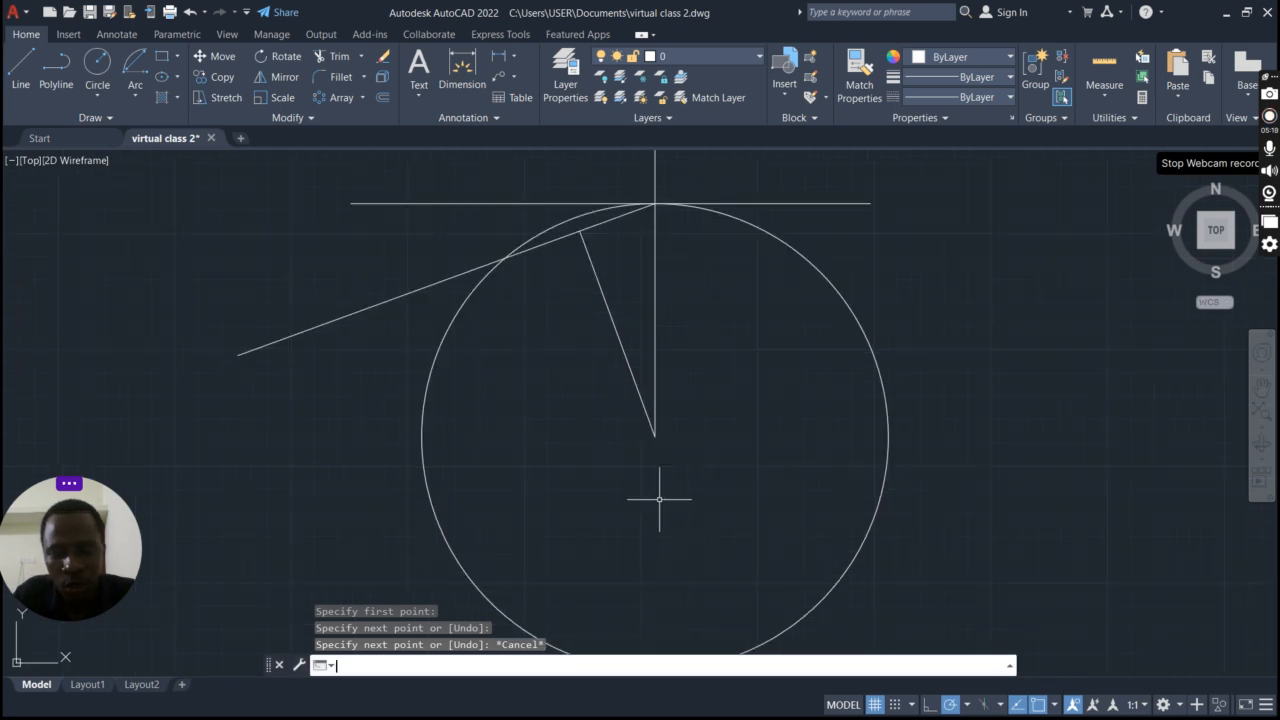
{"action": "key", "text": "Return"}
{"action": "key", "text": "Escape"}
Step: Draw the base circle from the pitch circle's centre through the foot of the perpendicular on the line of action
{"action": "type", "text": "c"}
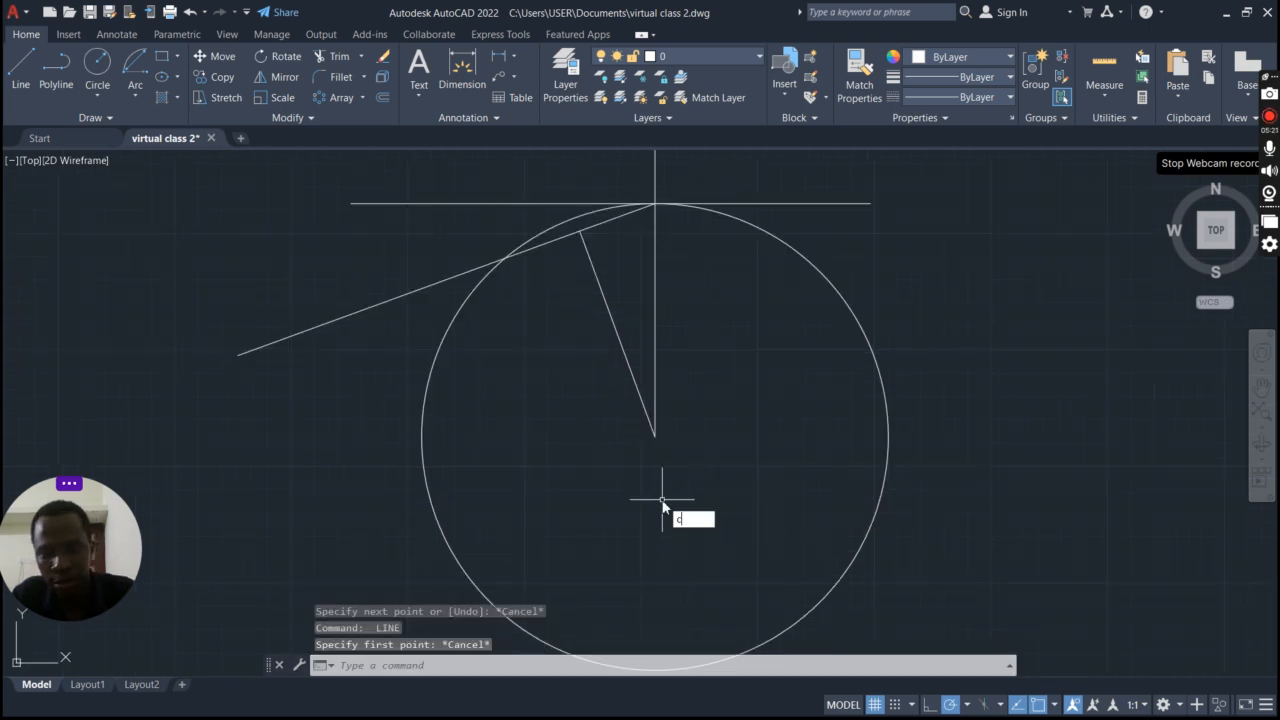
{"action": "key", "text": "Return"}
{"action": "left_click", "coordinate": [654, 436]}
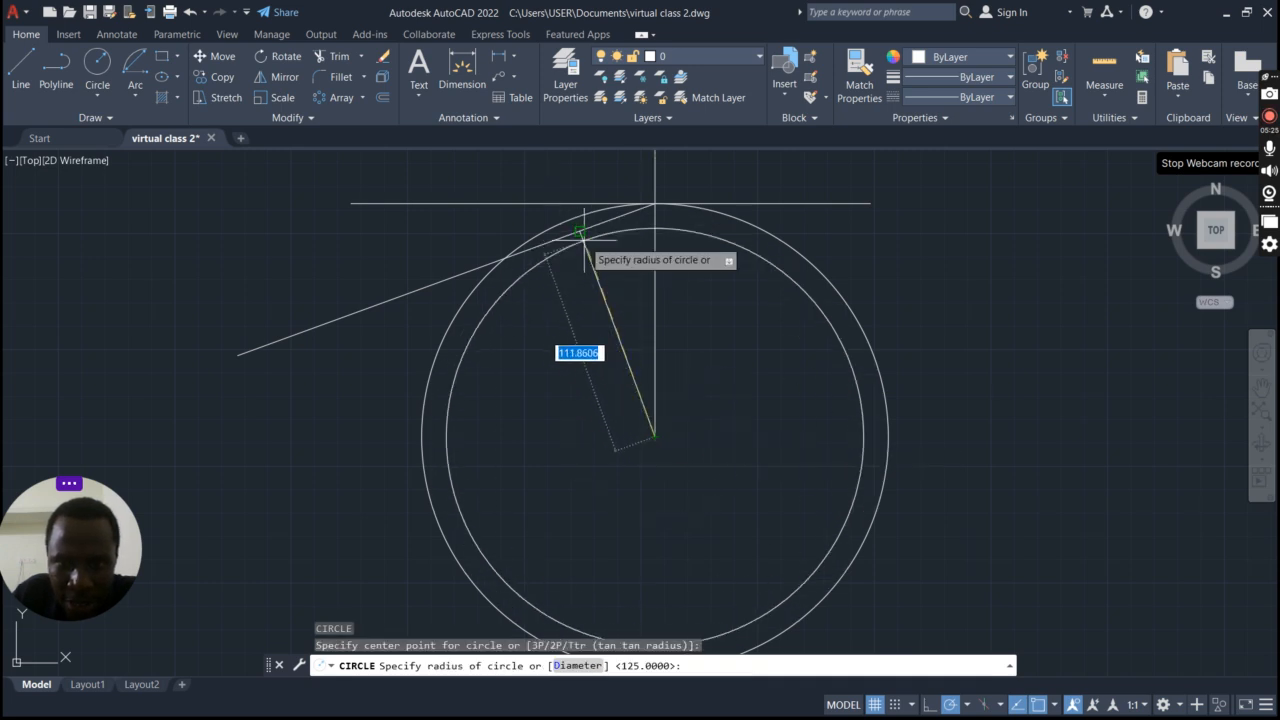
{"action": "scroll", "coordinate": [578, 236], "scroll_direction": "up", "scroll_amount": 3}
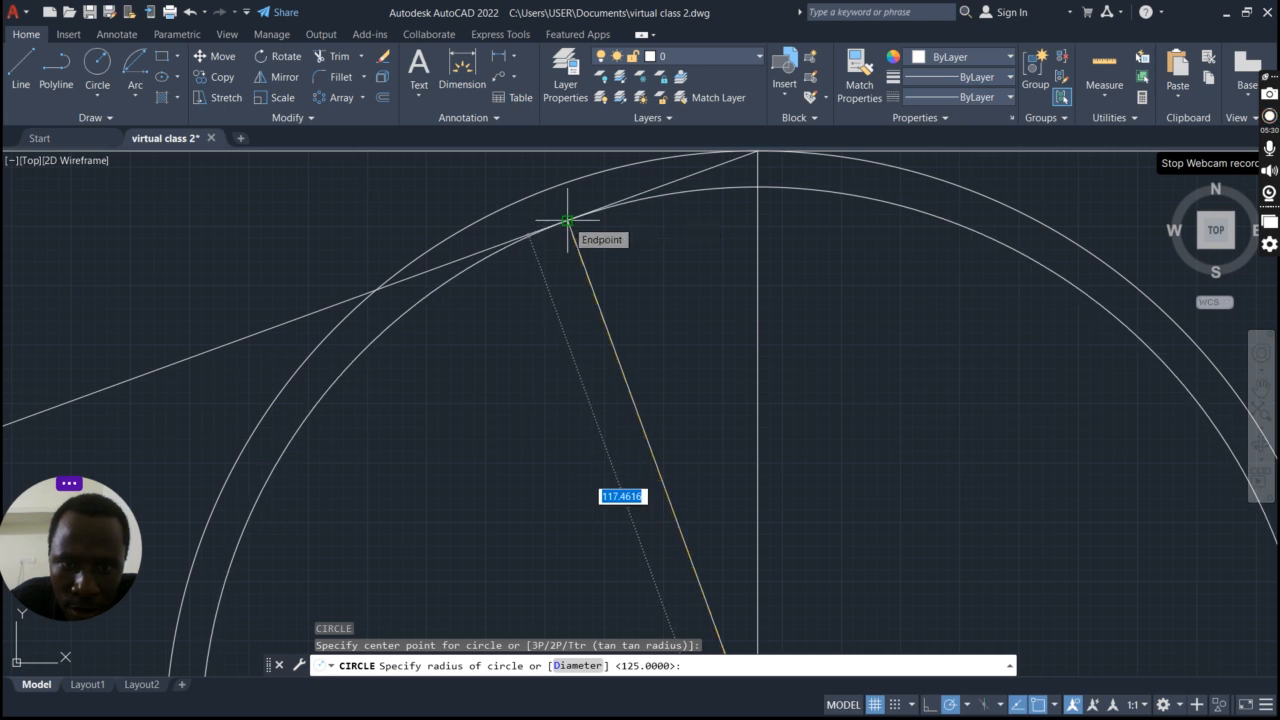
{"action": "left_click", "coordinate": [567, 220]}
Step: Change the base circle's colour to yellow (248,215,49)
{"action": "scroll", "coordinate": [580, 265], "scroll_direction": "down", "scroll_amount": 4}
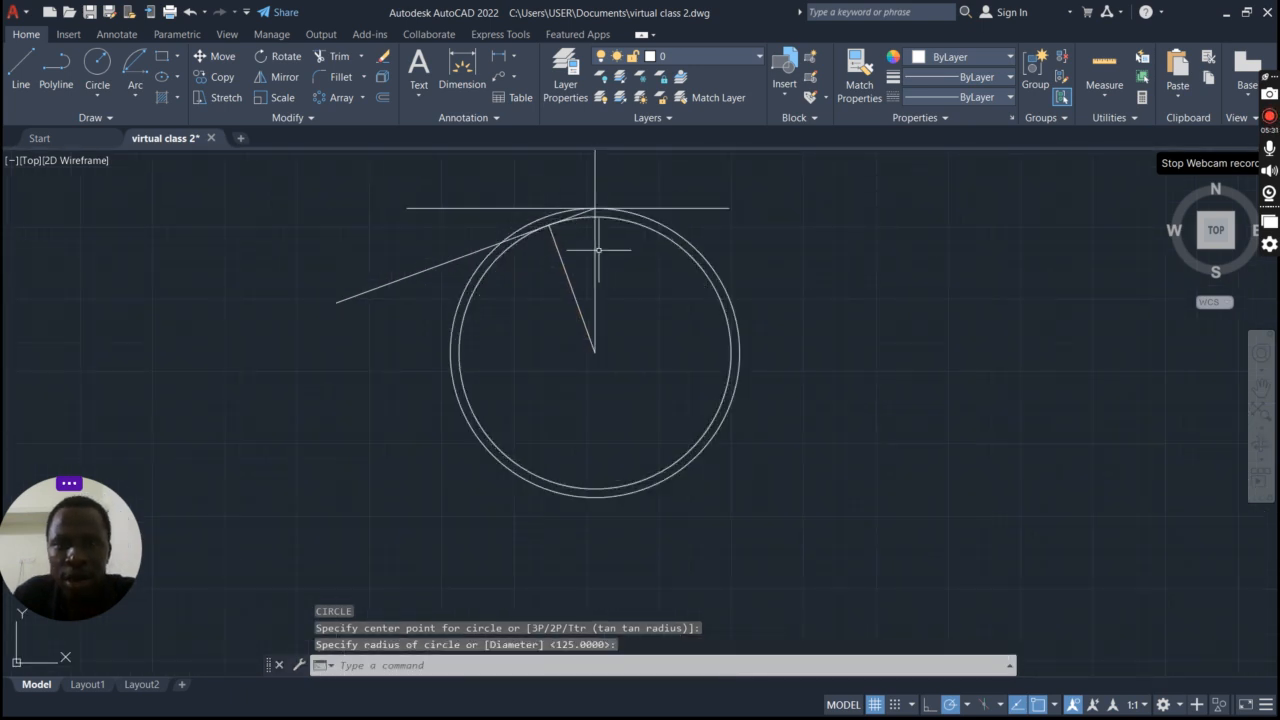
{"action": "left_click", "coordinate": [649, 228]}
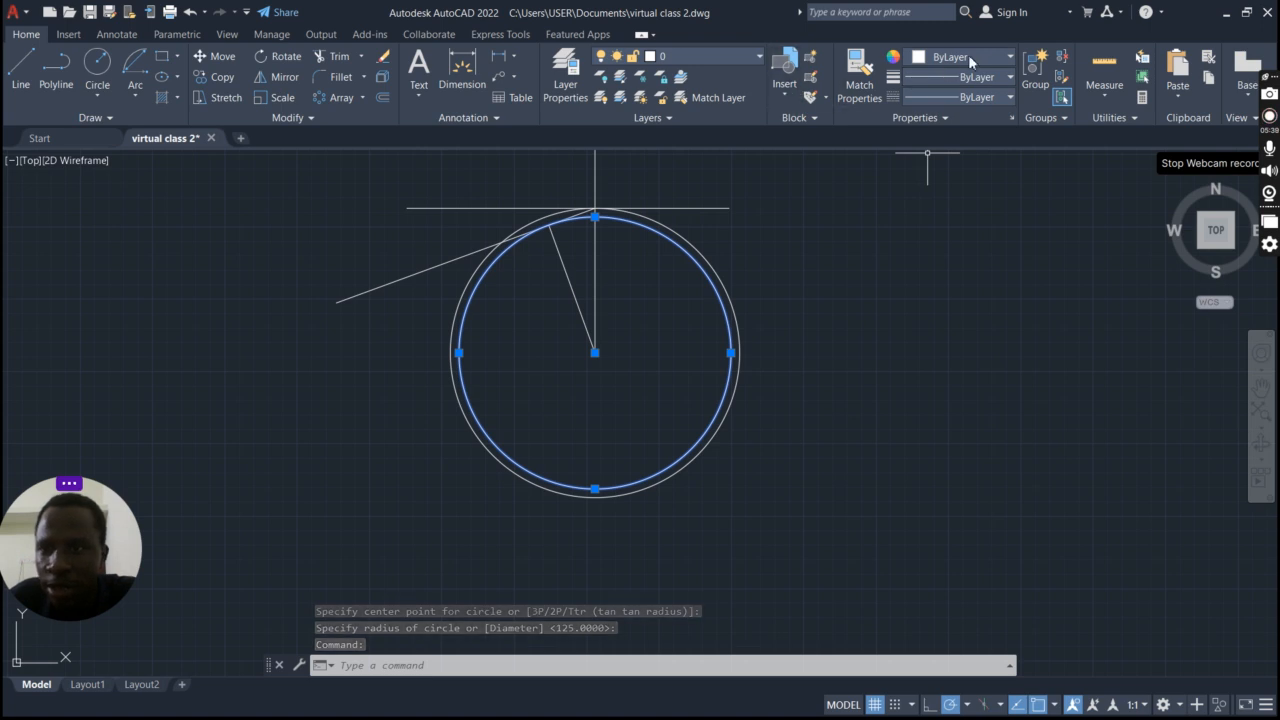
{"action": "left_click", "coordinate": [1010, 58]}
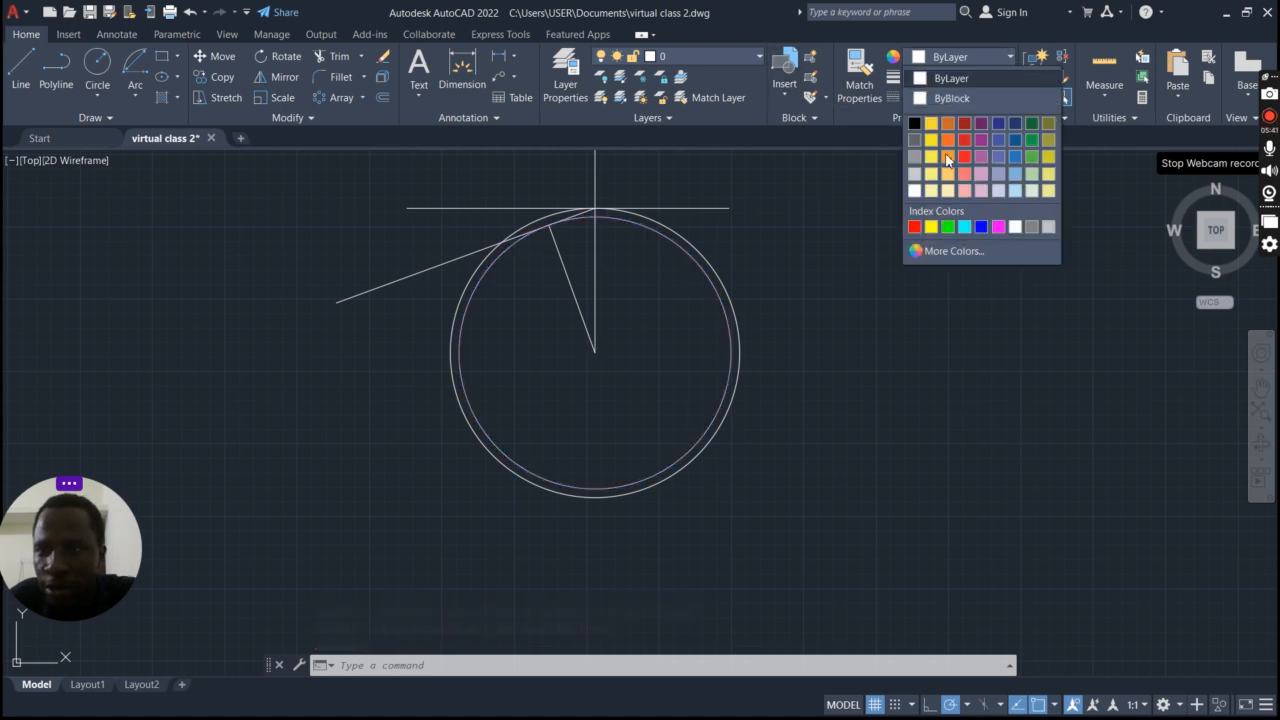
{"action": "left_click", "coordinate": [932, 124]}
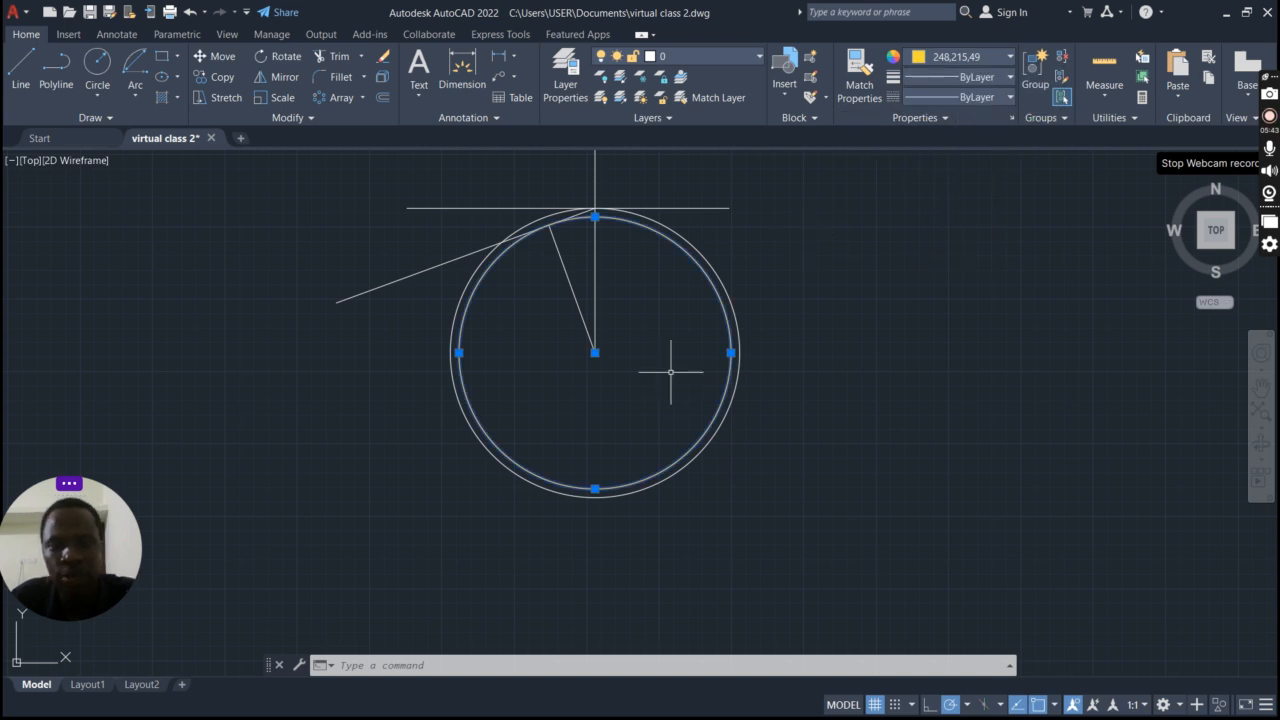
{"action": "scroll", "coordinate": [595, 205], "scroll_direction": "up", "scroll_amount": 4}
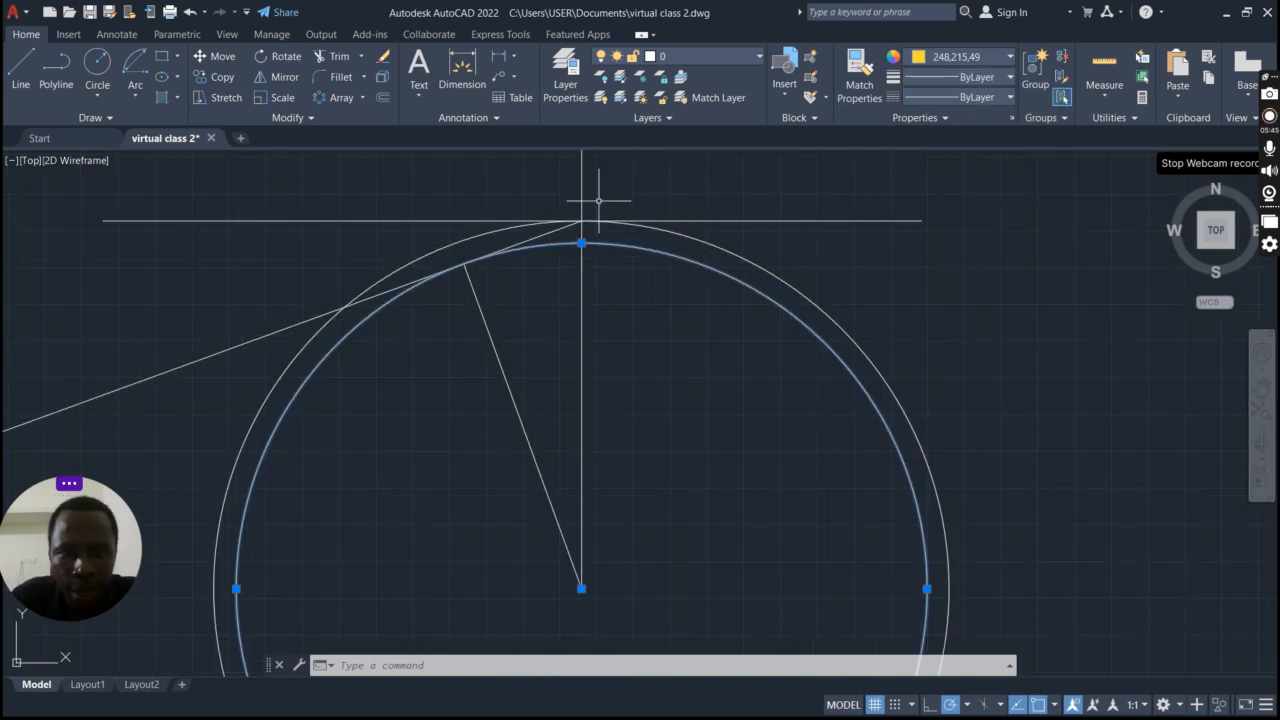
{"action": "key", "text": "Escape"}
Step: Check the addendum in the gear data table and offset the pitch circle outward by 10 to make the addendum circle
{"action": "scroll", "coordinate": [870, 430], "scroll_direction": "down", "scroll_amount": 8}
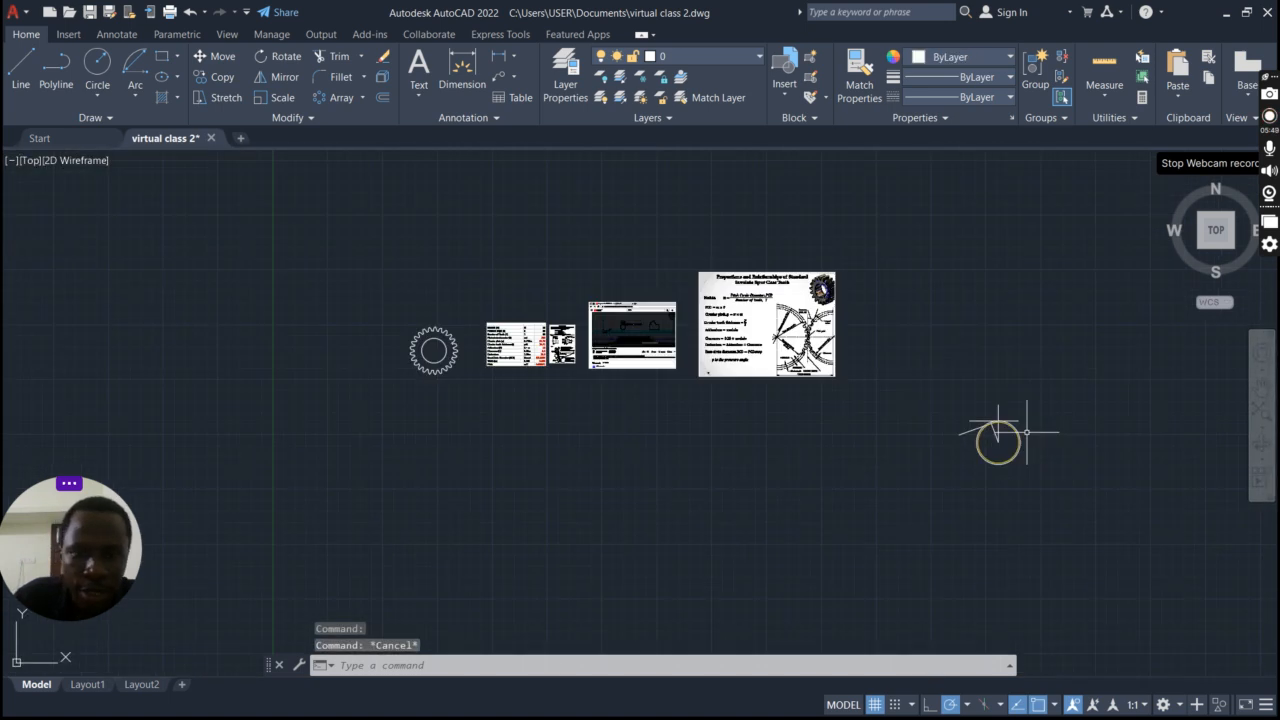
{"action": "scroll", "coordinate": [522, 348], "scroll_direction": "up", "scroll_amount": 6}
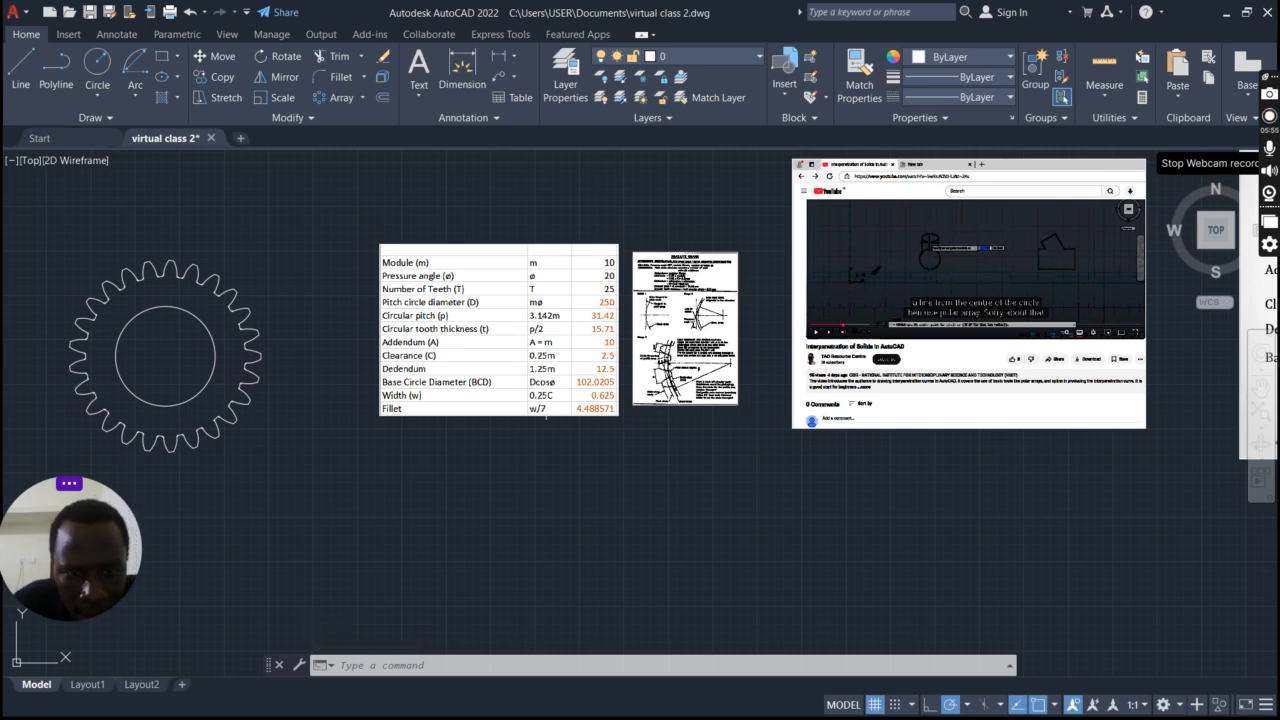
{"action": "scroll", "coordinate": [561, 362], "scroll_direction": "up", "scroll_amount": 2}
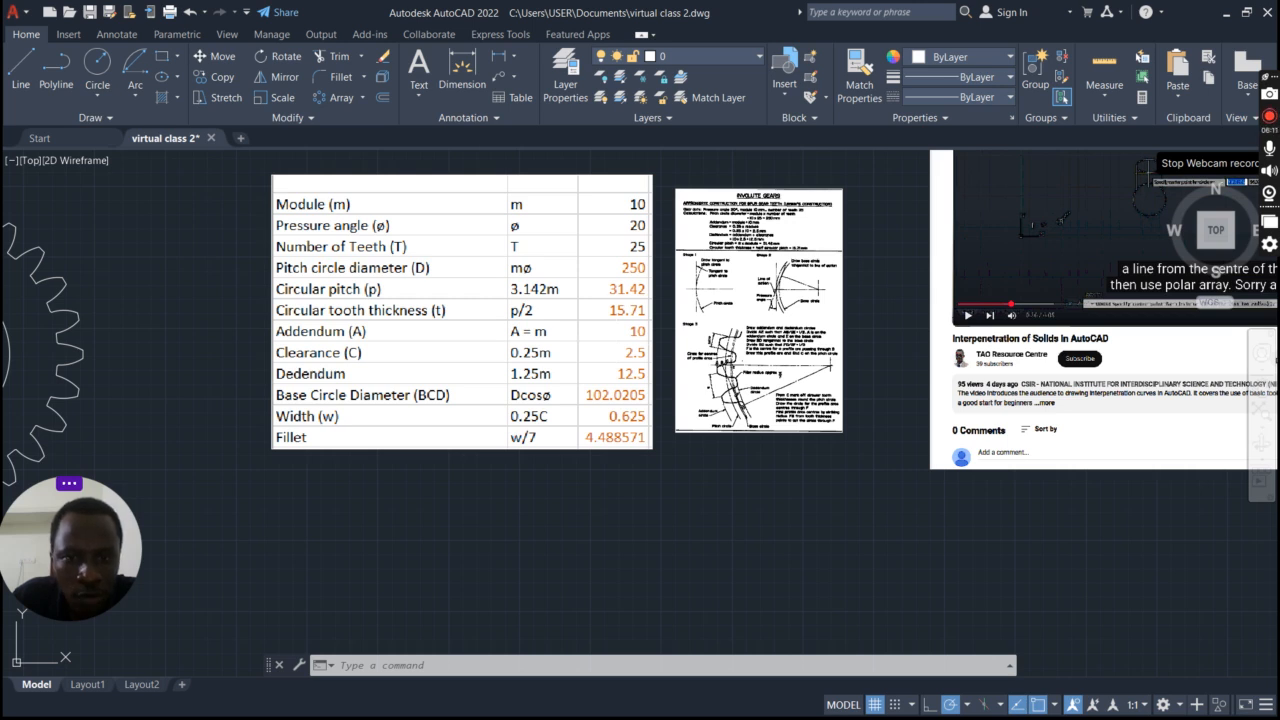
{"action": "scroll", "coordinate": [374, 373], "scroll_direction": "down", "scroll_amount": 5}
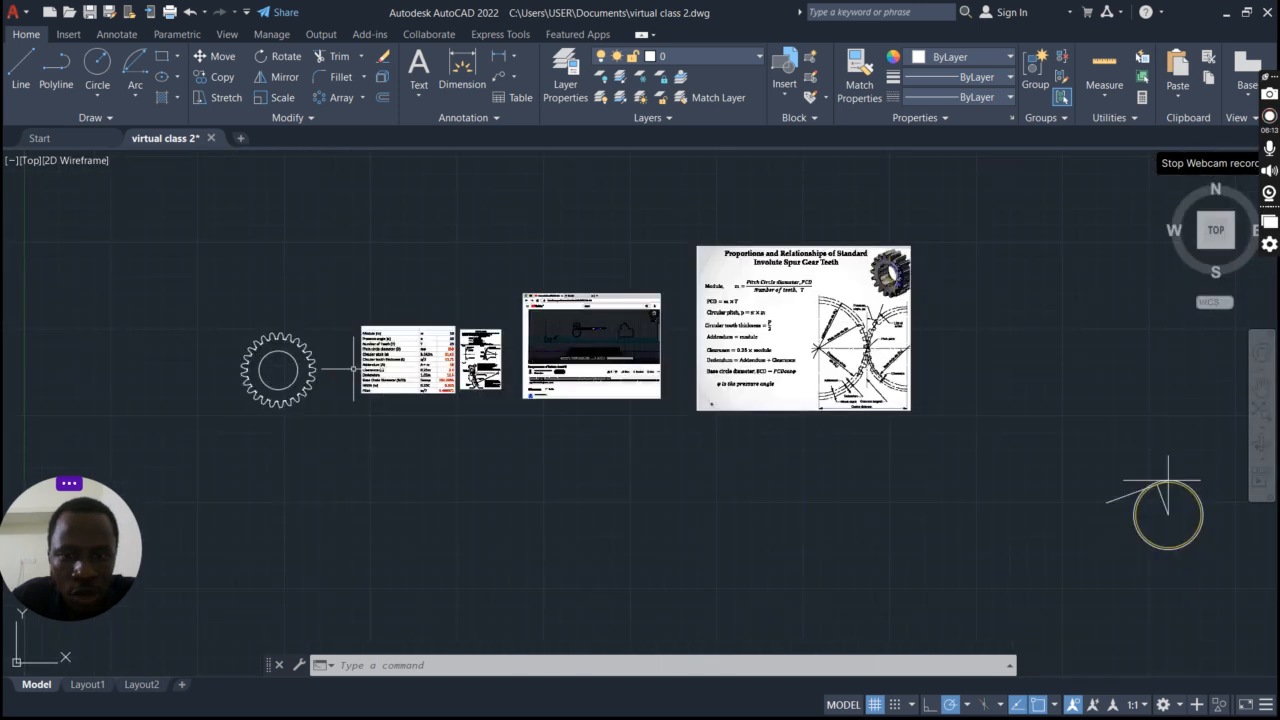
{"action": "scroll", "coordinate": [866, 457], "scroll_direction": "up", "scroll_amount": 5}
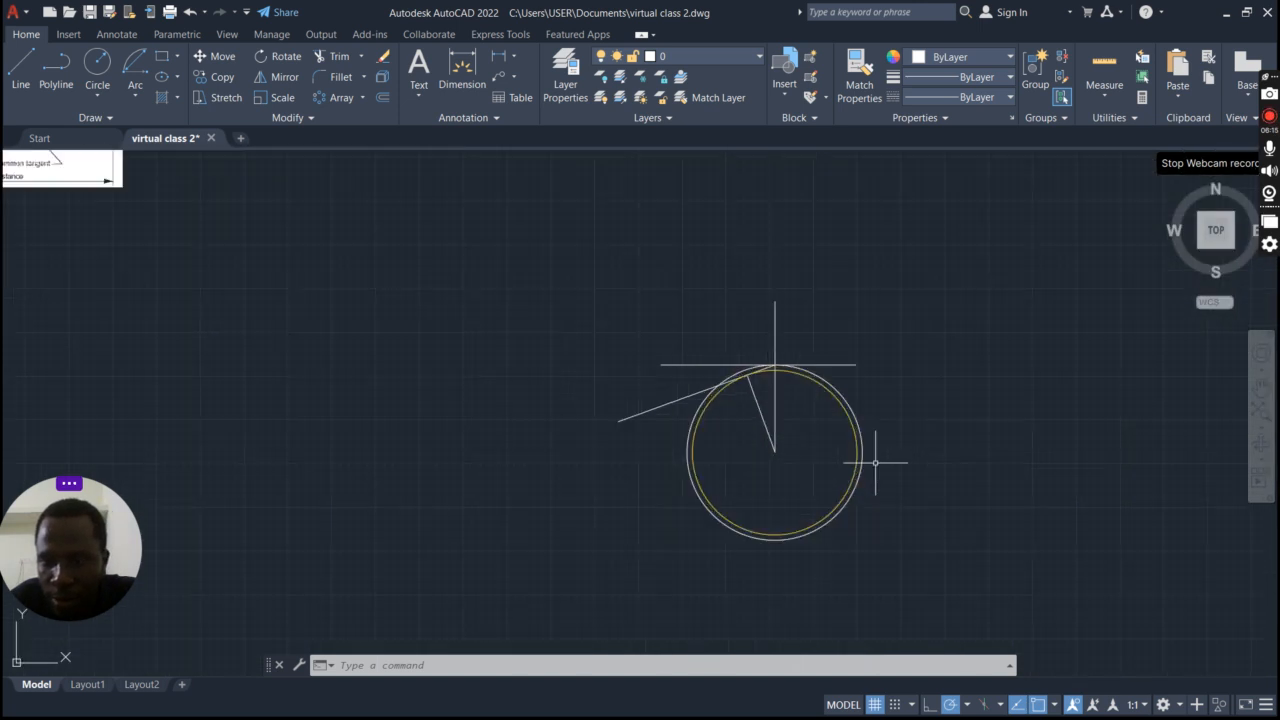
{"action": "left_click", "coordinate": [816, 349]}
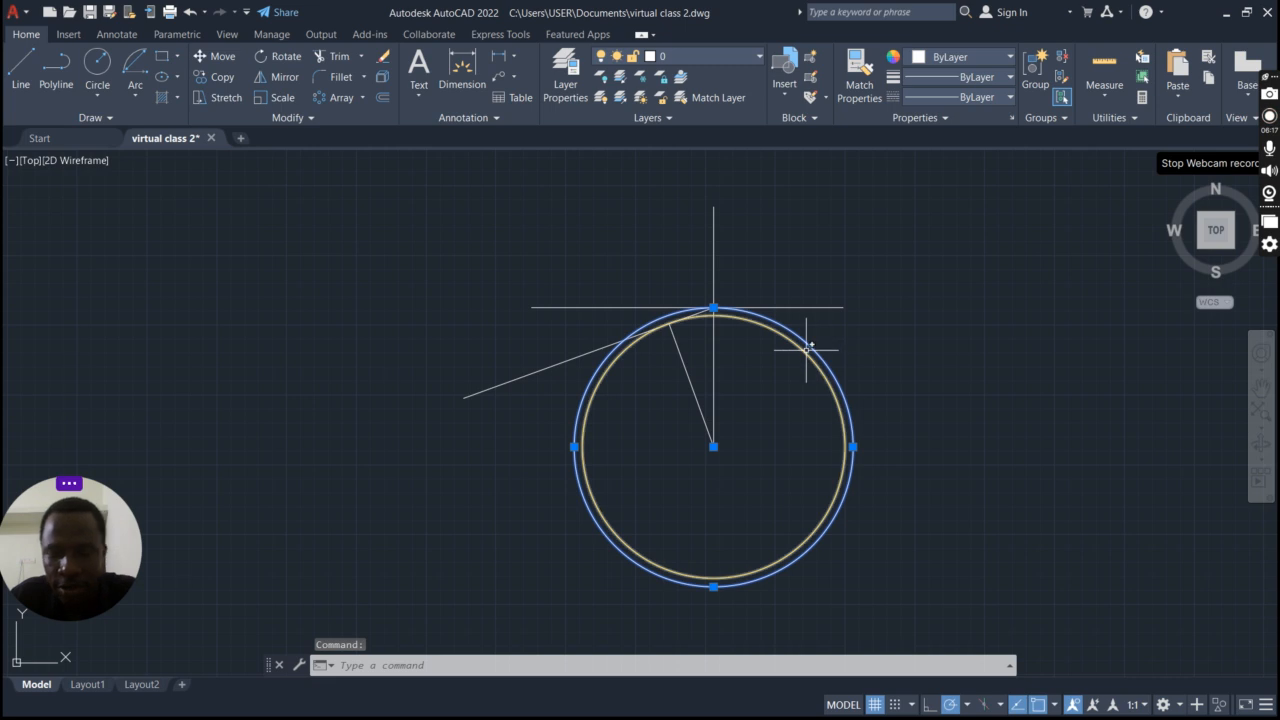
{"action": "type", "text": "o"}
{"action": "key", "text": "Return"}
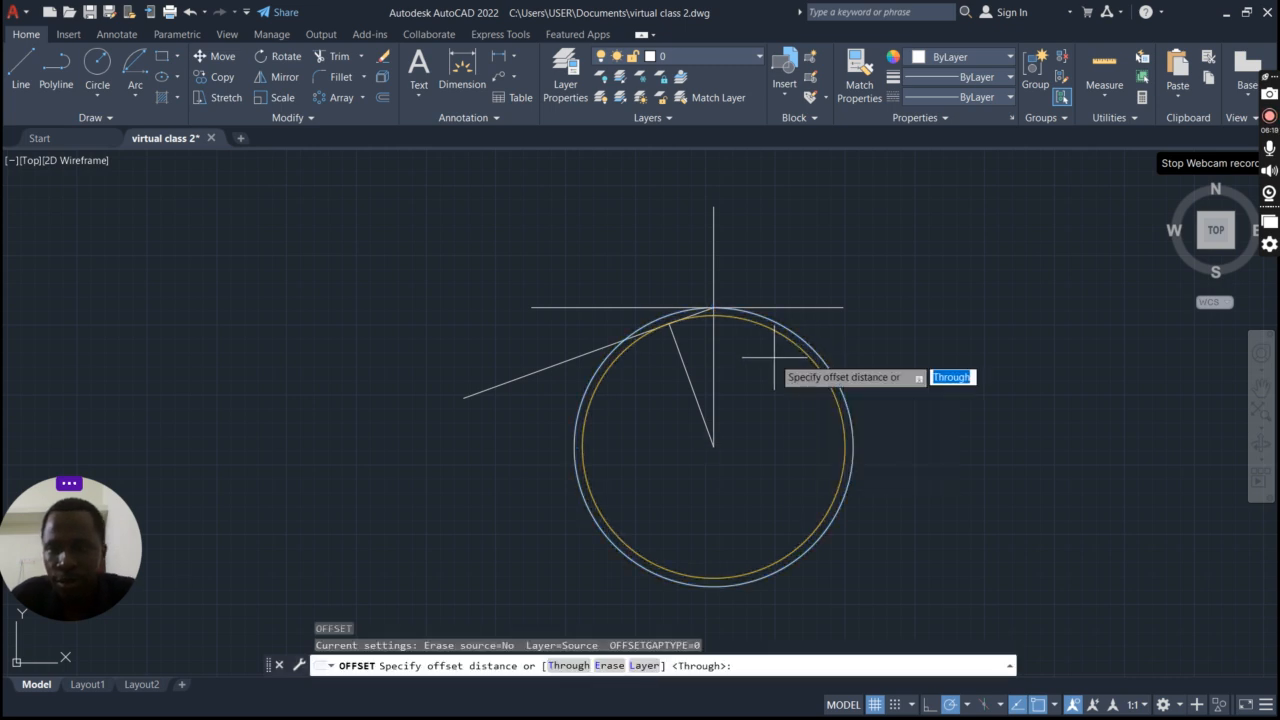
{"action": "type", "text": "10"}
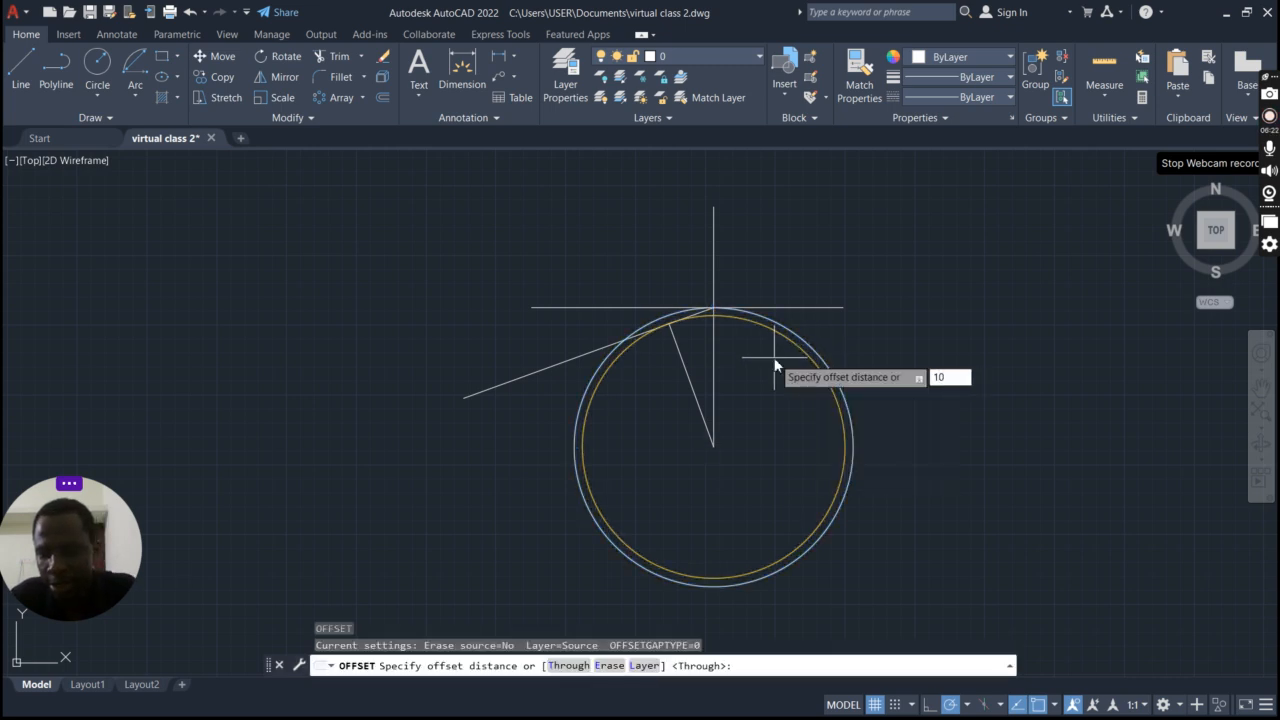
{"action": "key", "text": "Return"}
{"action": "left_click", "coordinate": [825, 315]}
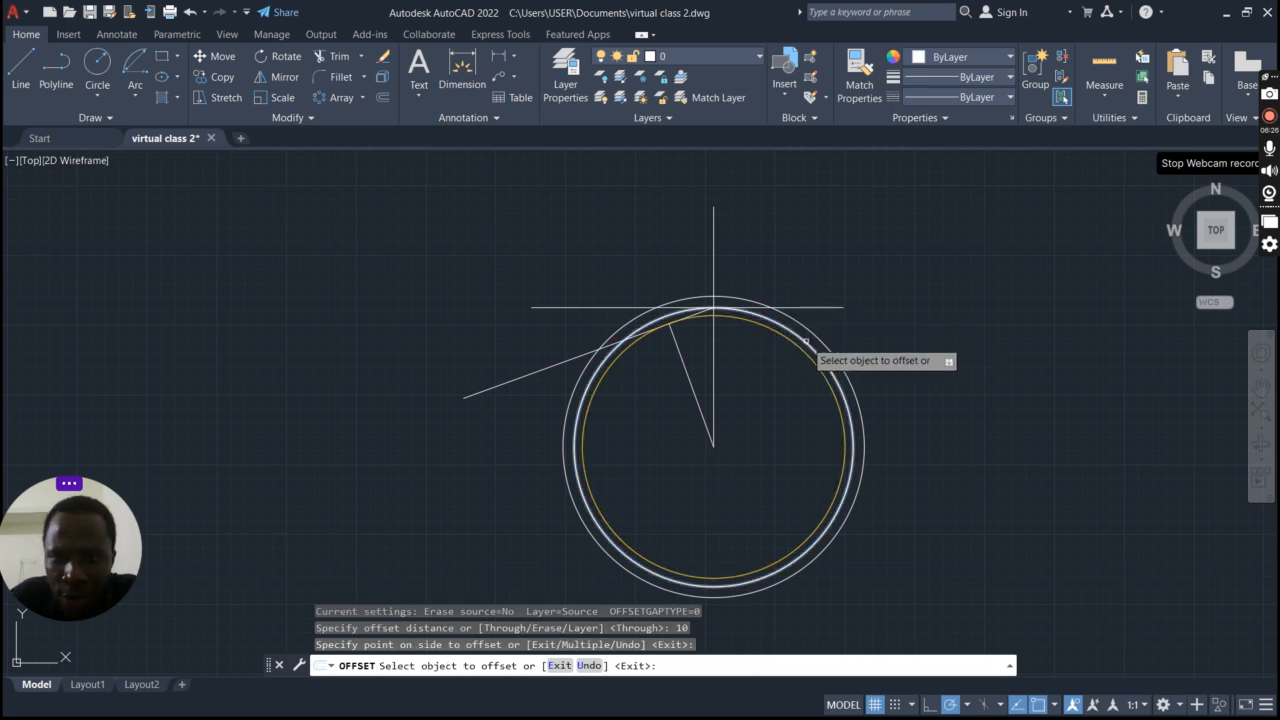
Step: Check the dedendum in the gear data table and offset the pitch circle inward by 12.5 to make the dedendum circle
{"action": "scroll", "coordinate": [815, 347], "scroll_direction": "down", "scroll_amount": 6}
{"action": "scroll", "coordinate": [840, 347], "scroll_direction": "down", "scroll_amount": 4}
{"action": "left_click", "coordinate": [757, 315]}
{"action": "scroll", "coordinate": [757, 315], "scroll_direction": "up", "scroll_amount": 10}
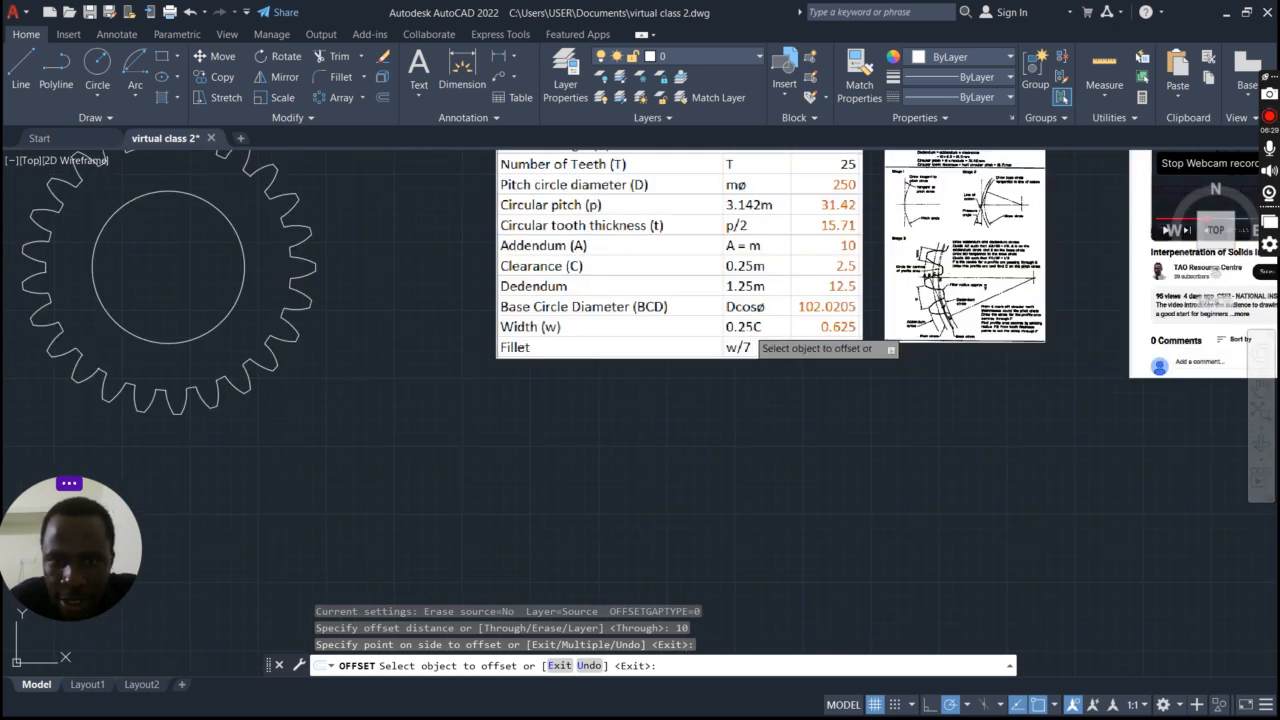
{"action": "scroll", "coordinate": [846, 303], "scroll_direction": "down", "scroll_amount": 2}
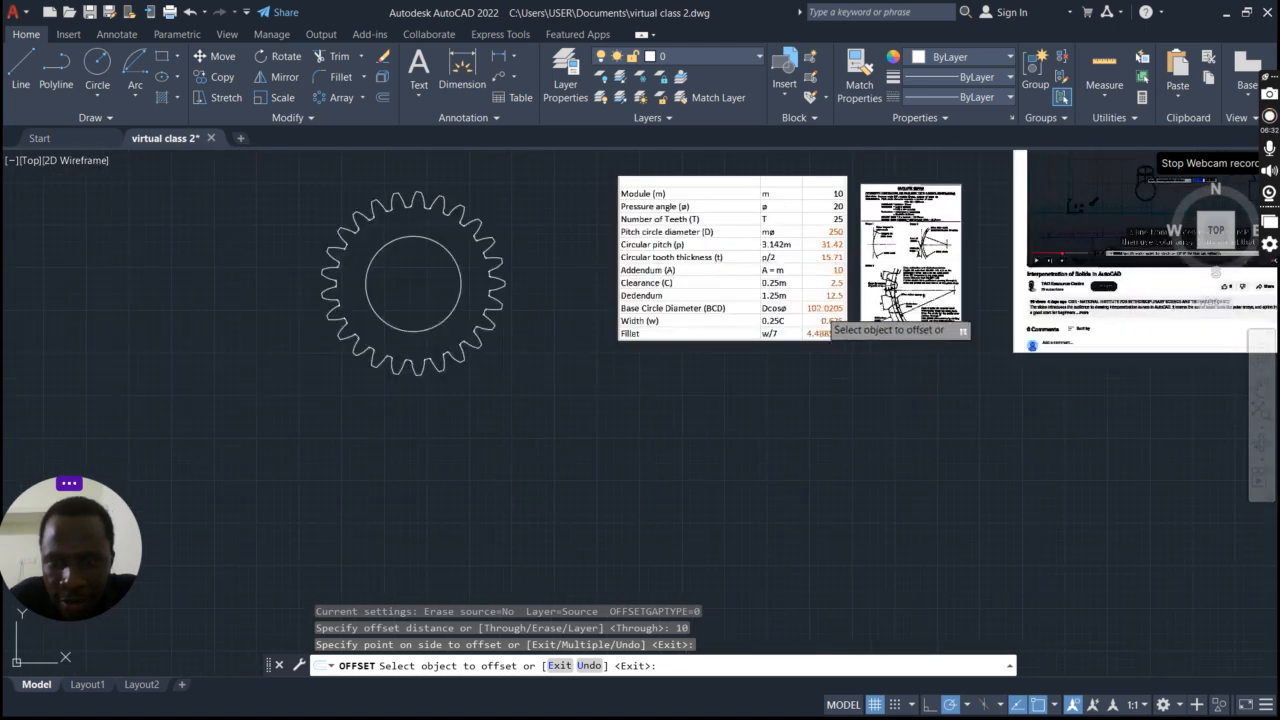
{"action": "scroll", "coordinate": [820, 300], "scroll_direction": "up", "scroll_amount": 2}
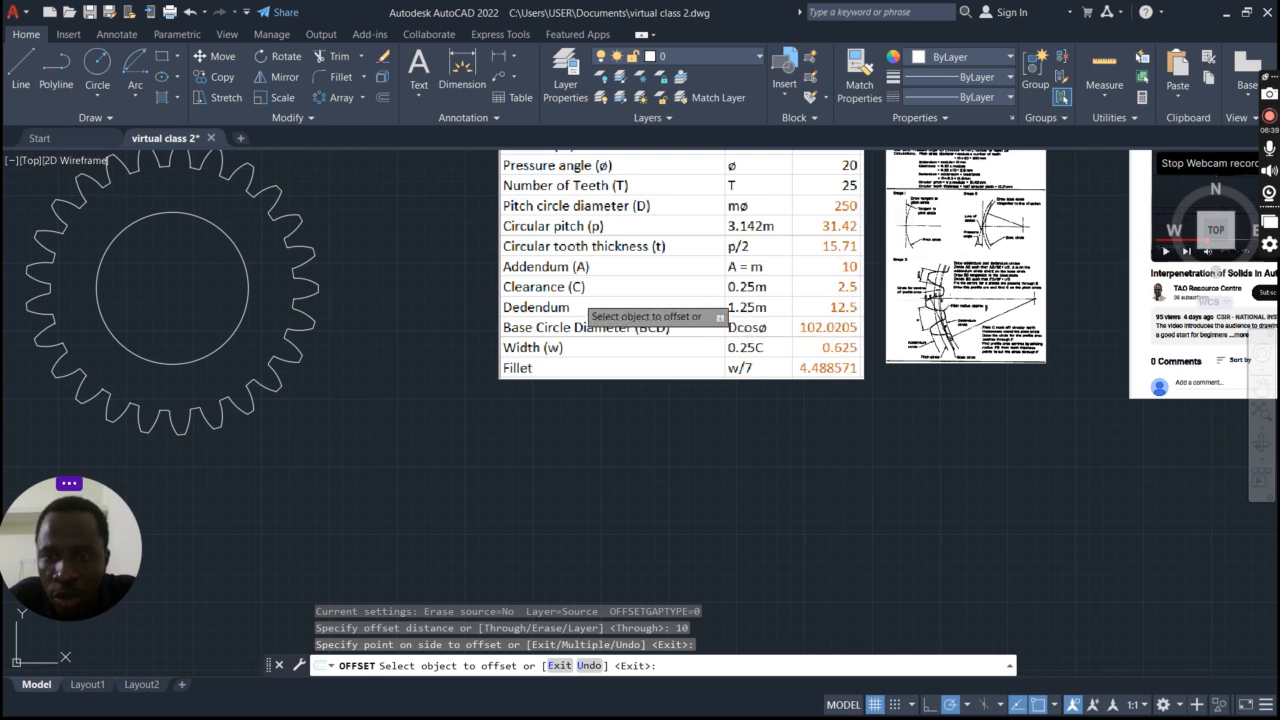
{"action": "scroll", "coordinate": [575, 297], "scroll_direction": "down", "scroll_amount": 8}
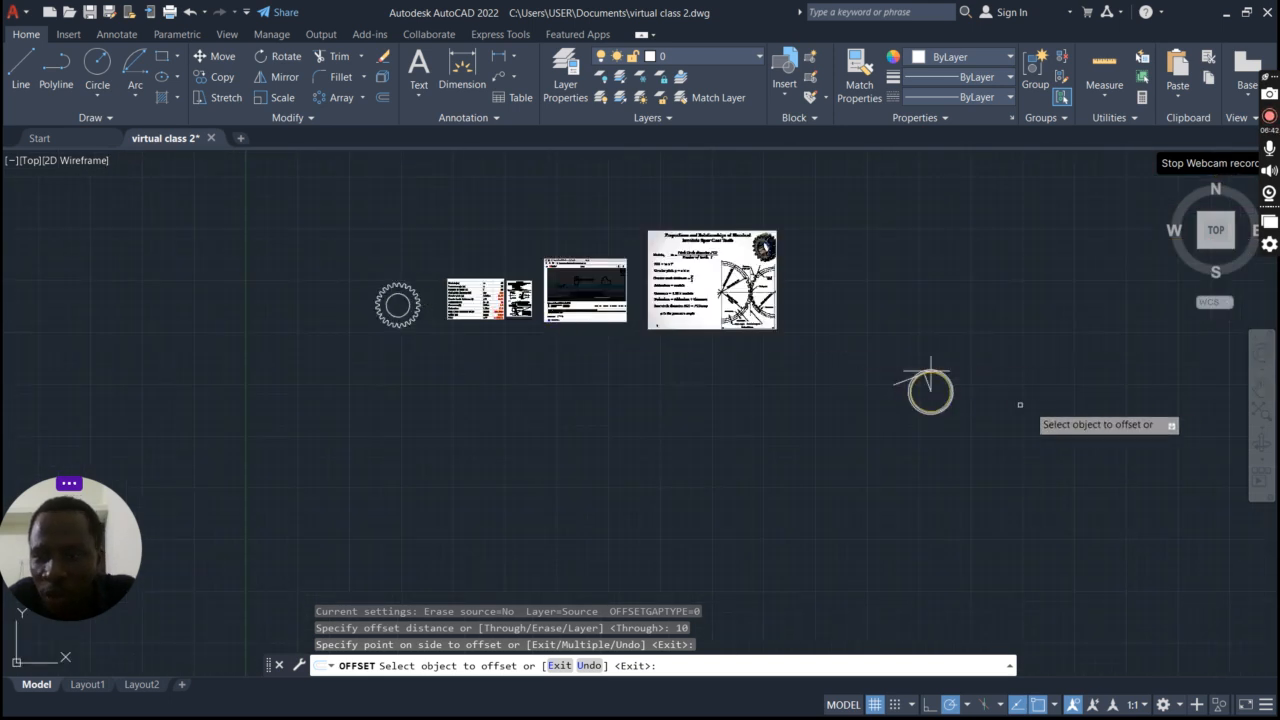
{"action": "scroll", "coordinate": [956, 397], "scroll_direction": "up", "scroll_amount": 5}
{"action": "scroll", "coordinate": [956, 397], "scroll_direction": "up", "scroll_amount": 6}
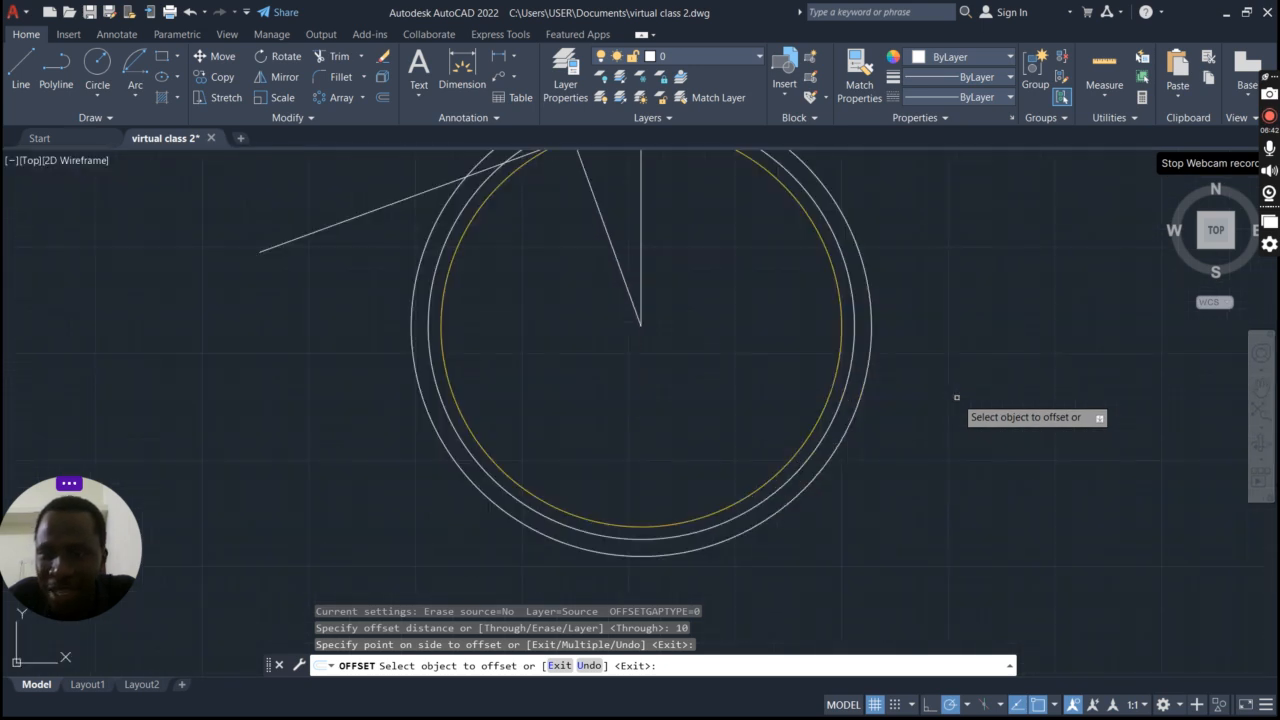
{"action": "left_click", "coordinate": [846, 269]}
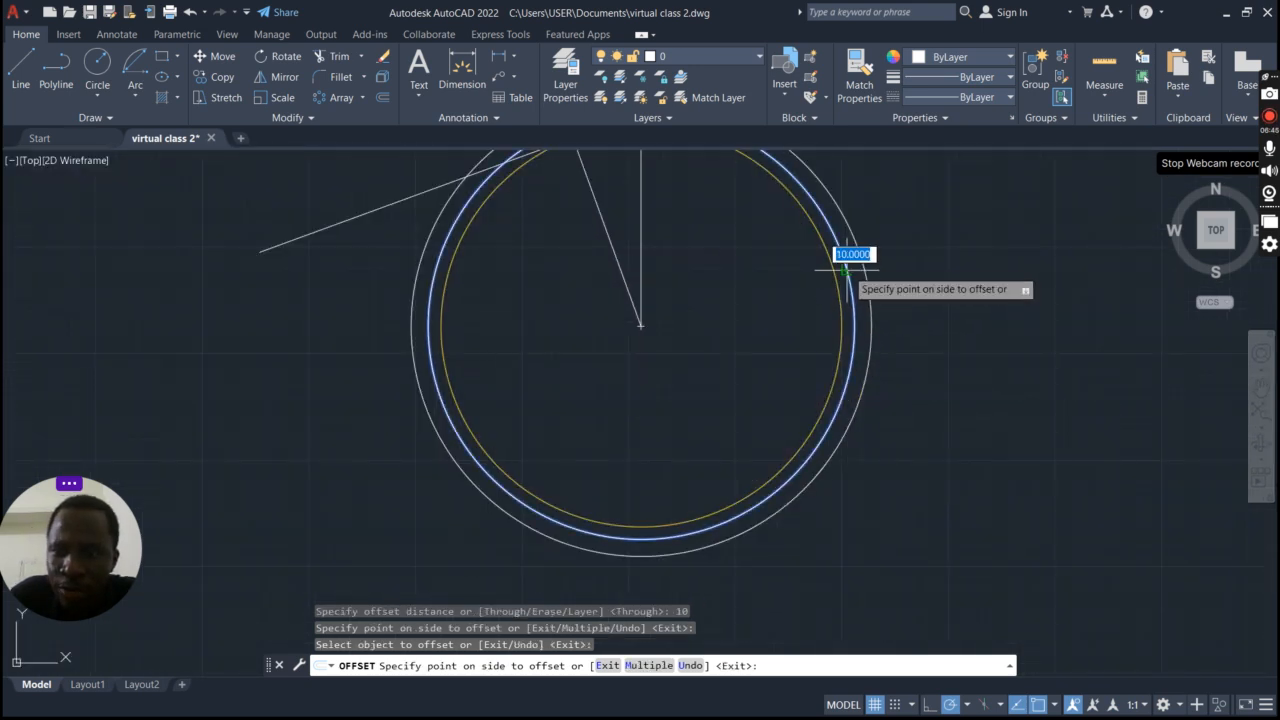
{"action": "type", "text": "12.5"}
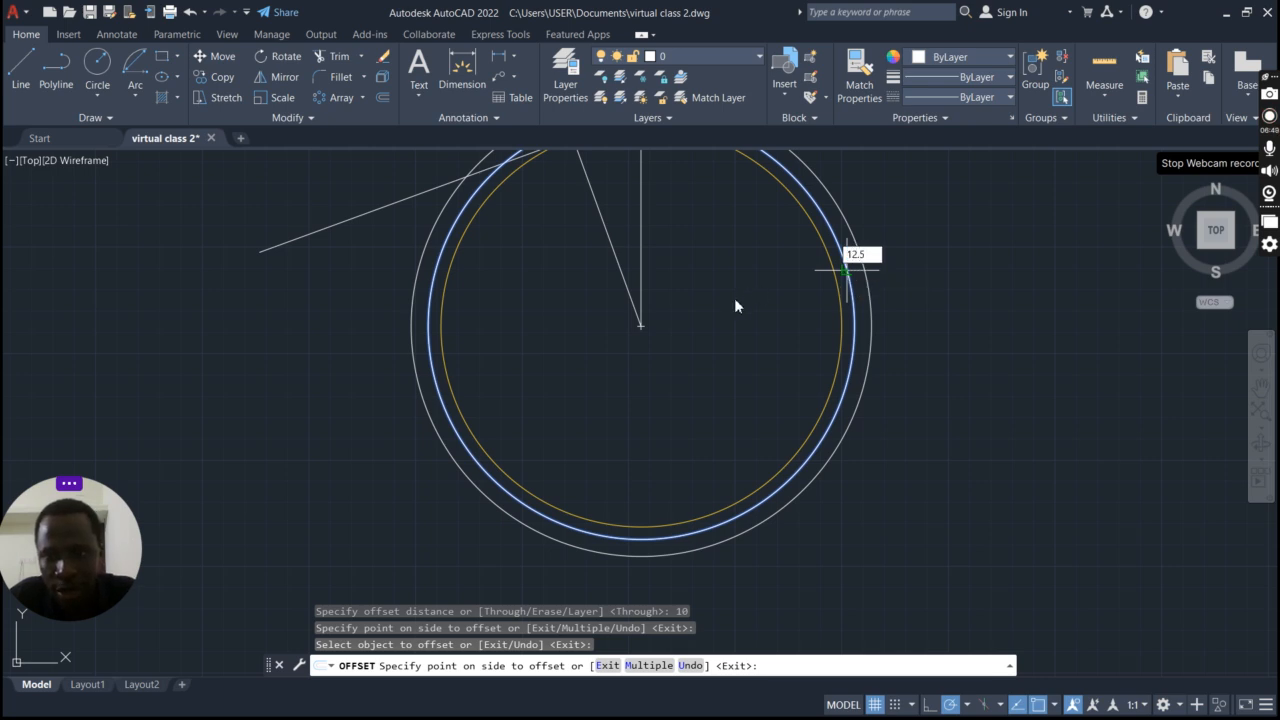
{"action": "key", "text": "Return"}
{"action": "left_click", "coordinate": [847, 268]}
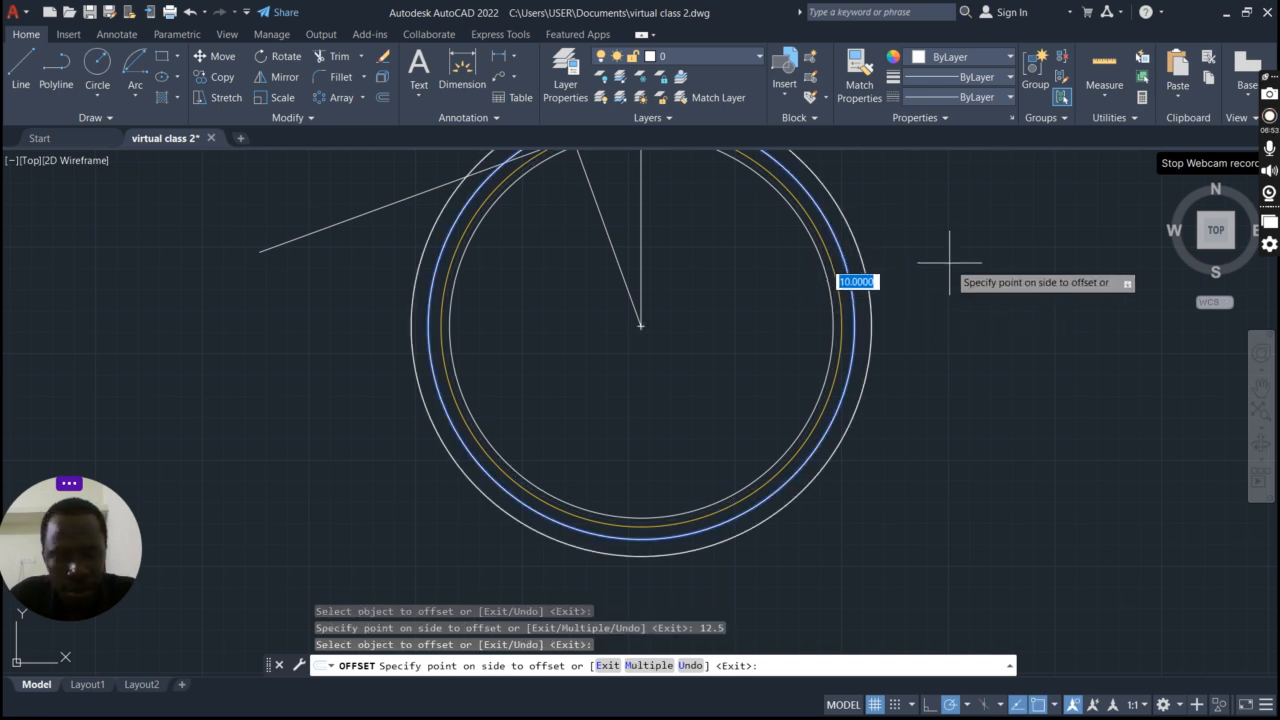
{"action": "key", "text": "Escape"}
Step: Examine the concentric gear circles and the tooth dimensions in the gear data table
{"action": "scroll", "coordinate": [820, 305], "scroll_direction": "down", "scroll_amount": 3}
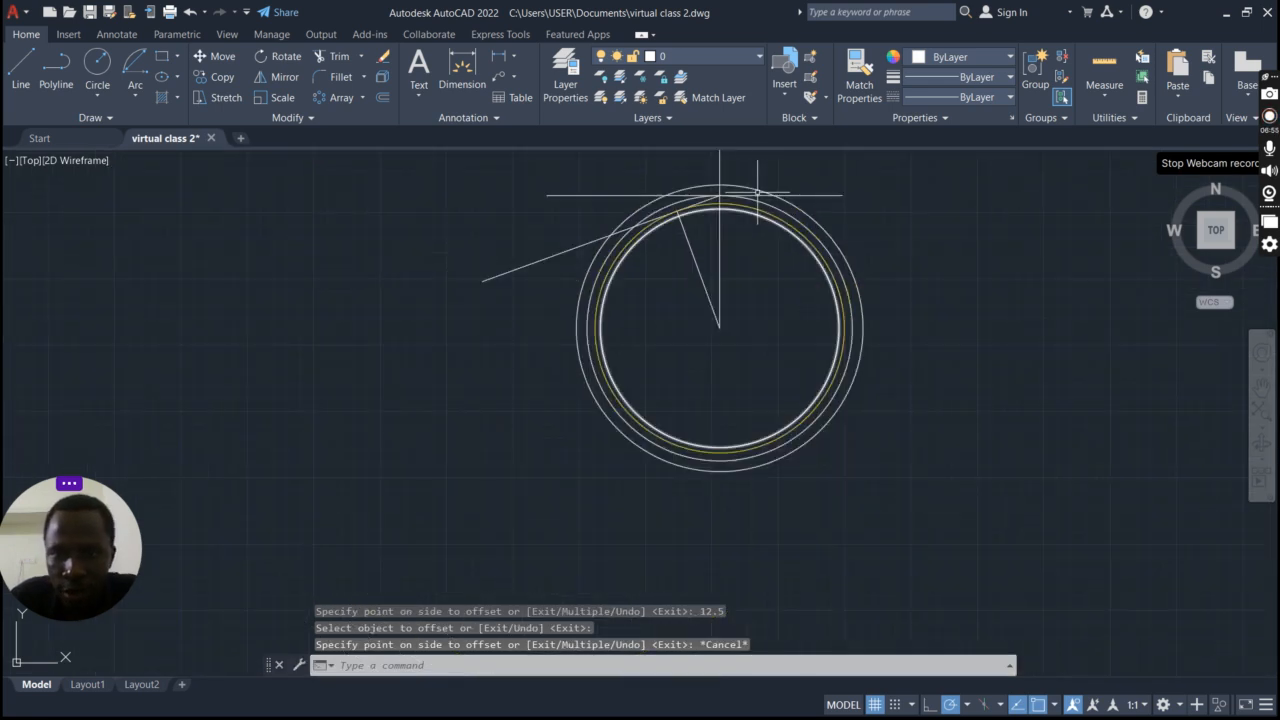
{"action": "scroll", "coordinate": [757, 192], "scroll_direction": "up", "scroll_amount": 4}
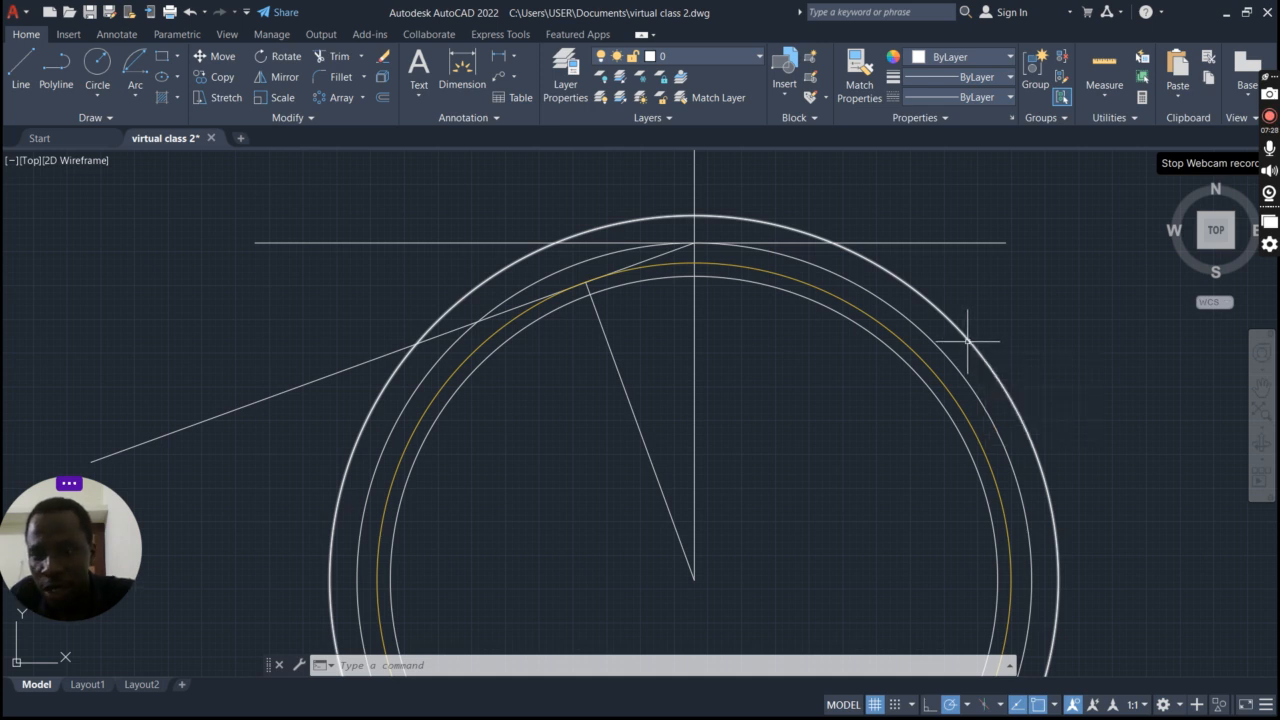
{"action": "scroll", "coordinate": [967, 341], "scroll_direction": "down", "scroll_amount": 4}
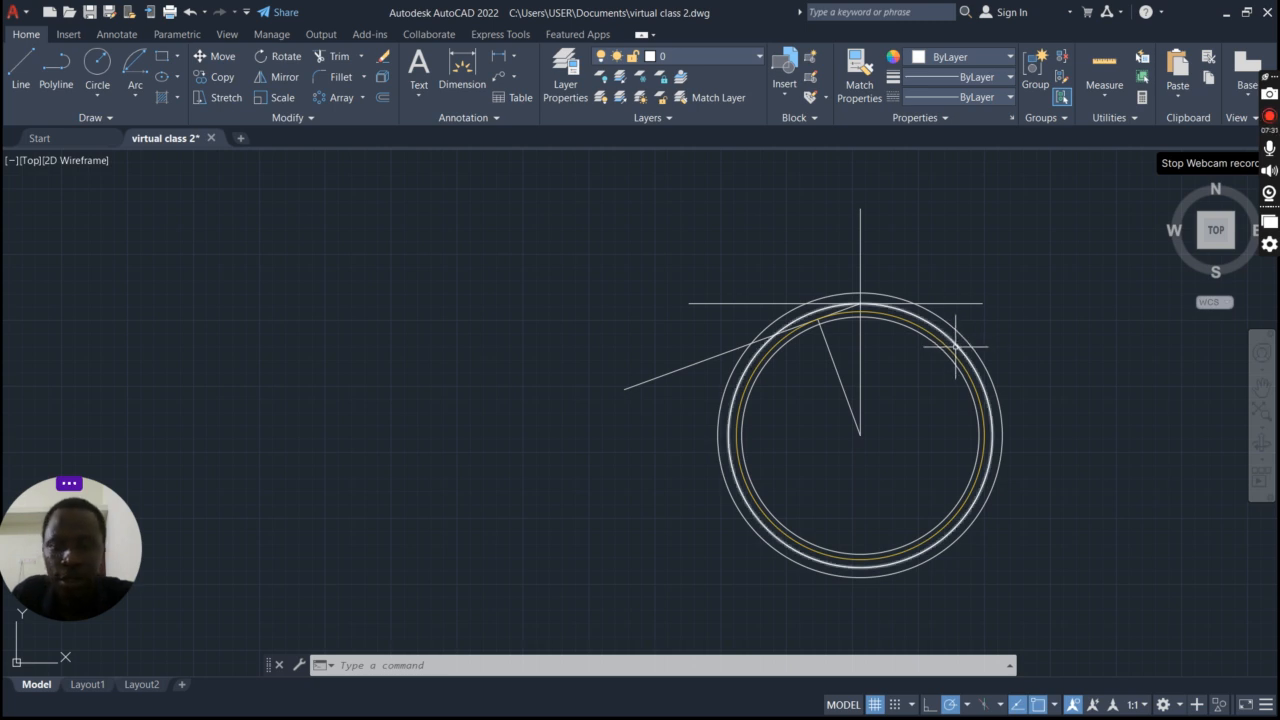
{"action": "scroll", "coordinate": [848, 331], "scroll_direction": "up", "scroll_amount": 4}
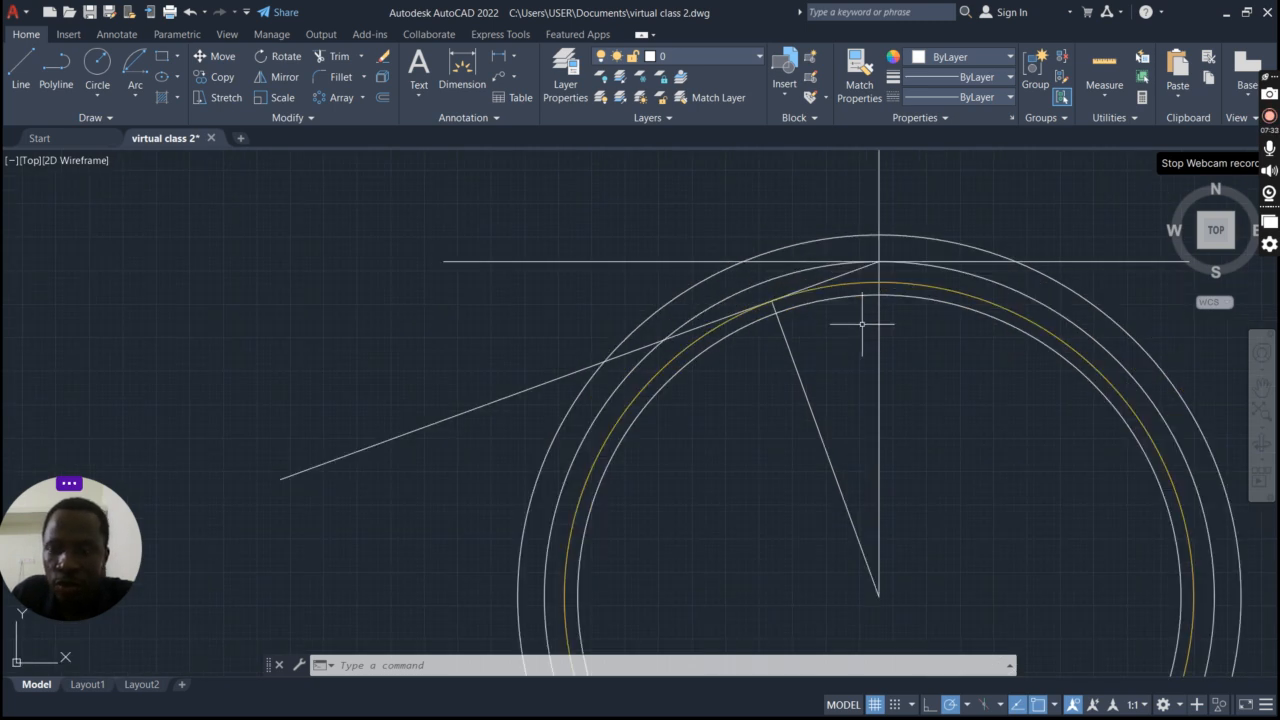
{"action": "scroll", "coordinate": [878, 262], "scroll_direction": "down", "scroll_amount": 10}
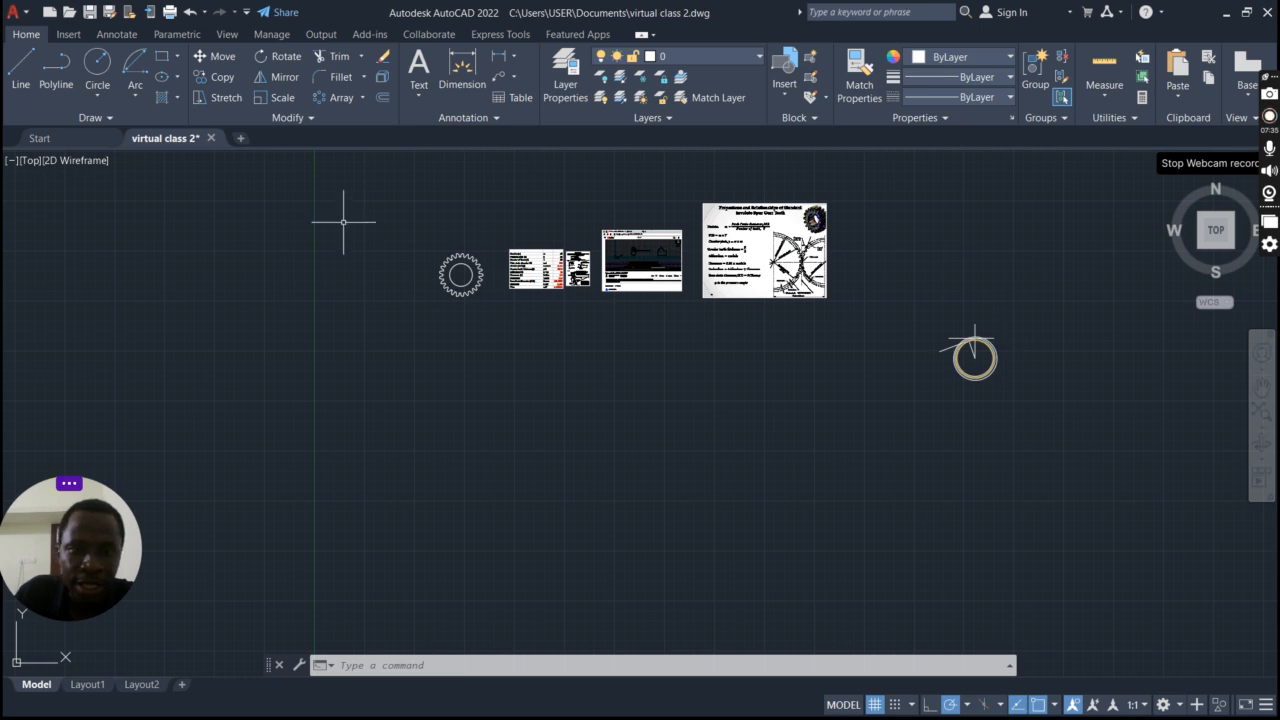
{"action": "scroll", "coordinate": [535, 260], "scroll_direction": "up", "scroll_amount": 6}
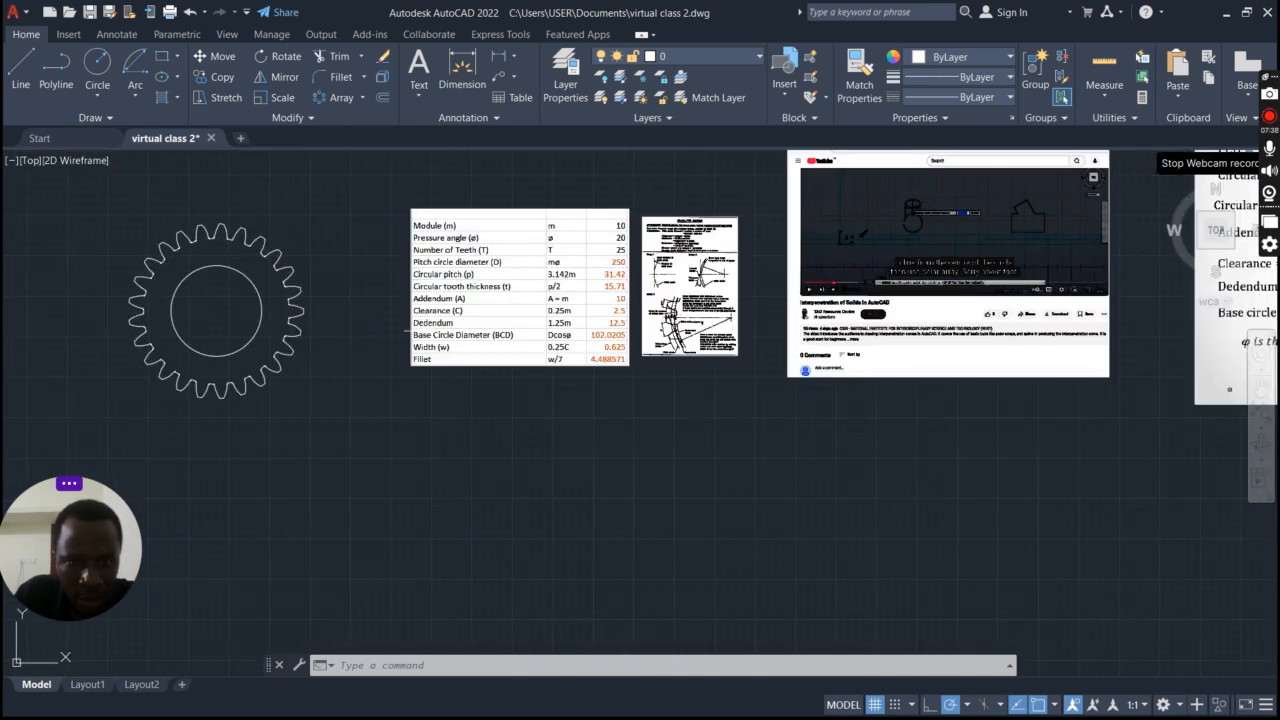
{"action": "scroll", "coordinate": [543, 314], "scroll_direction": "up", "scroll_amount": 4}
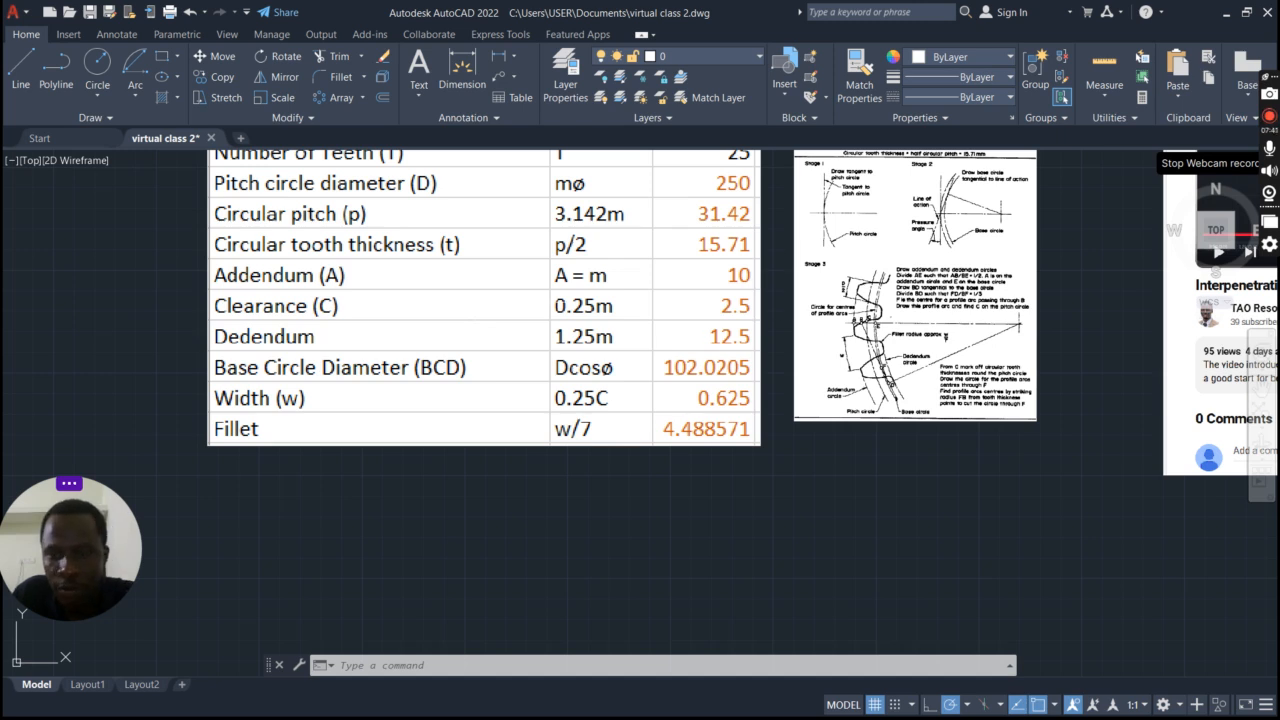
{"action": "scroll", "coordinate": [500, 298], "scroll_direction": "down", "scroll_amount": 5}
{"action": "scroll", "coordinate": [787, 268], "scroll_direction": "down", "scroll_amount": 2}
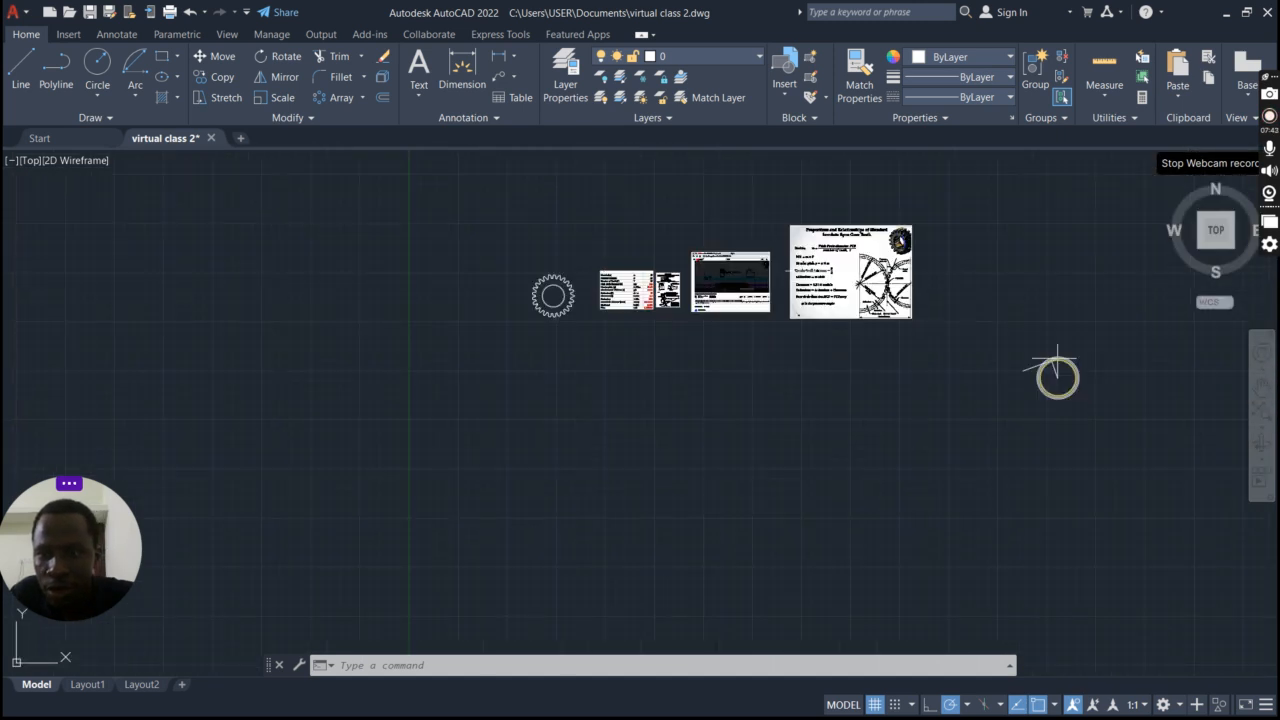
{"action": "scroll", "coordinate": [910, 343], "scroll_direction": "up", "scroll_amount": 2}
{"action": "scroll", "coordinate": [947, 354], "scroll_direction": "down", "scroll_amount": 4}
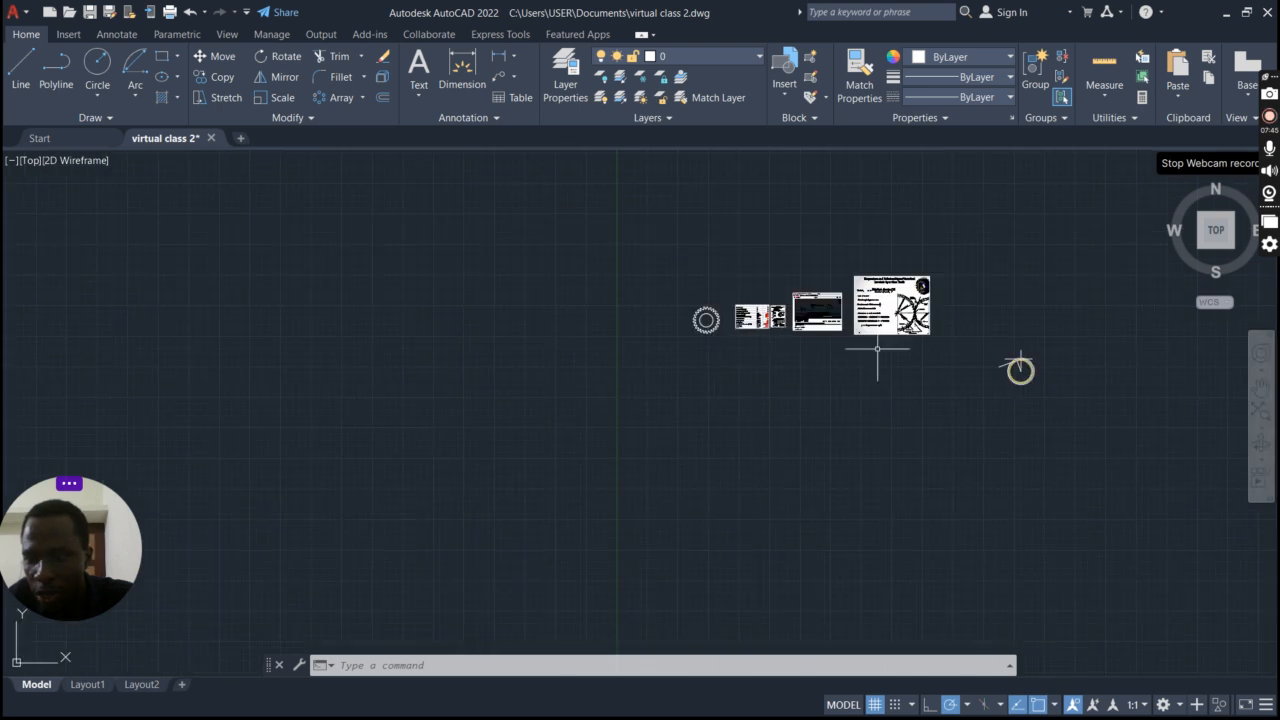
{"action": "scroll", "coordinate": [985, 368], "scroll_direction": "up", "scroll_amount": 8}
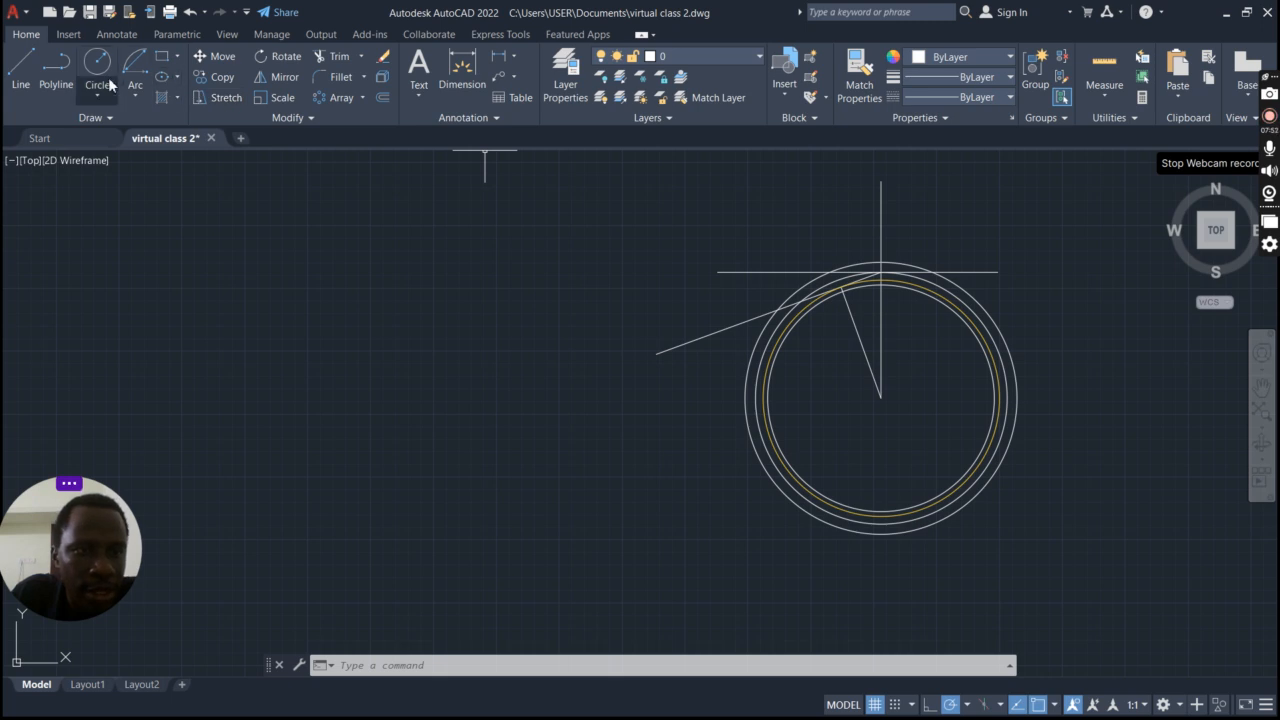
Step: Draw a Start, Center, Length arc on the pitch circle from its tangent point, centred on the gear centre, with chord length 15.71
{"action": "left_click", "coordinate": [135, 92]}
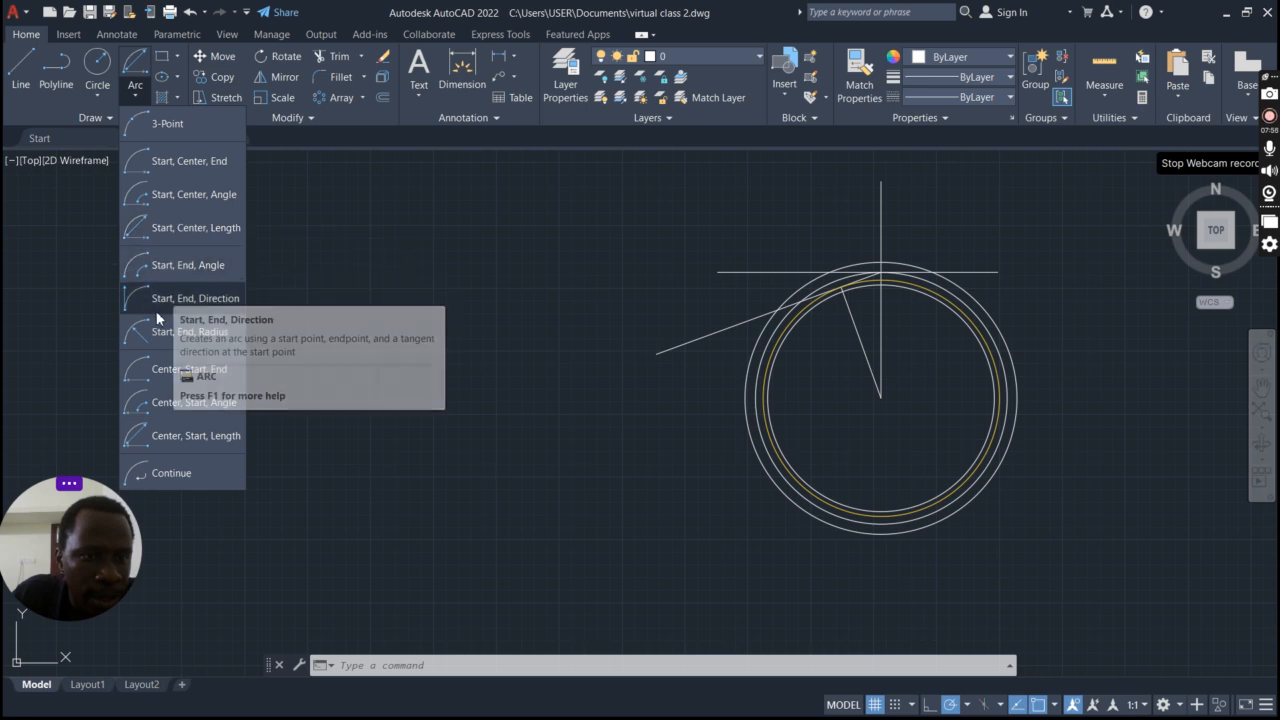
{"action": "left_click", "coordinate": [163, 229]}
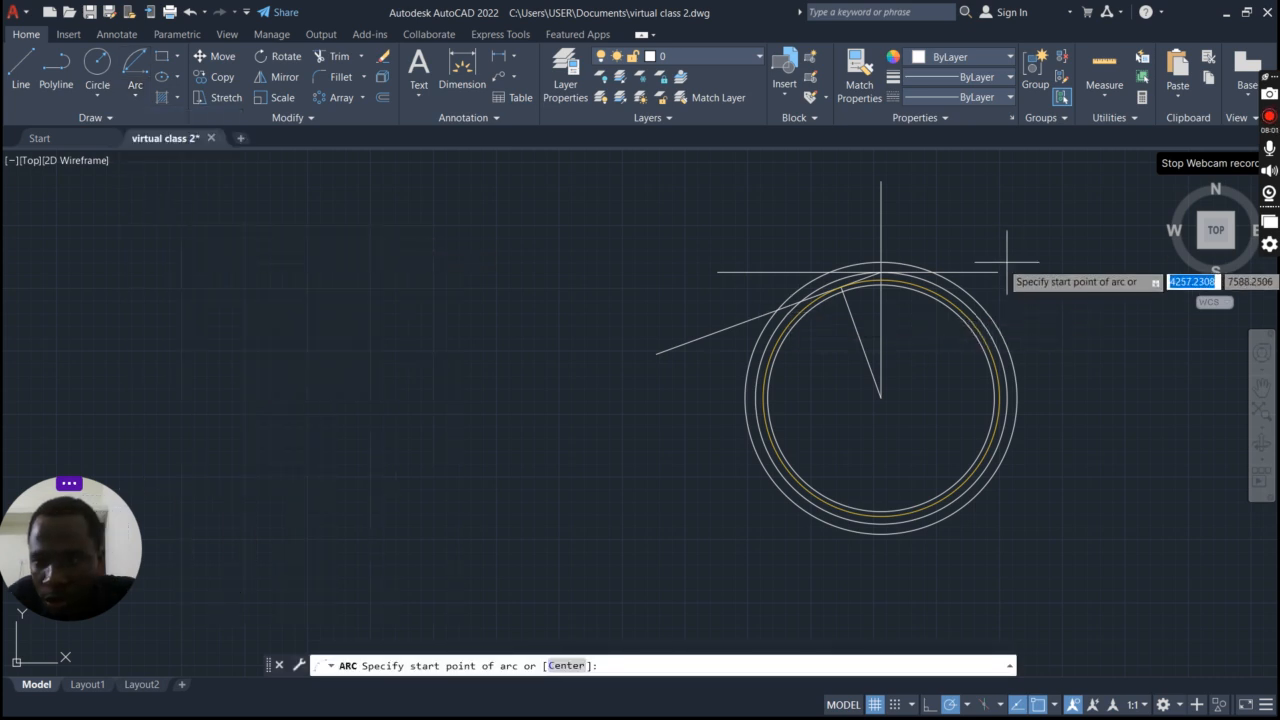
{"action": "scroll", "coordinate": [1003, 268], "scroll_direction": "up", "scroll_amount": 4}
{"action": "scroll", "coordinate": [777, 270], "scroll_direction": "down", "scroll_amount": 2}
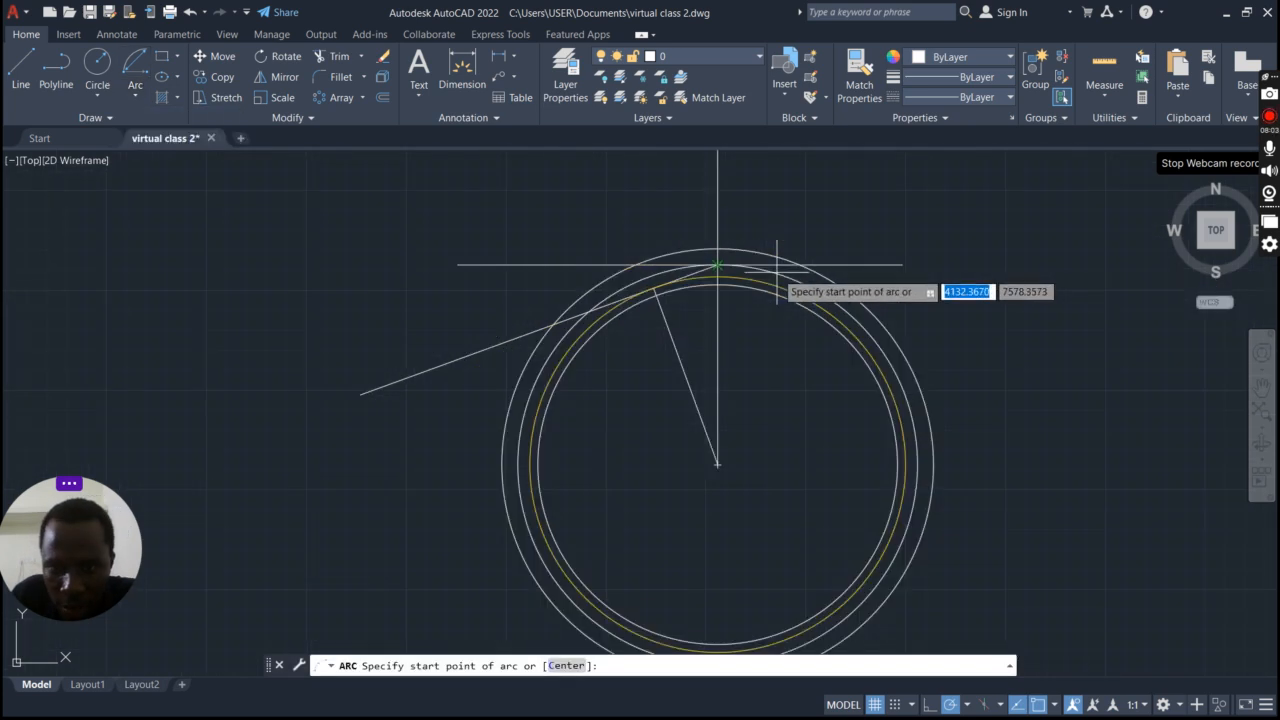
{"action": "left_click", "coordinate": [717, 265]}
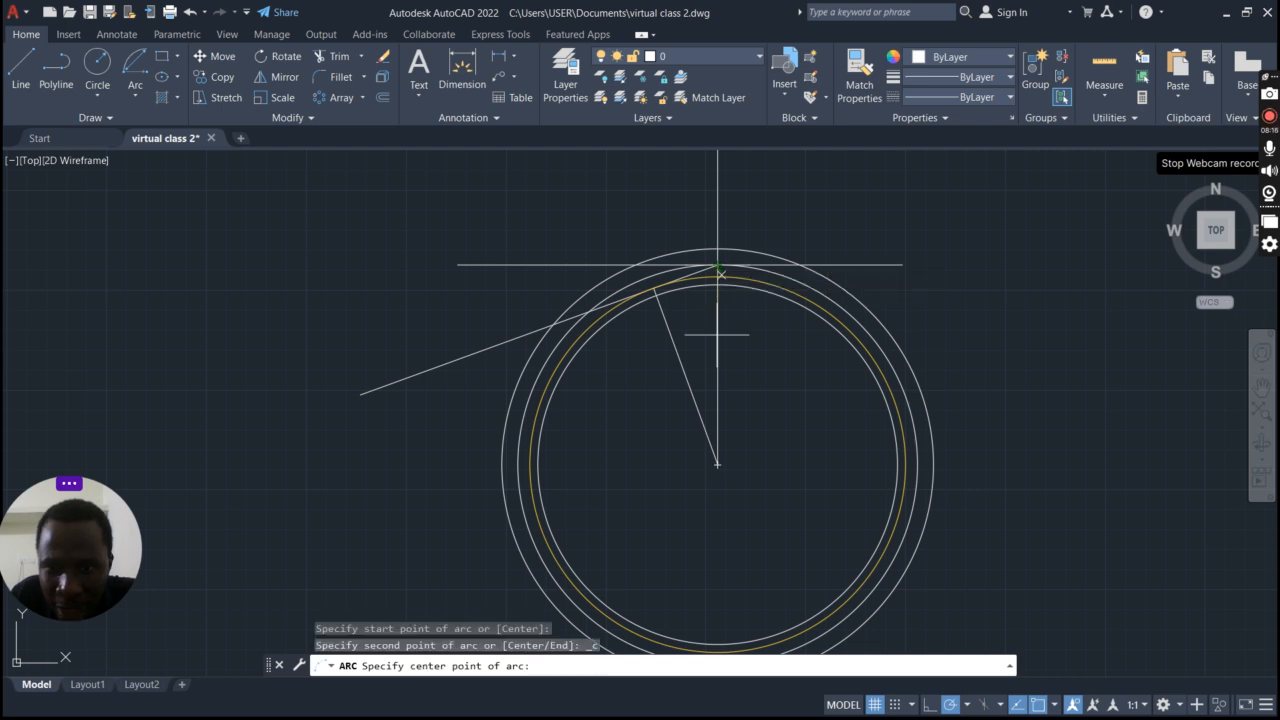
{"action": "left_click", "coordinate": [717, 464]}
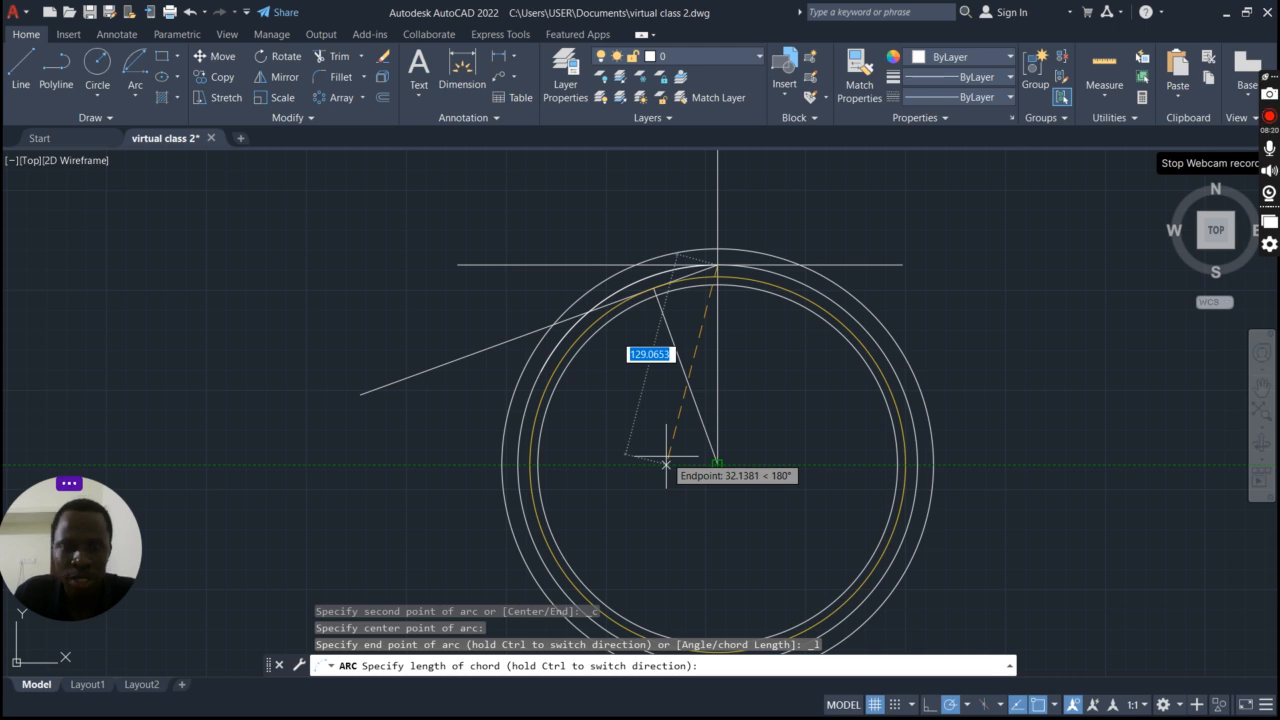
{"action": "scroll", "coordinate": [666, 464], "scroll_direction": "down", "scroll_amount": 6}
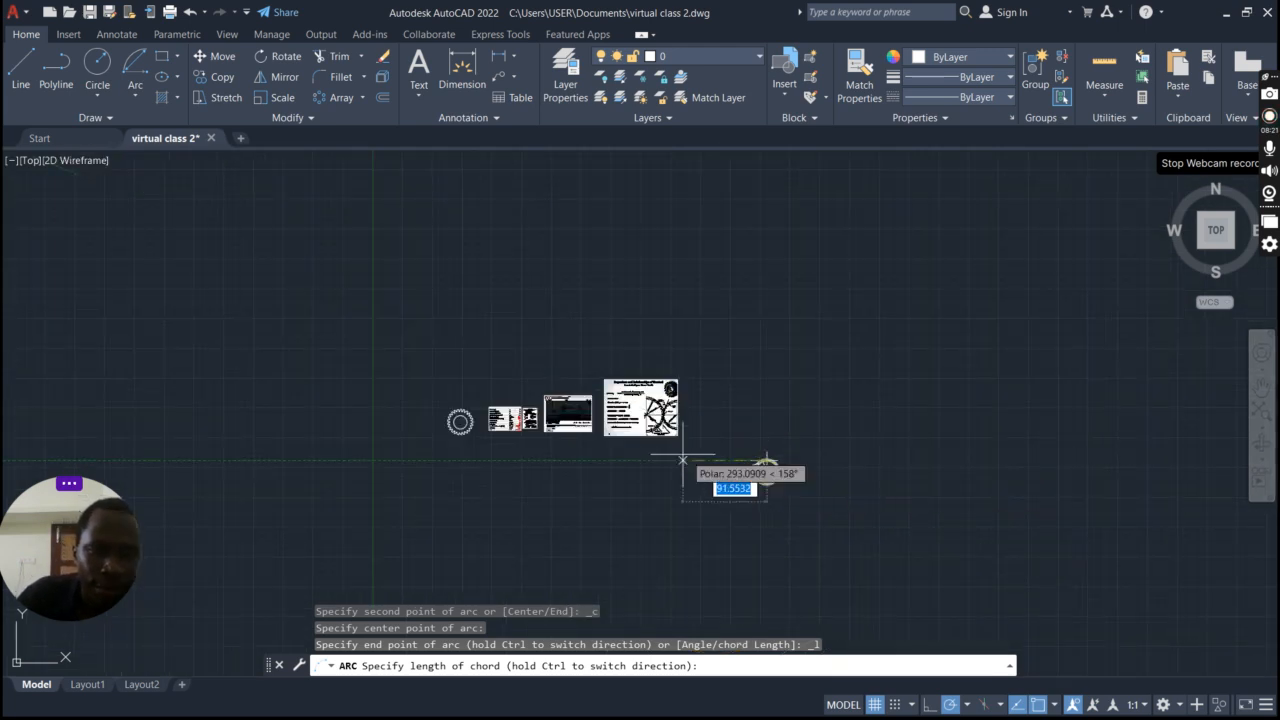
{"action": "scroll", "coordinate": [517, 412], "scroll_direction": "up", "scroll_amount": 6}
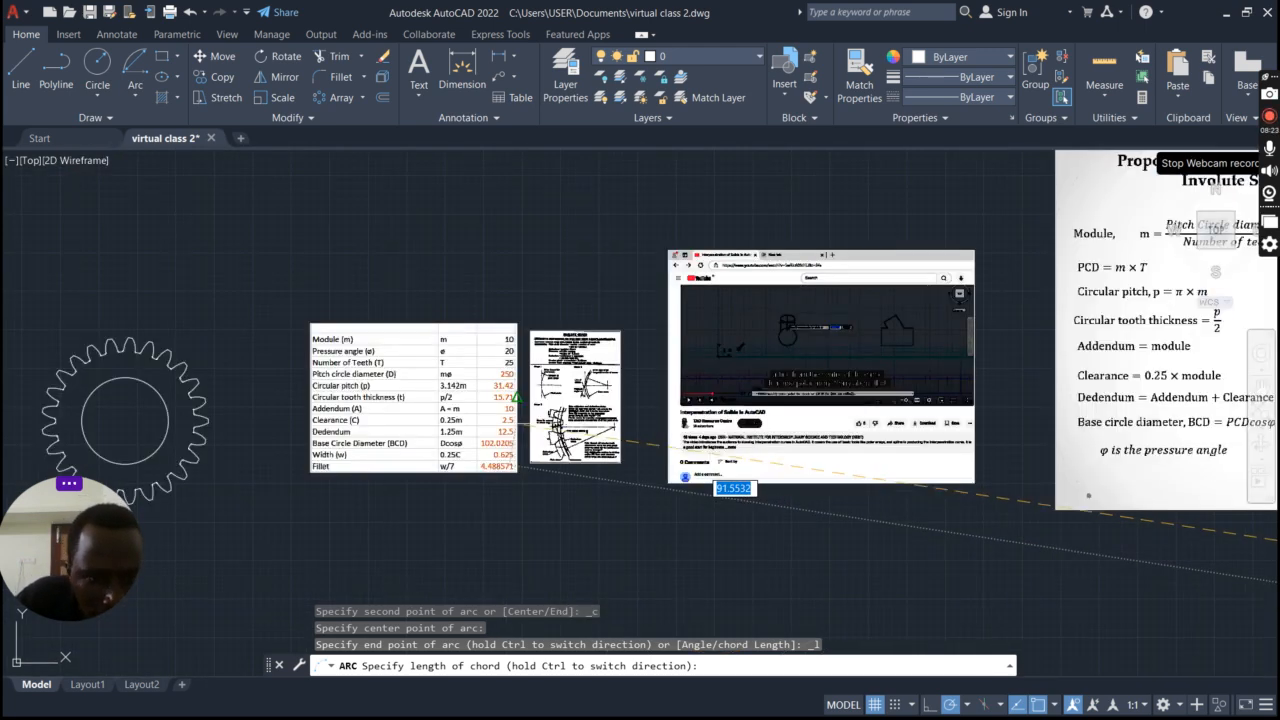
{"action": "scroll", "coordinate": [432, 439], "scroll_direction": "up", "scroll_amount": 4}
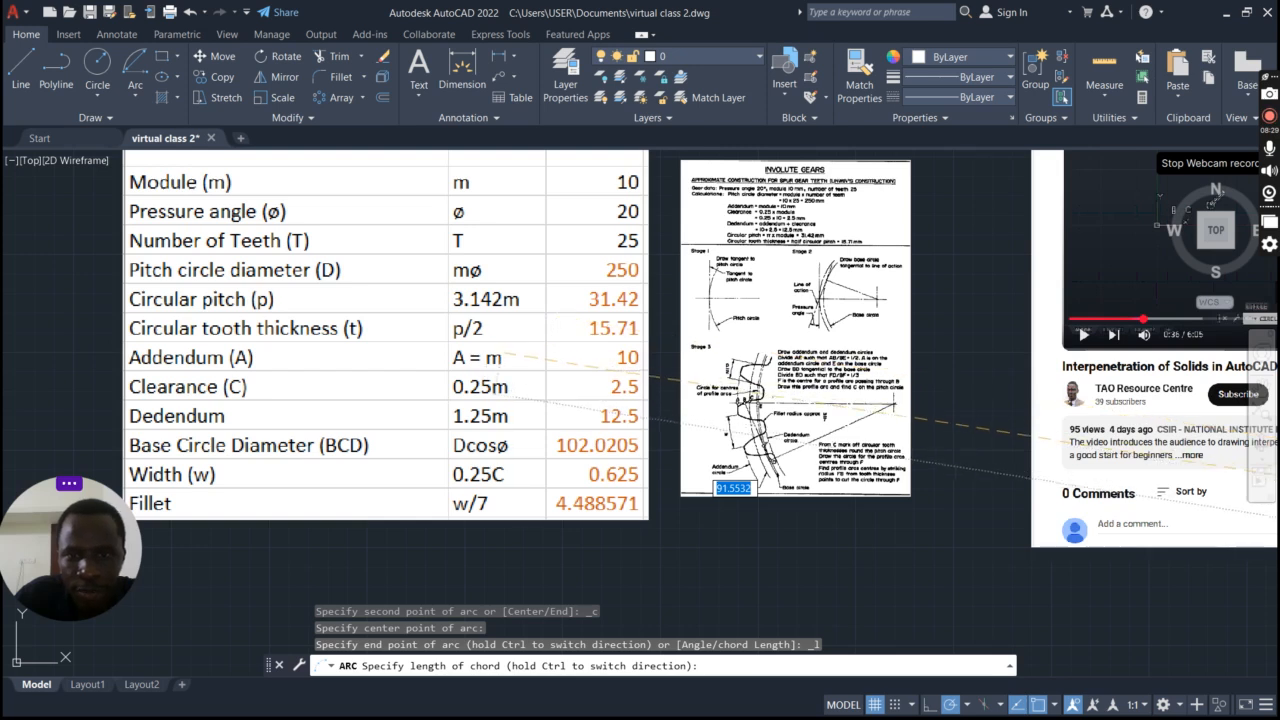
{"action": "scroll", "coordinate": [540, 330], "scroll_direction": "down", "scroll_amount": 6}
{"action": "scroll", "coordinate": [990, 470], "scroll_direction": "down", "scroll_amount": 6}
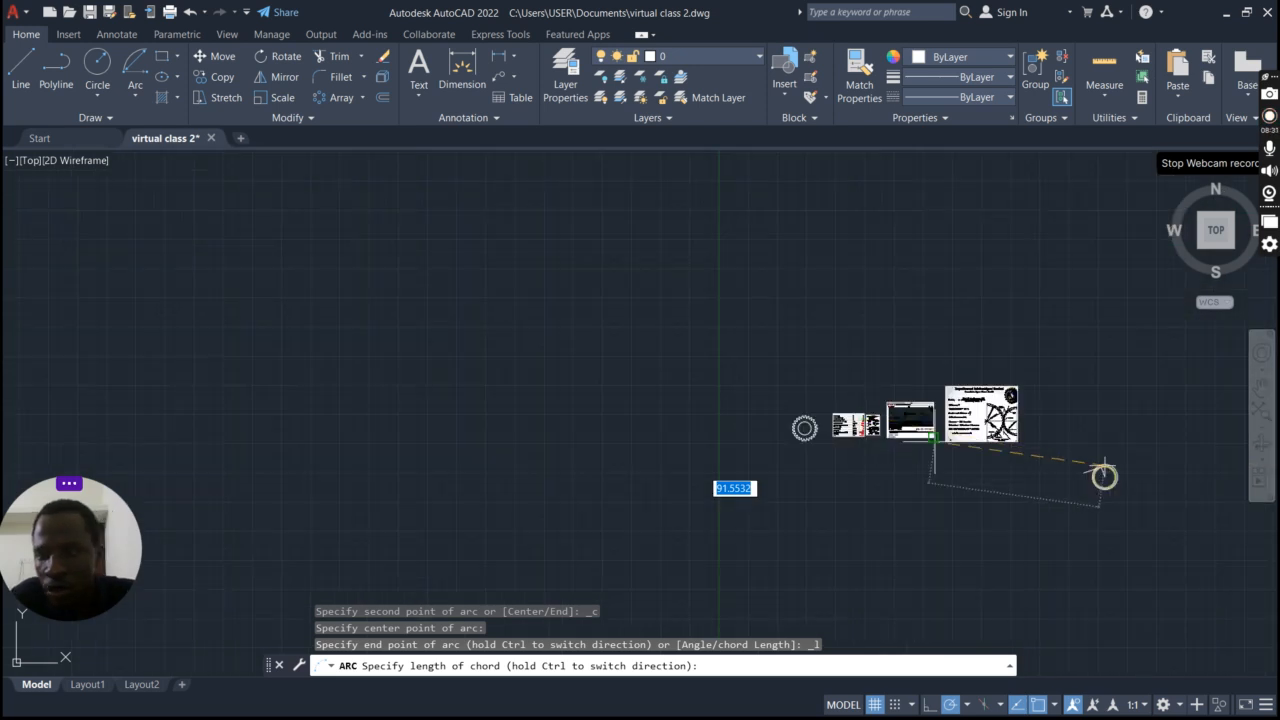
{"action": "scroll", "coordinate": [1170, 495], "scroll_direction": "up", "scroll_amount": 8}
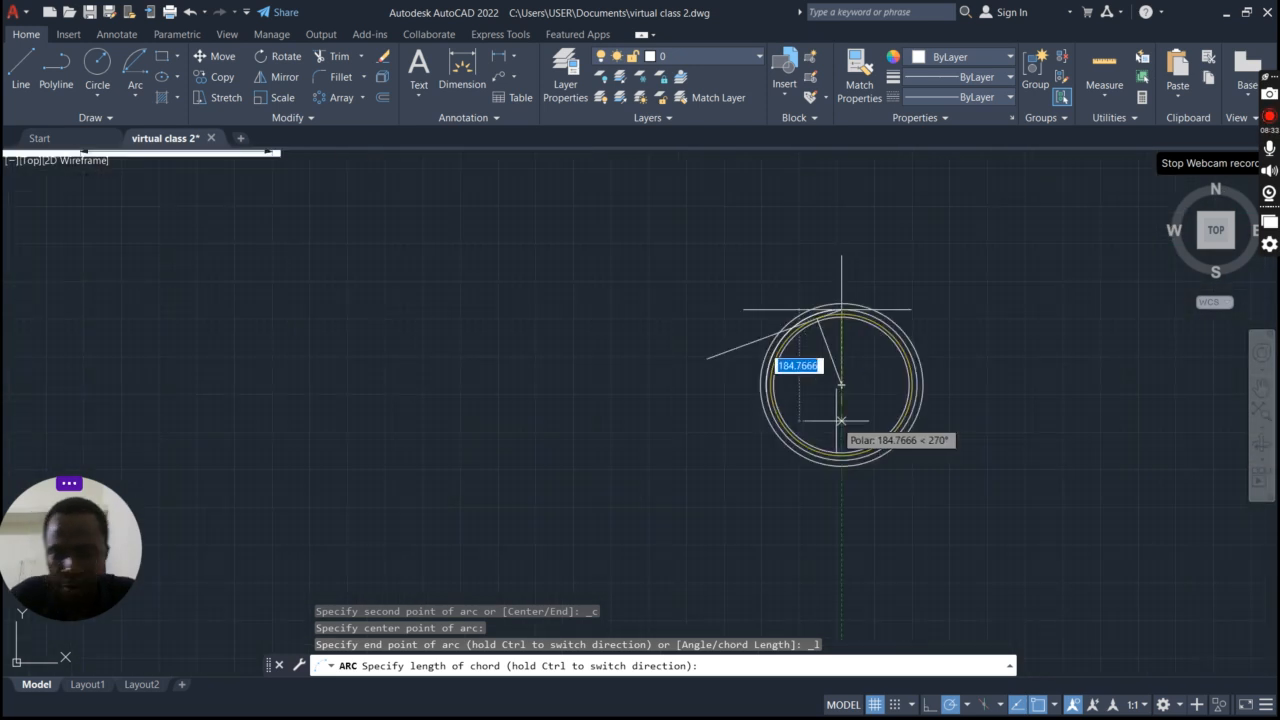
{"action": "type", "text": "15.71"}
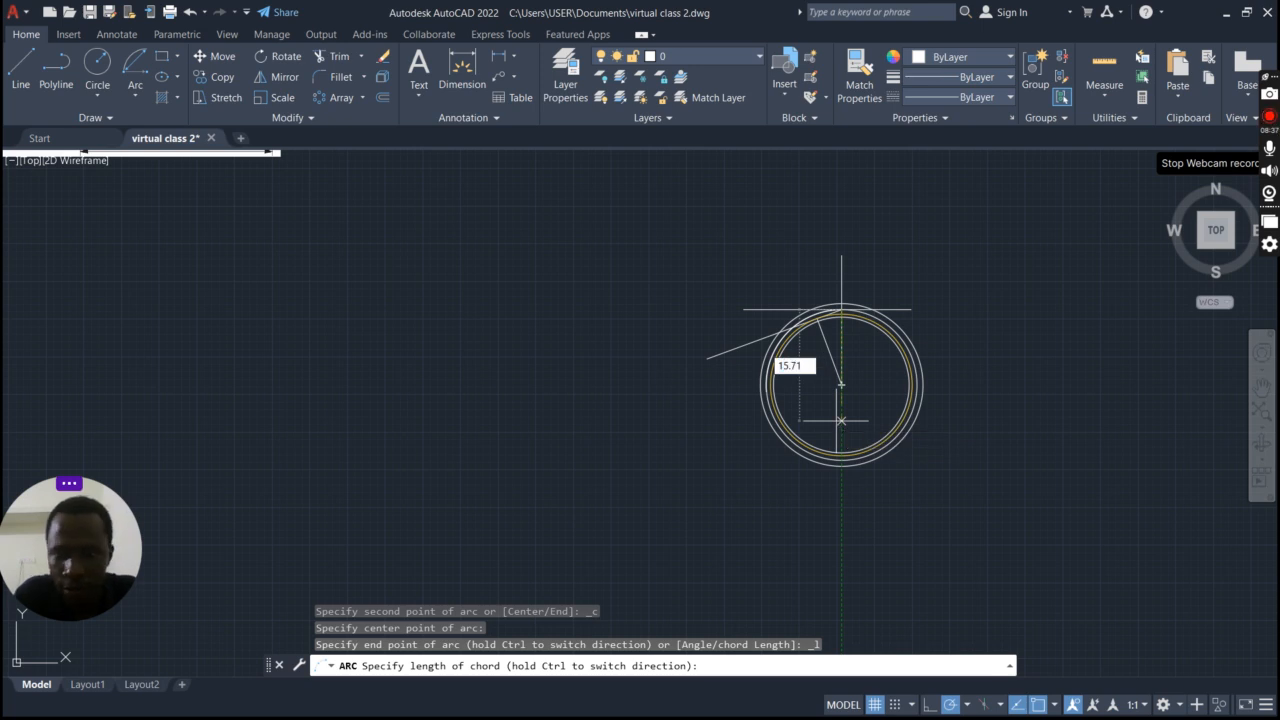
{"action": "key", "text": "Return"}
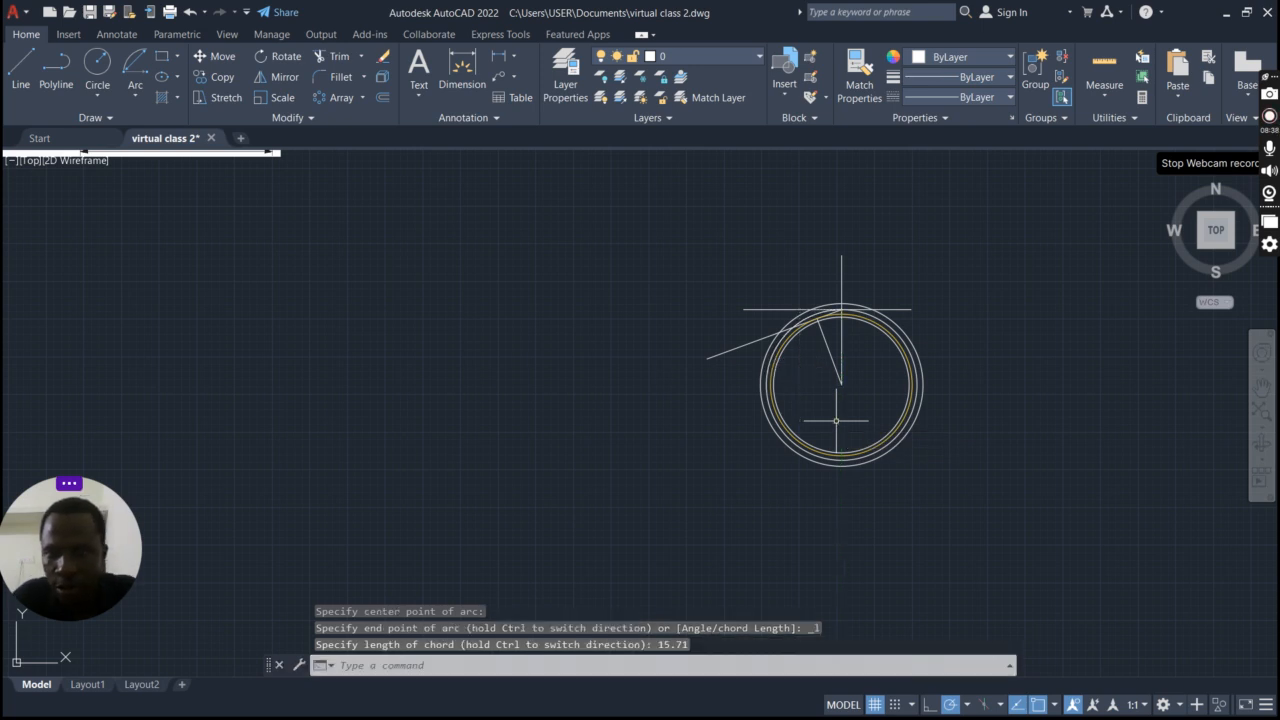
Step: Mirror the 15.71-chord arc on the pitch circle about the vertical centre line, keeping the source arc
{"action": "scroll", "coordinate": [850, 290], "scroll_direction": "up", "scroll_amount": 5}
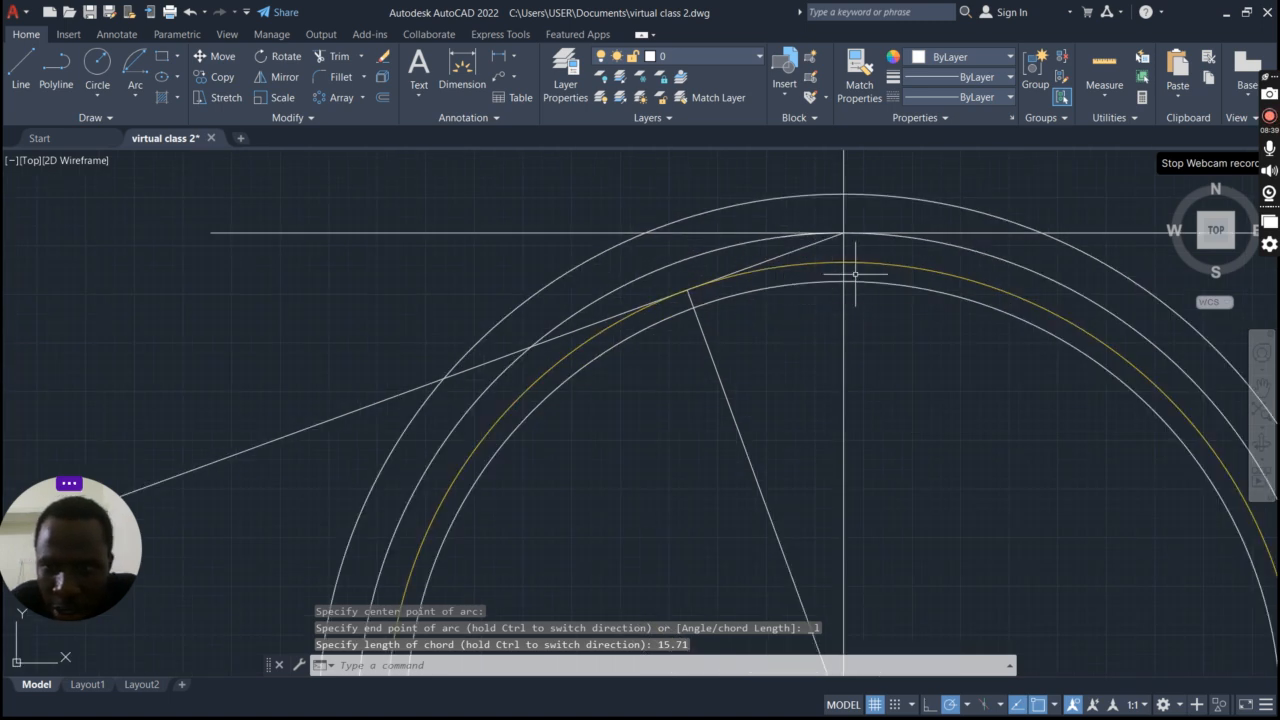
{"action": "left_click", "coordinate": [819, 233]}
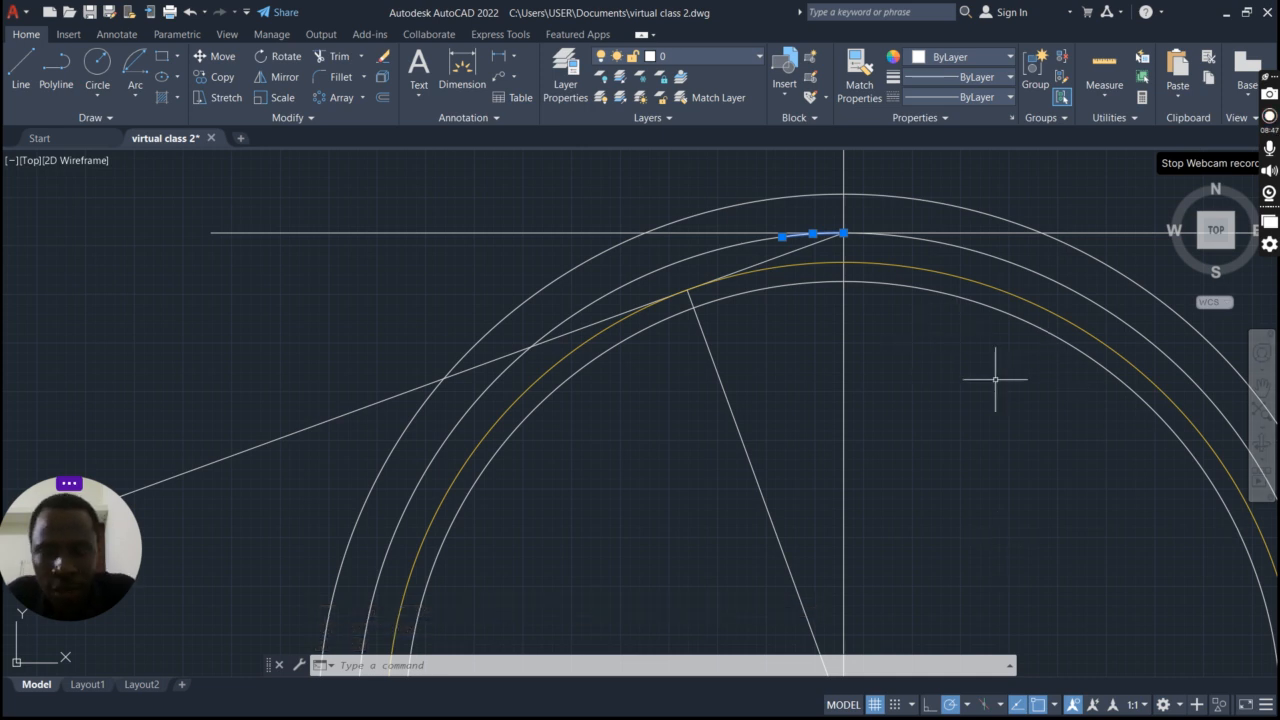
{"action": "type", "text": "mi"}
{"action": "key", "text": "Return"}
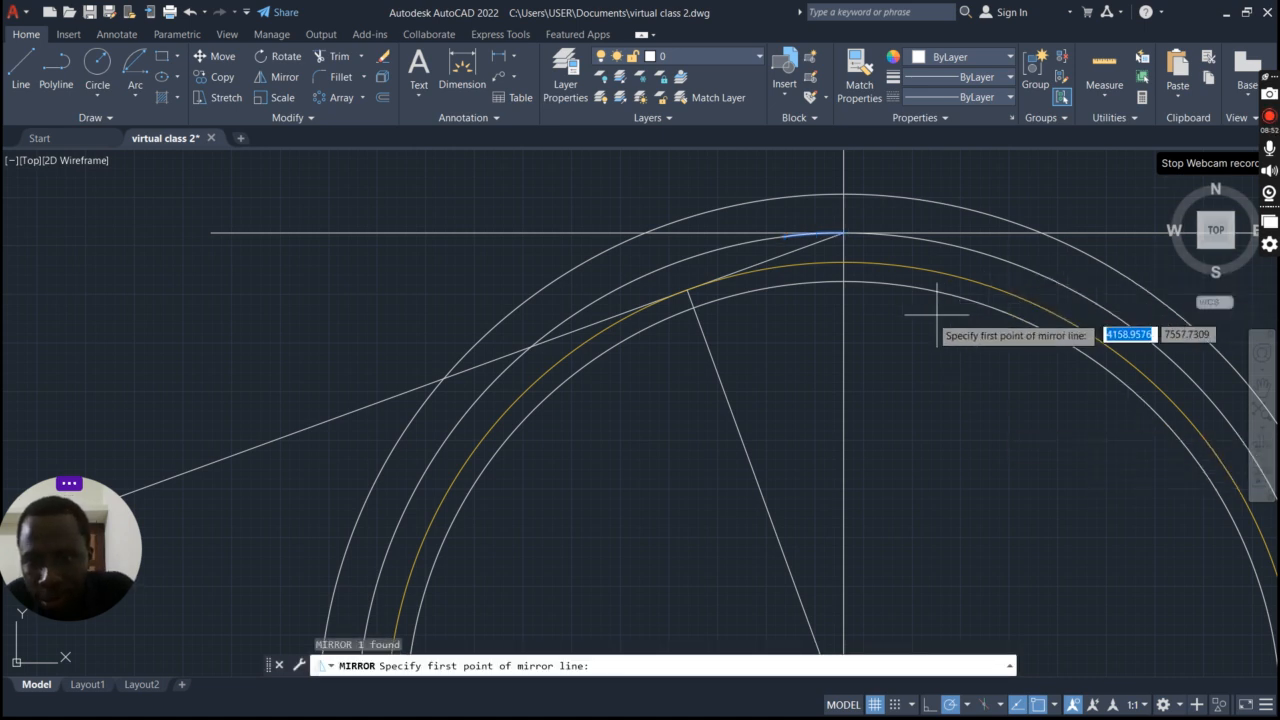
{"action": "left_click", "coordinate": [843, 233]}
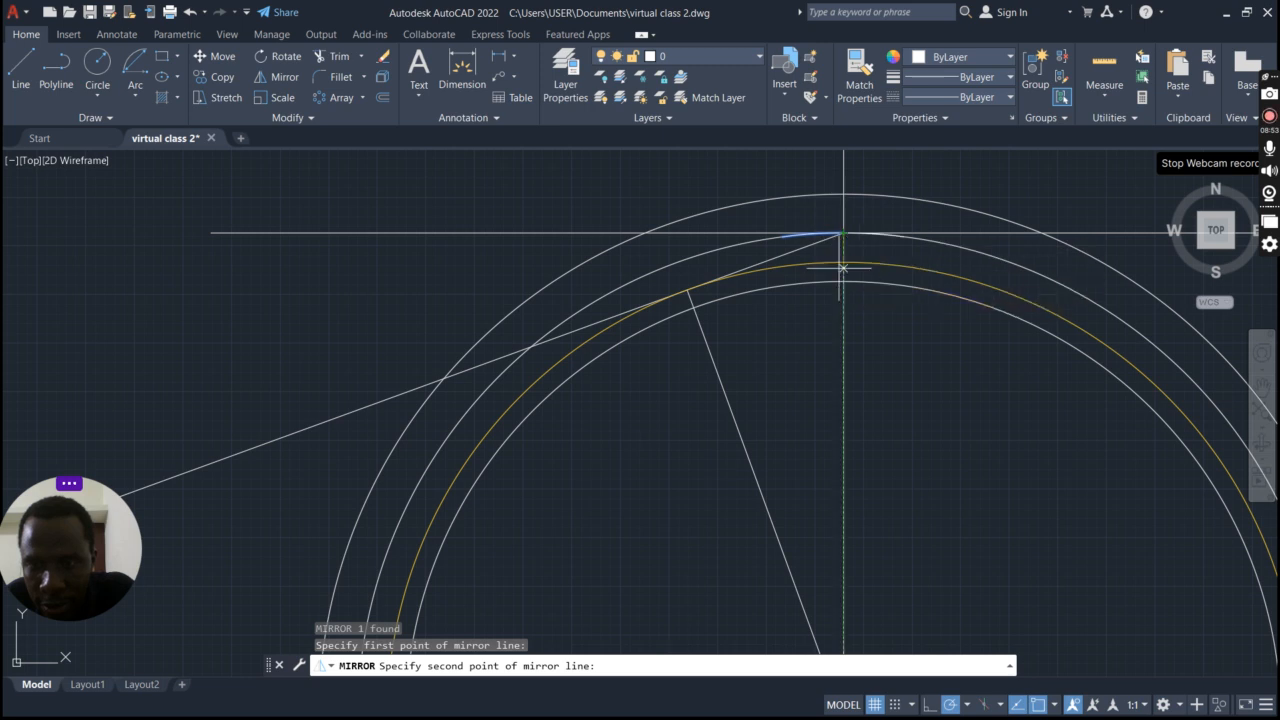
{"action": "left_click", "coordinate": [843, 285]}
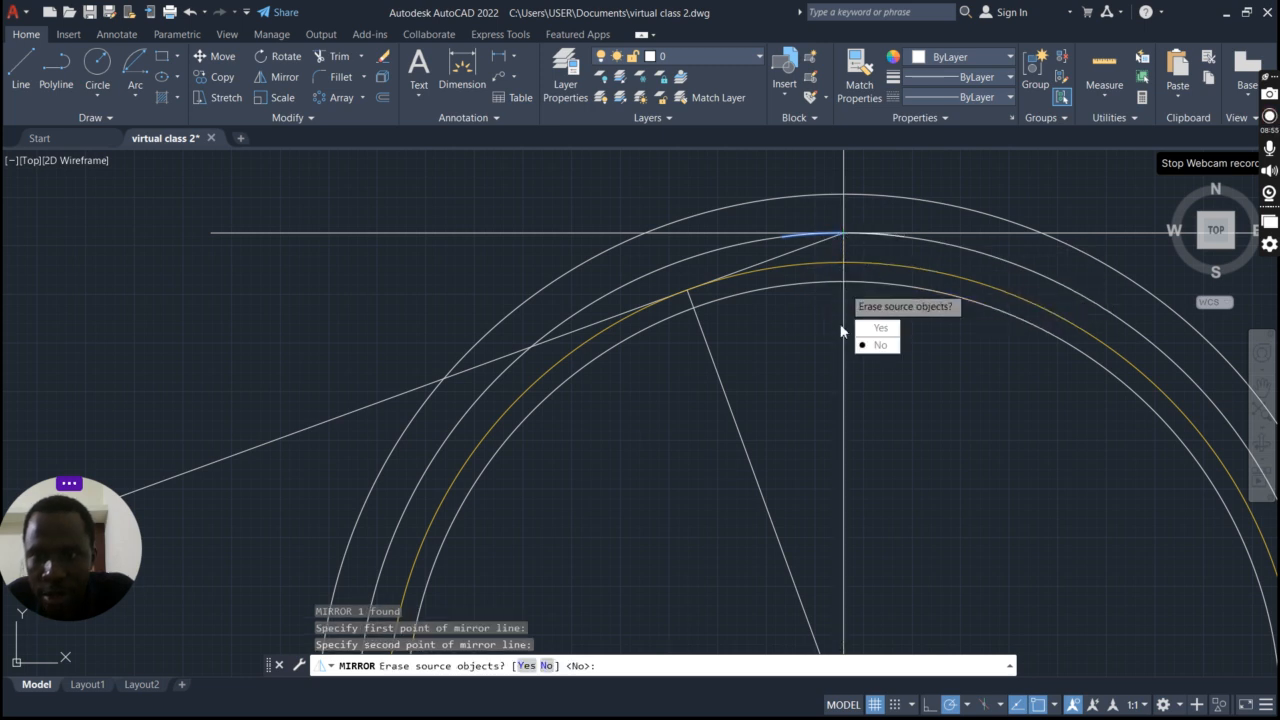
{"action": "left_click", "coordinate": [877, 345]}
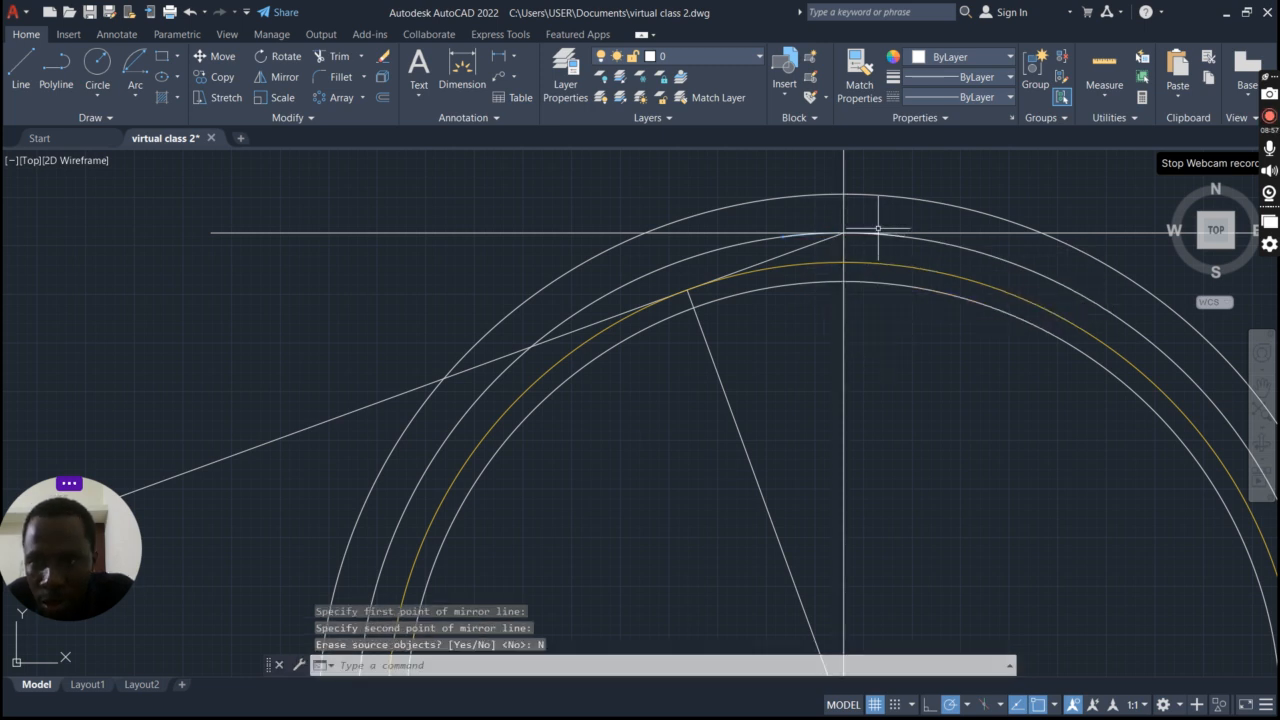
Step: Set the colour of the mirrored tooth-thickness arc, right of the vertical centre line, to dark red
{"action": "left_click", "coordinate": [884, 233]}
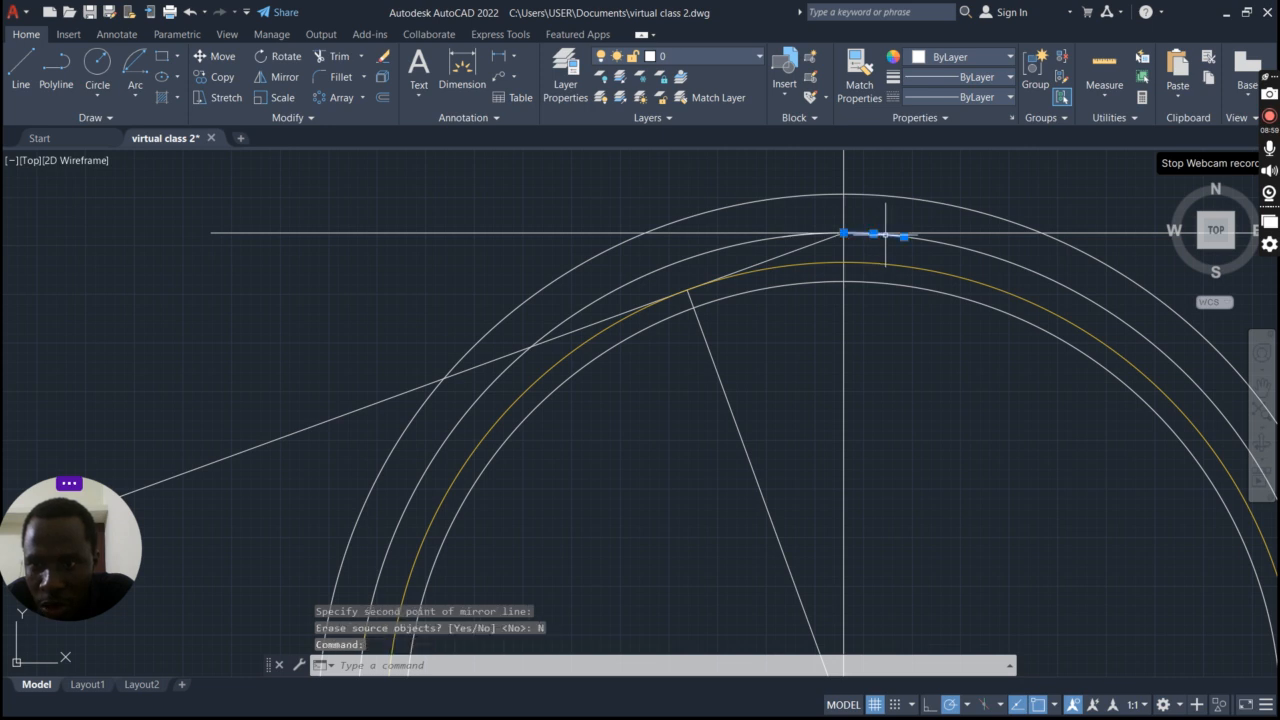
{"action": "scroll", "coordinate": [688, 280], "scroll_direction": "down", "scroll_amount": 2}
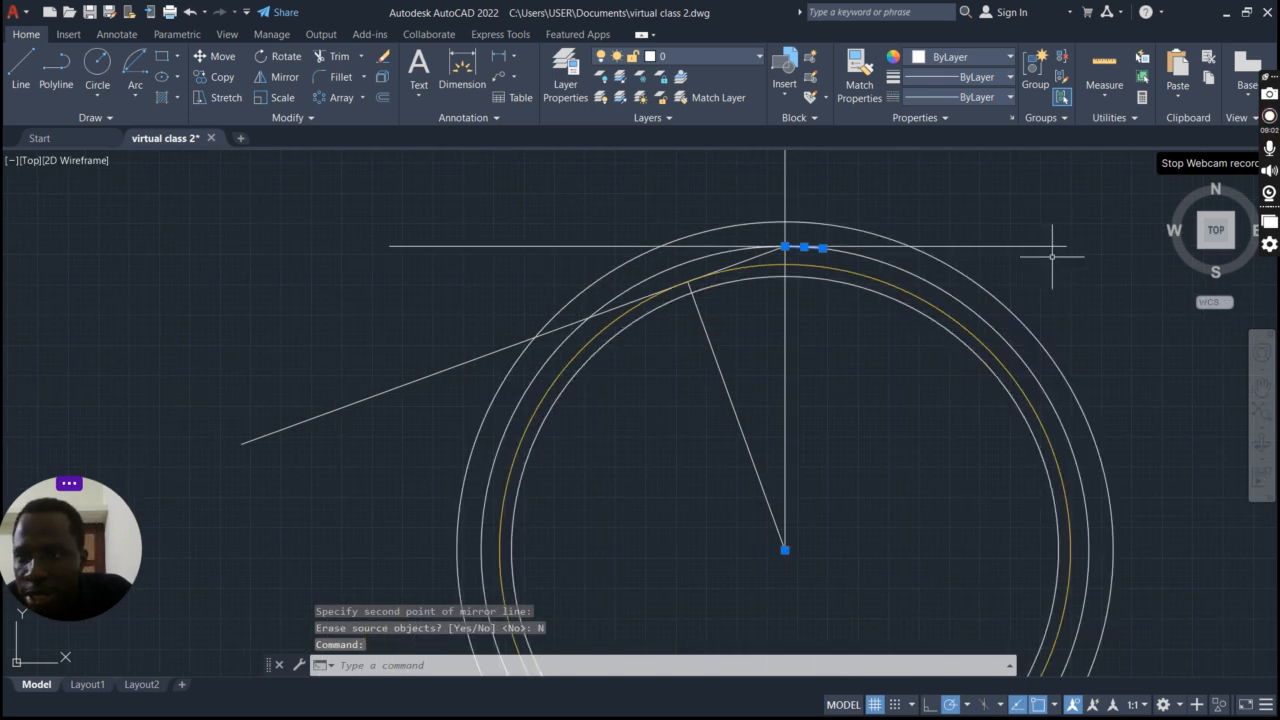
{"action": "left_click", "coordinate": [1010, 57]}
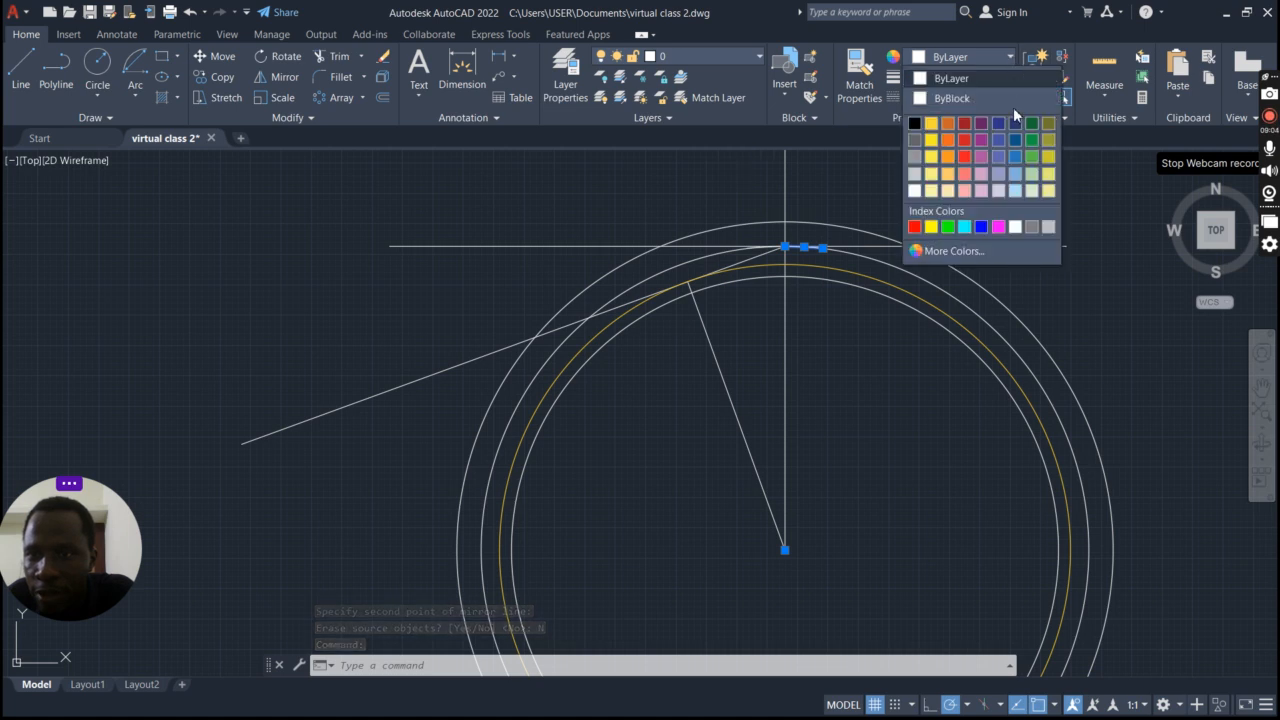
{"action": "left_click", "coordinate": [965, 122]}
{"action": "left_click", "coordinate": [805, 246]}
{"action": "scroll", "coordinate": [800, 245], "scroll_direction": "up", "scroll_amount": 4}
{"action": "key", "text": "Escape"}
{"action": "scroll", "coordinate": [920, 318], "scroll_direction": "down", "scroll_amount": 2}
{"action": "scroll", "coordinate": [924, 322], "scroll_direction": "down", "scroll_amount": 2}
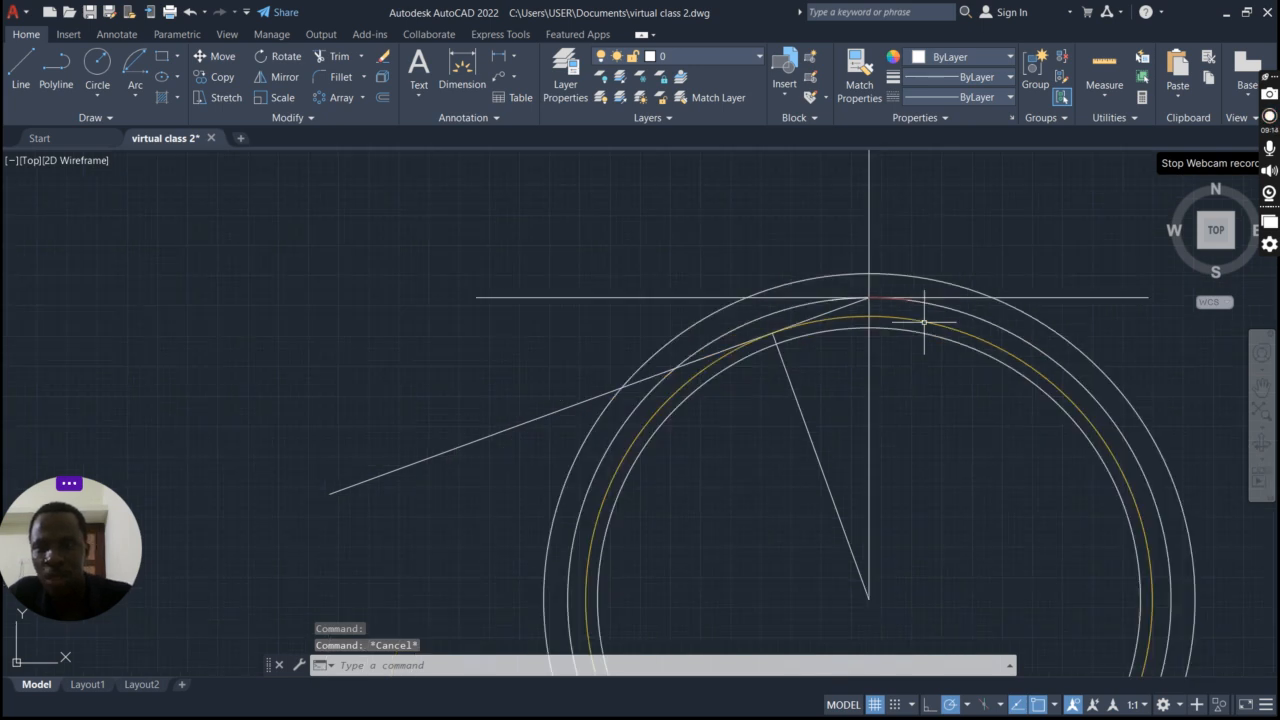
{"action": "scroll", "coordinate": [918, 325], "scroll_direction": "down", "scroll_amount": 2}
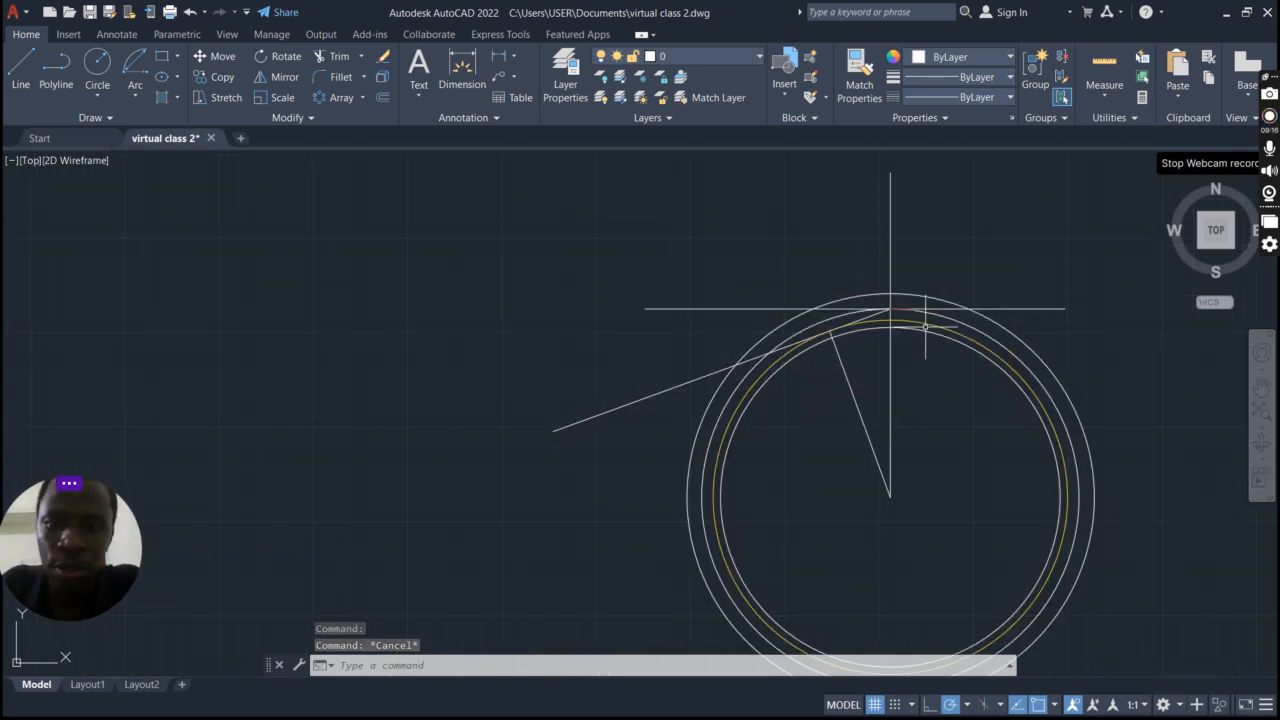
Step: Draw a line from the red arc's left end on the centre line to its tangent point on the right side of the yellow base circle
{"action": "scroll", "coordinate": [925, 326], "scroll_direction": "up", "scroll_amount": 4}
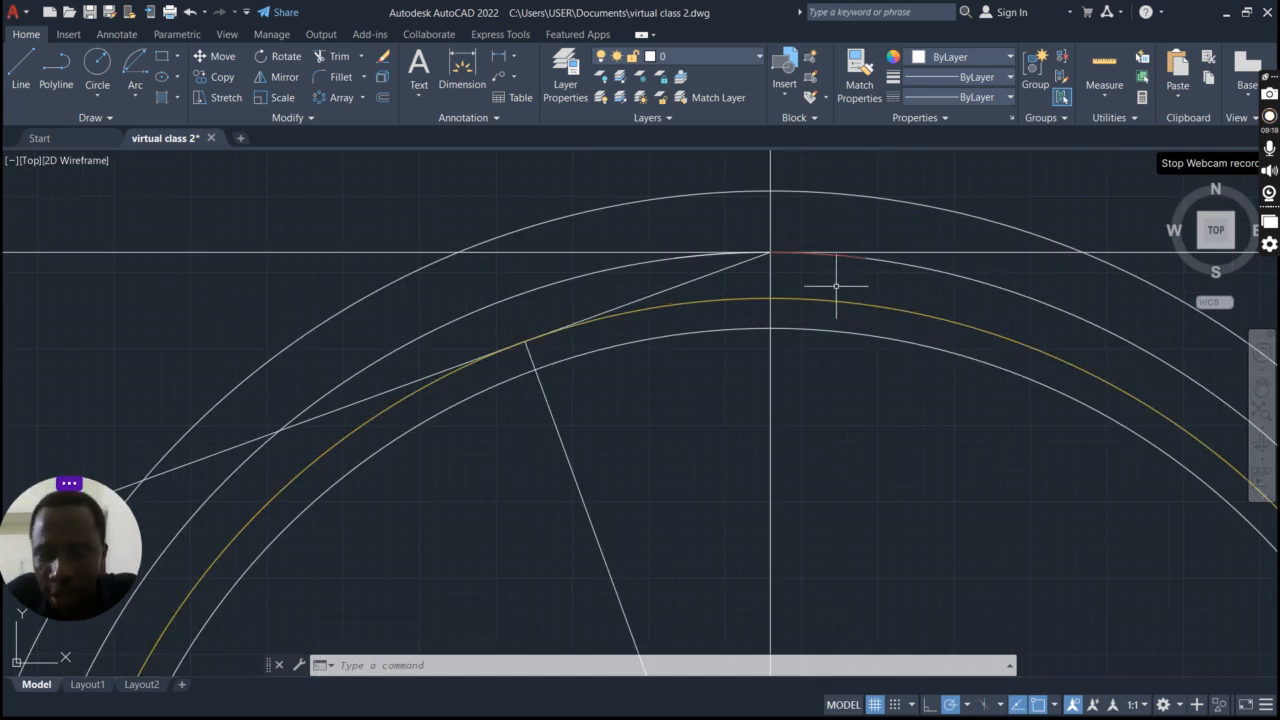
{"action": "key", "text": "Return"}
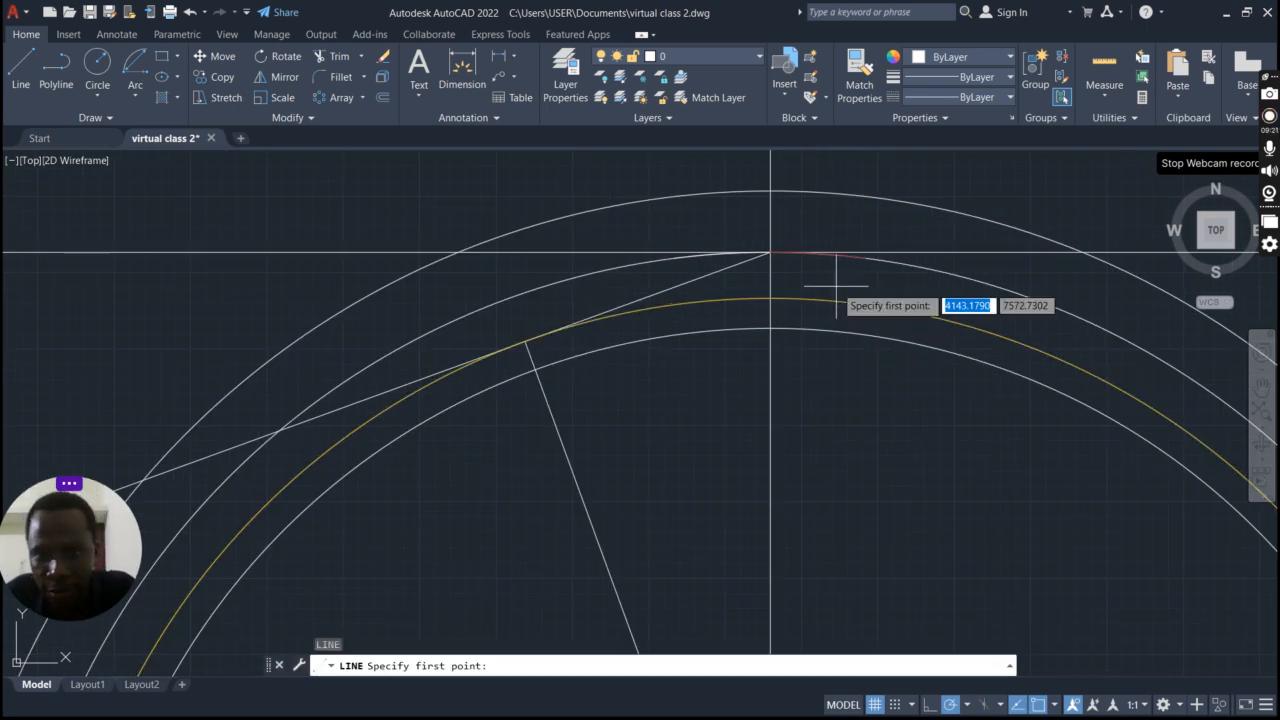
{"action": "left_click", "coordinate": [770, 252]}
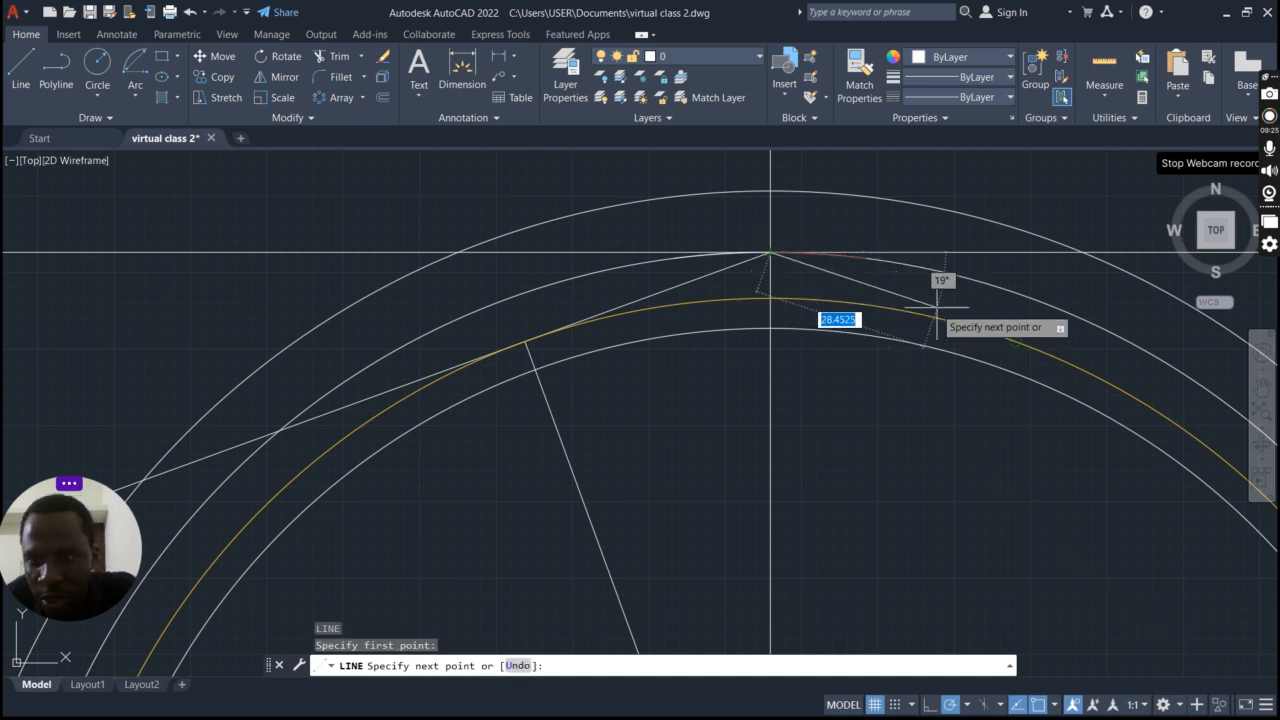
{"action": "left_click", "coordinate": [1015, 341]}
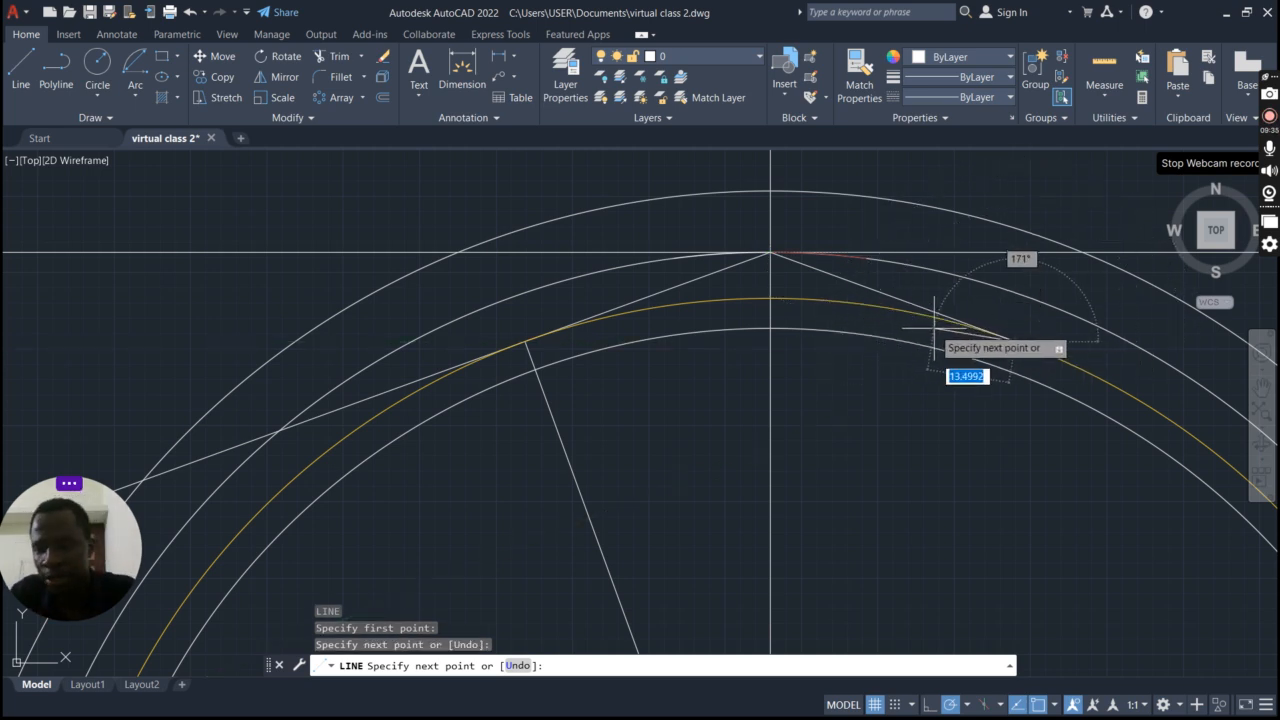
{"action": "key", "text": "Return"}
Step: Draw a line from the red arc's right end to its tangent point on the left side of the yellow base circle
{"action": "key", "text": "Return"}
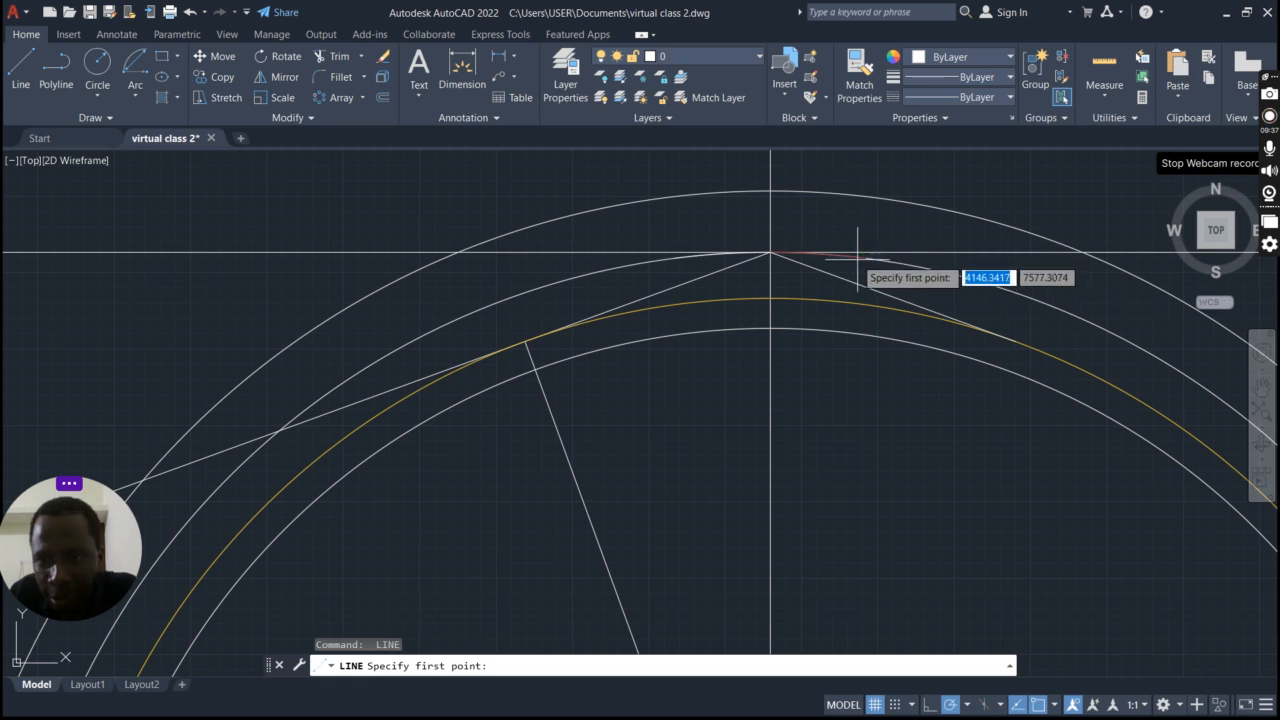
{"action": "left_click", "coordinate": [866, 258]}
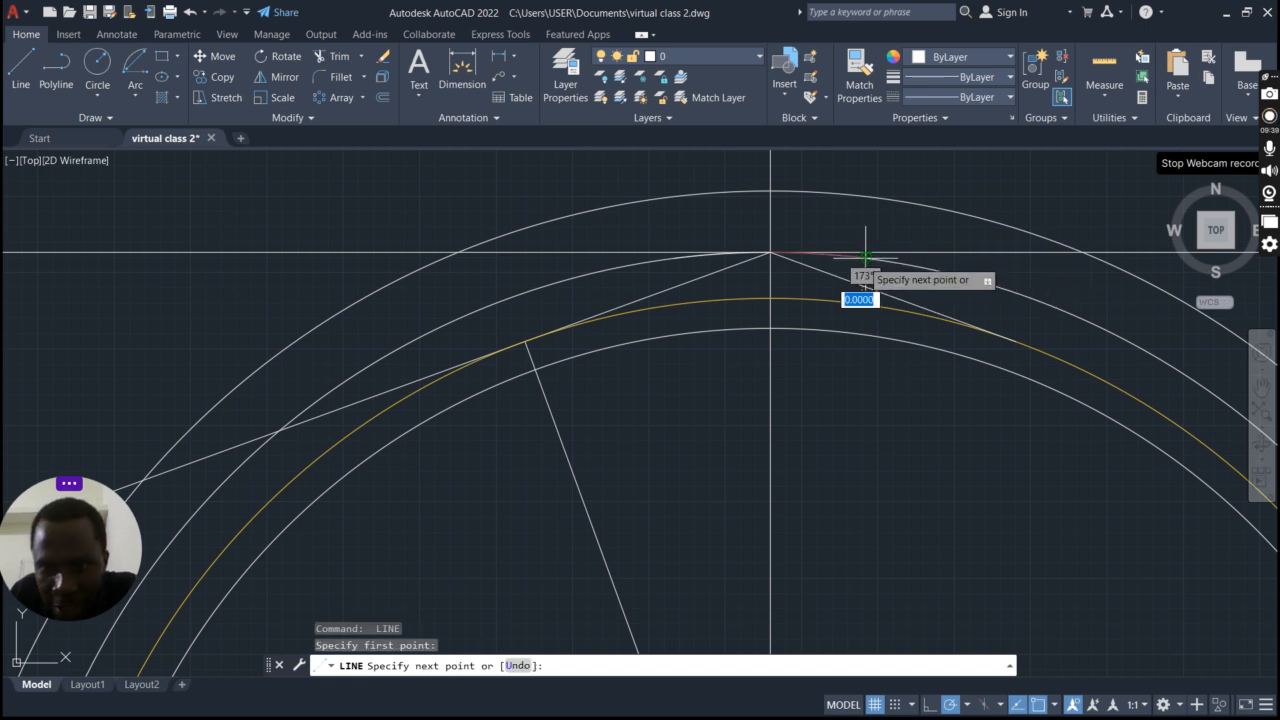
{"action": "left_click", "coordinate": [609, 314]}
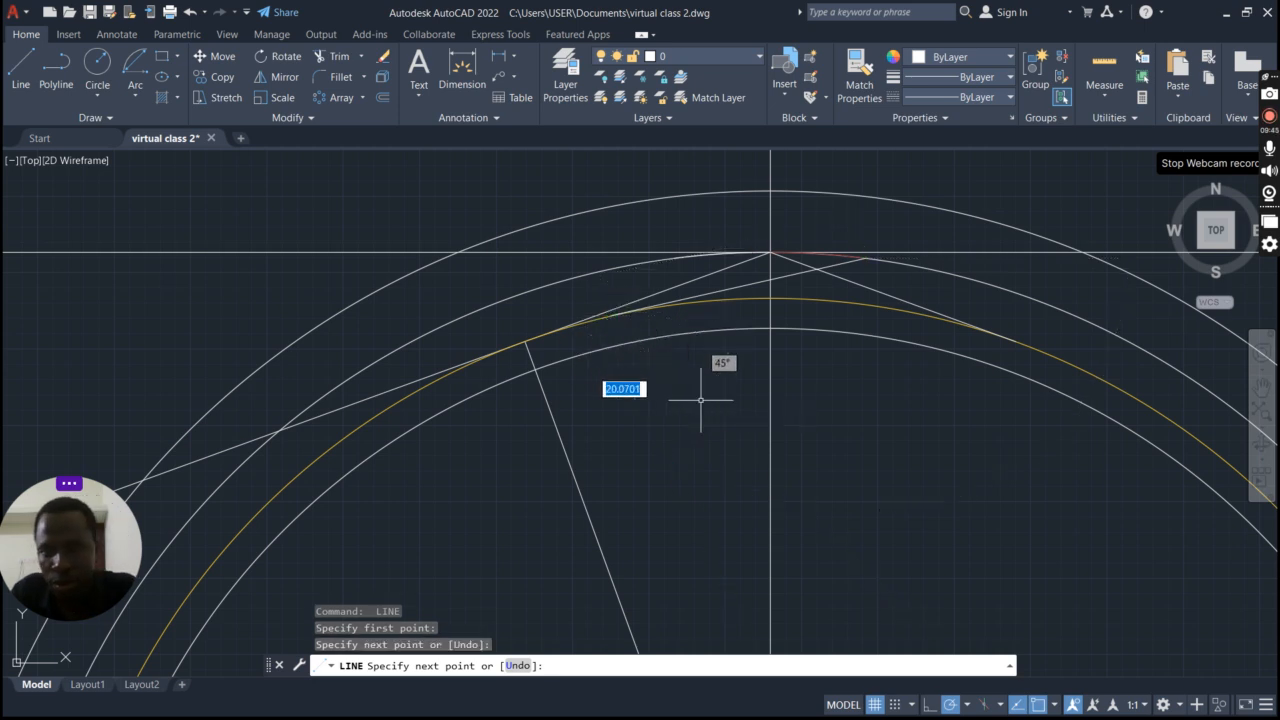
{"action": "key", "text": "Return"}
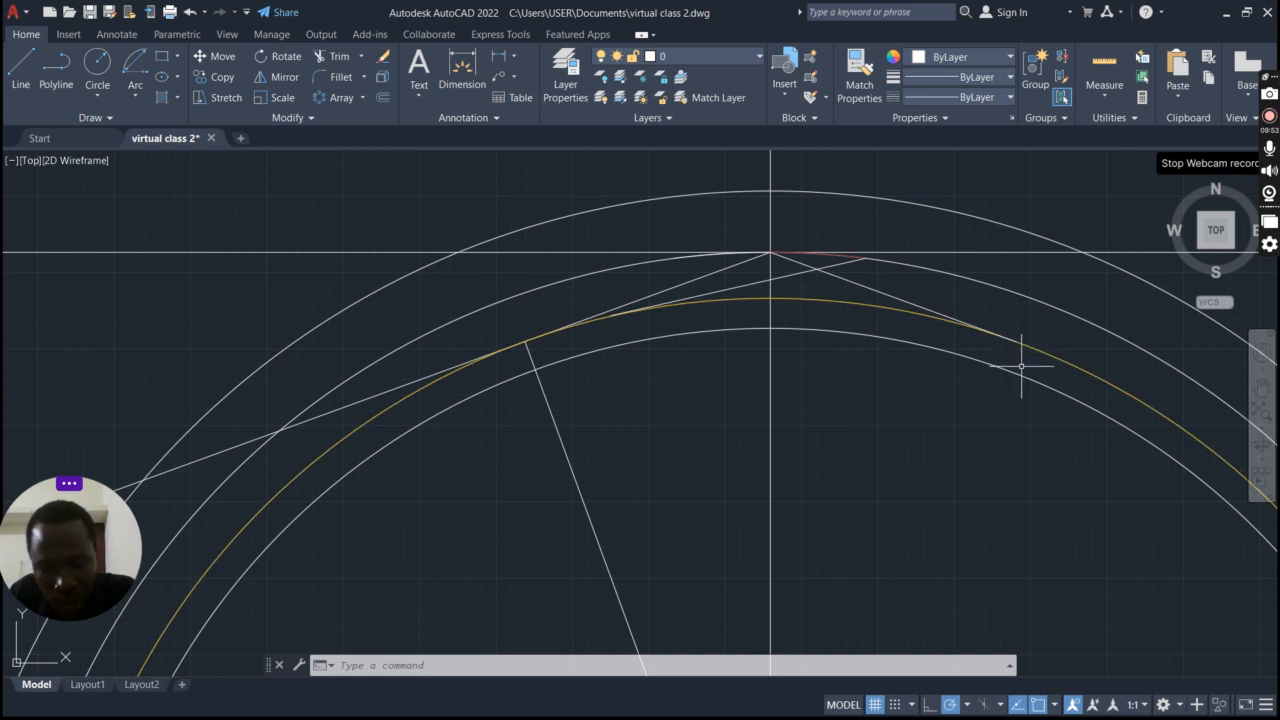
Step: Draw a circle centred on the right tangent point of the base circle, passing through the red arc's left end
{"action": "key", "text": "Return"}
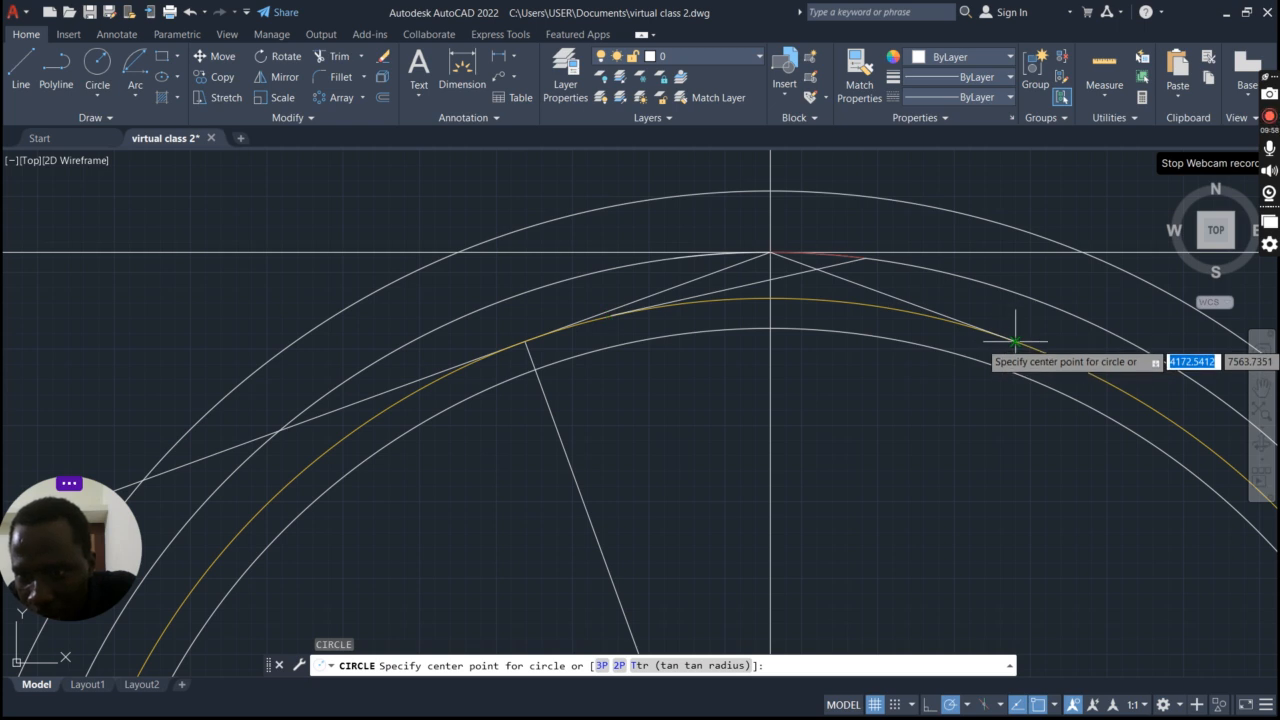
{"action": "left_click", "coordinate": [998, 338]}
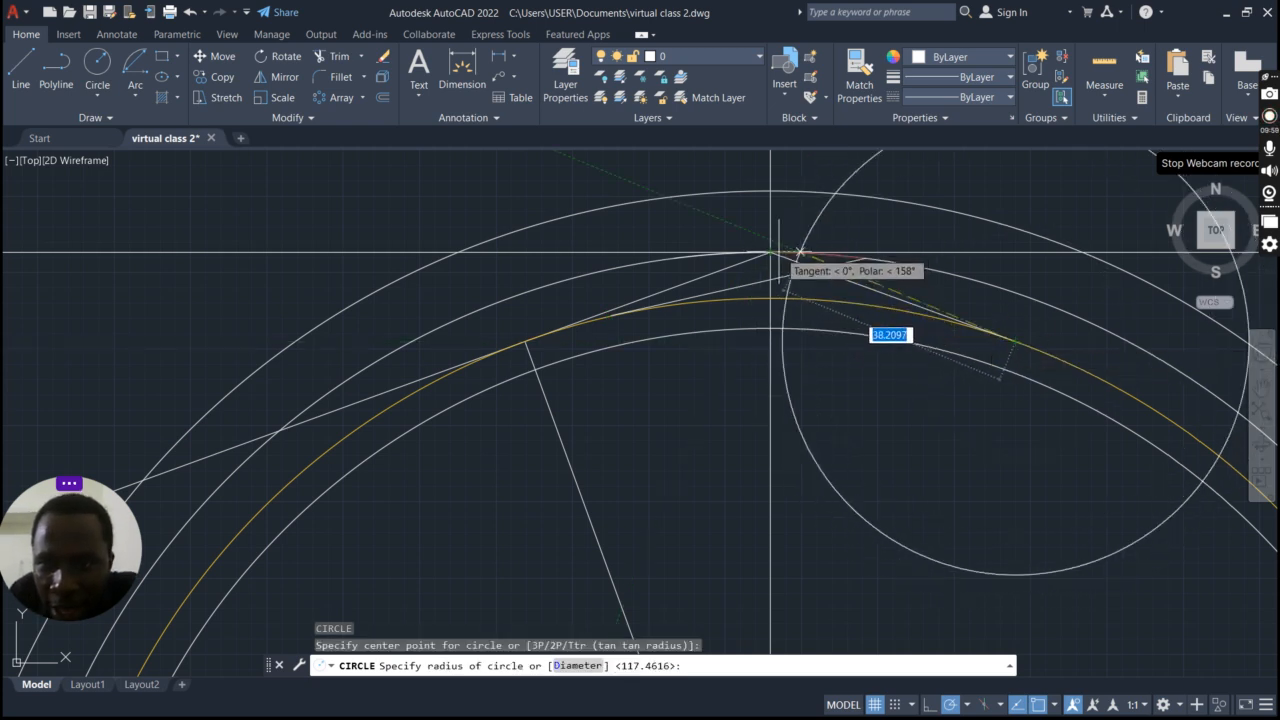
{"action": "scroll", "coordinate": [768, 251], "scroll_direction": "up", "scroll_amount": 3}
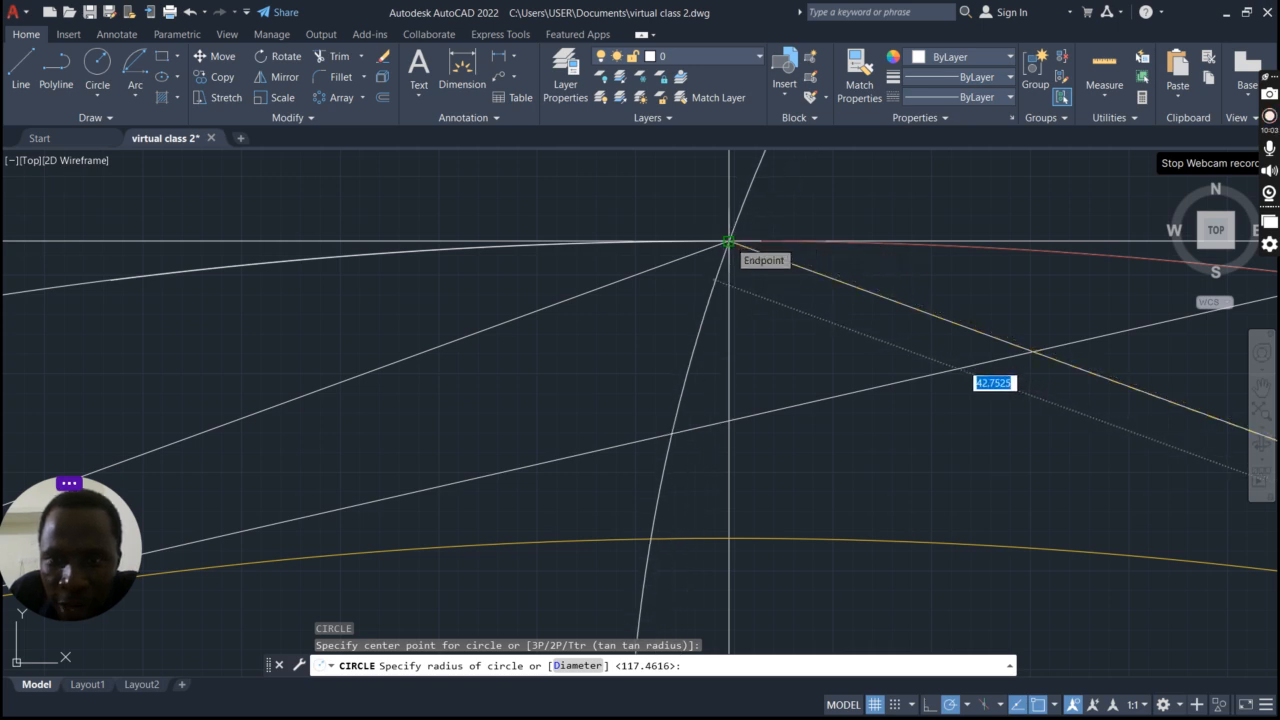
{"action": "left_click", "coordinate": [729, 241]}
{"action": "scroll", "coordinate": [729, 245], "scroll_direction": "down", "scroll_amount": 4}
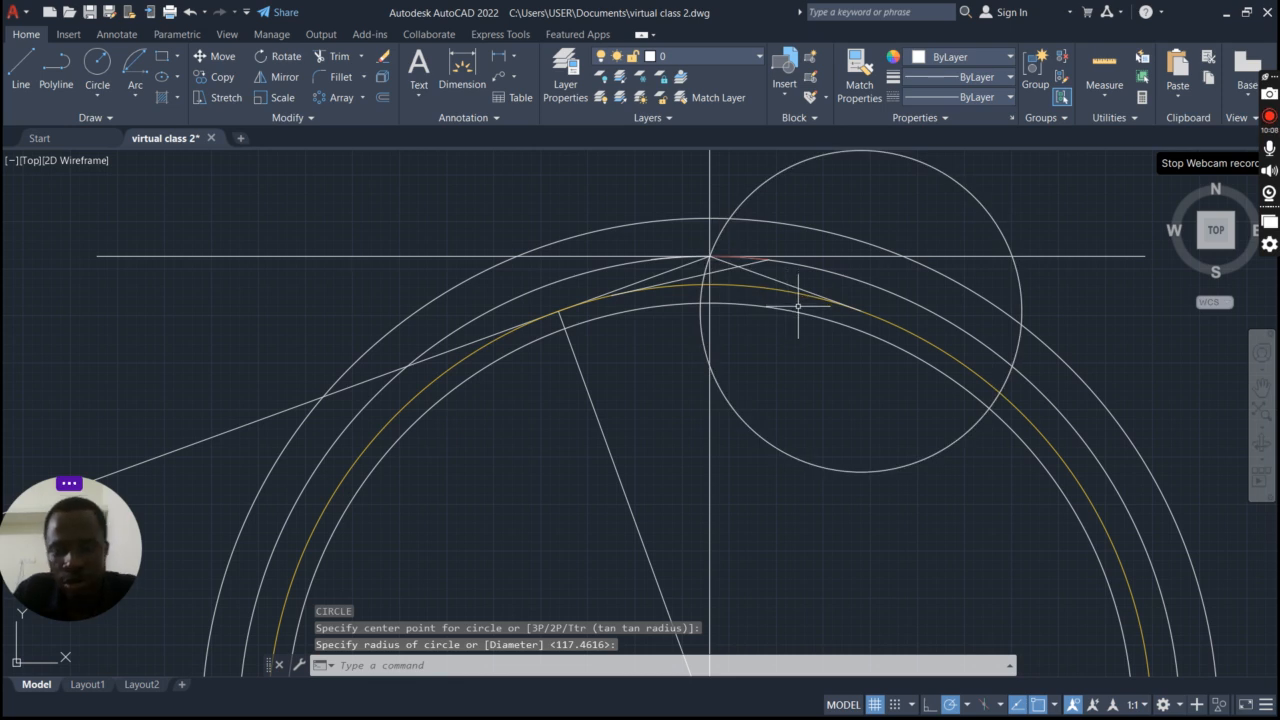
Step: Draw a circle centred on the left tangent point of the base circle, passing through the red arc's right end
{"action": "key", "text": "Return"}
{"action": "scroll", "coordinate": [590, 290], "scroll_direction": "up", "scroll_amount": 5}
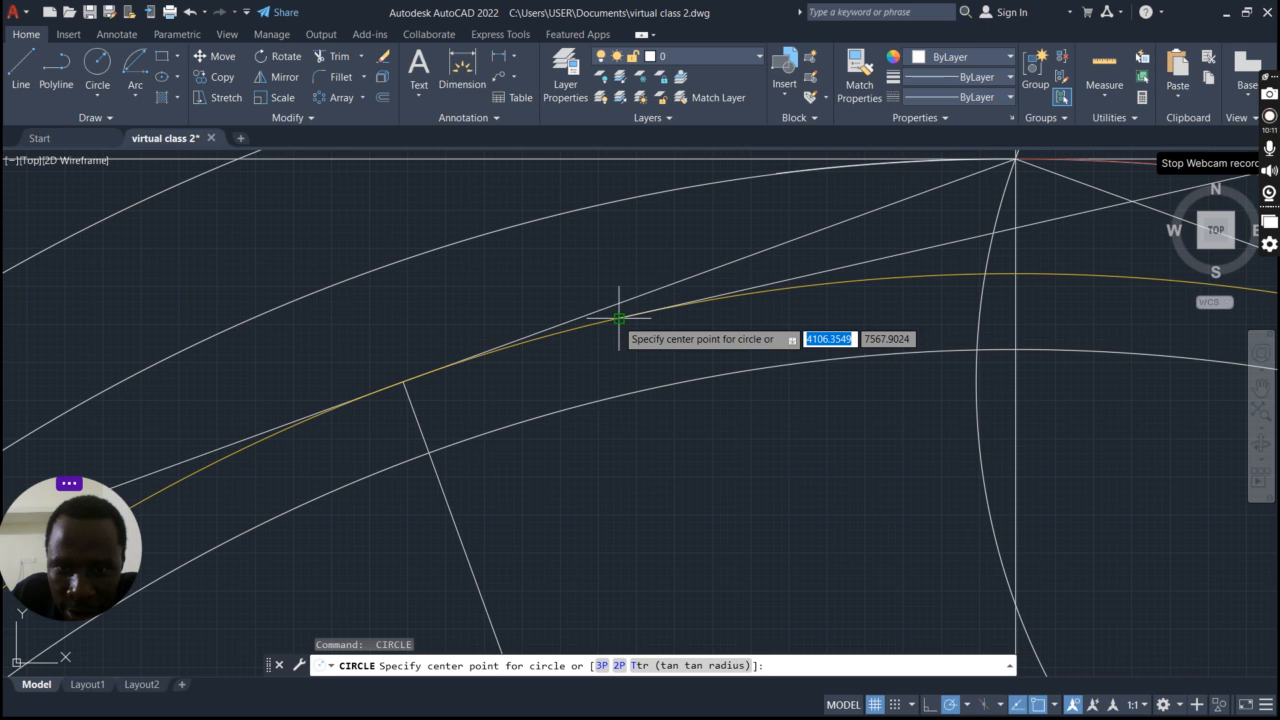
{"action": "left_click", "coordinate": [619, 318]}
{"action": "scroll", "coordinate": [815, 430], "scroll_direction": "down", "scroll_amount": 2}
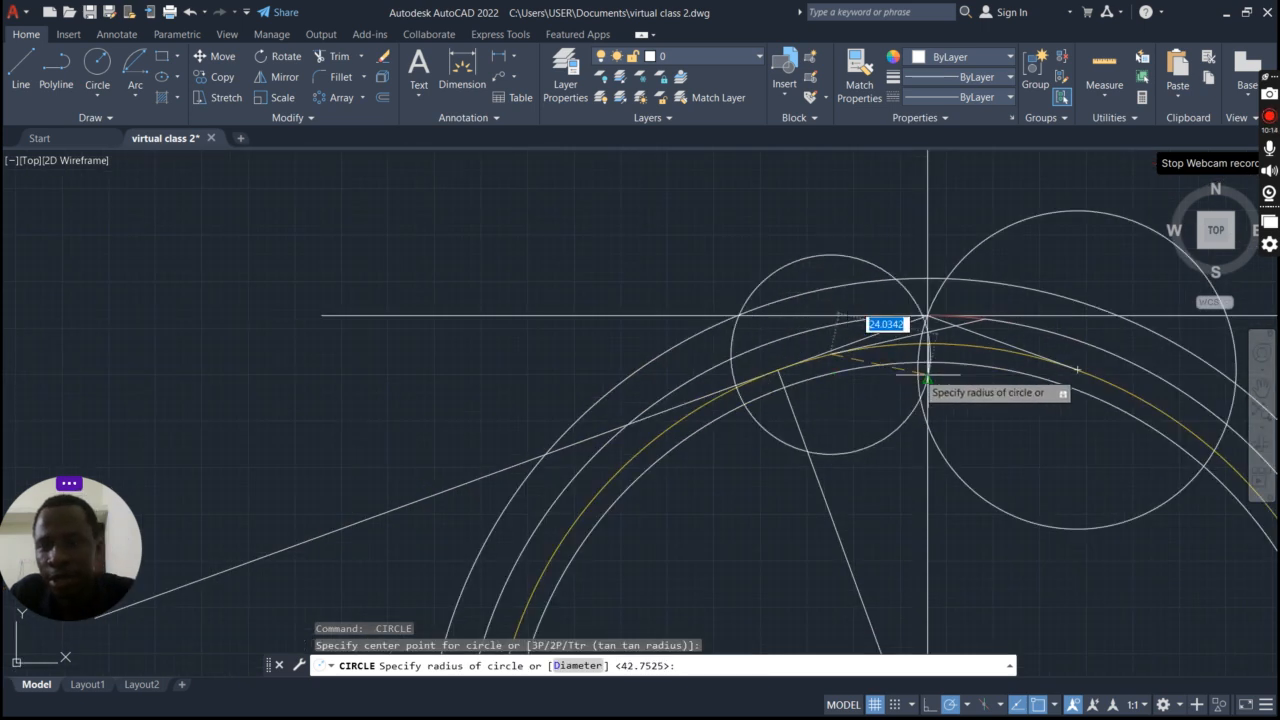
{"action": "left_click", "coordinate": [985, 319]}
{"action": "scroll", "coordinate": [872, 290], "scroll_direction": "down", "scroll_amount": 2}
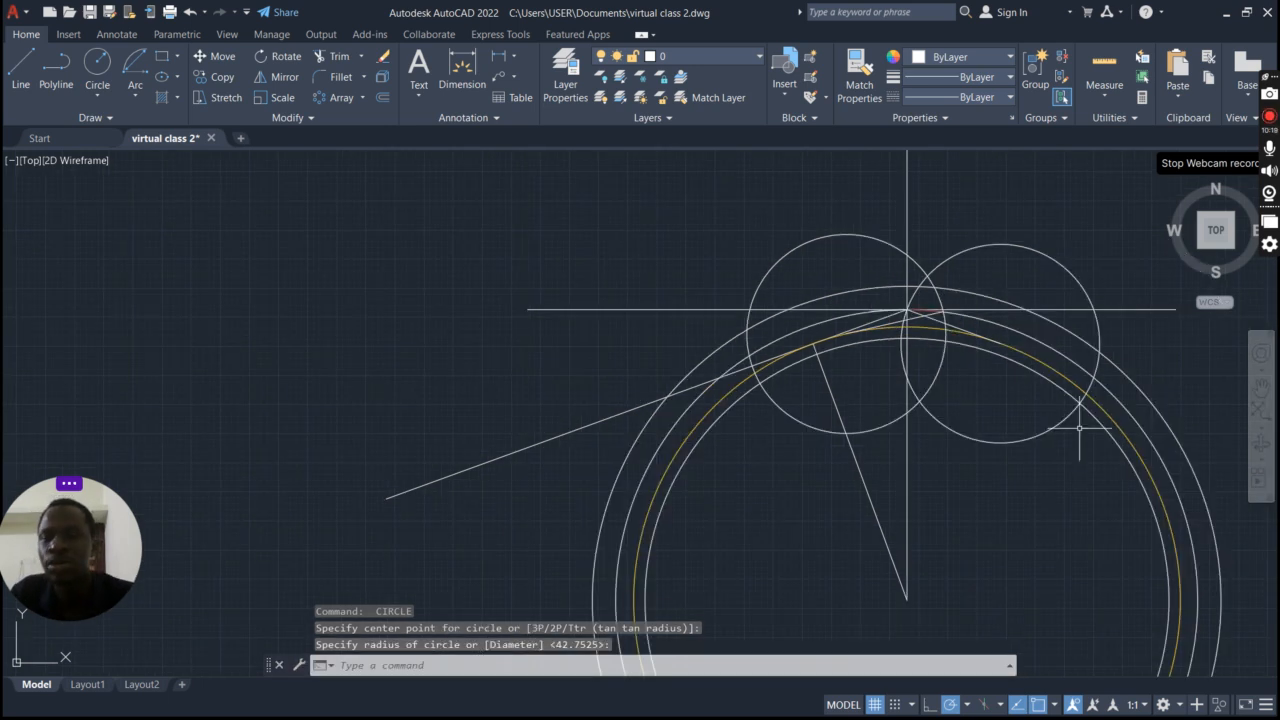
Step: Erase the construction lines: the horizontal tangent, the radius to the base circle, the vertical centre line and the long sloping pressure line
{"action": "scroll", "coordinate": [1075, 390], "scroll_direction": "down", "scroll_amount": 2}
{"action": "scroll", "coordinate": [1105, 380], "scroll_direction": "up", "scroll_amount": 5}
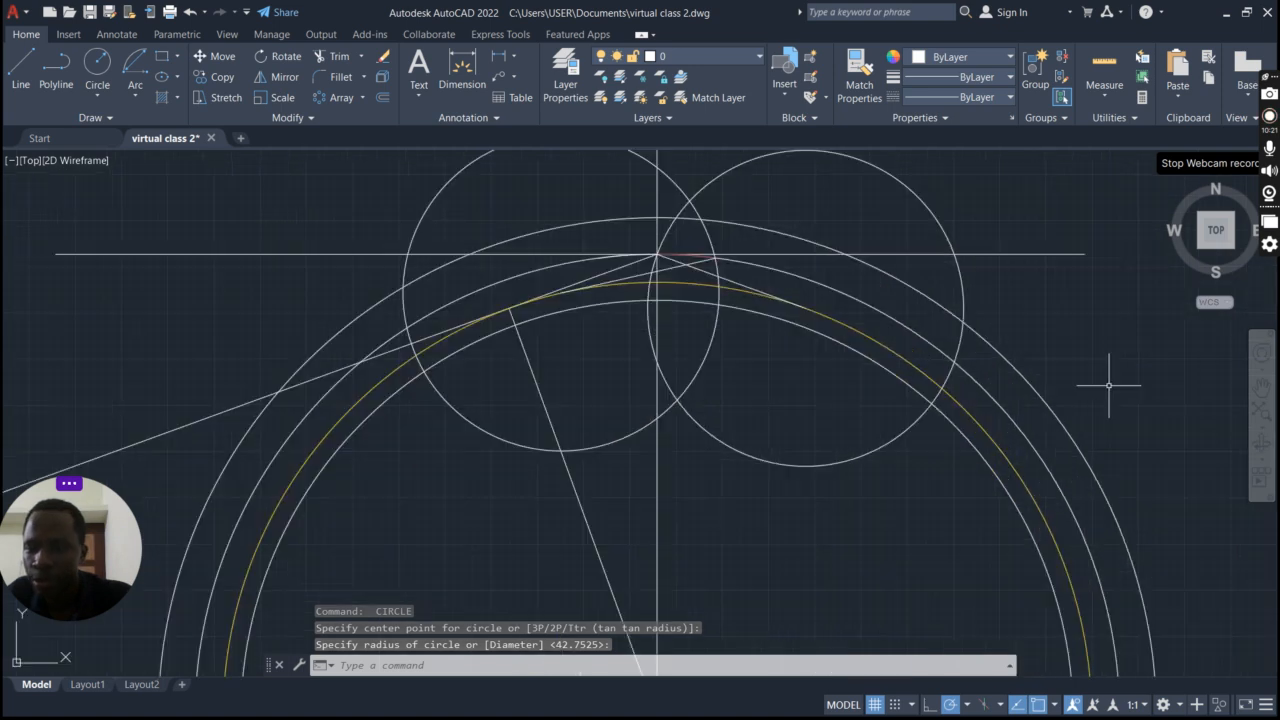
{"action": "scroll", "coordinate": [1103, 385], "scroll_direction": "down", "scroll_amount": 2}
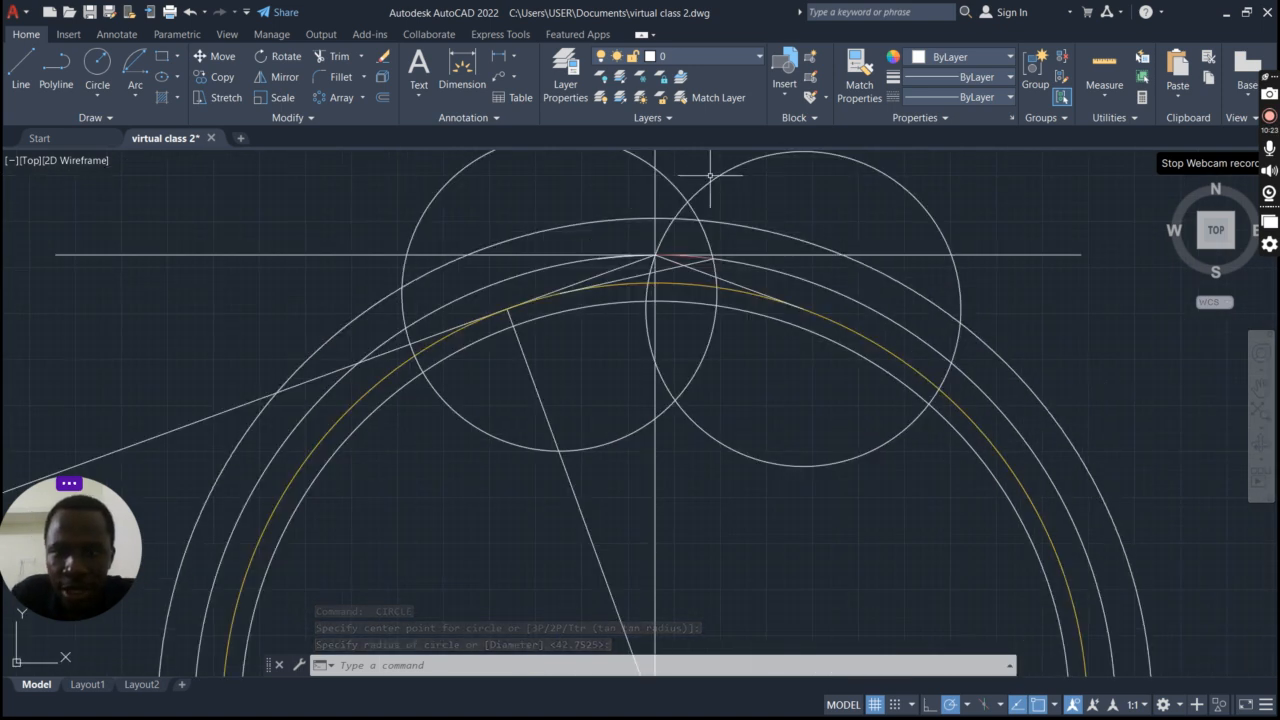
{"action": "left_click", "coordinate": [895, 255]}
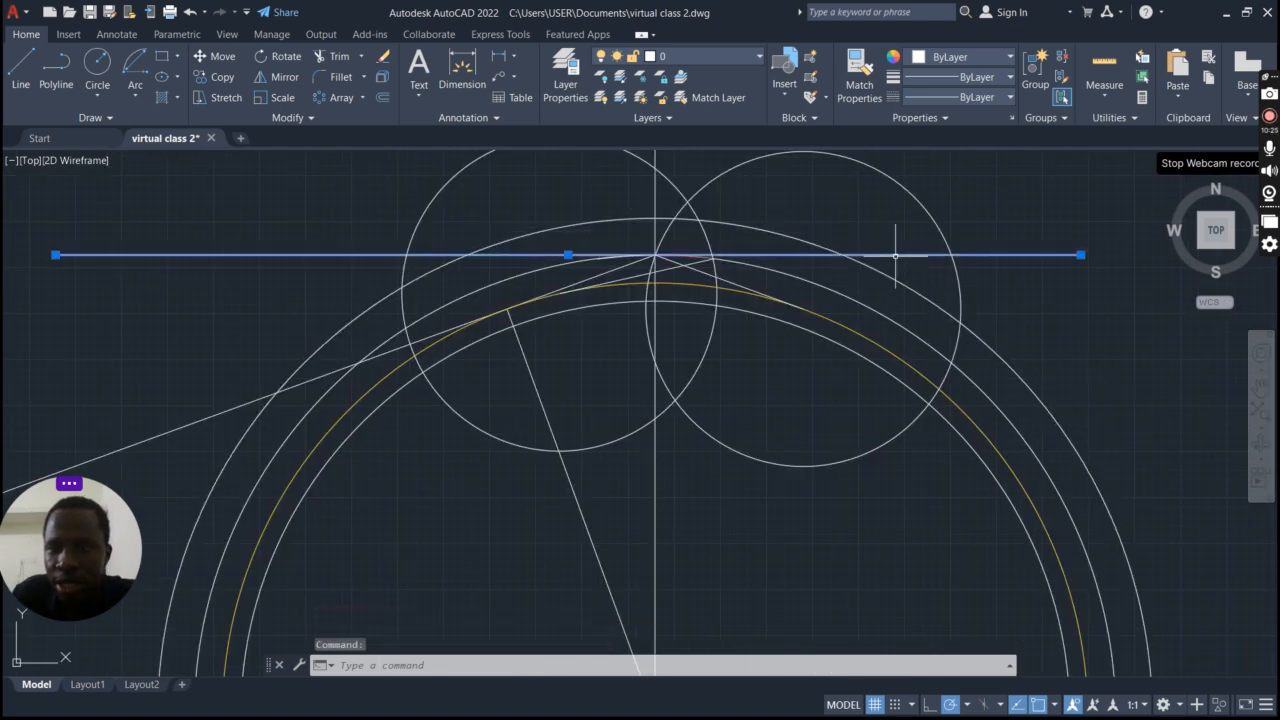
{"action": "key", "text": "Delete"}
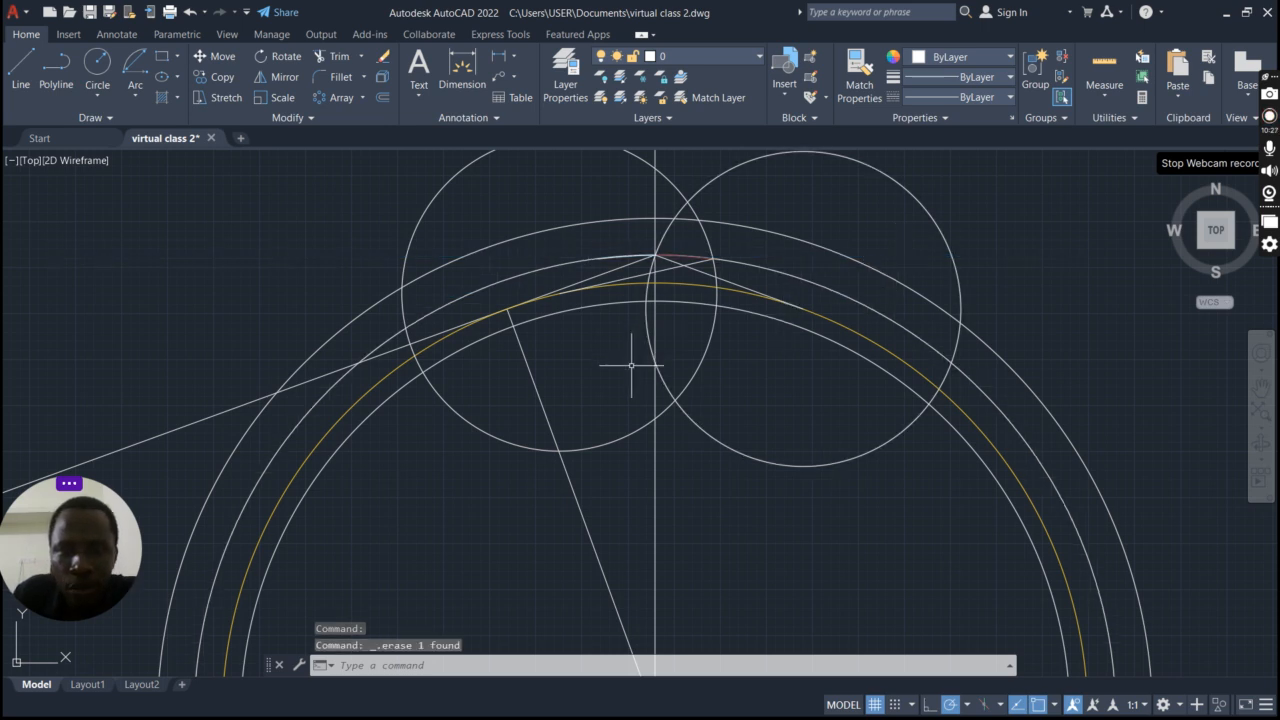
{"action": "left_click", "coordinate": [536, 382]}
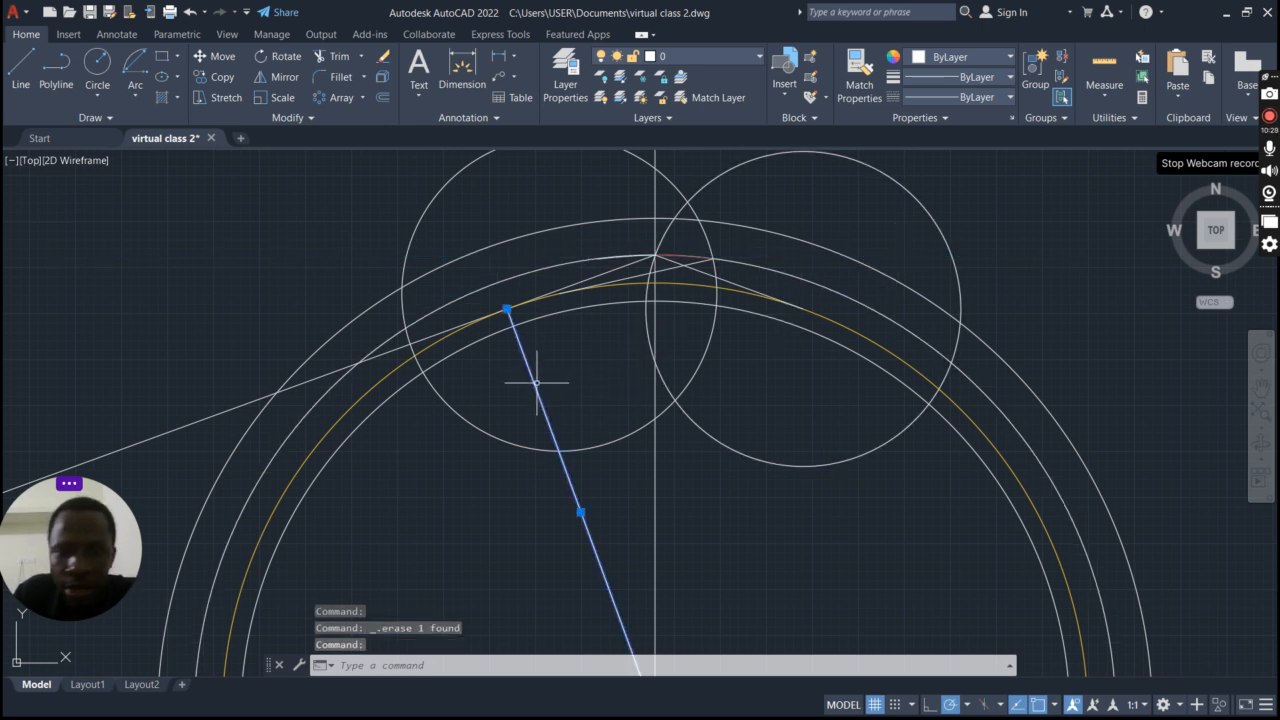
{"action": "key", "text": "Delete"}
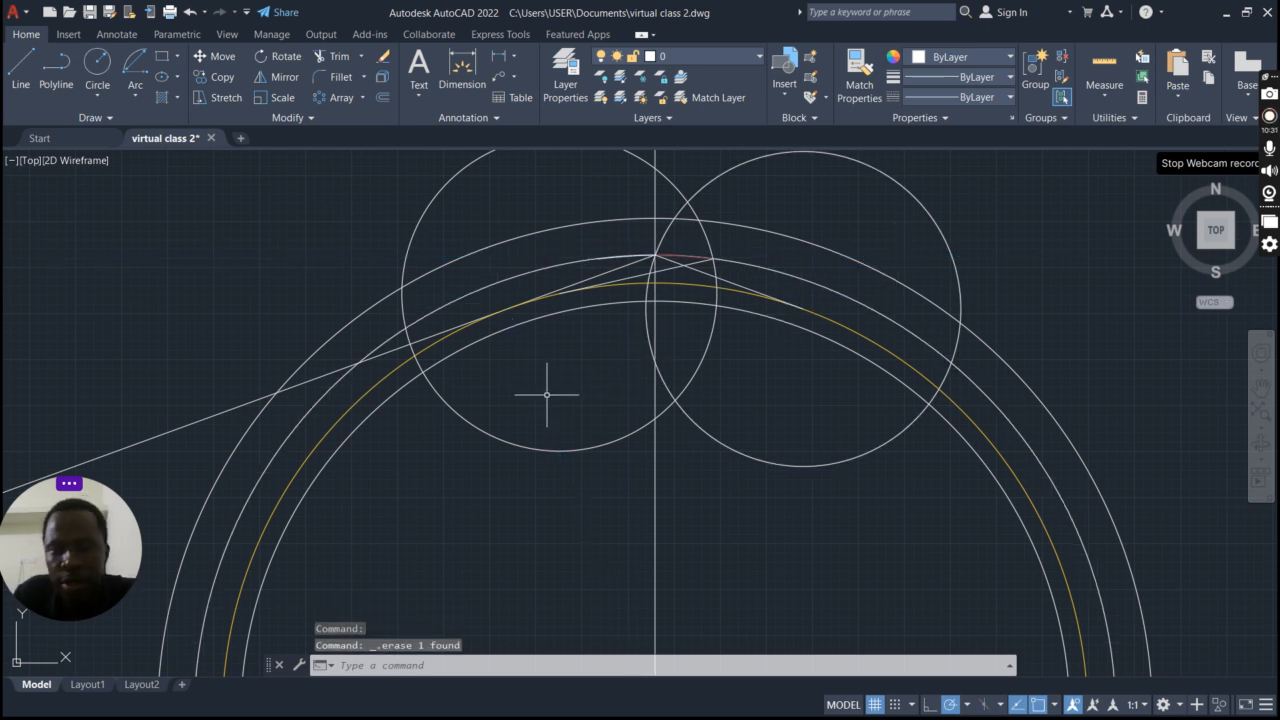
{"action": "left_click", "coordinate": [653, 451]}
{"action": "key", "text": "Delete"}
{"action": "scroll", "coordinate": [893, 410], "scroll_direction": "down", "scroll_amount": 2}
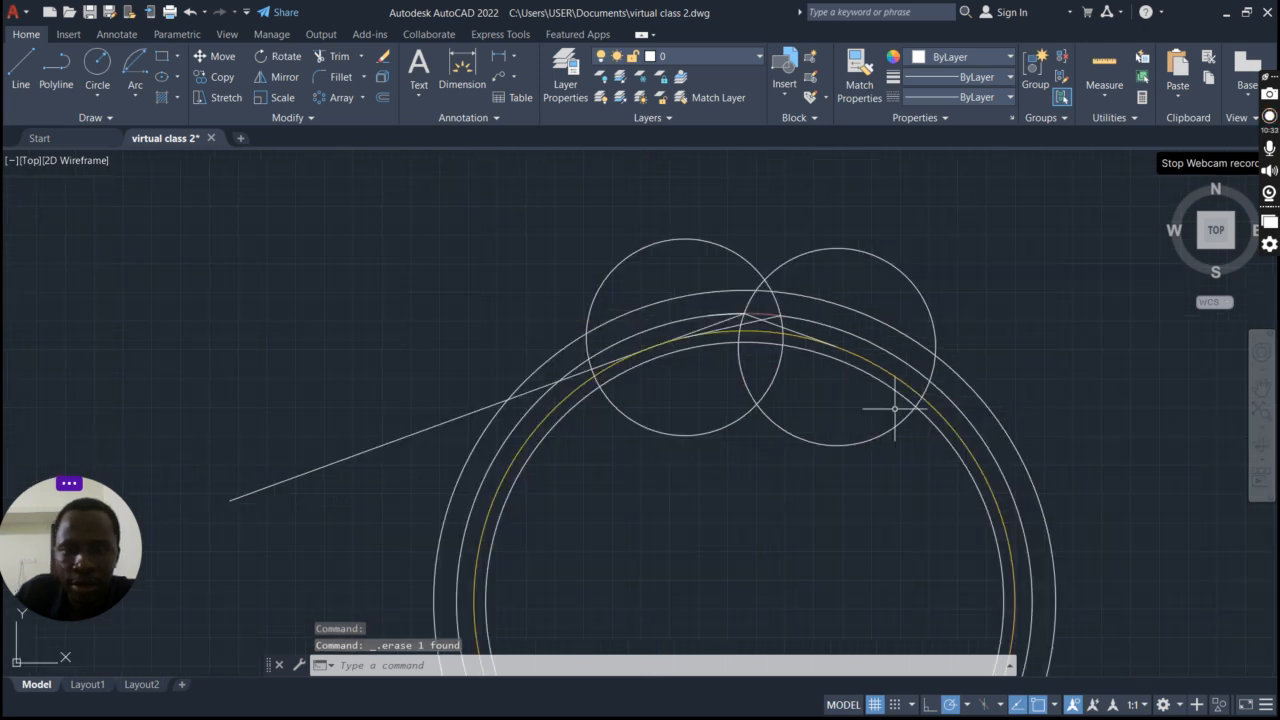
{"action": "left_click", "coordinate": [468, 411]}
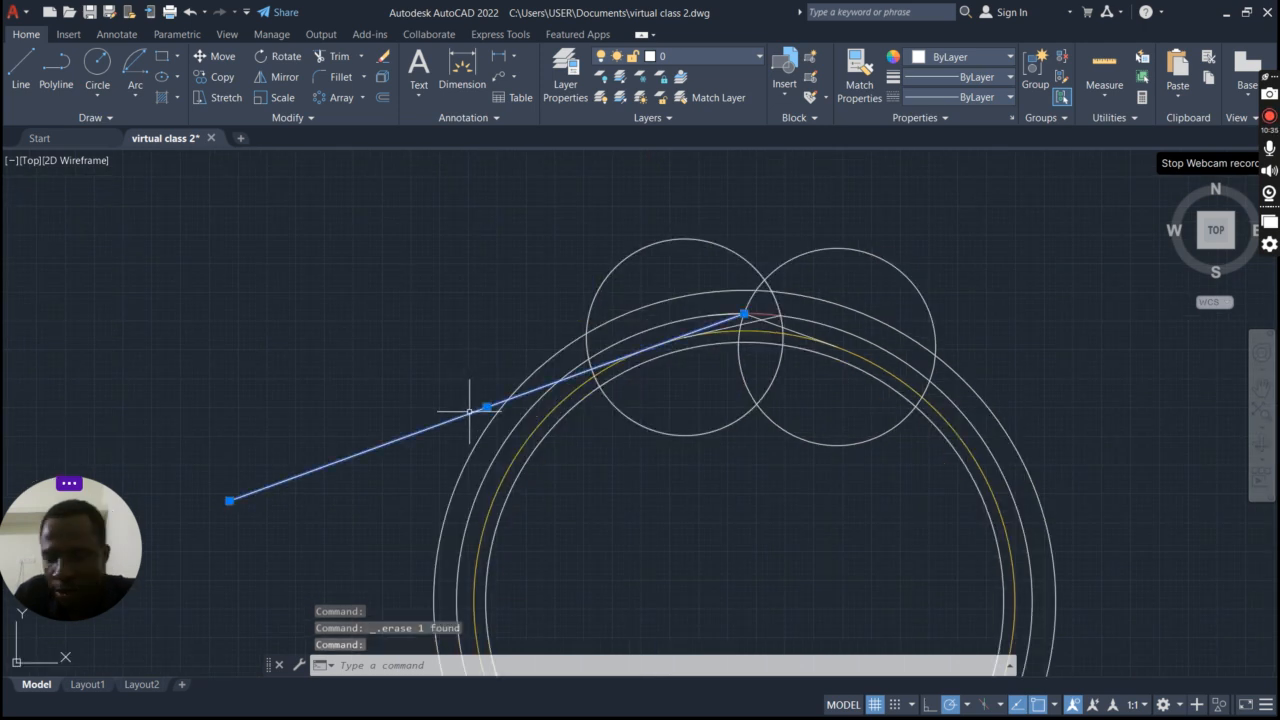
{"action": "key", "text": "Delete"}
{"action": "scroll", "coordinate": [770, 320], "scroll_direction": "up", "scroll_amount": 4}
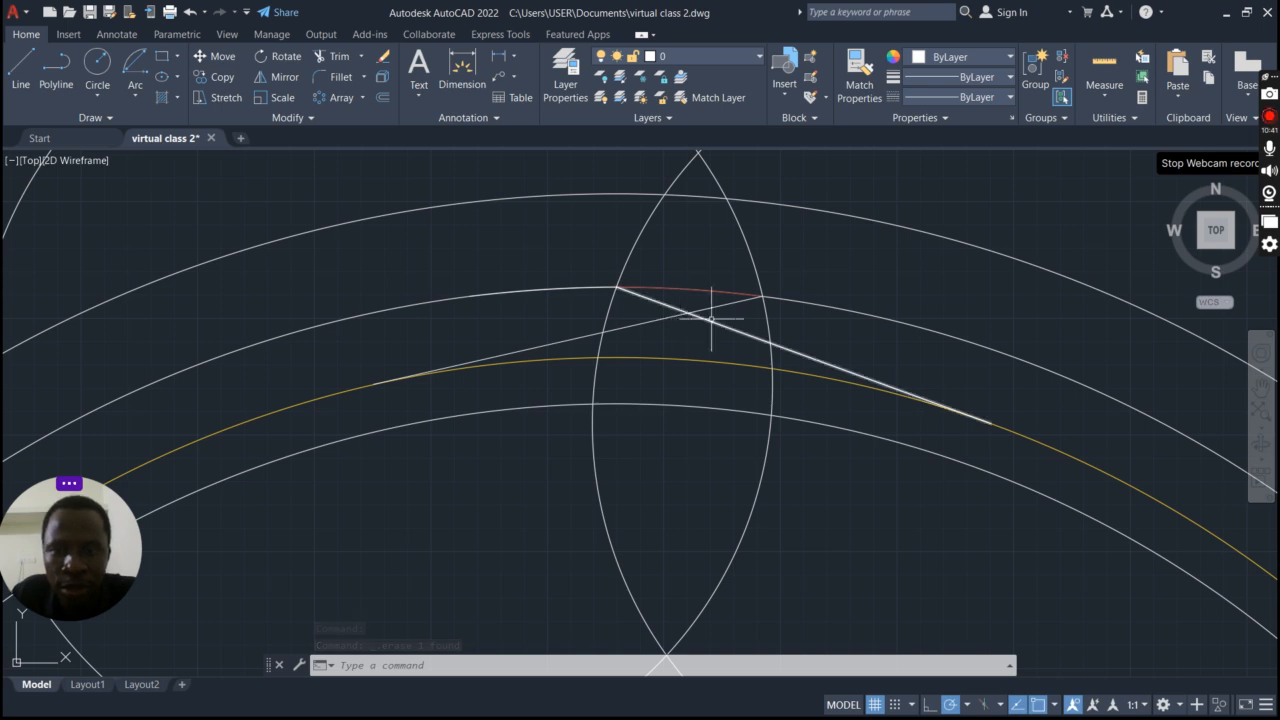
Step: Erase the two lines running to the base-circle tangent points and the red tooth-thickness arc
{"action": "scroll", "coordinate": [722, 318], "scroll_direction": "down", "scroll_amount": 2}
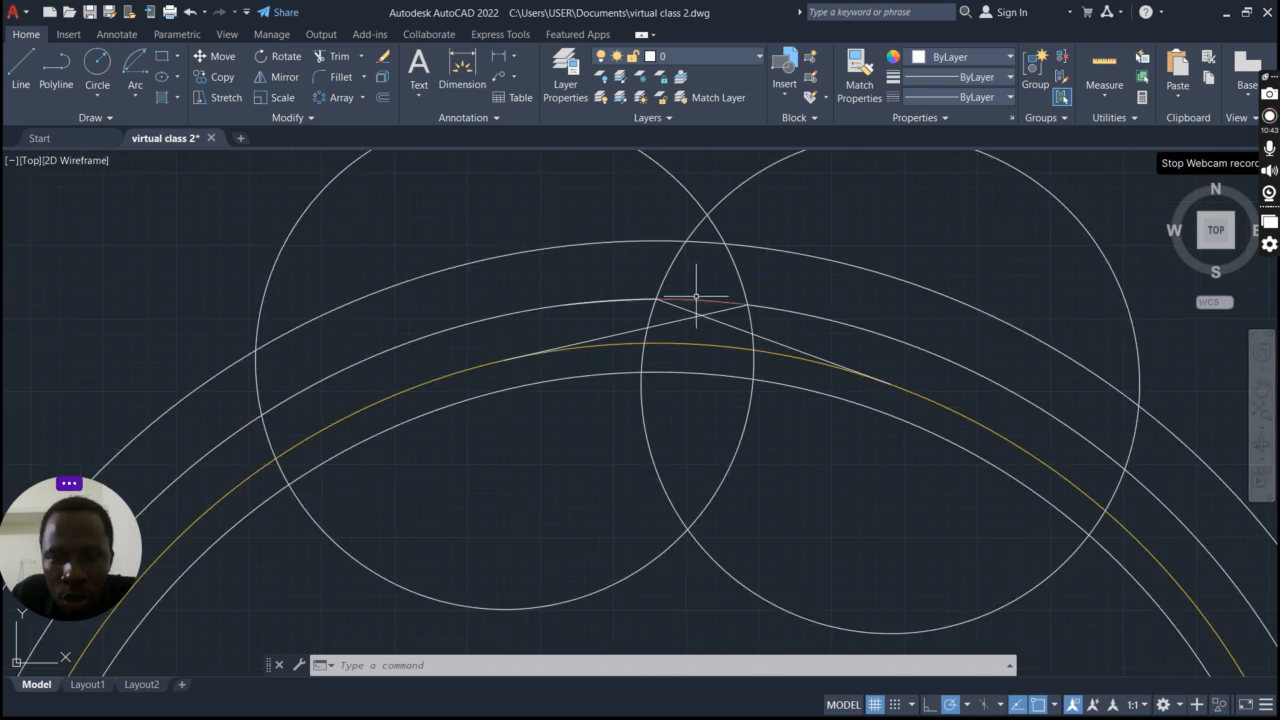
{"action": "scroll", "coordinate": [696, 297], "scroll_direction": "up", "scroll_amount": 2}
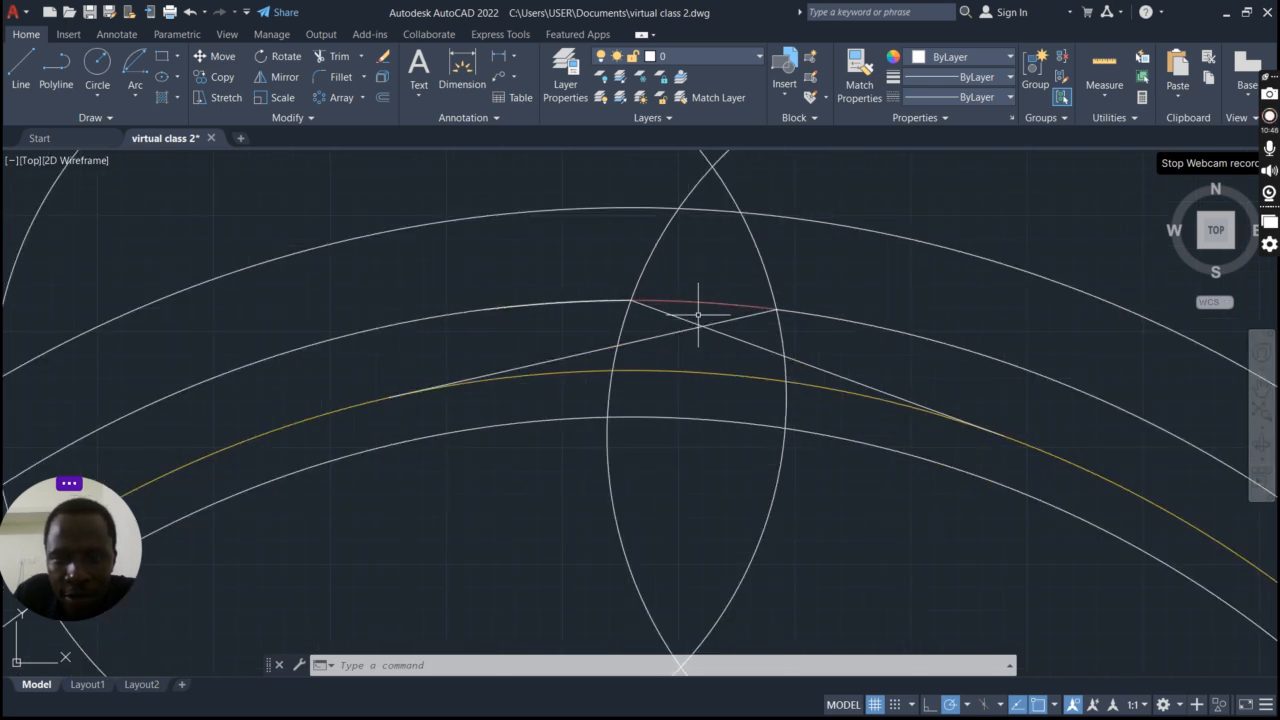
{"action": "left_click", "coordinate": [707, 325]}
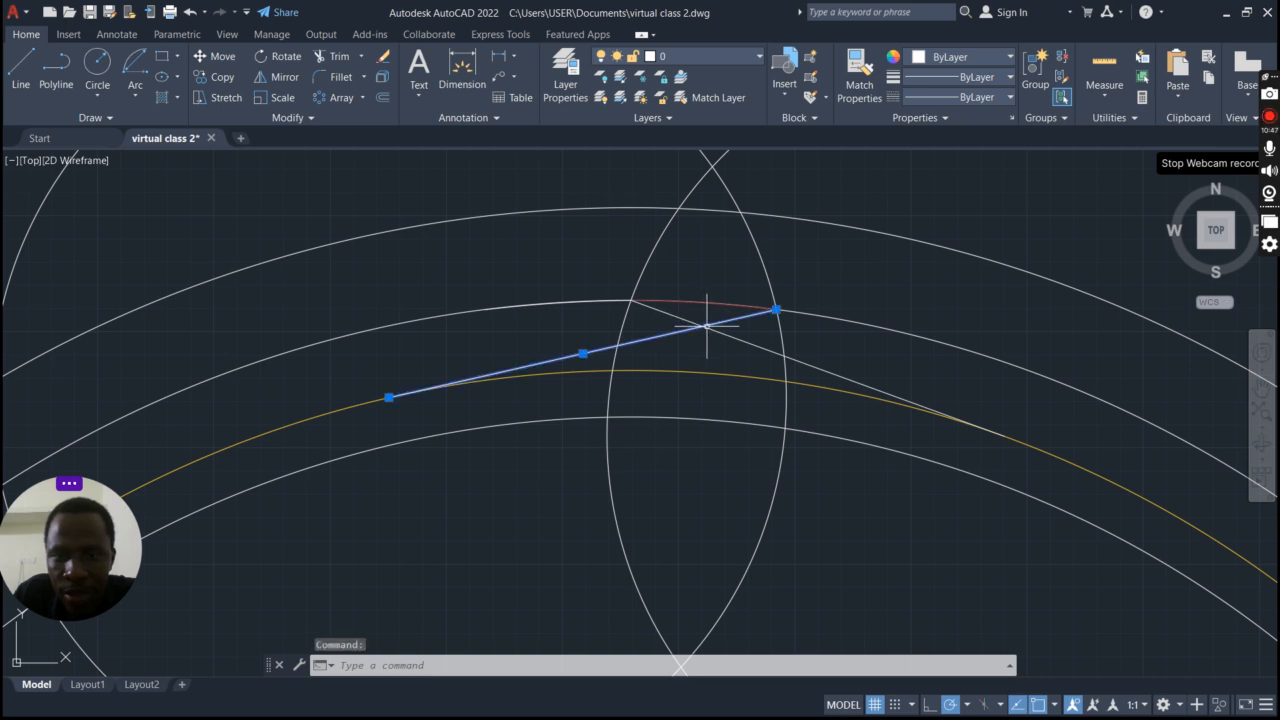
{"action": "key", "text": "Delete"}
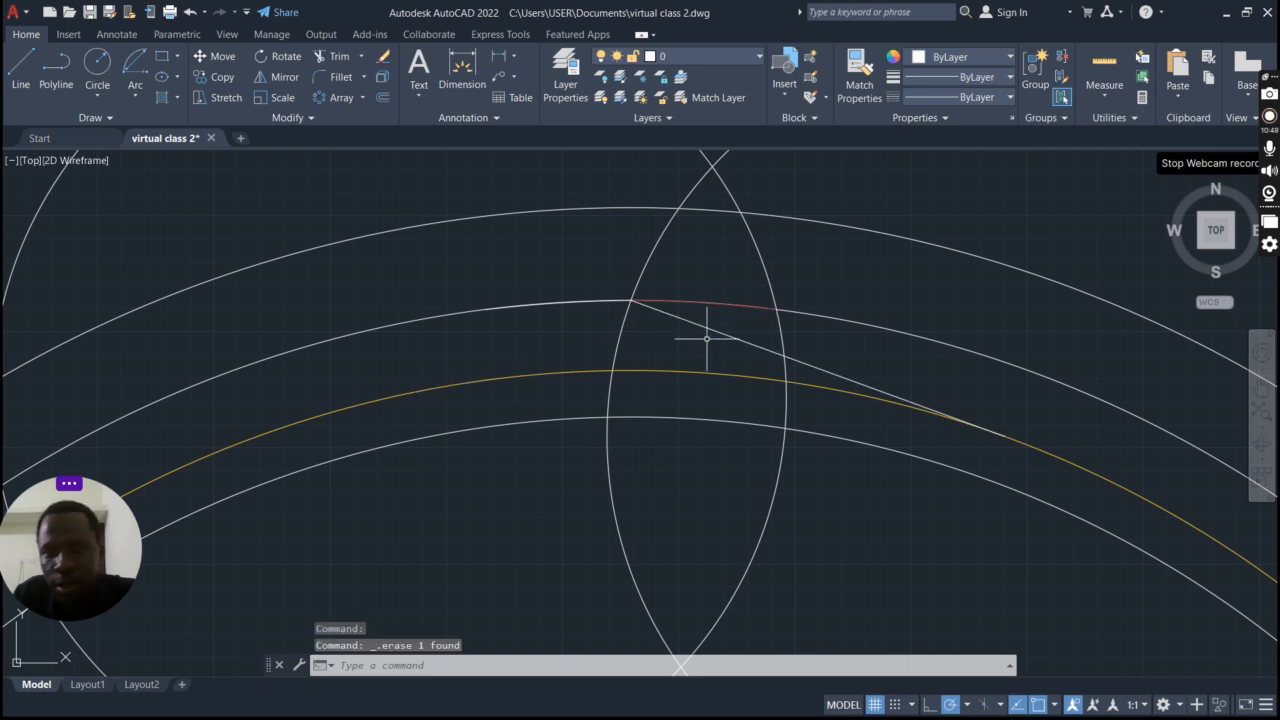
{"action": "left_click", "coordinate": [710, 301]}
{"action": "key", "text": "Delete"}
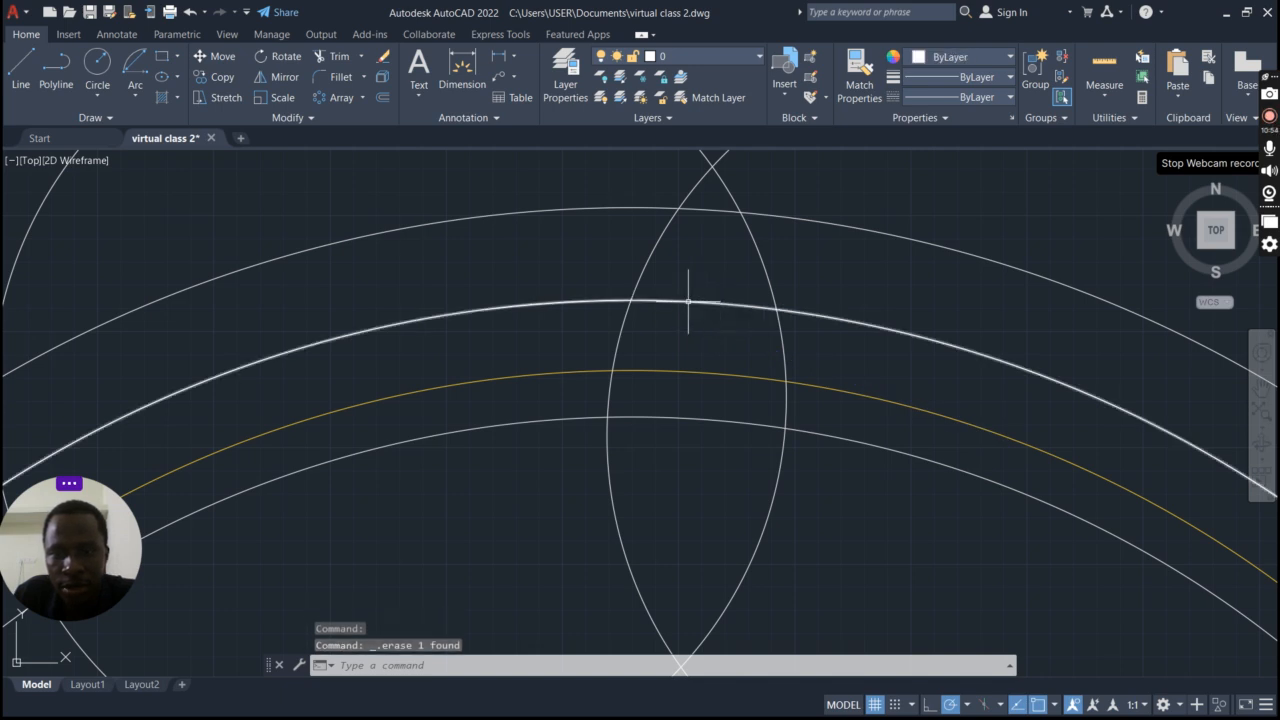
Step: Trim the root circle between the tooth flanks and cut the two flank circles back above the addendum circle and below the root circle
{"action": "scroll", "coordinate": [700, 294], "scroll_direction": "down", "scroll_amount": 2}
{"action": "type", "text": "tr"}
{"action": "key", "text": "Return"}
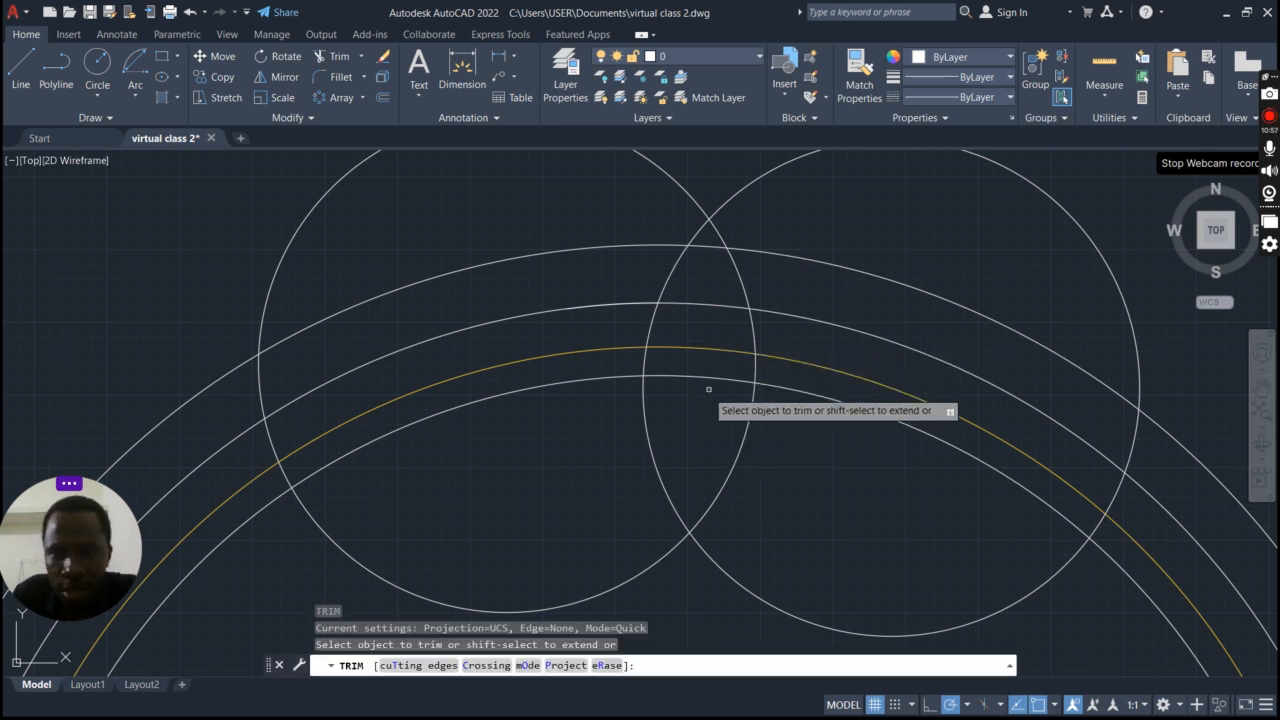
{"action": "left_click", "coordinate": [709, 379]}
{"action": "left_click", "coordinate": [716, 227]}
{"action": "left_click", "coordinate": [698, 232]}
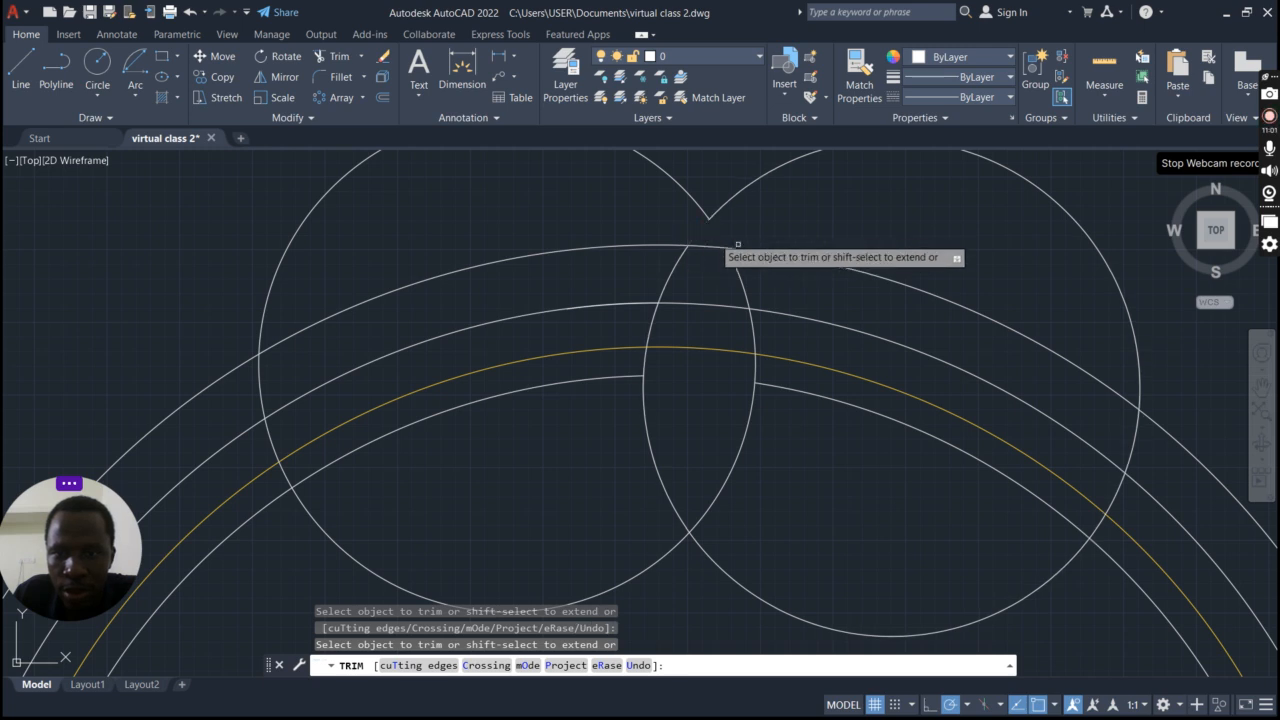
{"action": "left_click", "coordinate": [752, 402]}
{"action": "left_click", "coordinate": [641, 402]}
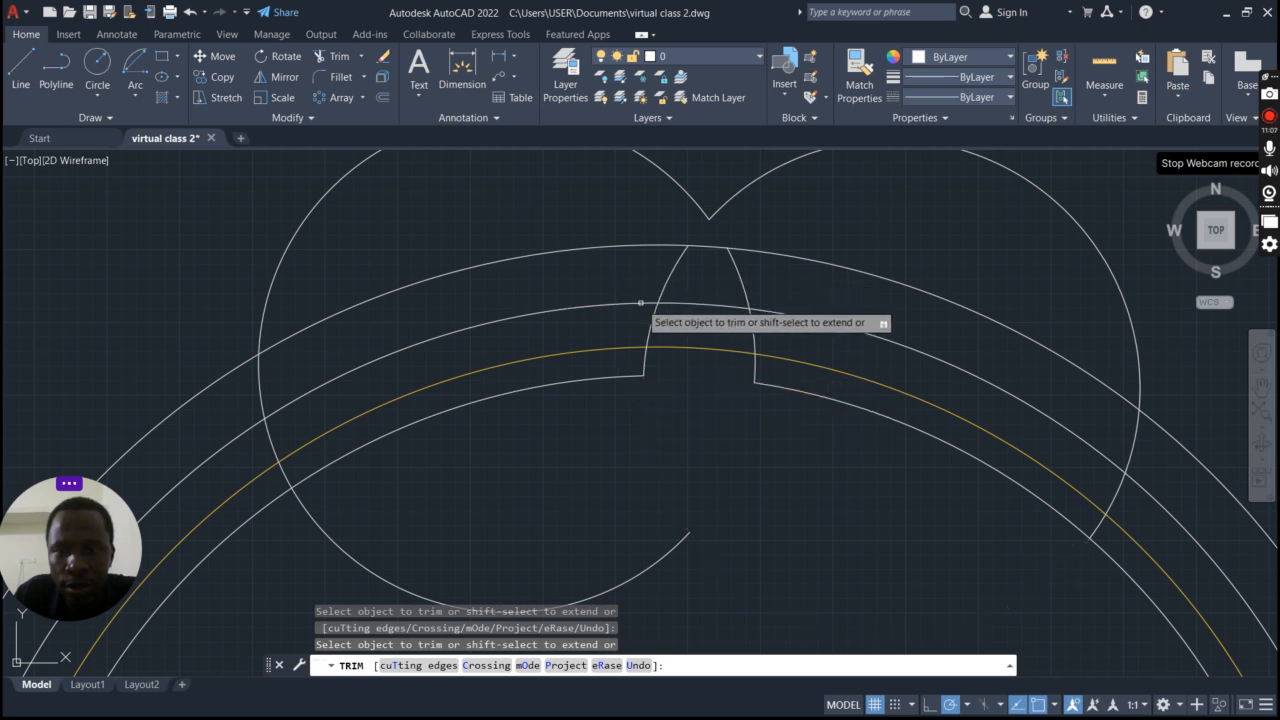
Step: Trim the pitch circle inside and beside the tooth, and the addendum circle on both sides of the tooth tip
{"action": "left_click", "coordinate": [683, 303]}
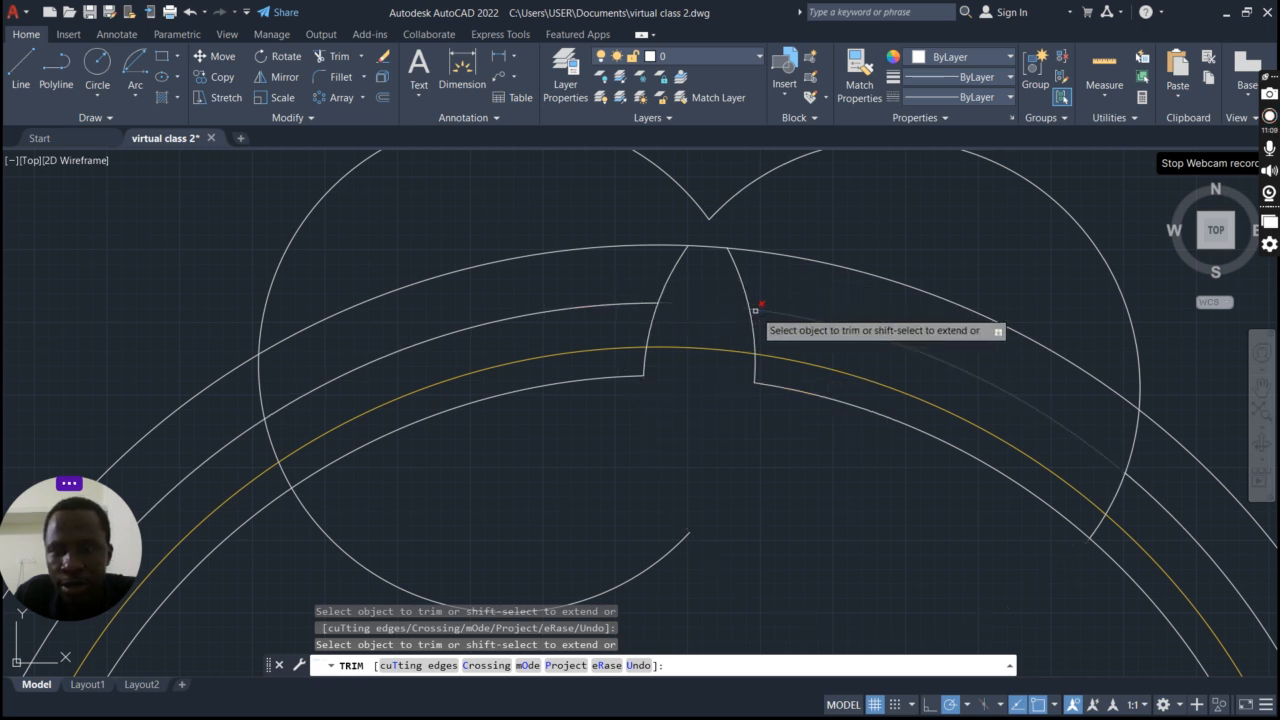
{"action": "left_click", "coordinate": [760, 308]}
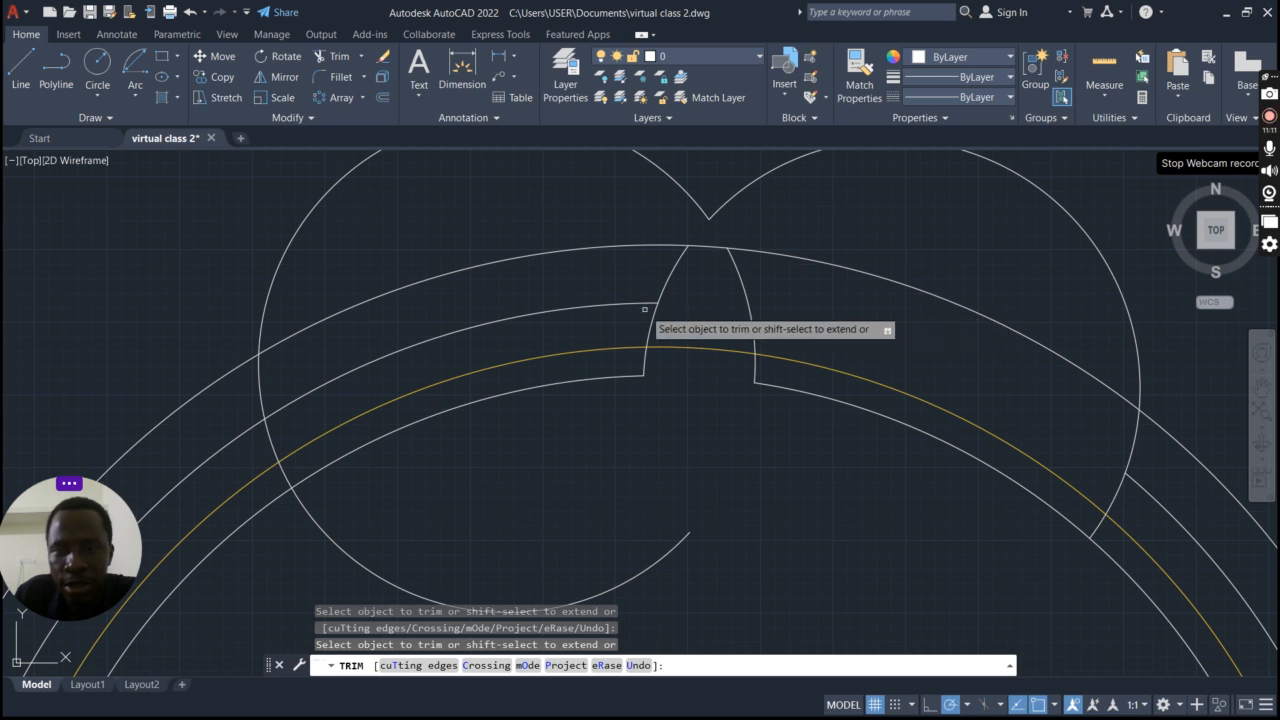
{"action": "left_click", "coordinate": [666, 250]}
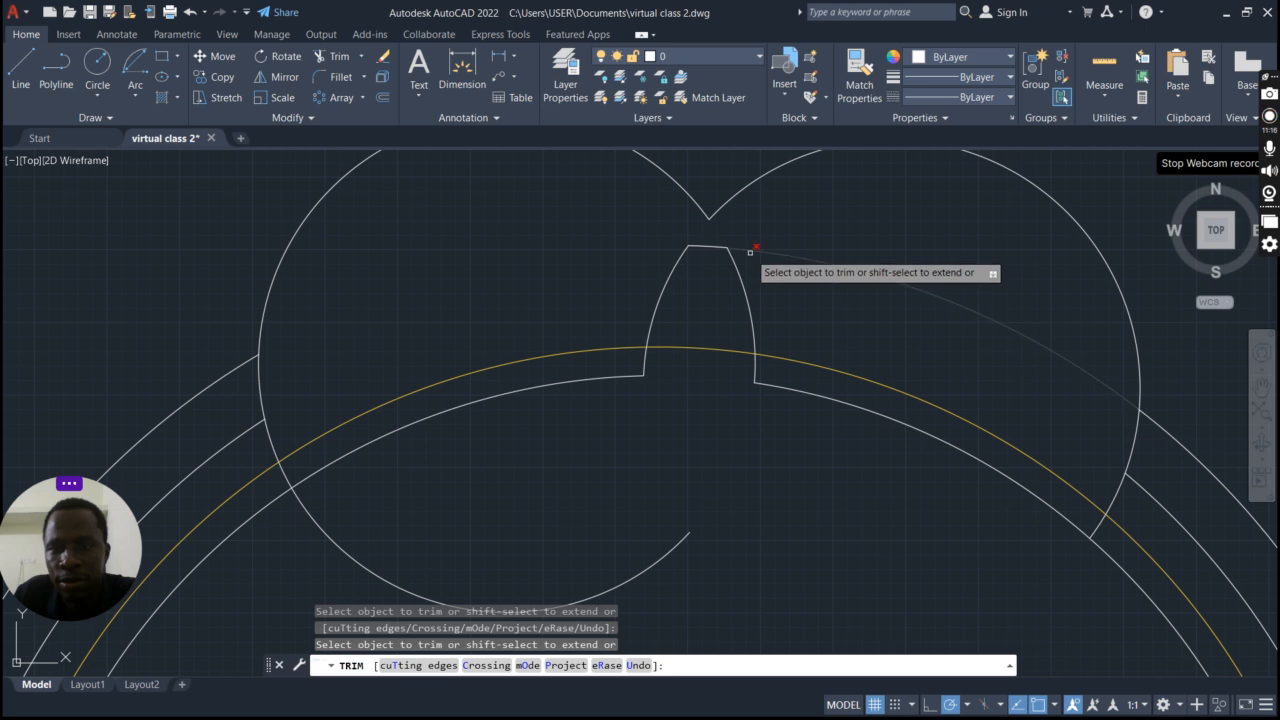
{"action": "scroll", "coordinate": [869, 243], "scroll_direction": "down", "scroll_amount": 4}
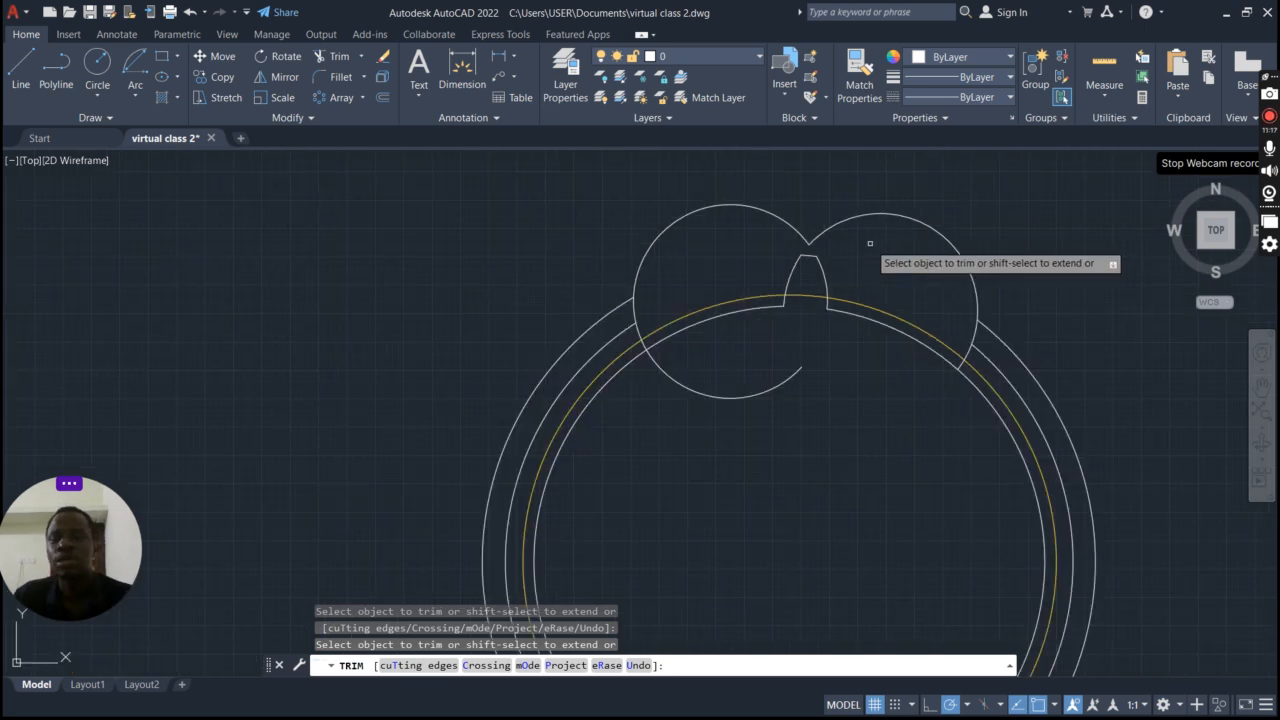
{"action": "key", "text": "Escape"}
Step: Erase the two leftover flank-circle arcs and the remaining arcs of the addendum and pitch circles
{"action": "left_click", "coordinate": [903, 192]}
{"action": "left_click", "coordinate": [742, 231]}
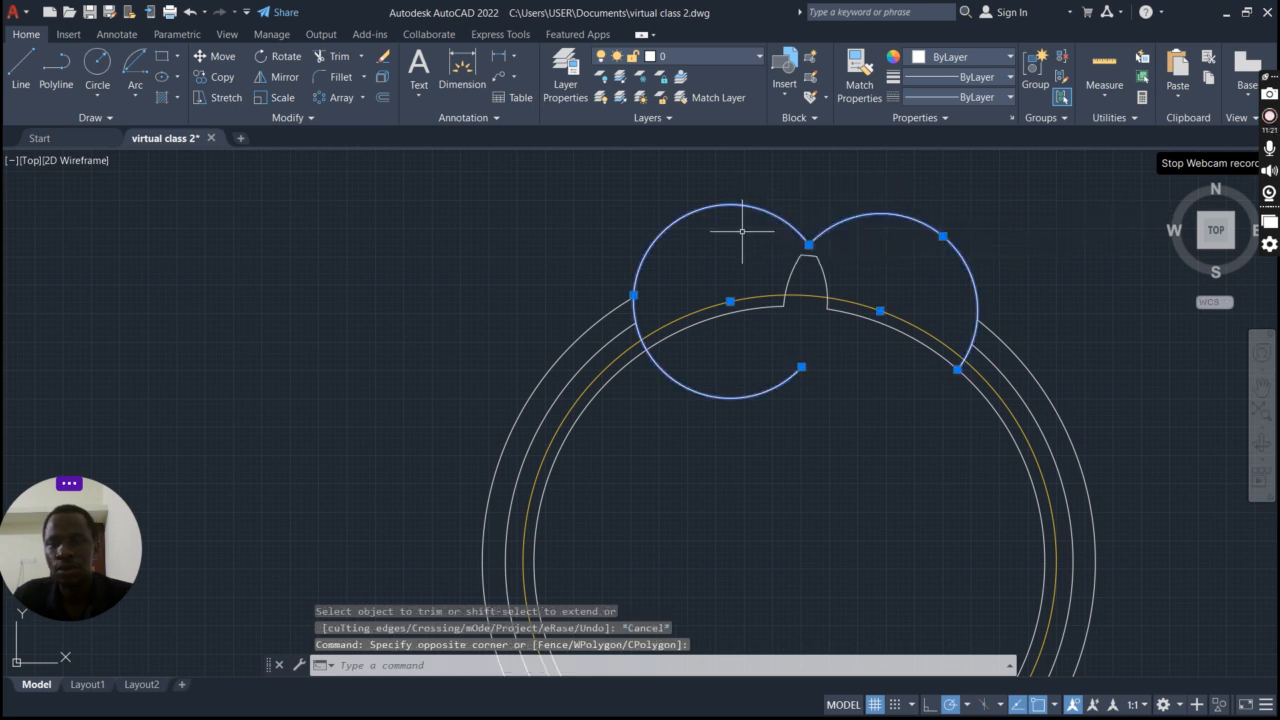
{"action": "key", "text": "Delete"}
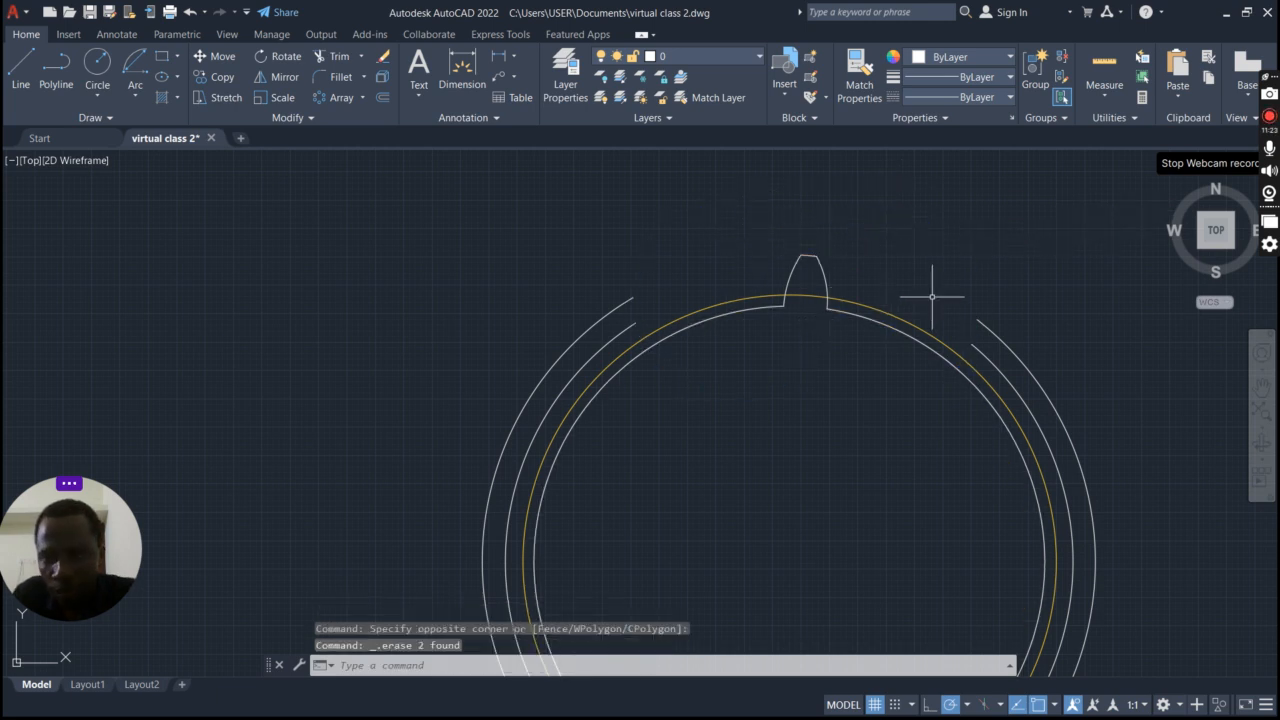
{"action": "scroll", "coordinate": [932, 296], "scroll_direction": "down", "scroll_amount": 2}
{"action": "scroll", "coordinate": [986, 337], "scroll_direction": "up", "scroll_amount": 2}
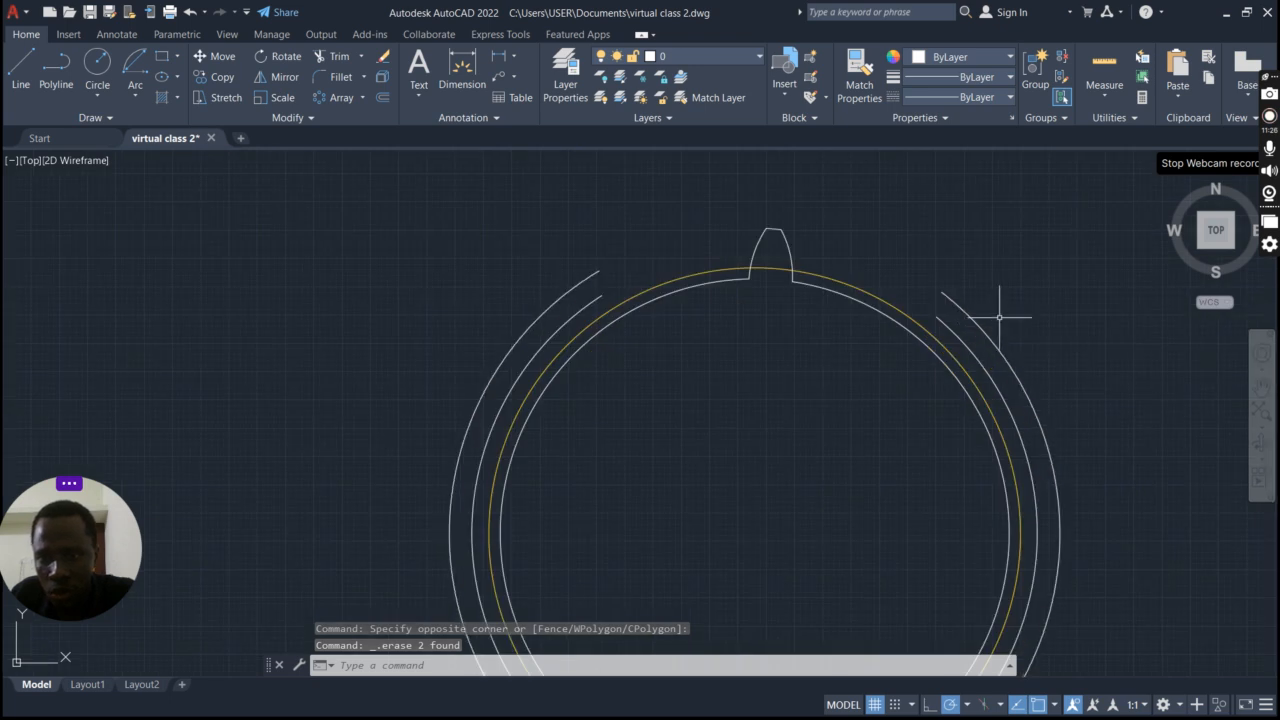
{"action": "left_click", "coordinate": [1010, 306]}
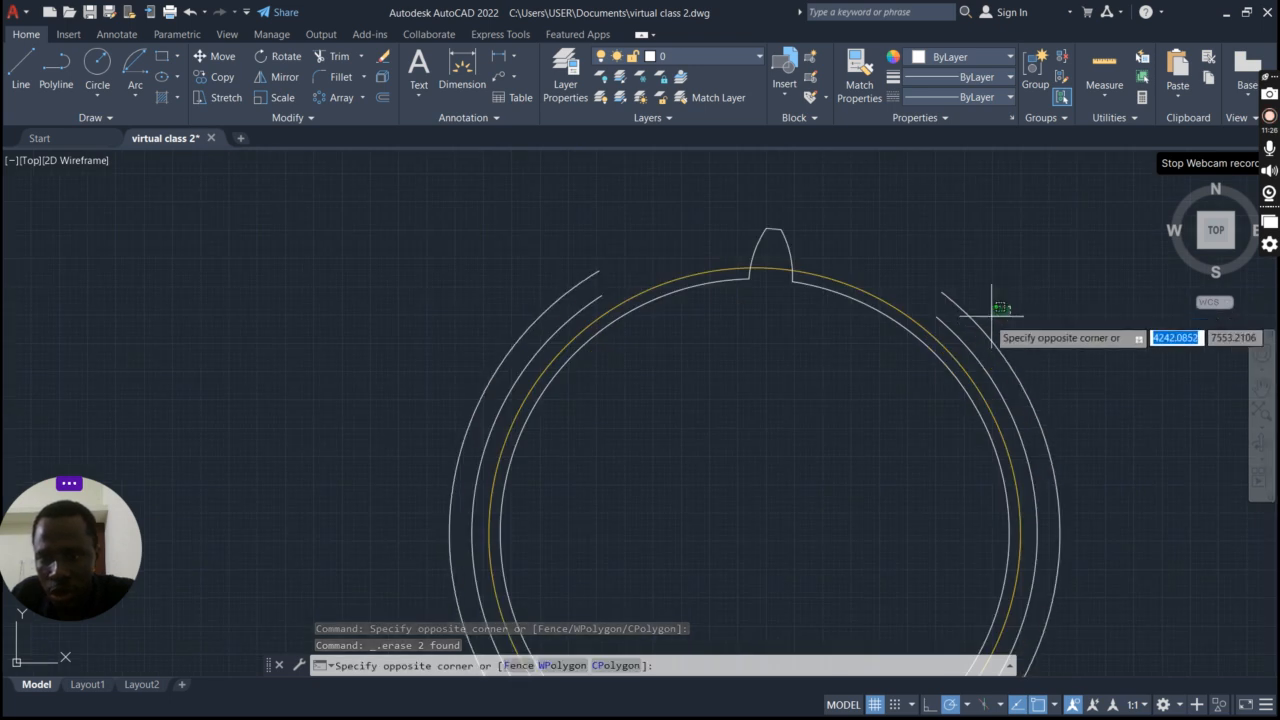
{"action": "left_click", "coordinate": [945, 336]}
{"action": "key", "text": "Delete"}
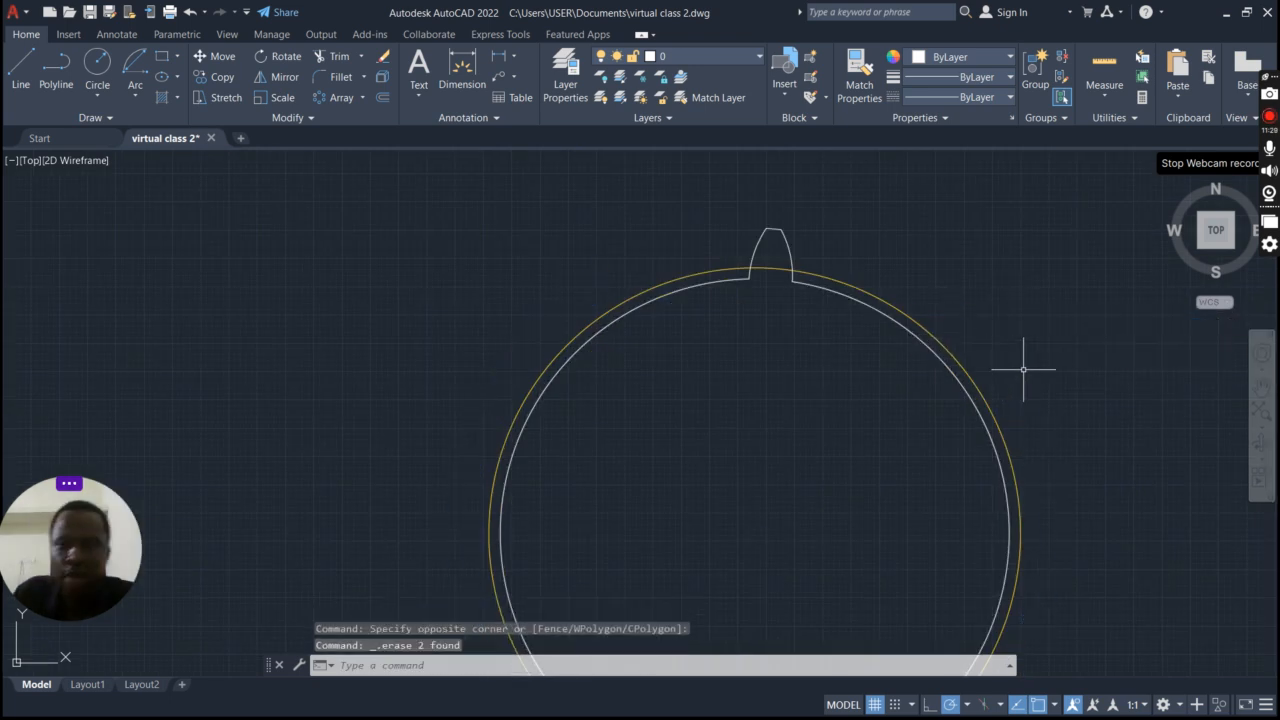
Step: Examine the gear data table beside the reference images for the fillet radius
{"action": "scroll", "coordinate": [1033, 363], "scroll_direction": "down", "scroll_amount": 4}
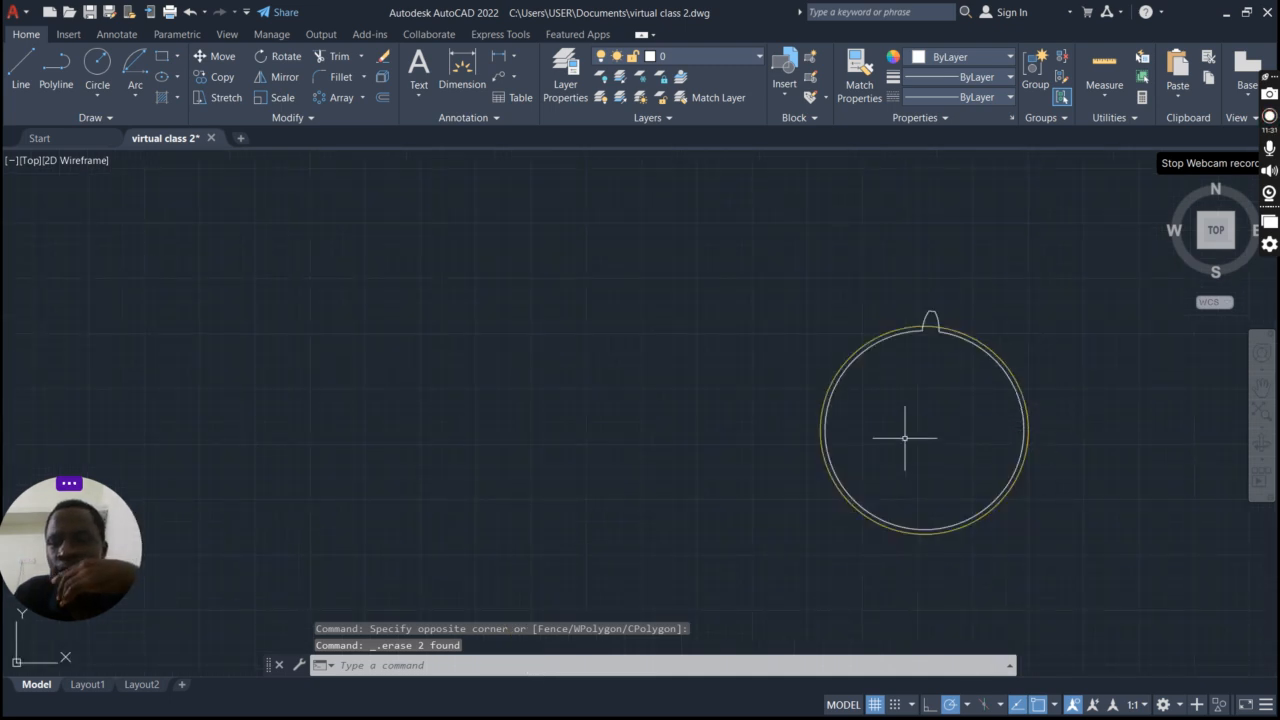
{"action": "left_click", "coordinate": [1020, 407]}
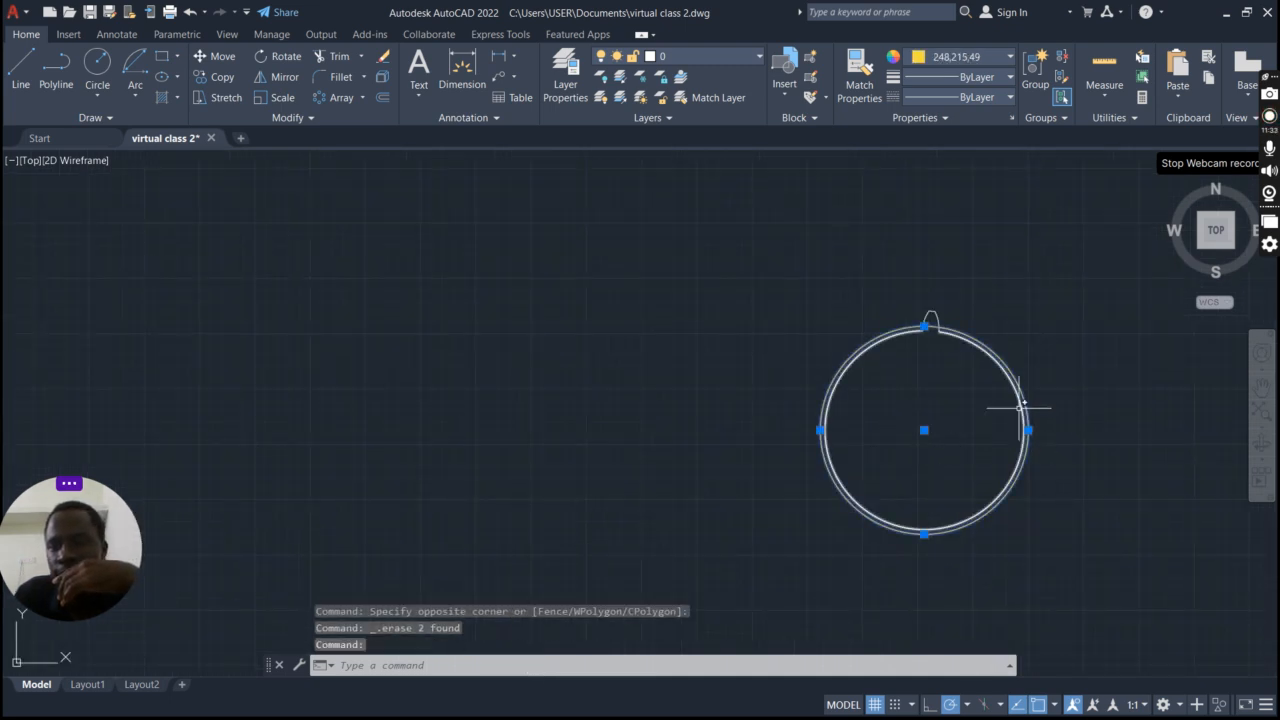
{"action": "scroll", "coordinate": [1000, 340], "scroll_direction": "up", "scroll_amount": 6}
{"action": "scroll", "coordinate": [824, 322], "scroll_direction": "down", "scroll_amount": 12}
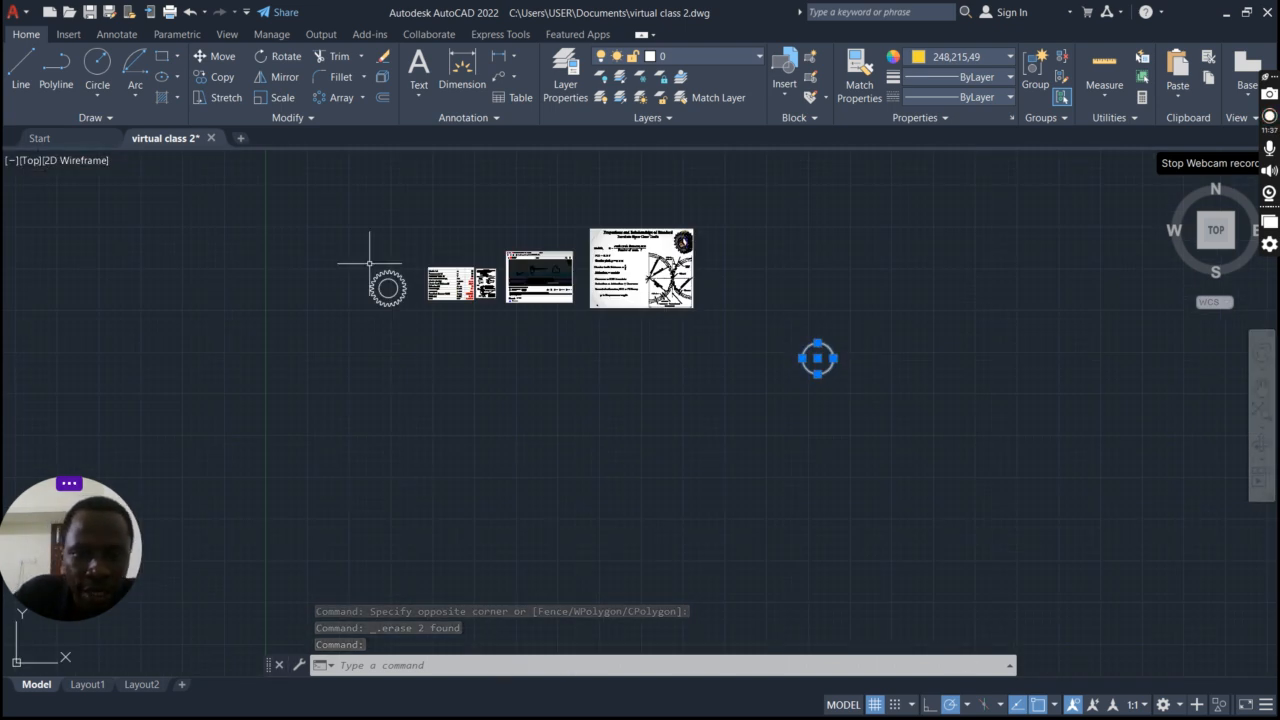
{"action": "scroll", "coordinate": [466, 288], "scroll_direction": "up", "scroll_amount": 6}
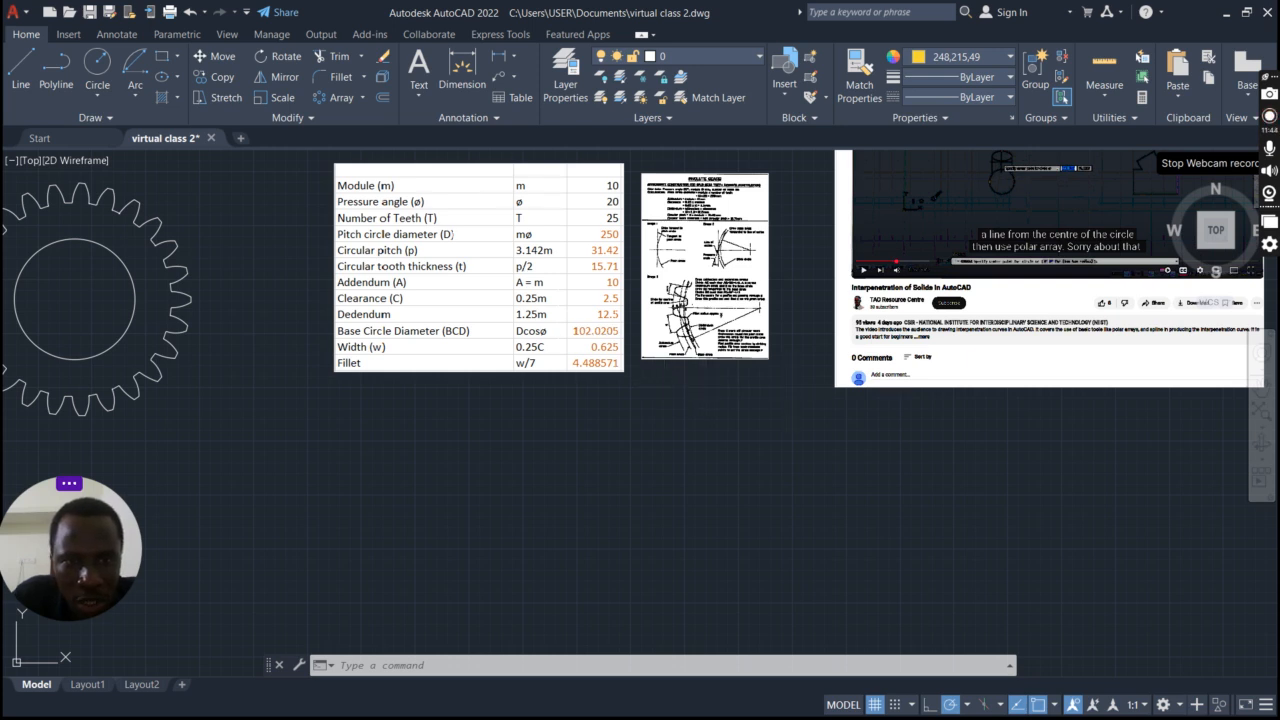
{"action": "scroll", "coordinate": [521, 285], "scroll_direction": "up", "scroll_amount": 2}
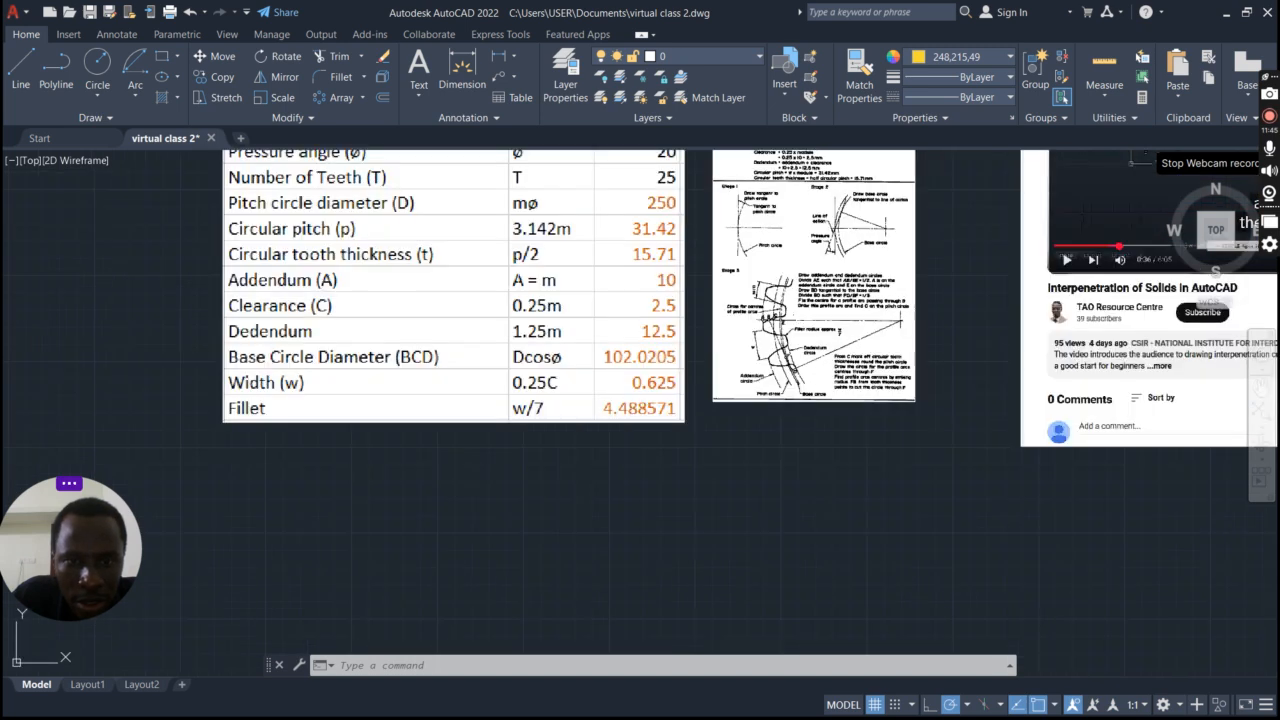
{"action": "scroll", "coordinate": [604, 335], "scroll_direction": "down", "scroll_amount": 2}
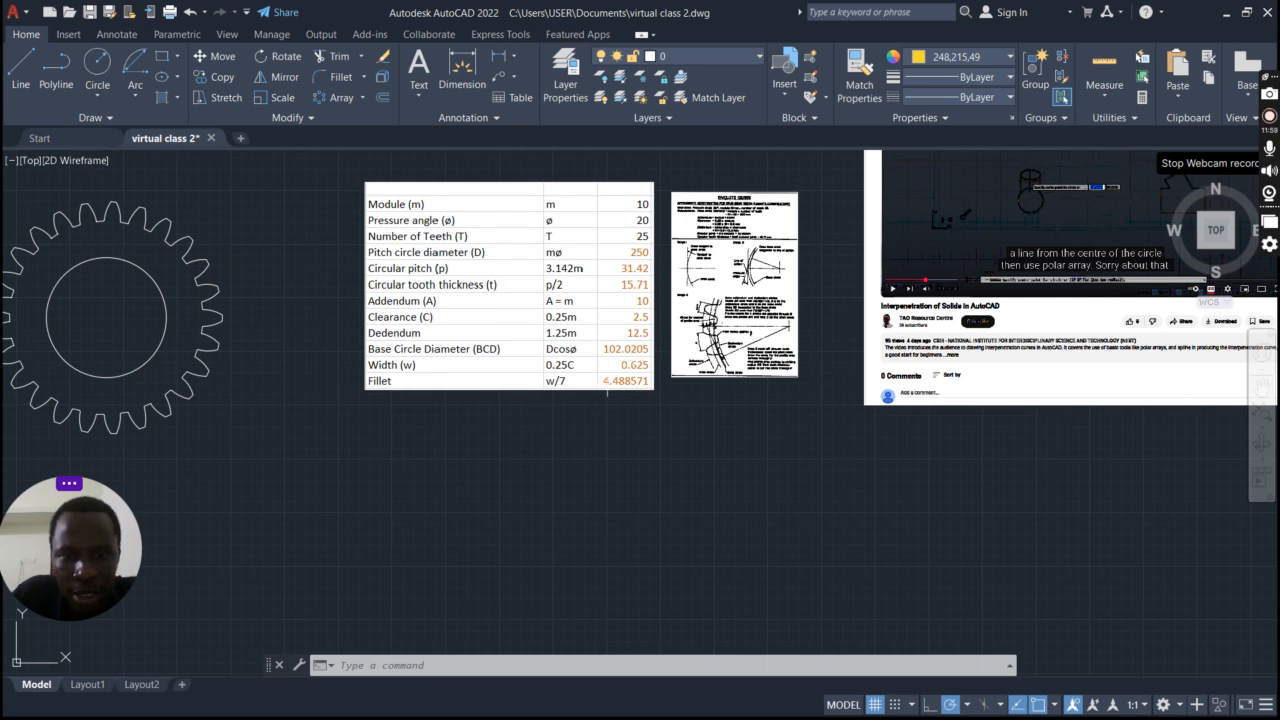
{"action": "scroll", "coordinate": [300, 320], "scroll_direction": "down", "scroll_amount": 5}
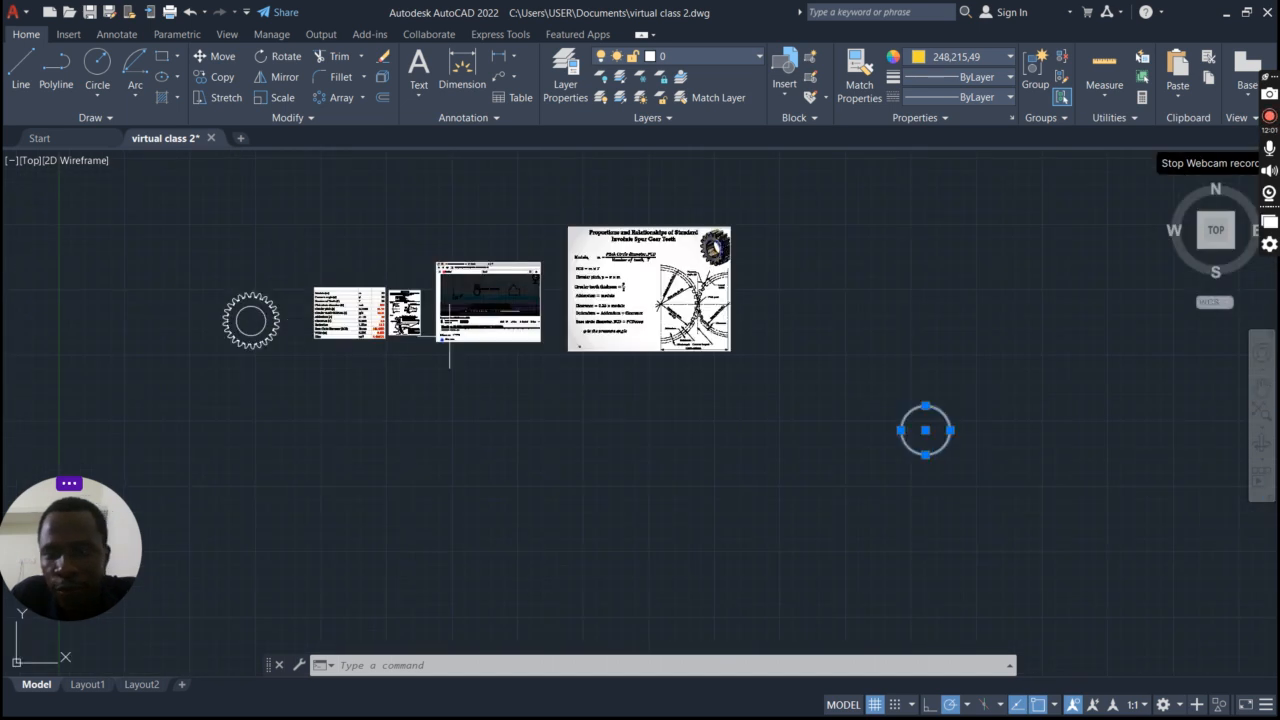
{"action": "scroll", "coordinate": [350, 335], "scroll_direction": "up", "scroll_amount": 5}
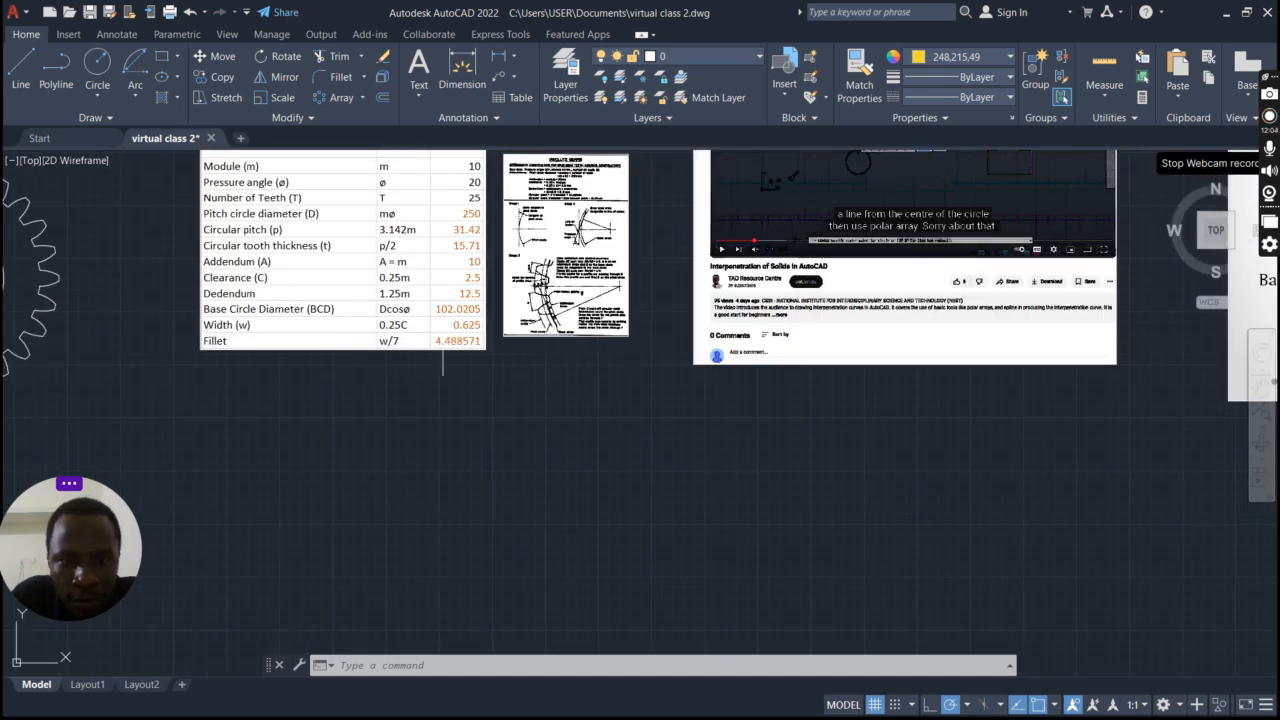
{"action": "scroll", "coordinate": [468, 343], "scroll_direction": "down", "scroll_amount": 6}
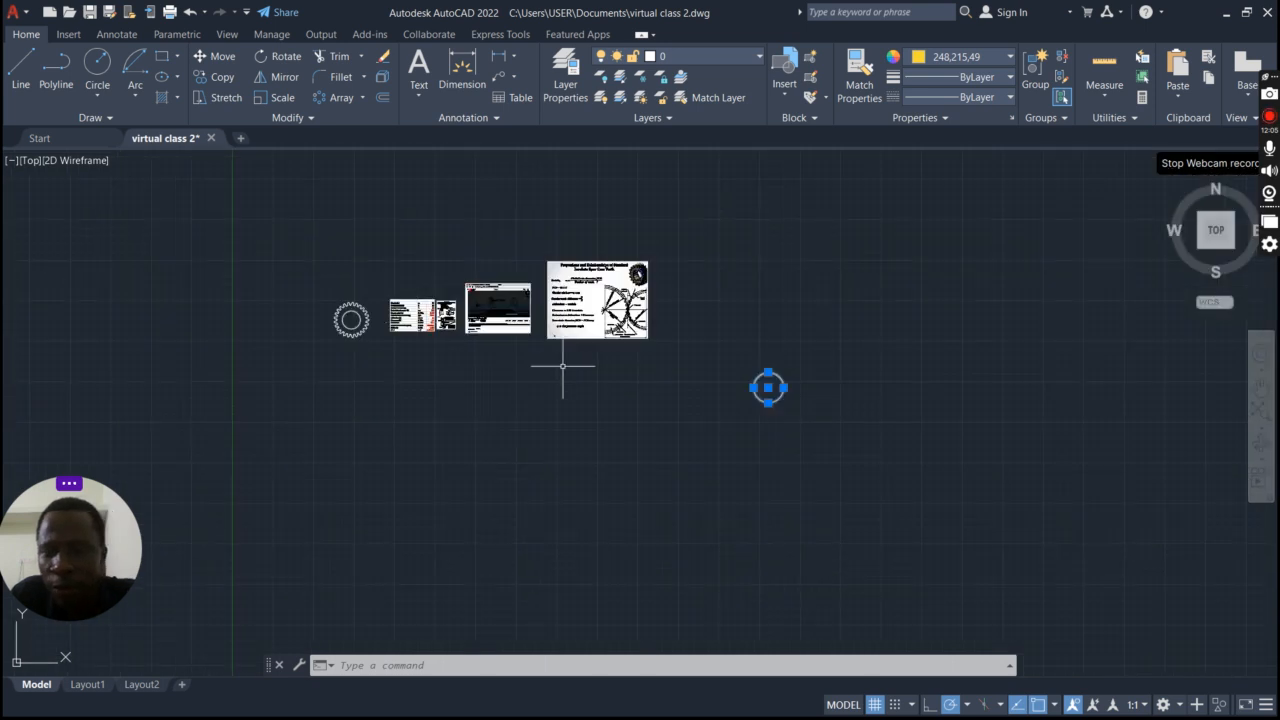
{"action": "scroll", "coordinate": [770, 385], "scroll_direction": "up", "scroll_amount": 8}
{"action": "scroll", "coordinate": [765, 215], "scroll_direction": "down", "scroll_amount": 3}
{"action": "scroll", "coordinate": [764, 215], "scroll_direction": "up", "scroll_amount": 4}
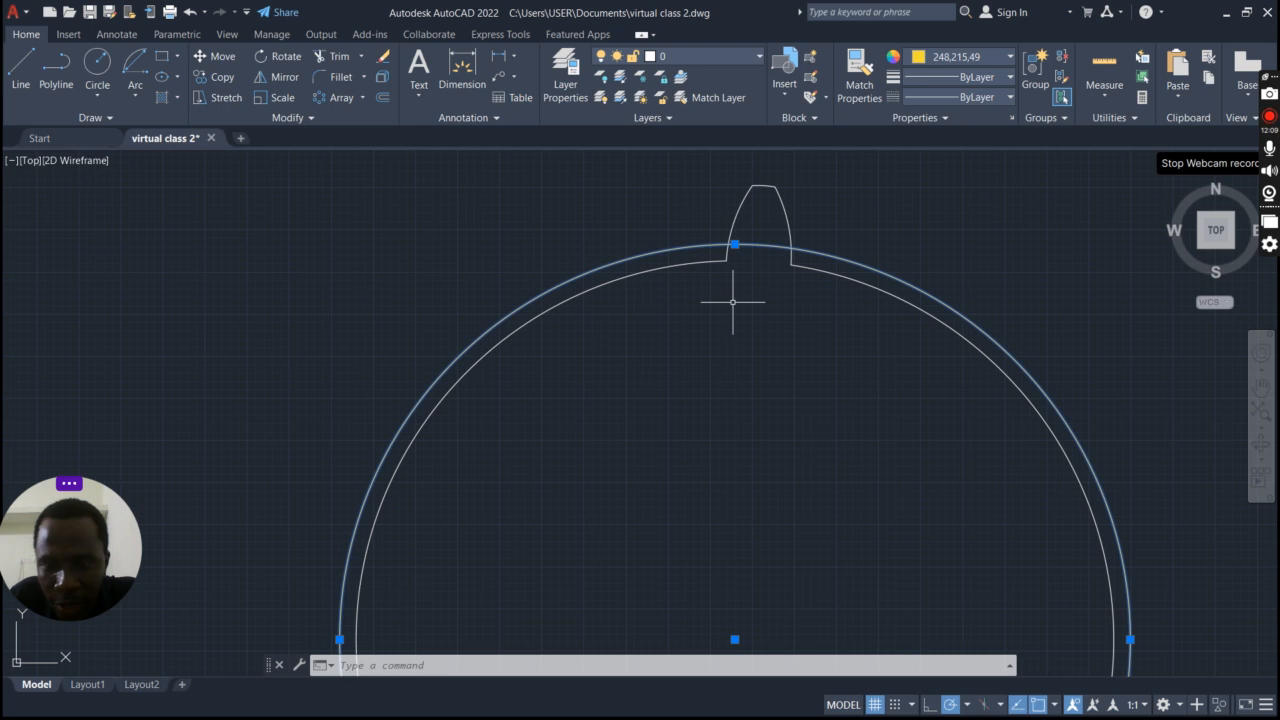
{"action": "key", "text": "Escape"}
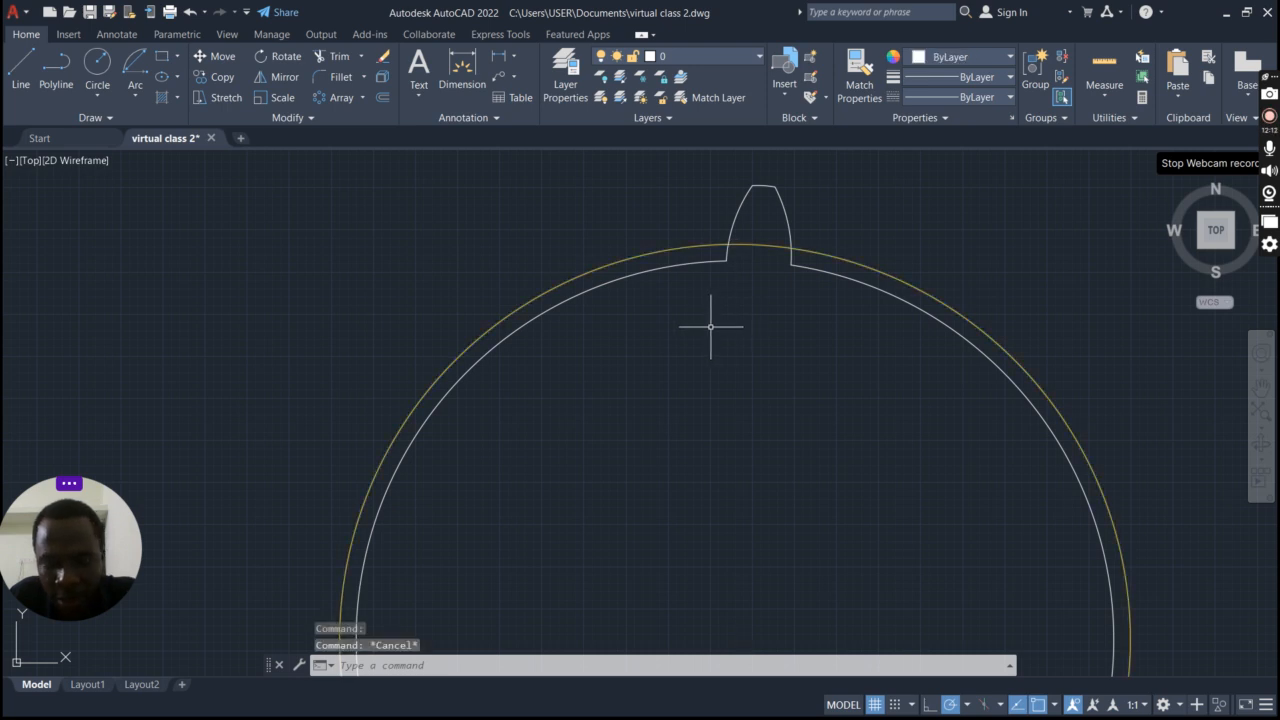
Step: Fillet the corner between the tooth's left flank and the root circle with a radius of 4.49 mm
{"action": "type", "text": "F"}
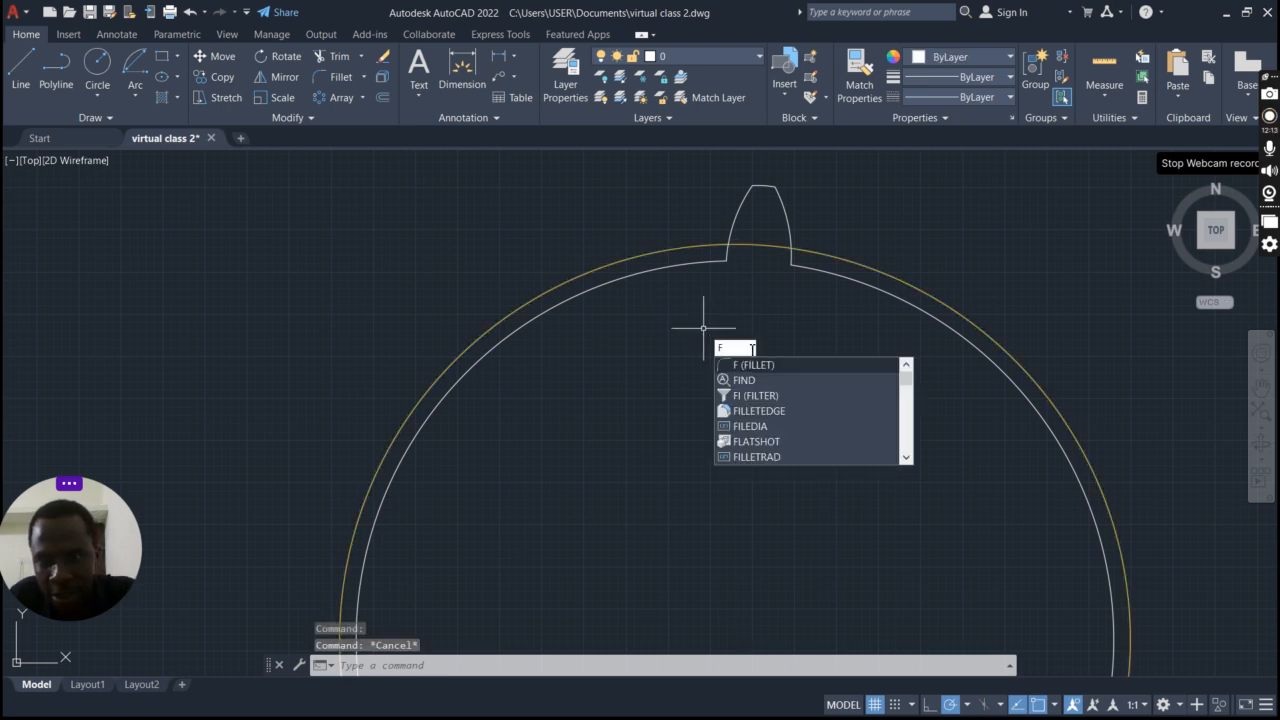
{"action": "left_click", "coordinate": [764, 364]}
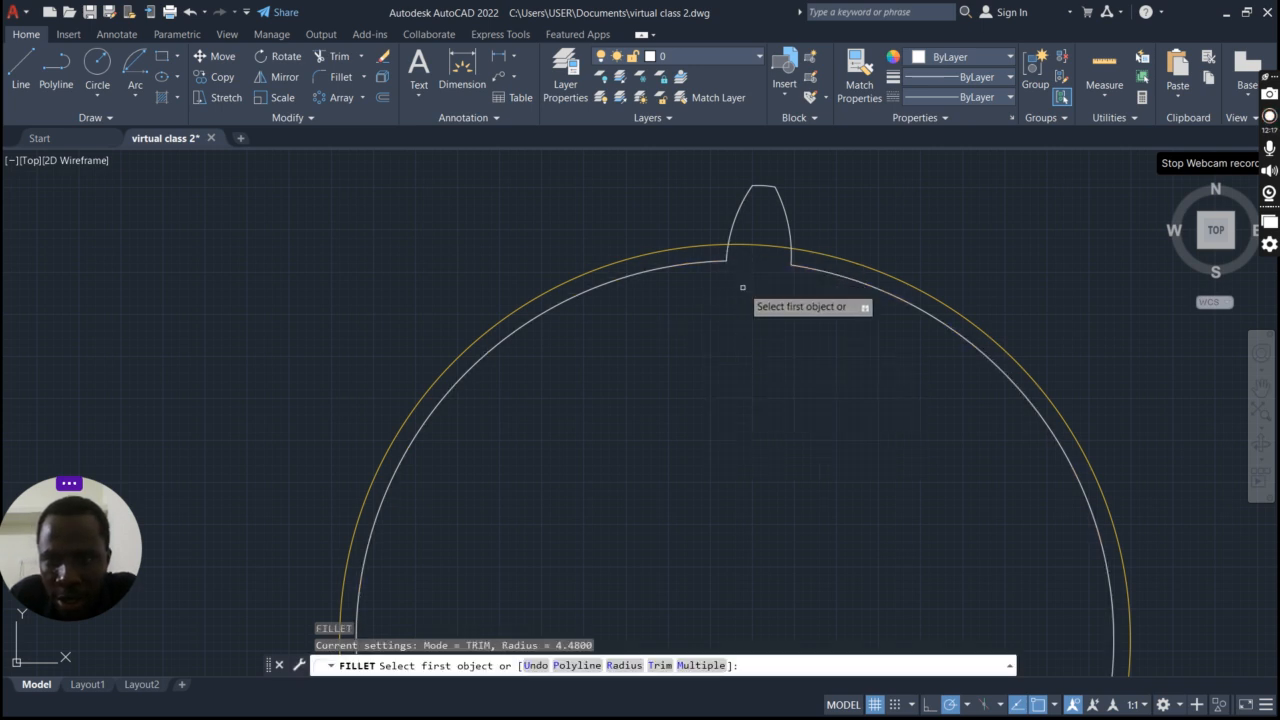
{"action": "type", "text": "r"}
{"action": "key", "text": "Return"}
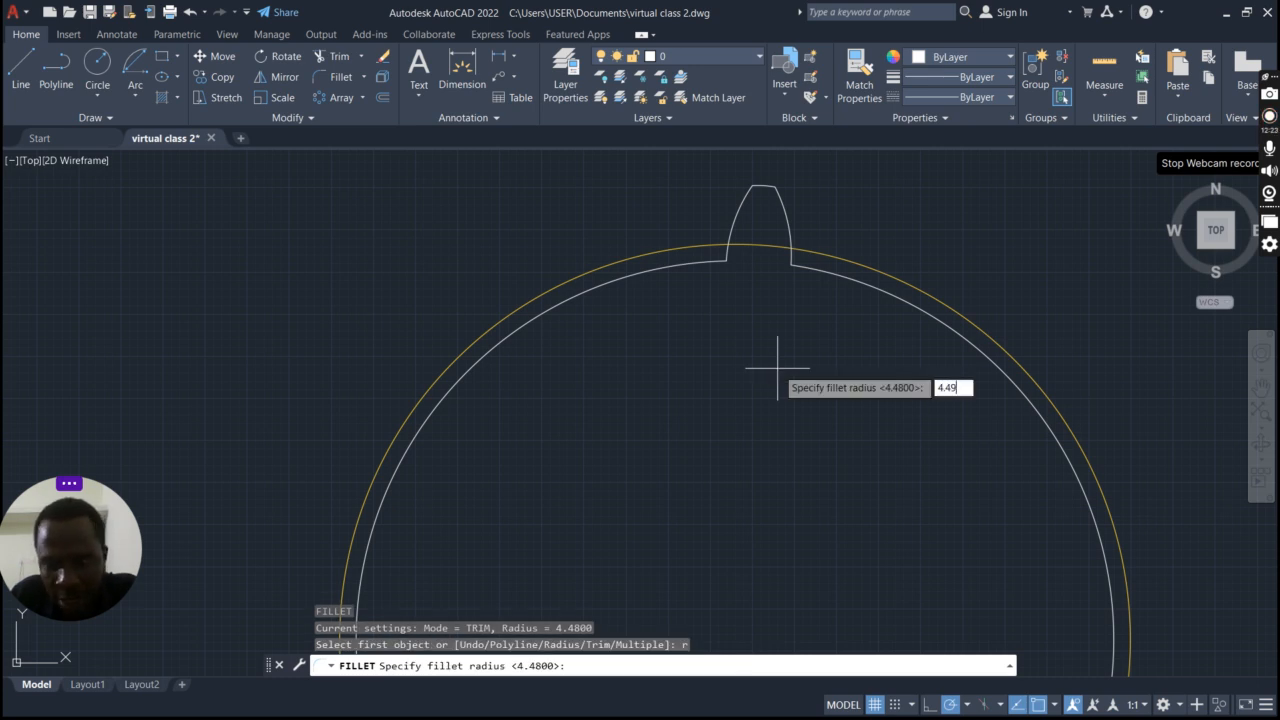
{"action": "key", "text": "Return"}
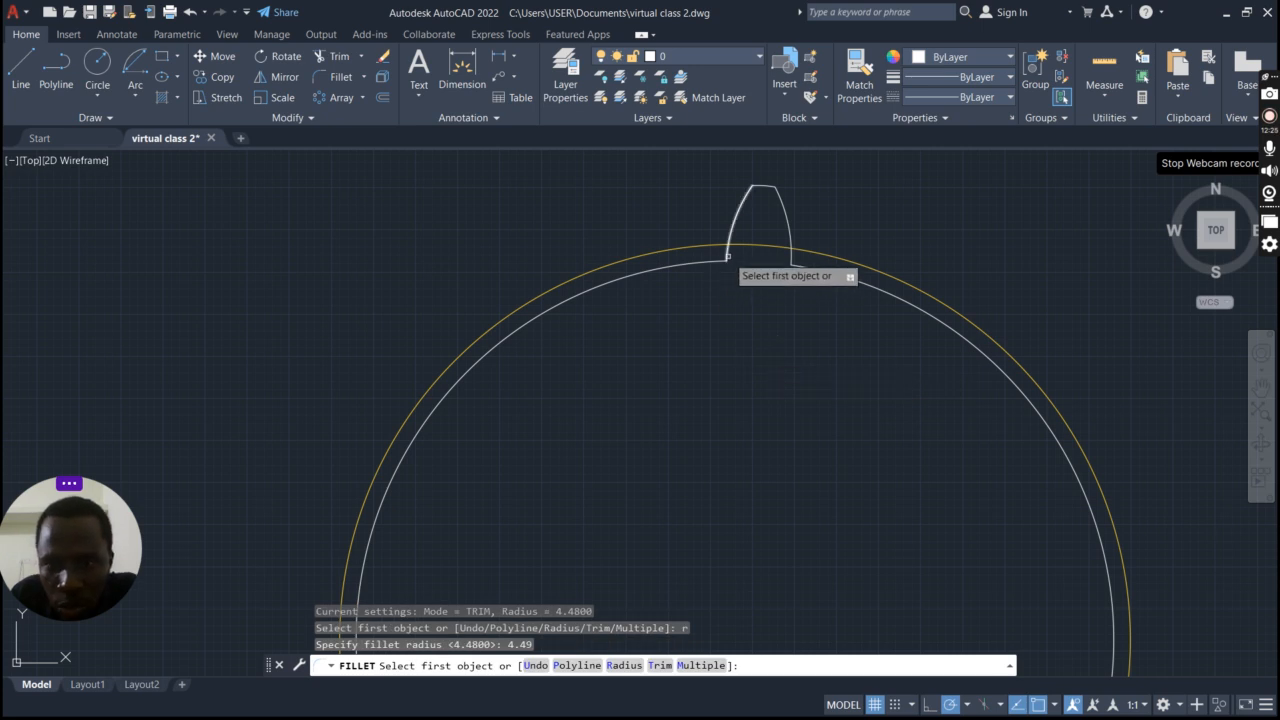
{"action": "left_click", "coordinate": [727, 256]}
{"action": "left_click", "coordinate": [727, 263]}
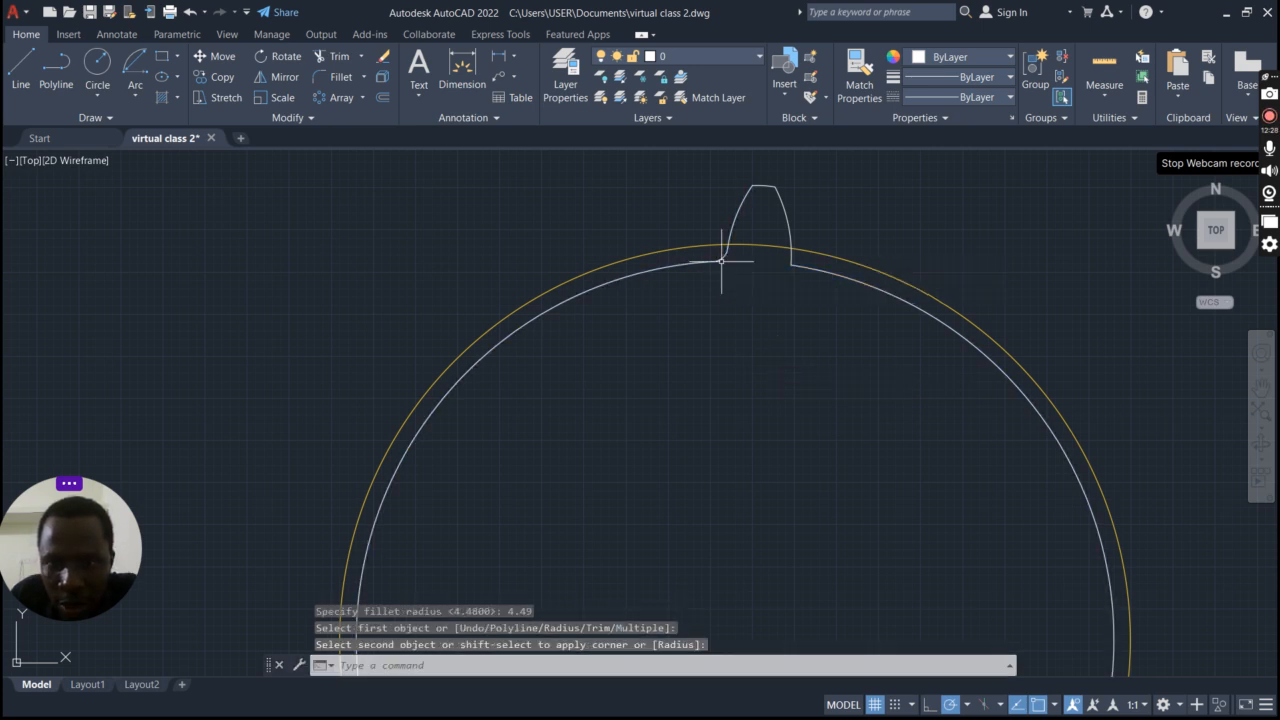
Step: Fillet the corner between the tooth's right flank and the root circle with the same radius
{"action": "key", "text": "Return"}
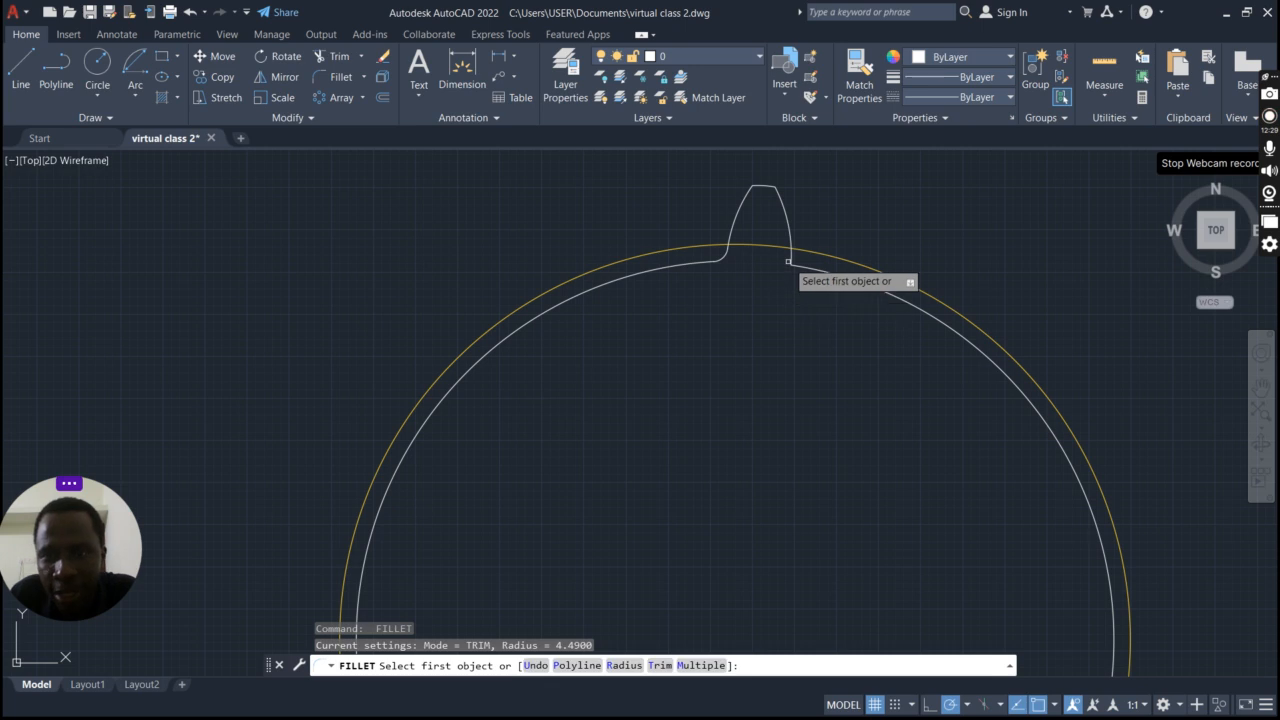
{"action": "left_click", "coordinate": [793, 262]}
{"action": "left_click", "coordinate": [796, 268]}
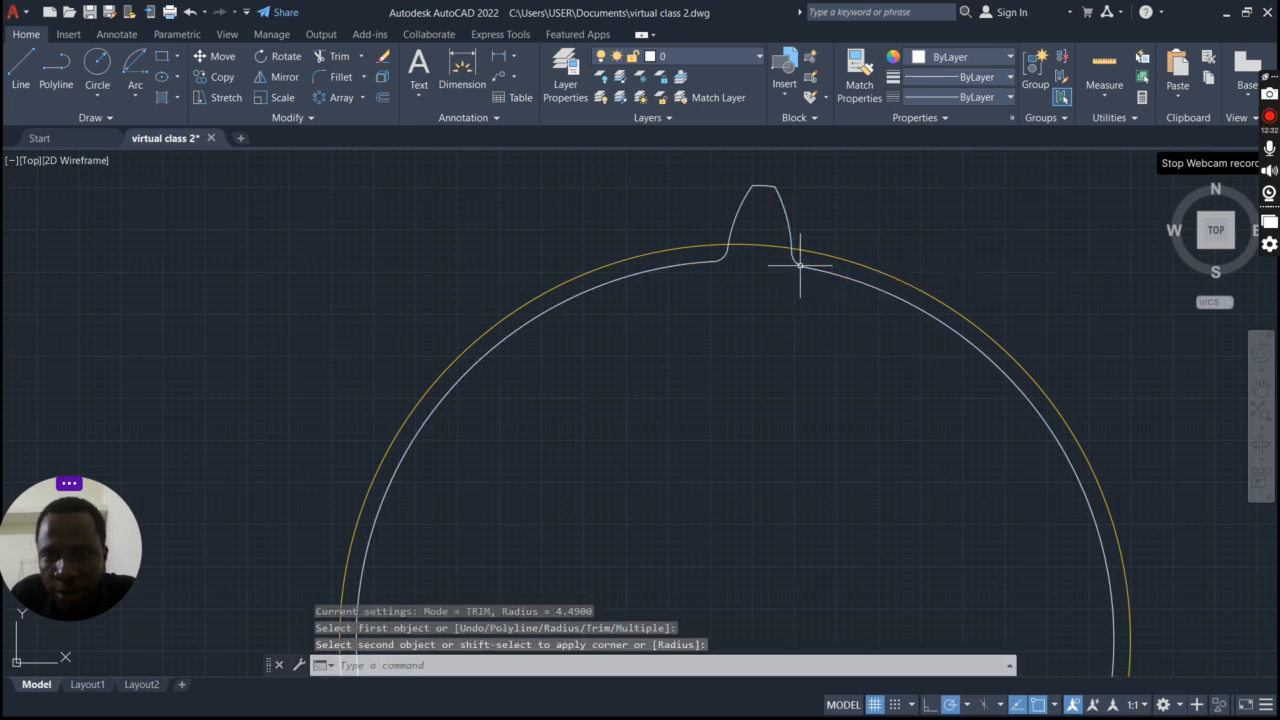
Step: Create a polar array of the tooth profile, including its tip, flanks and both root fillets, about the root circle's centre
{"action": "scroll", "coordinate": [780, 266], "scroll_direction": "down", "scroll_amount": 4}
{"action": "scroll", "coordinate": [763, 316], "scroll_direction": "up", "scroll_amount": 2}
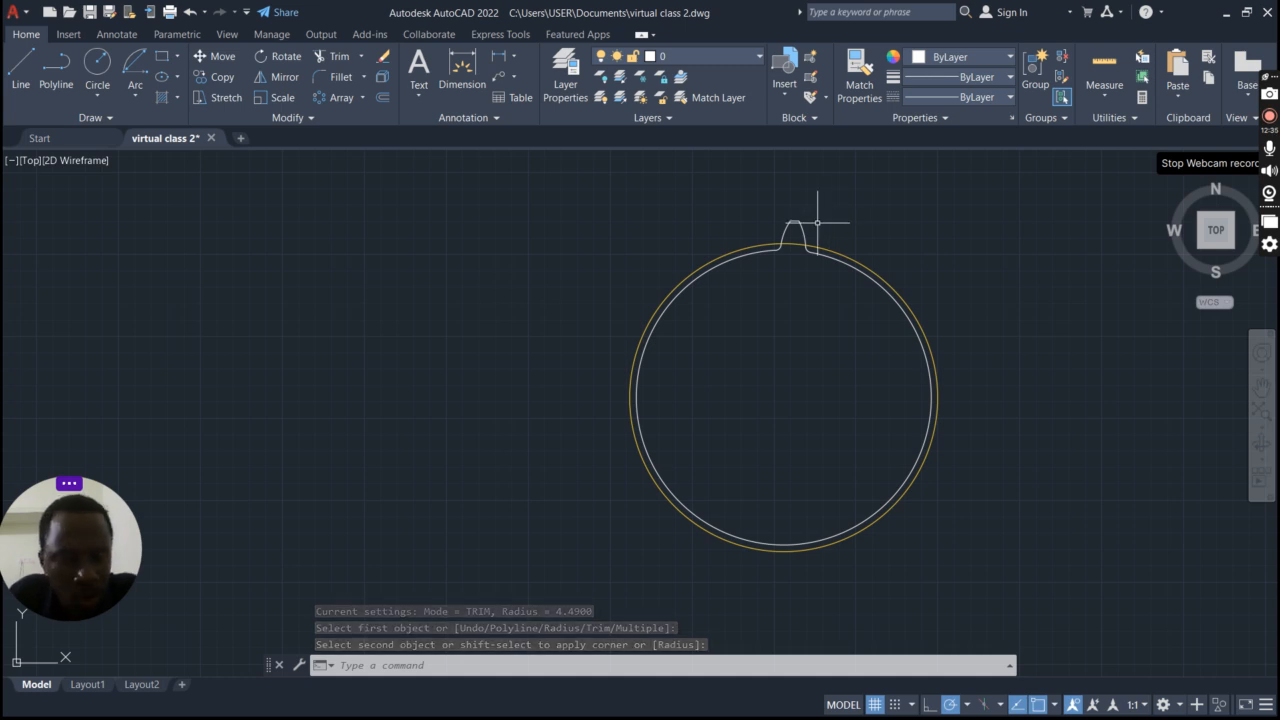
{"action": "key", "text": "Escape"}
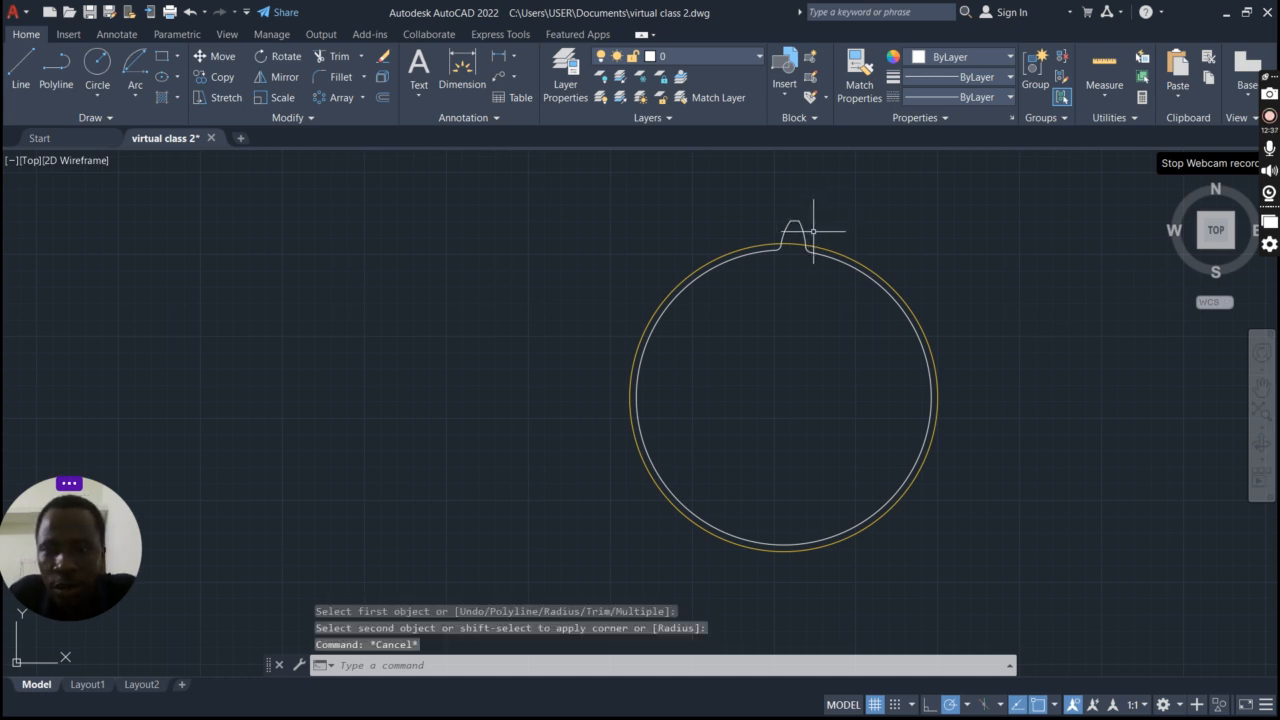
{"action": "scroll", "coordinate": [819, 231], "scroll_direction": "up", "scroll_amount": 4}
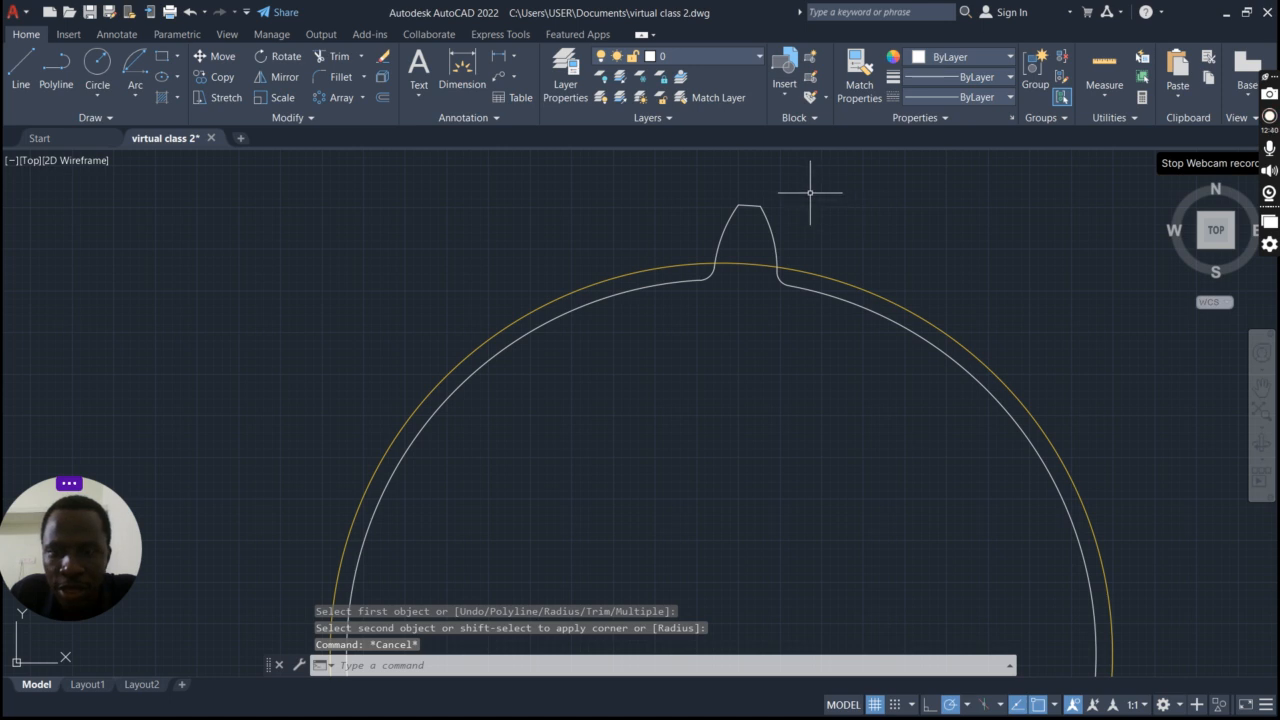
{"action": "left_click", "coordinate": [809, 192]}
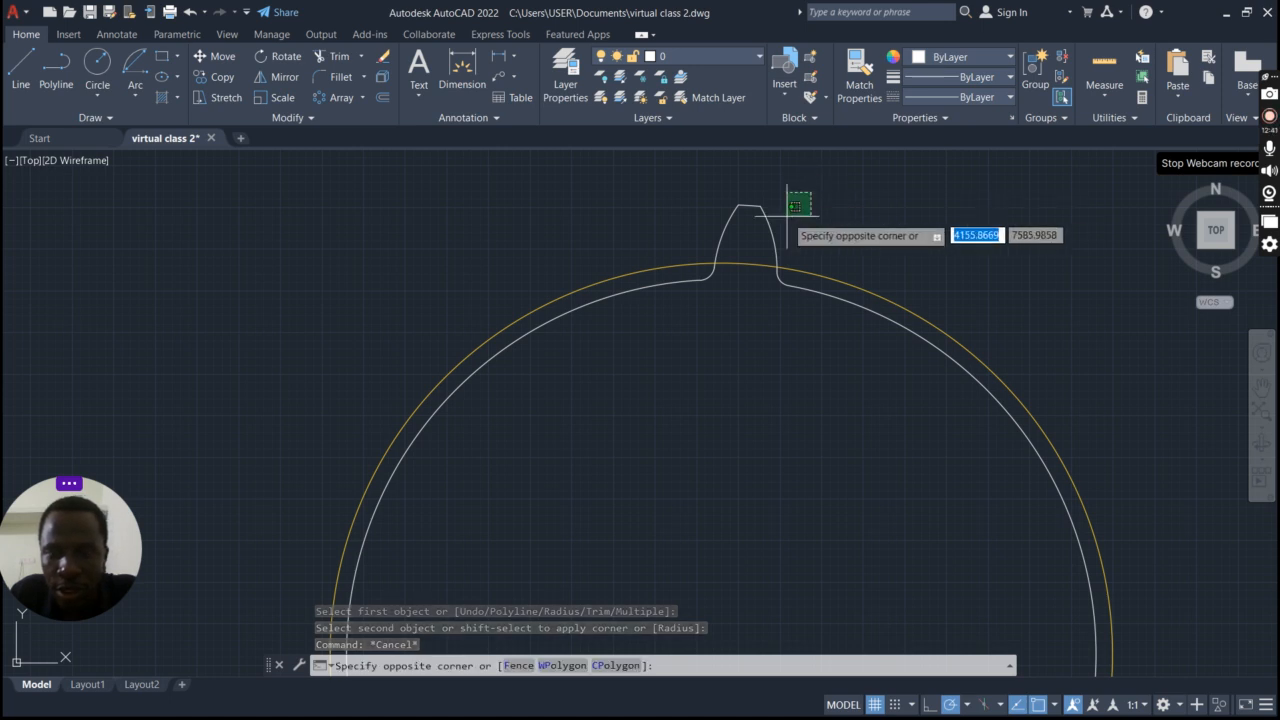
{"action": "left_click", "coordinate": [694, 235]}
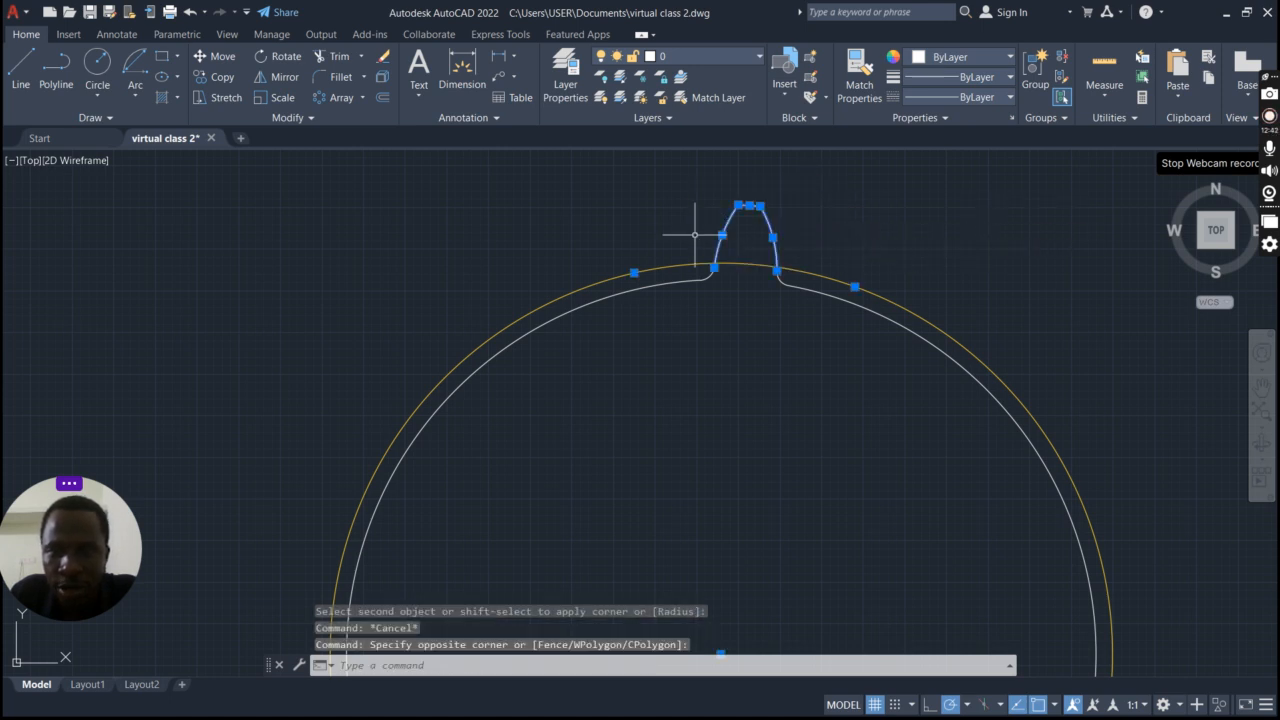
{"action": "left_click", "coordinate": [780, 283]}
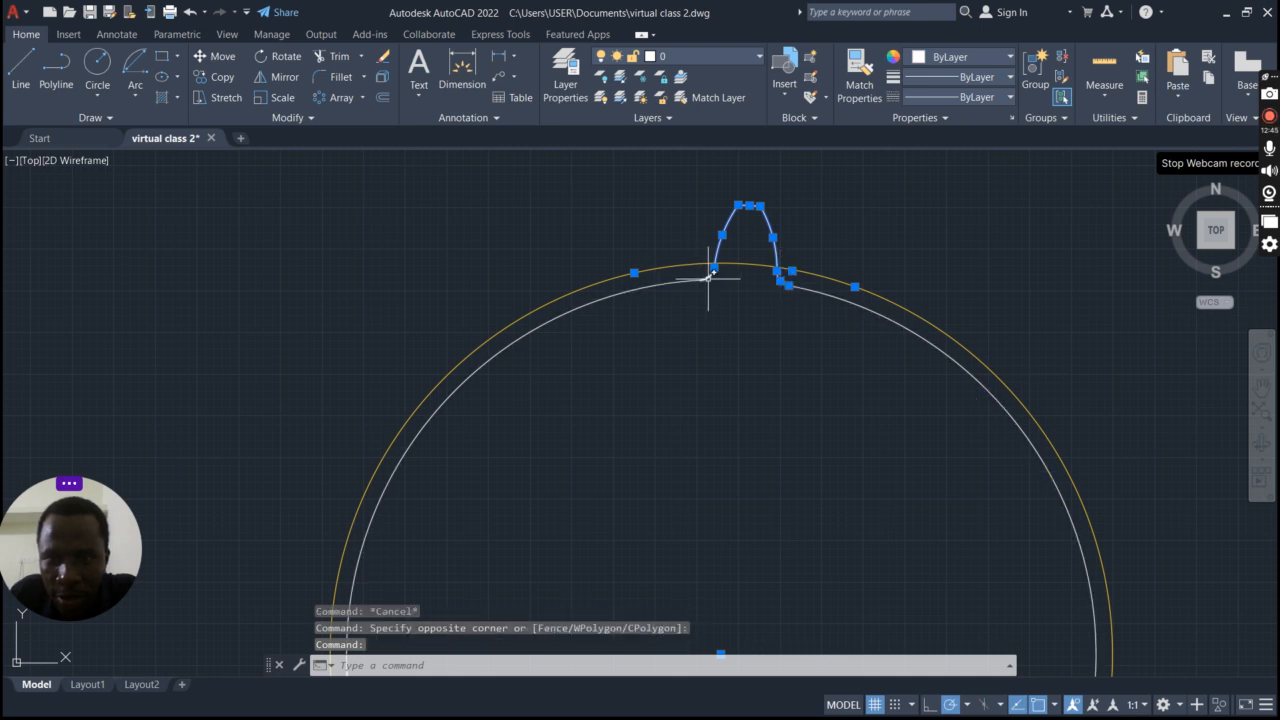
{"action": "scroll", "coordinate": [945, 248], "scroll_direction": "down", "scroll_amount": 4}
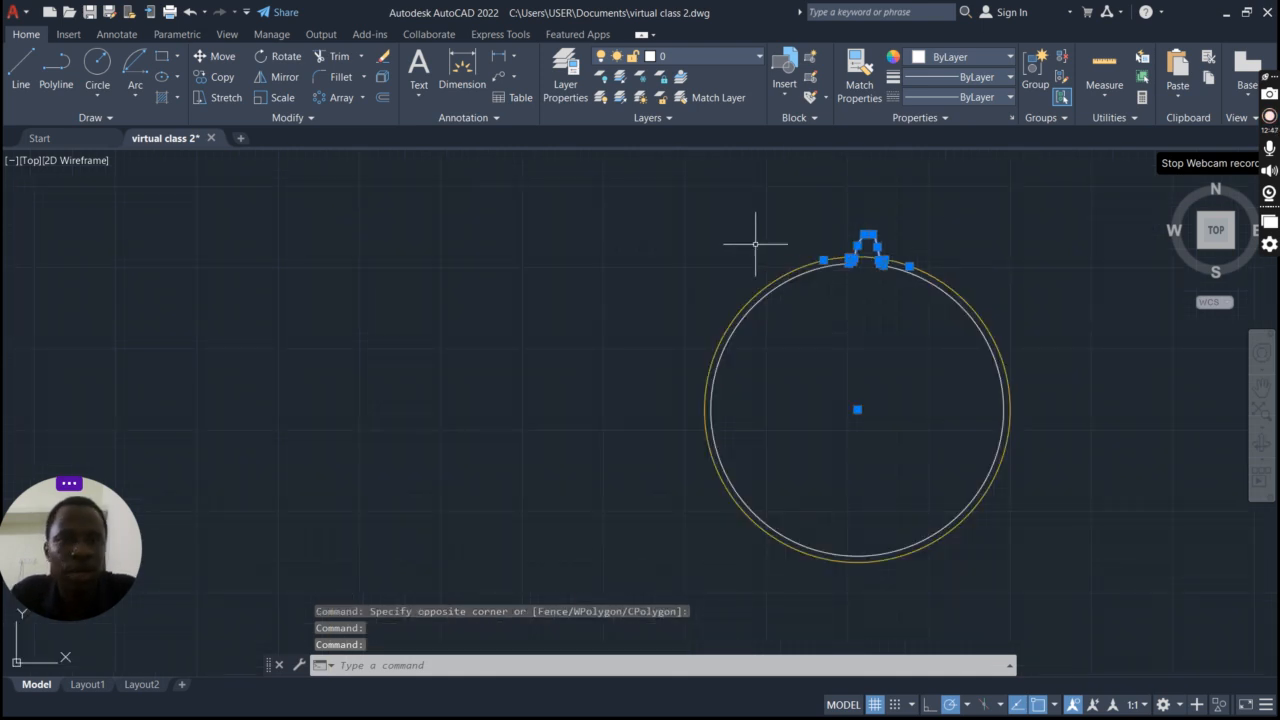
{"action": "left_click", "coordinate": [362, 97]}
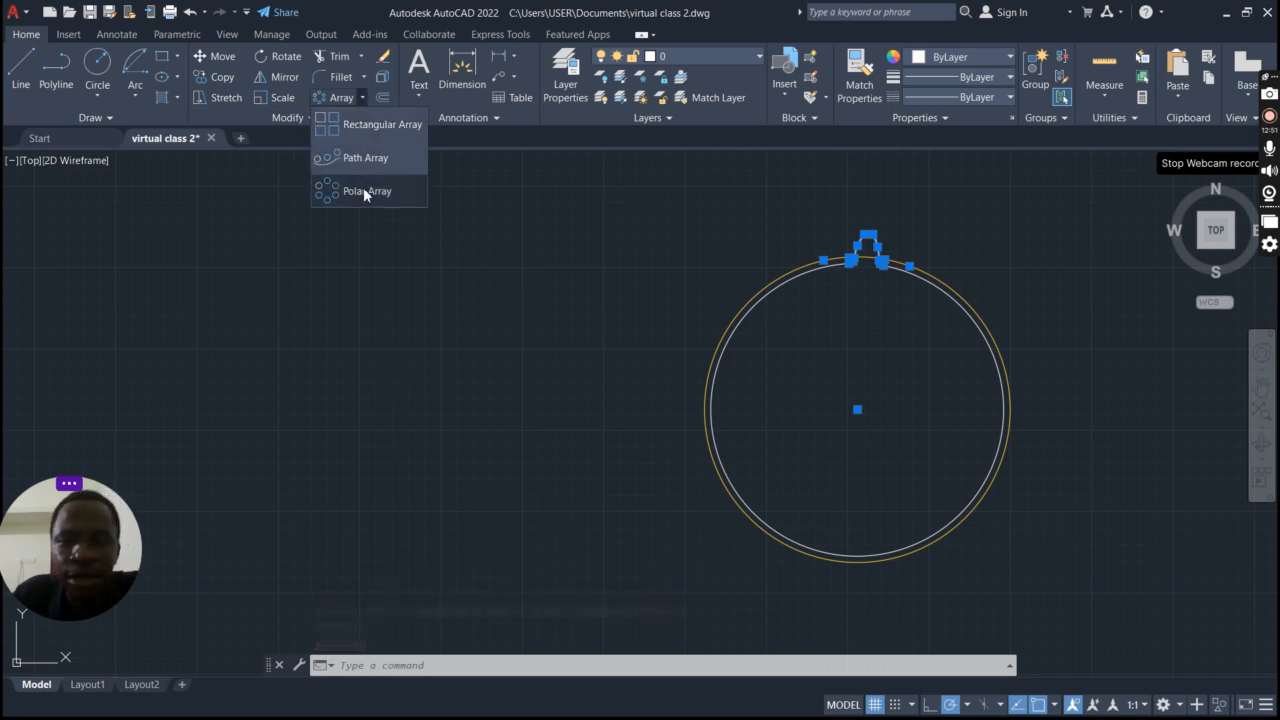
{"action": "left_click", "coordinate": [363, 187]}
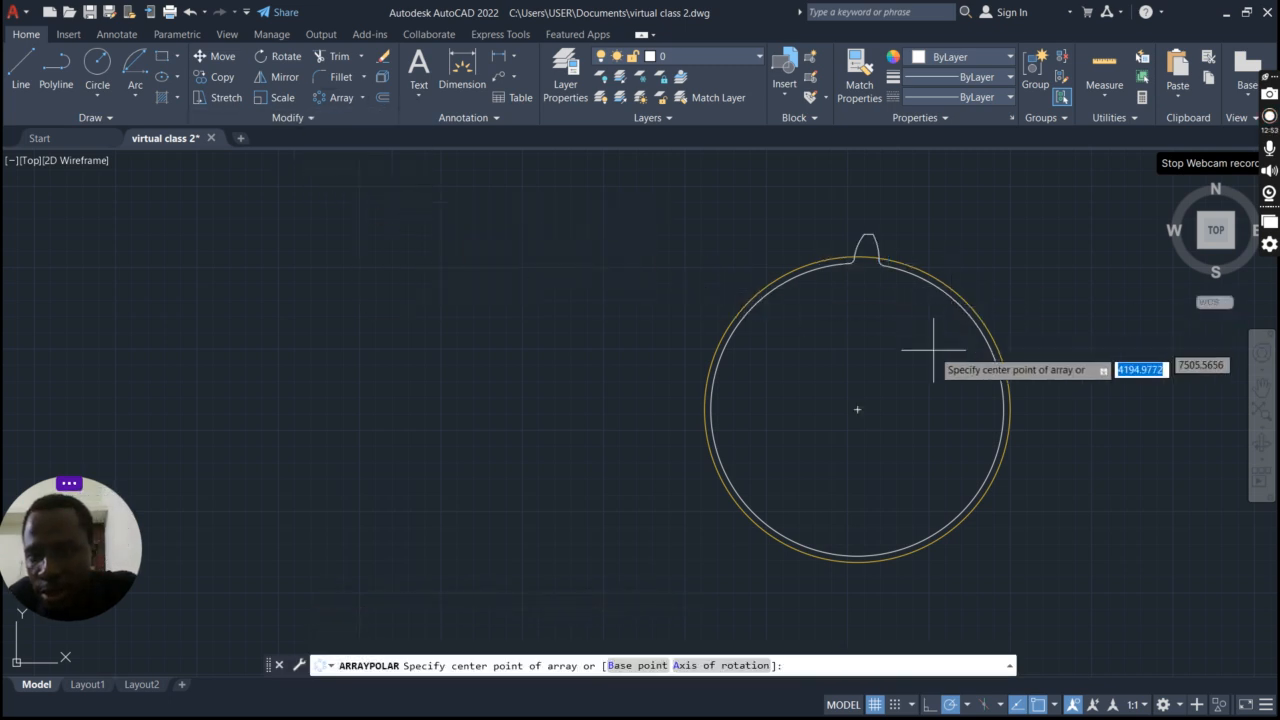
{"action": "left_click", "coordinate": [857, 409]}
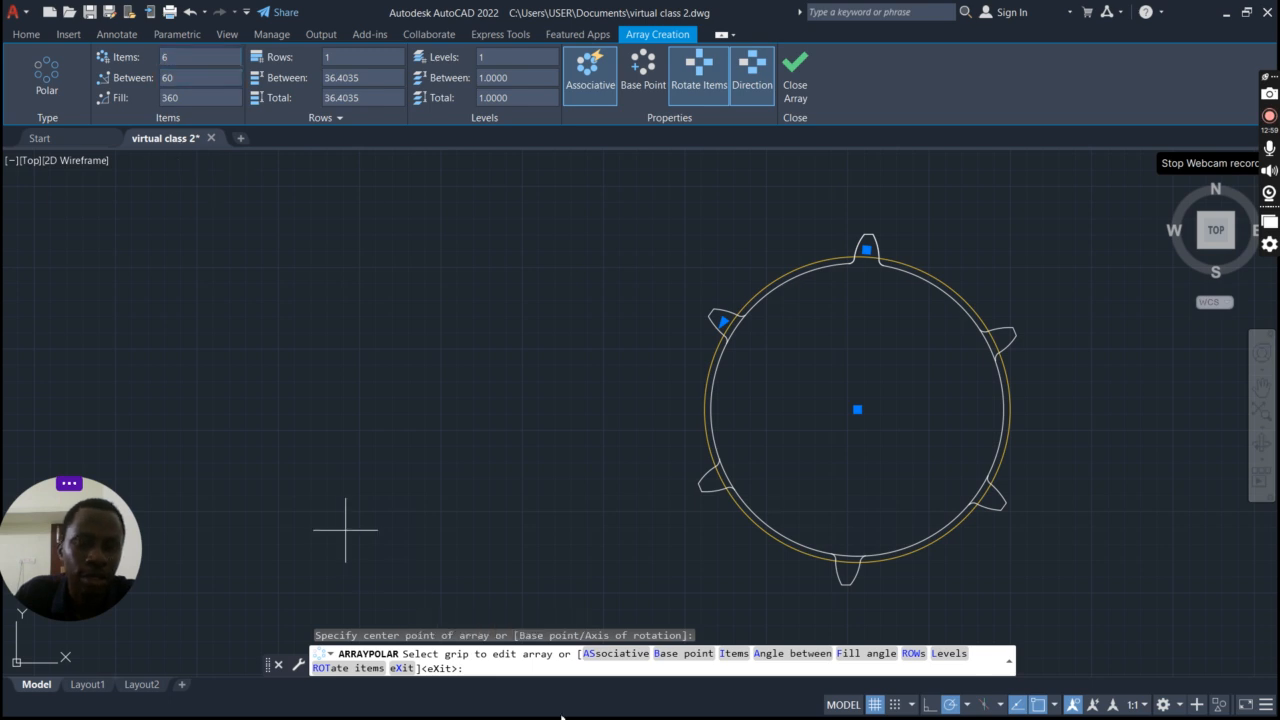
Step: Check the number of teeth in the gear data table, set the polar array to 25 items and finish it
{"action": "scroll", "coordinate": [686, 463], "scroll_direction": "down", "scroll_amount": 10}
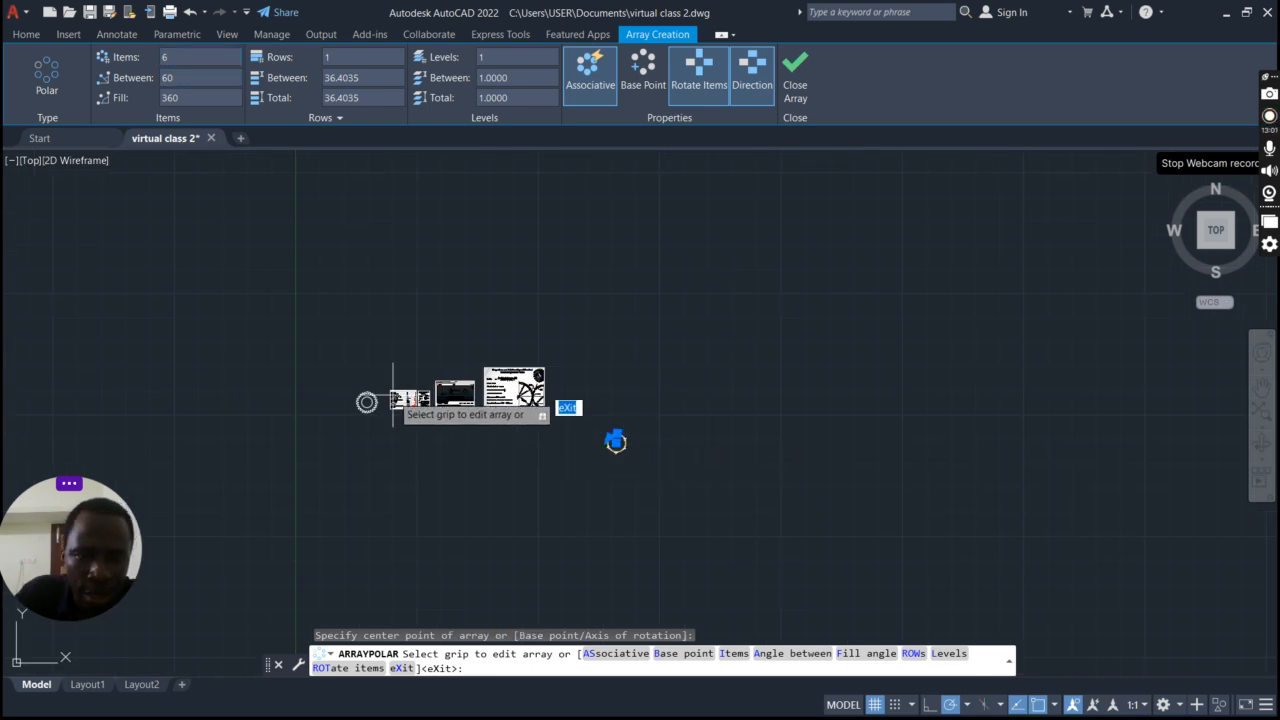
{"action": "scroll", "coordinate": [414, 420], "scroll_direction": "up", "scroll_amount": 10}
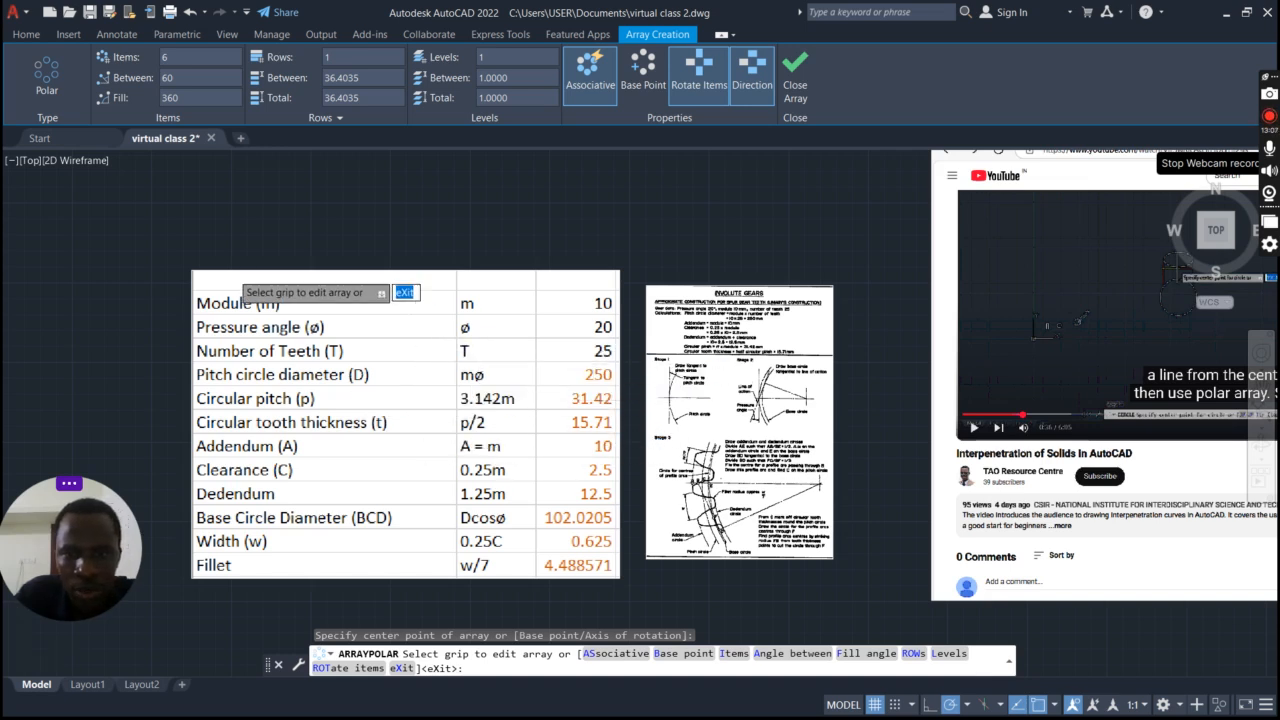
{"action": "scroll", "coordinate": [230, 280], "scroll_direction": "down", "scroll_amount": 6}
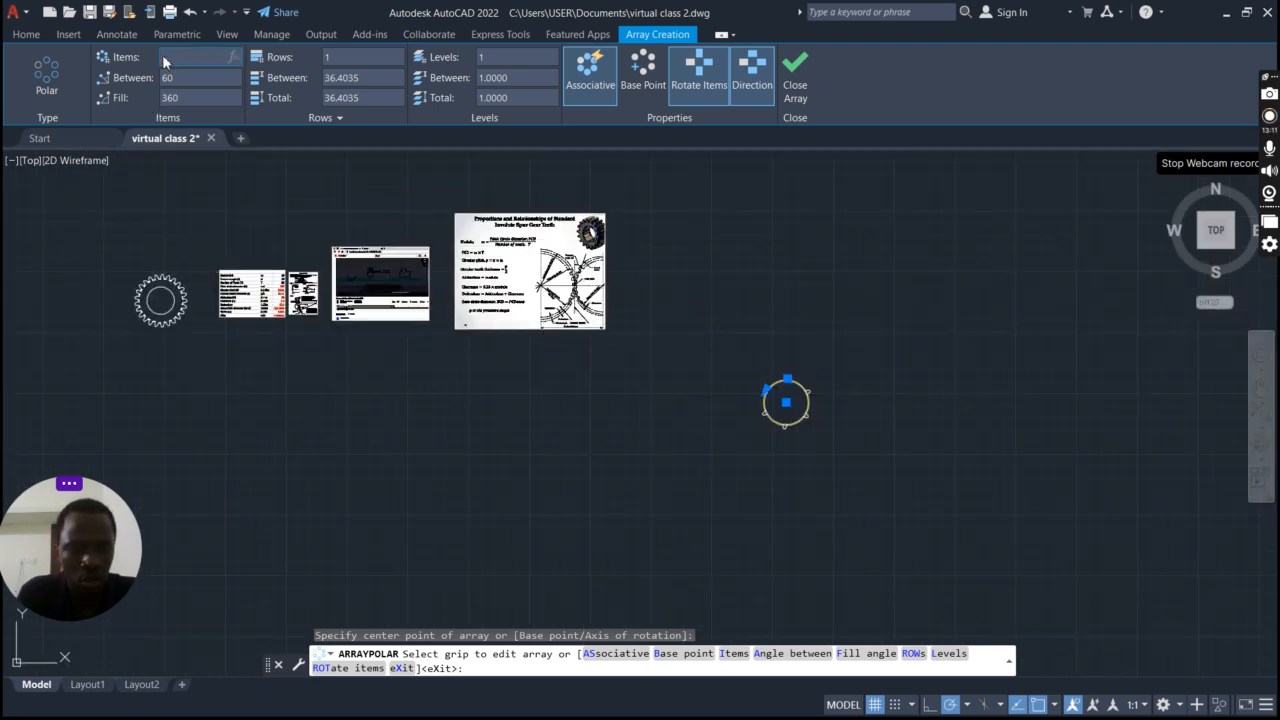
{"action": "key", "text": "Return"}
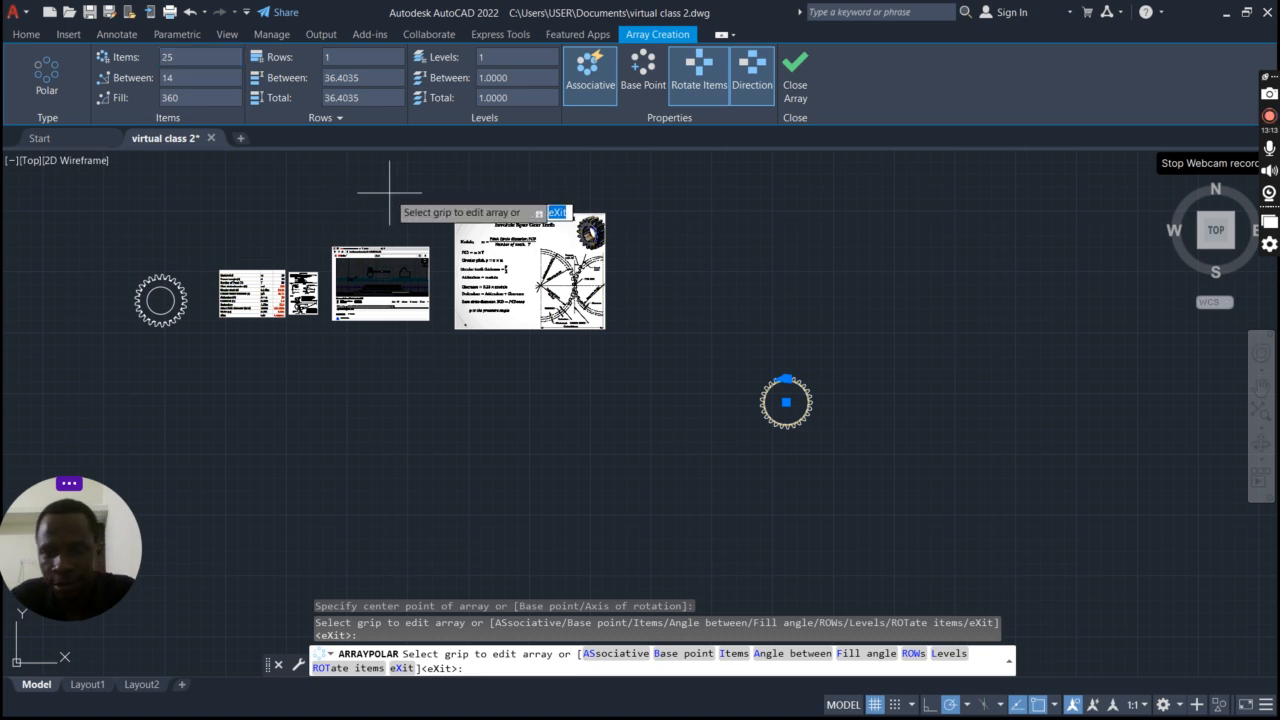
{"action": "scroll", "coordinate": [814, 424], "scroll_direction": "up", "scroll_amount": 4}
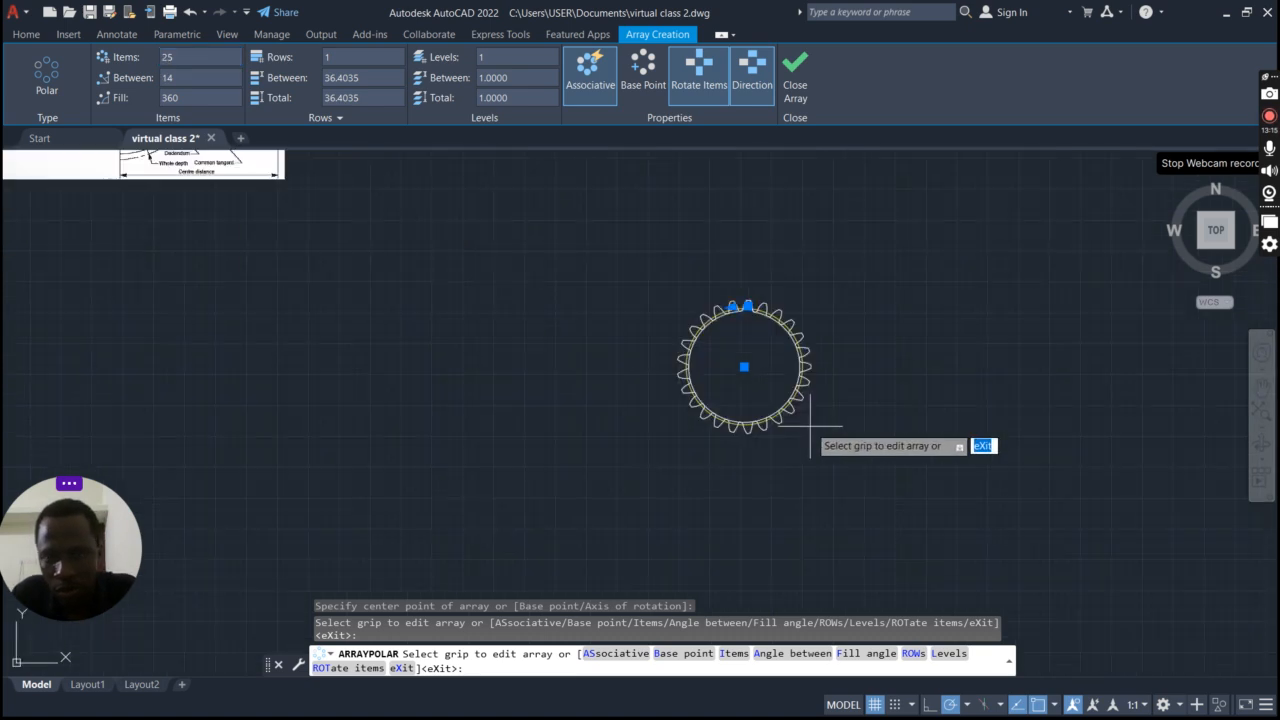
{"action": "key", "text": "Escape"}
{"action": "scroll", "coordinate": [778, 345], "scroll_direction": "up", "scroll_amount": 5}
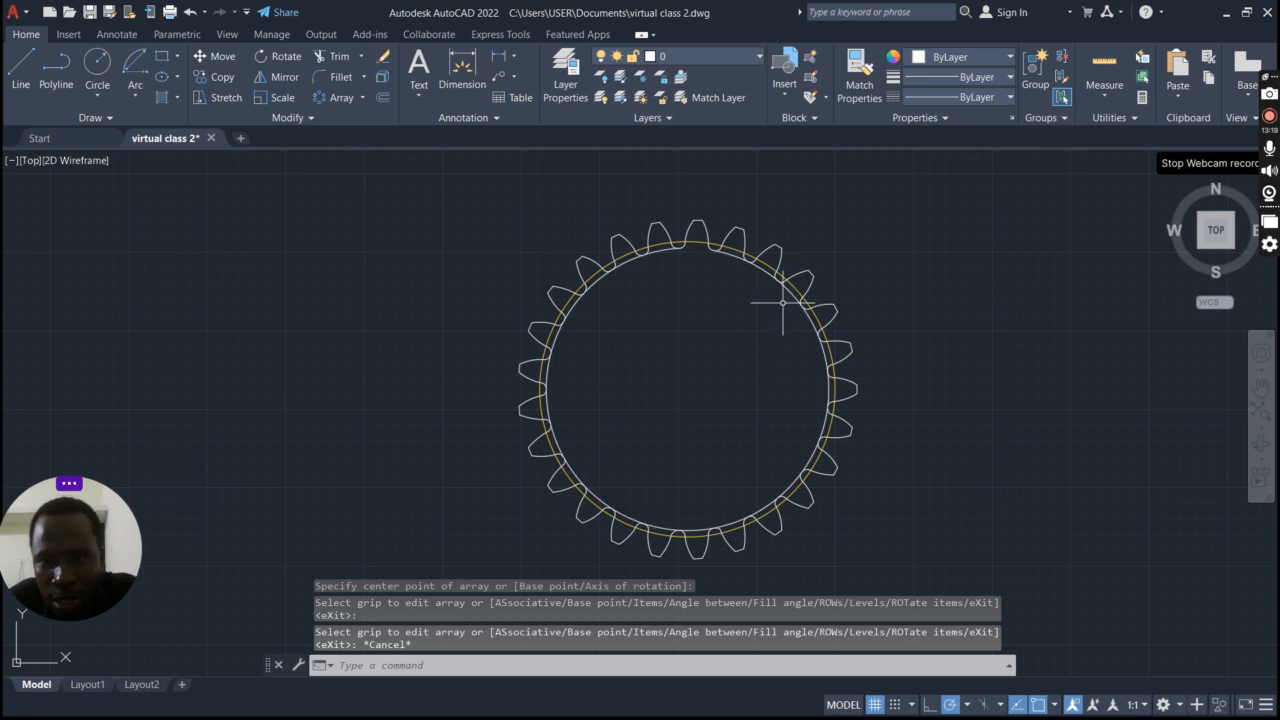
Step: Trim away the root circle segments beneath the bases of all the teeth around the gear
{"action": "type", "text": "tr"}
{"action": "key", "text": "Return"}
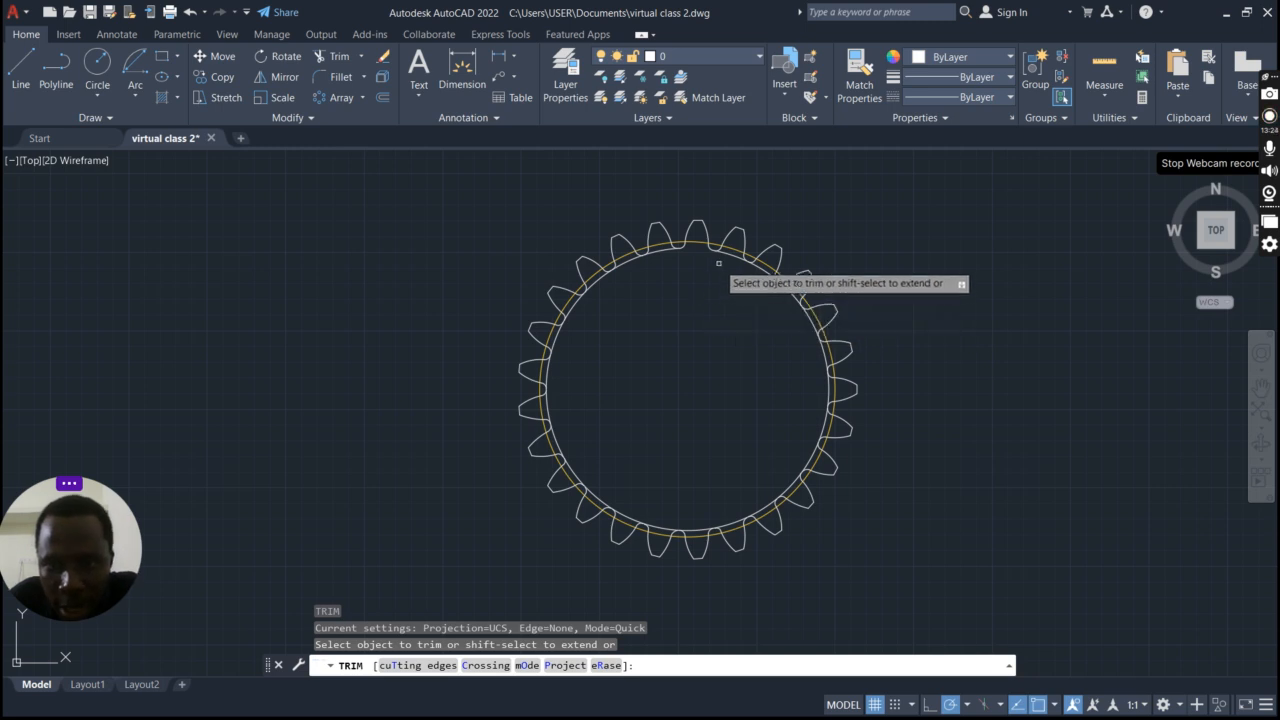
{"action": "left_click", "coordinate": [731, 256]}
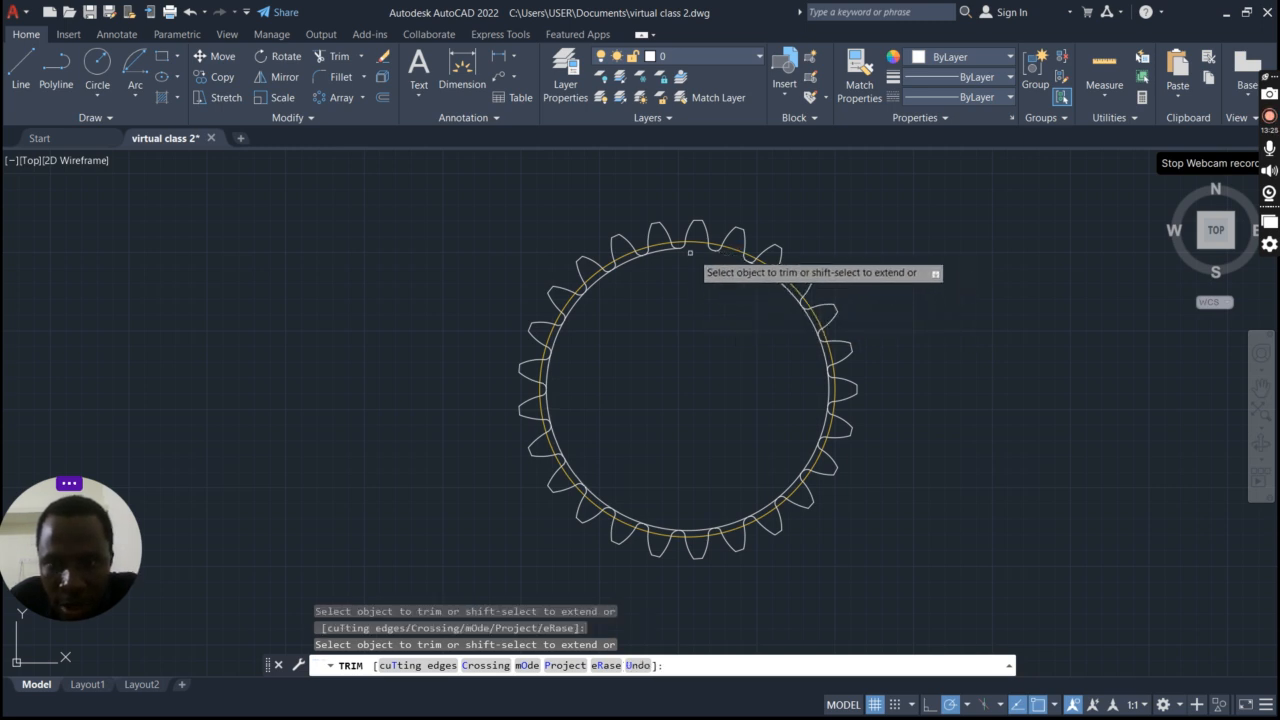
{"action": "left_click", "coordinate": [658, 250]}
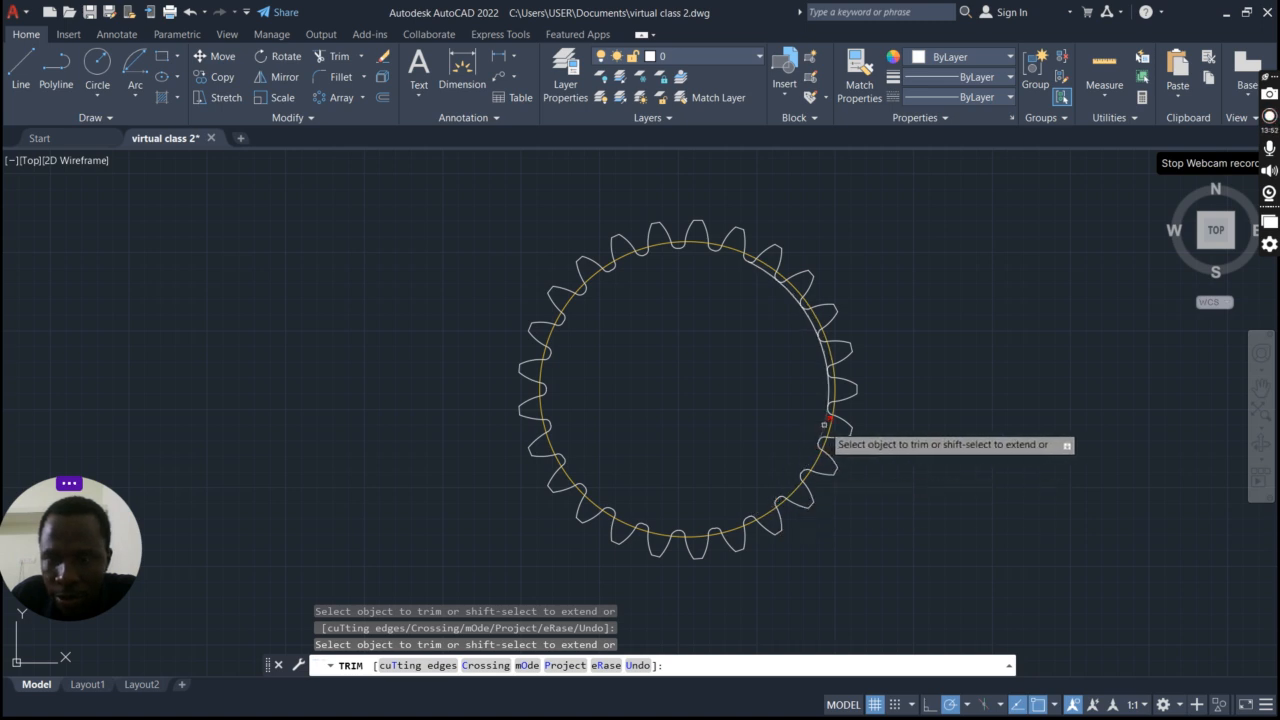
{"action": "left_click", "coordinate": [826, 391]}
{"action": "key", "text": "Return"}
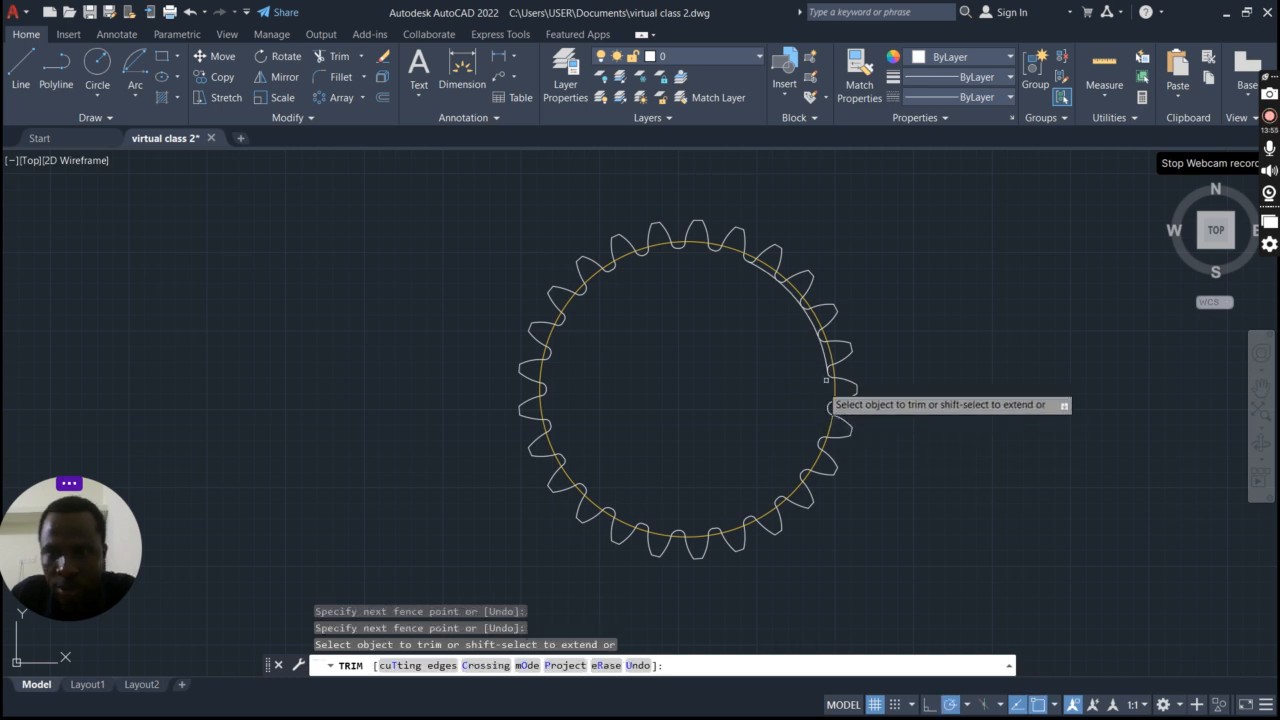
{"action": "left_click", "coordinate": [820, 350]}
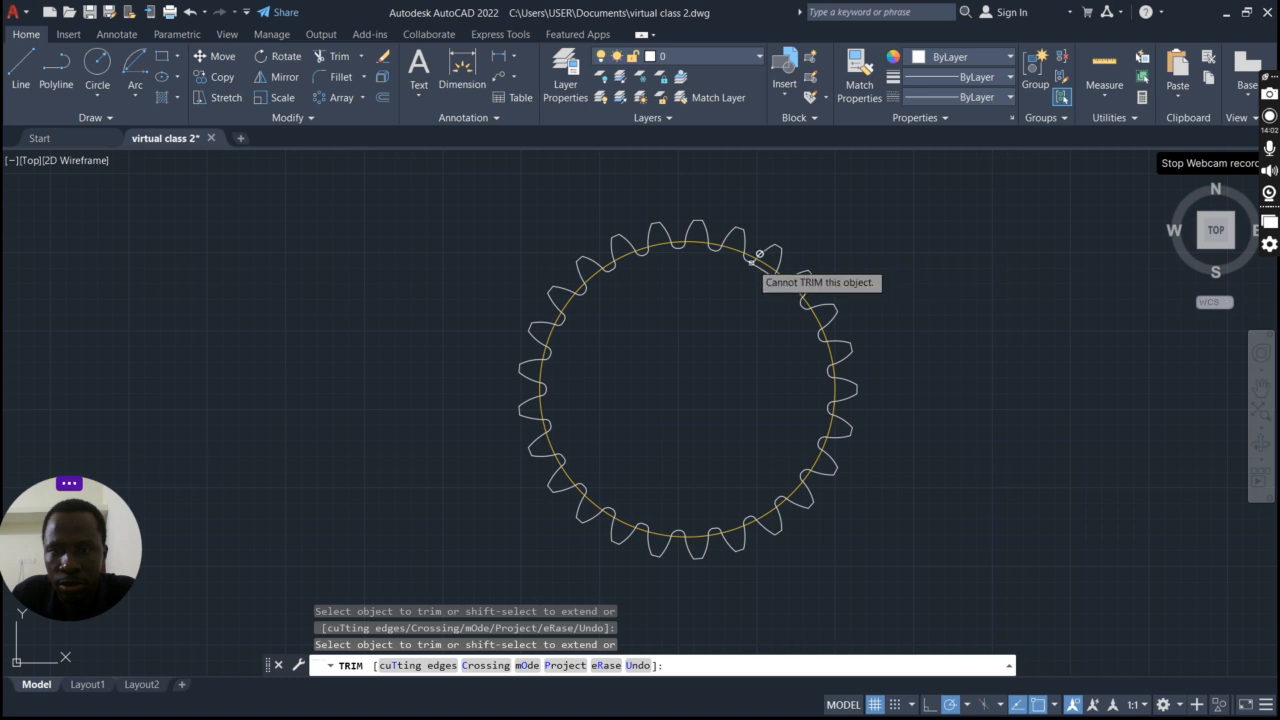
Step: Erase the yellow pitch circle so only the toothed outline is kept
{"action": "scroll", "coordinate": [691, 299], "scroll_direction": "down", "scroll_amount": 4}
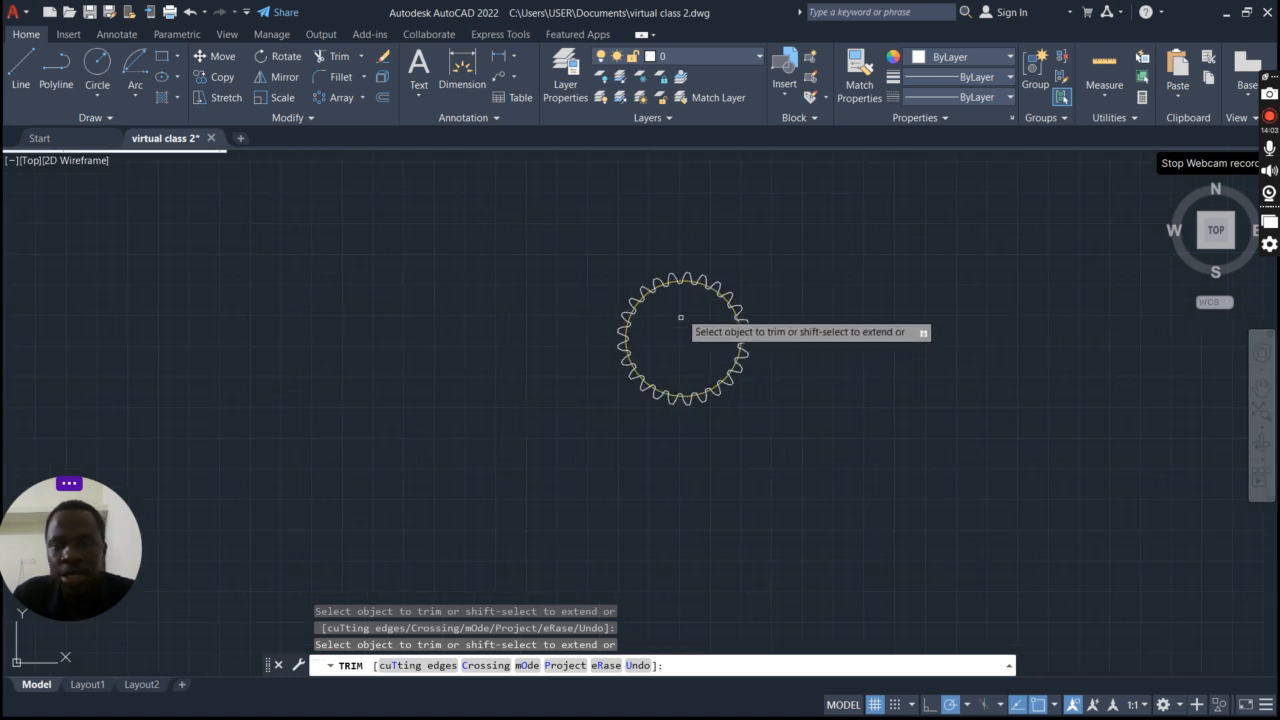
{"action": "scroll", "coordinate": [699, 292], "scroll_direction": "up", "scroll_amount": 4}
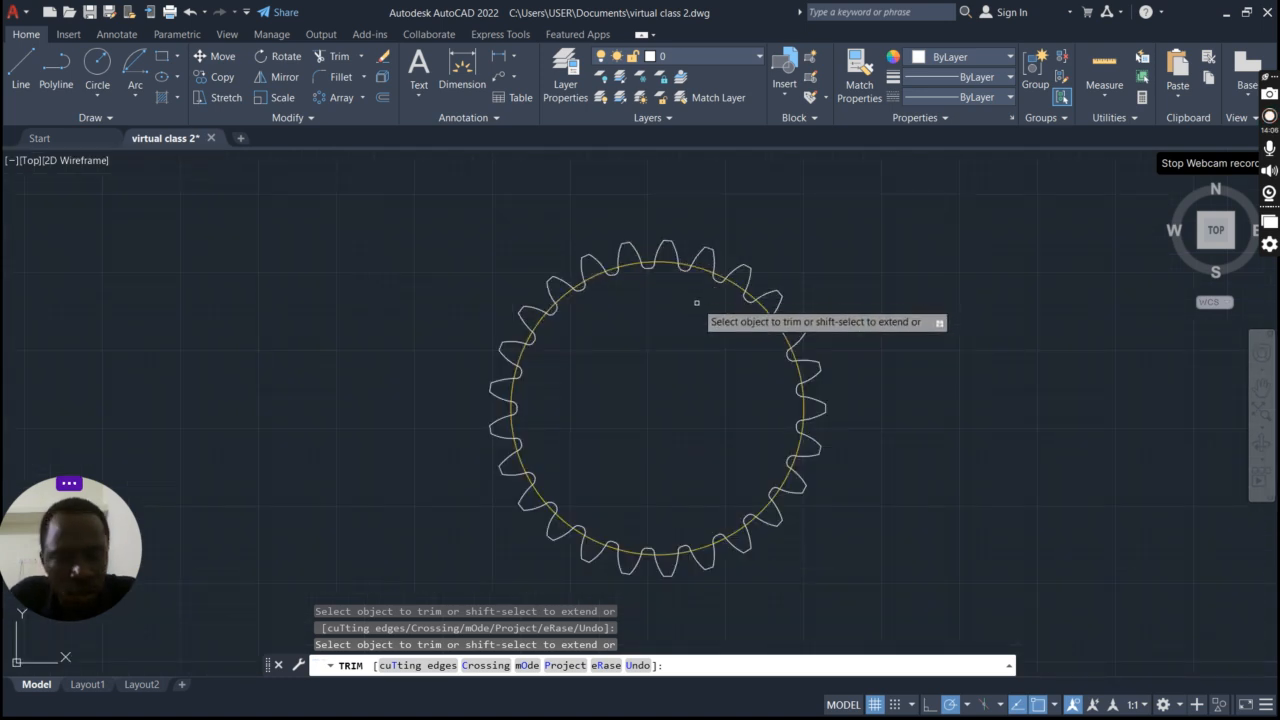
{"action": "key", "text": "Escape"}
{"action": "left_click", "coordinate": [810, 377]}
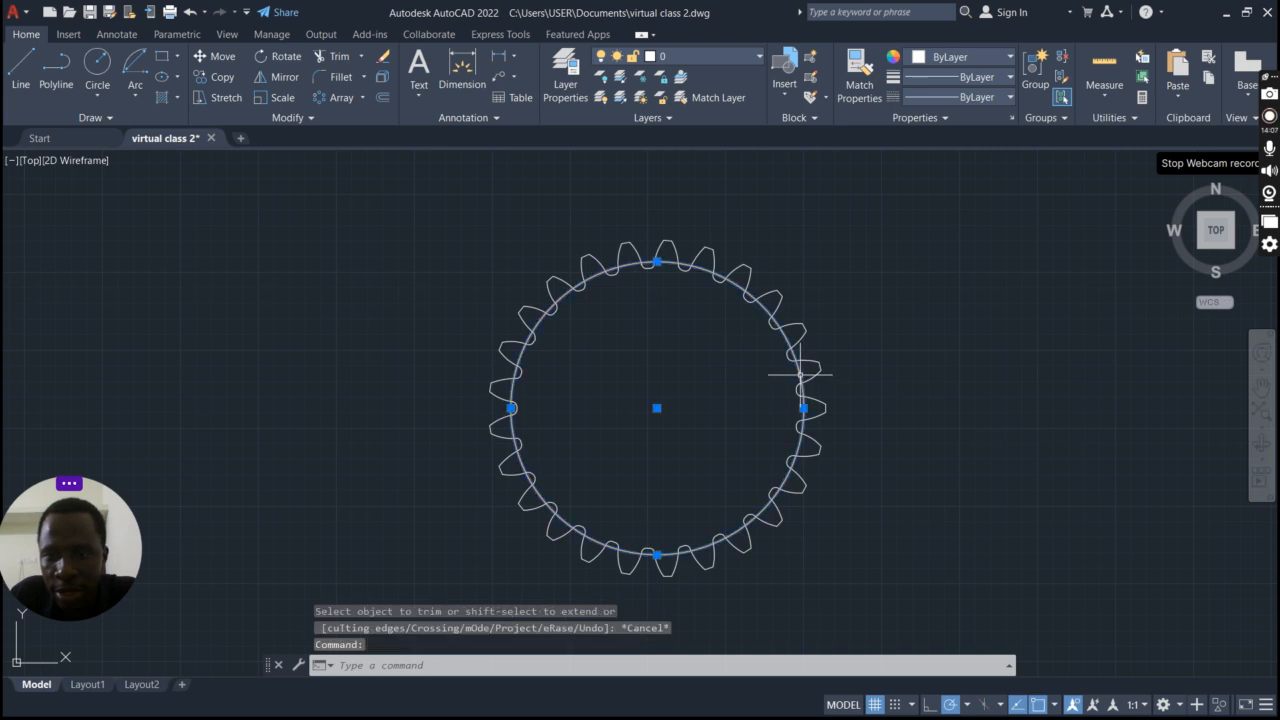
{"action": "key", "text": "Delete"}
{"action": "scroll", "coordinate": [814, 398], "scroll_direction": "down", "scroll_amount": 4}
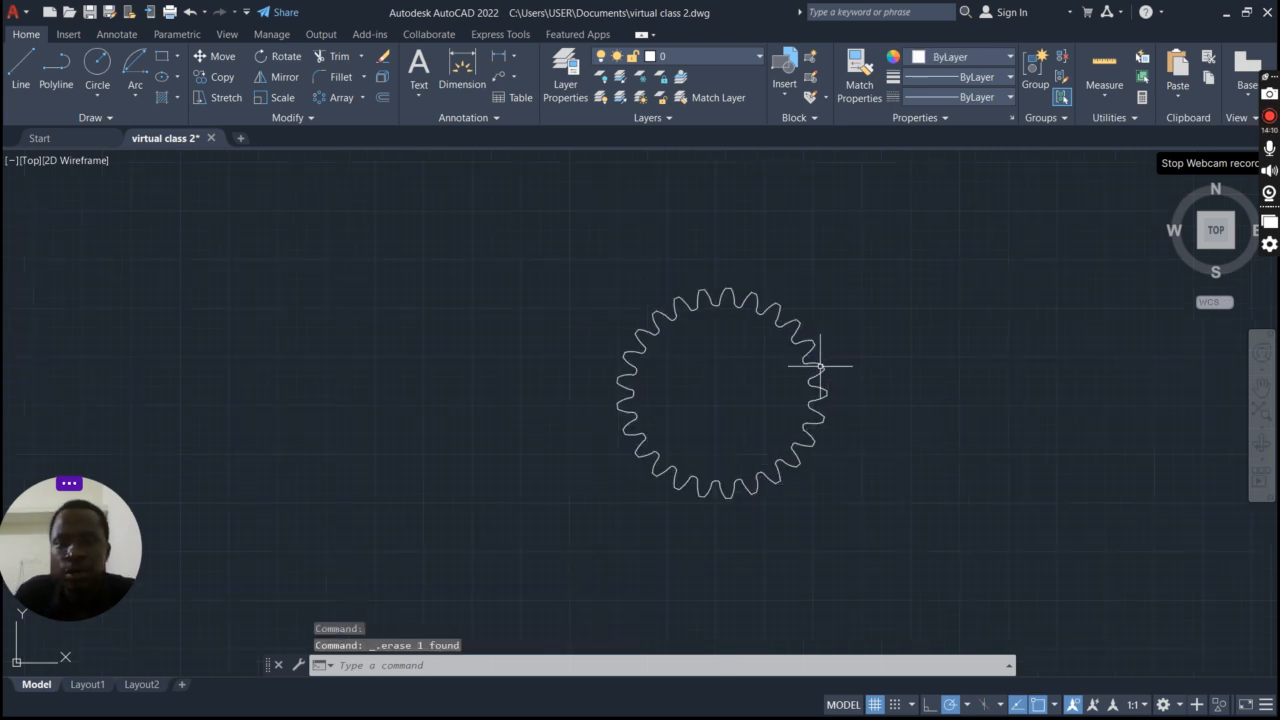
Step: Draw a bore circle with a radius of 50 at the gear's centre, using the finished reference gear as a guide
{"action": "scroll", "coordinate": [837, 394], "scroll_direction": "down", "scroll_amount": 3}
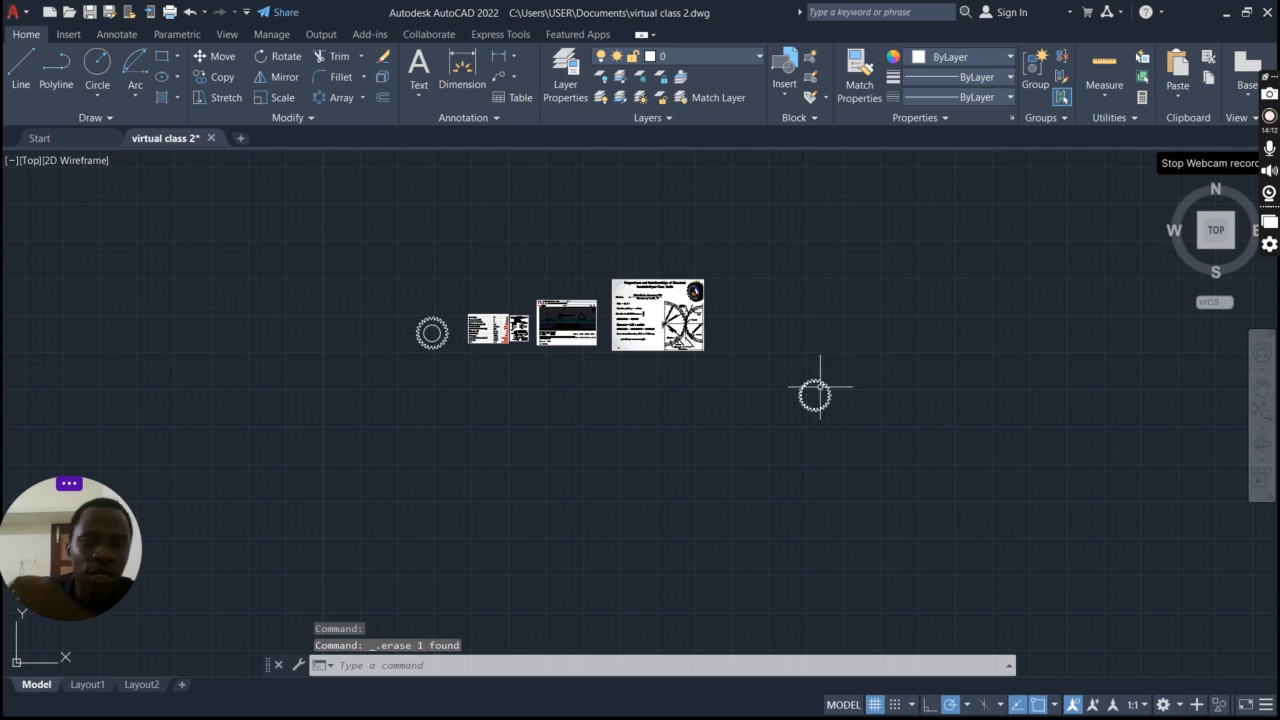
{"action": "scroll", "coordinate": [495, 330], "scroll_direction": "up", "scroll_amount": 5}
{"action": "scroll", "coordinate": [527, 345], "scroll_direction": "down", "scroll_amount": 2}
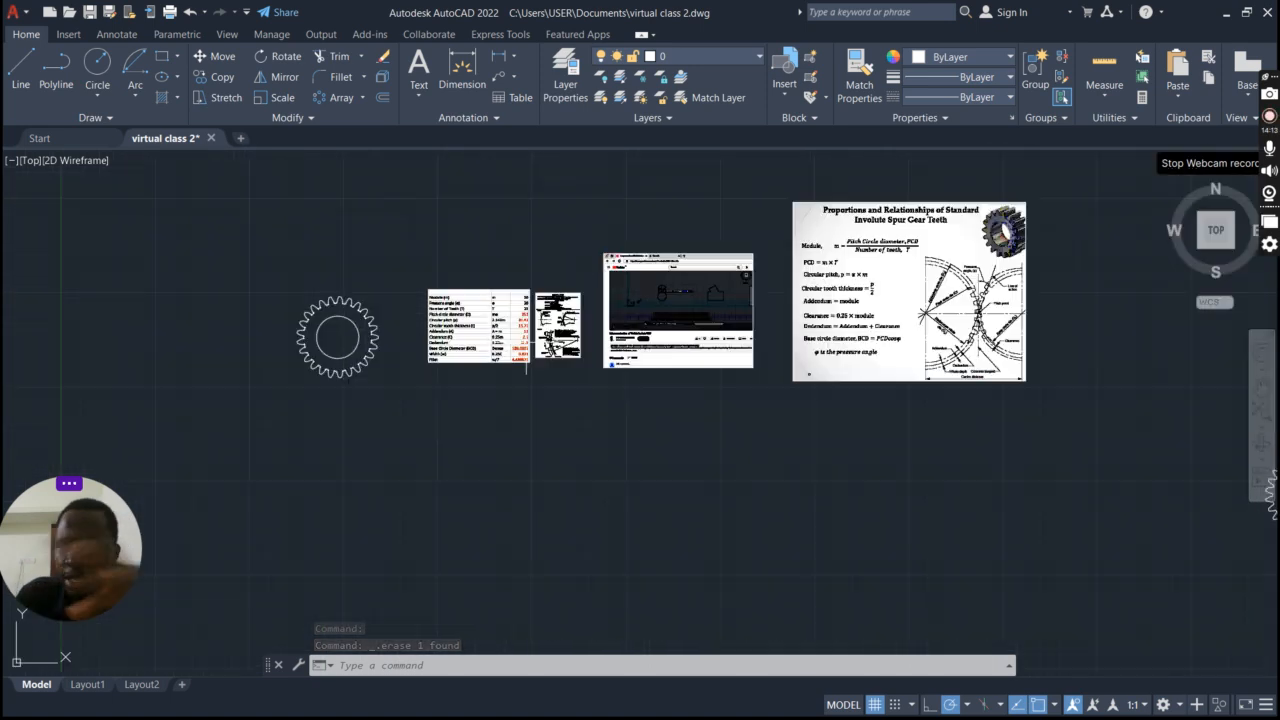
{"action": "scroll", "coordinate": [527, 345], "scroll_direction": "down", "scroll_amount": 2}
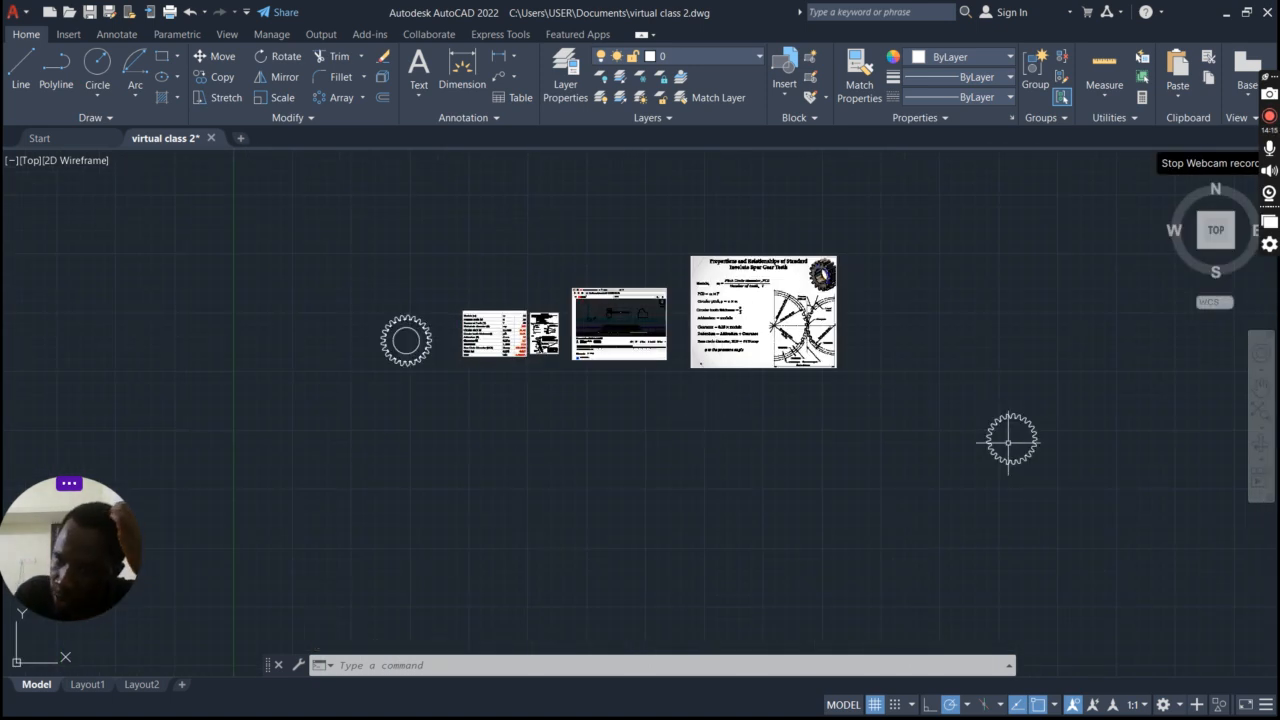
{"action": "scroll", "coordinate": [1097, 442], "scroll_direction": "up", "scroll_amount": 4}
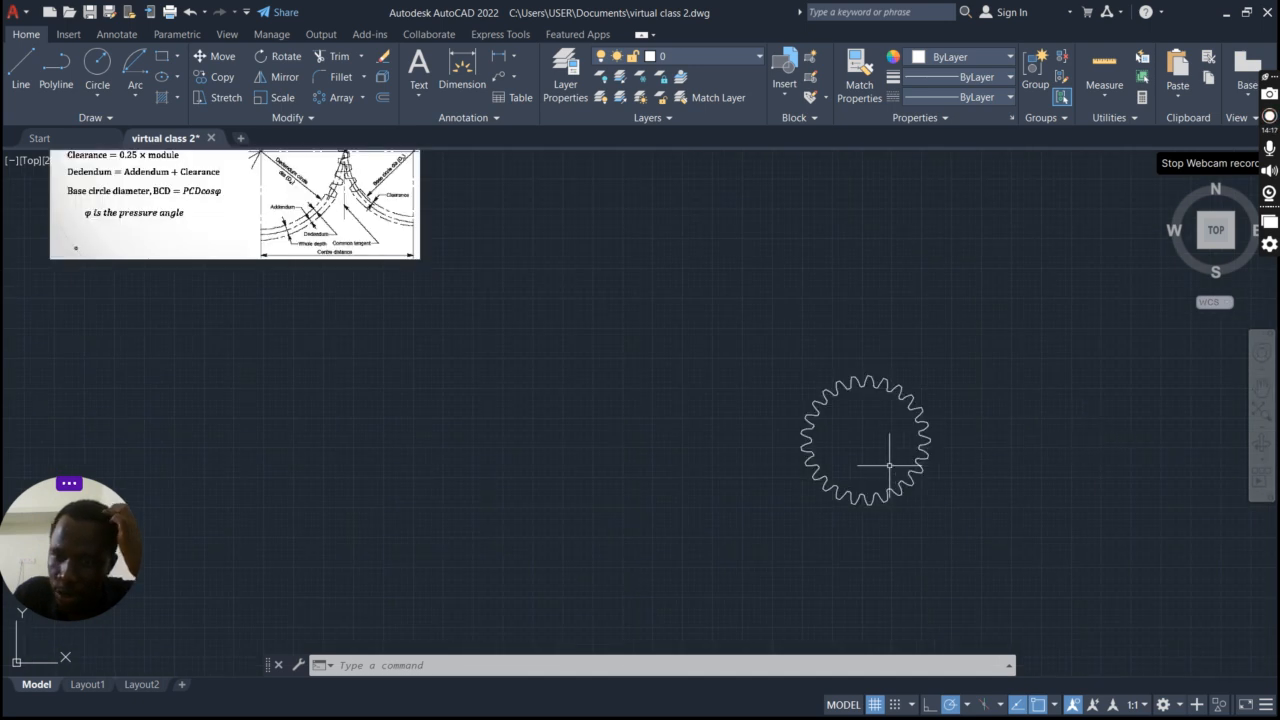
{"action": "type", "text": "c"}
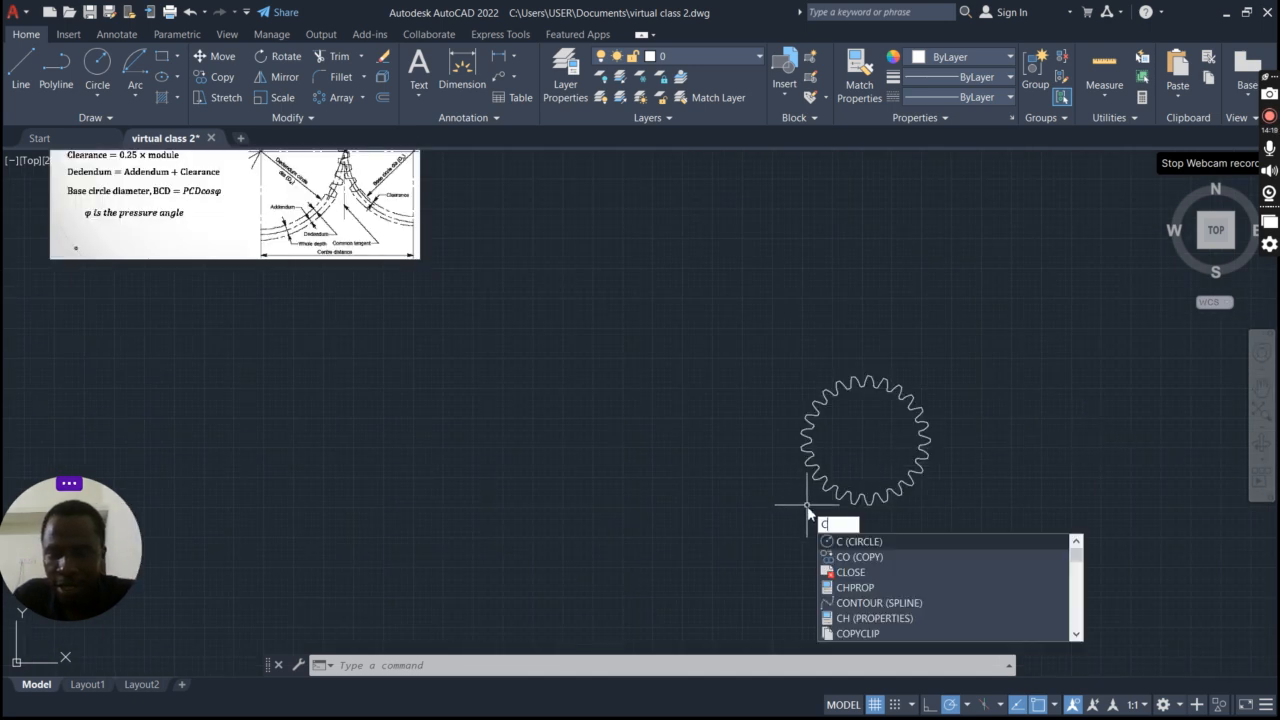
{"action": "key", "text": "Return"}
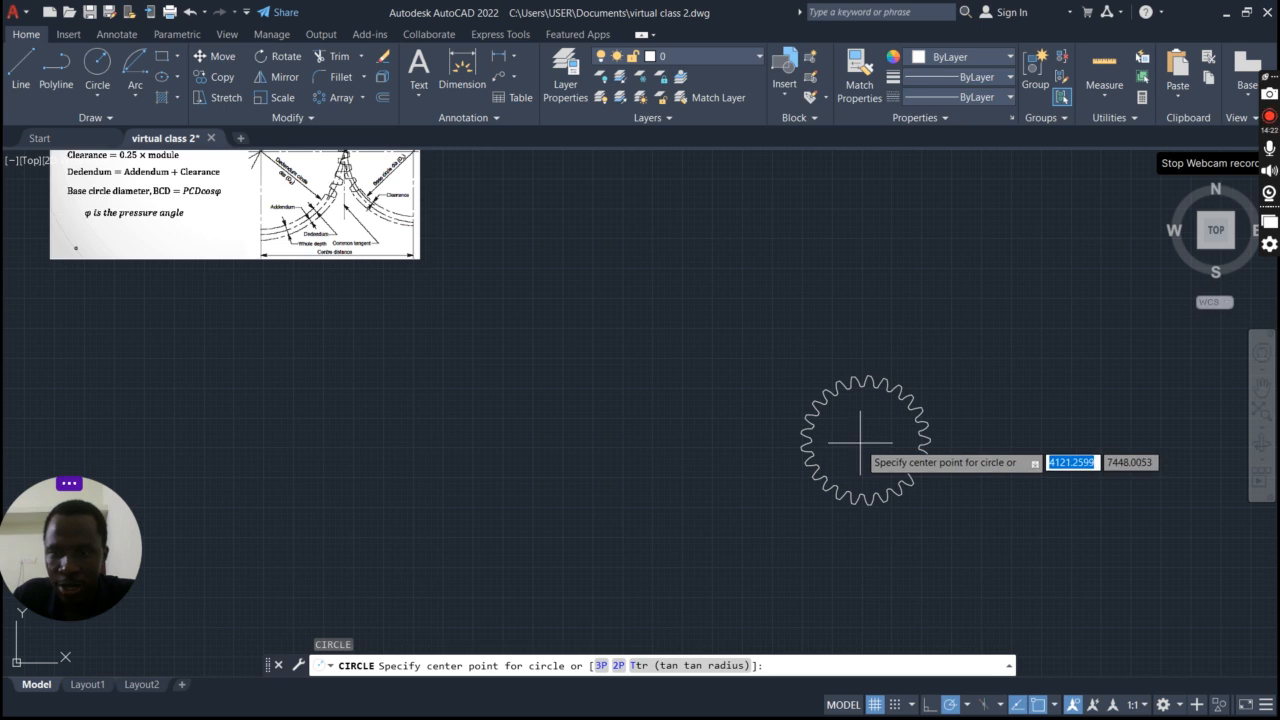
{"action": "scroll", "coordinate": [866, 444], "scroll_direction": "up", "scroll_amount": 5}
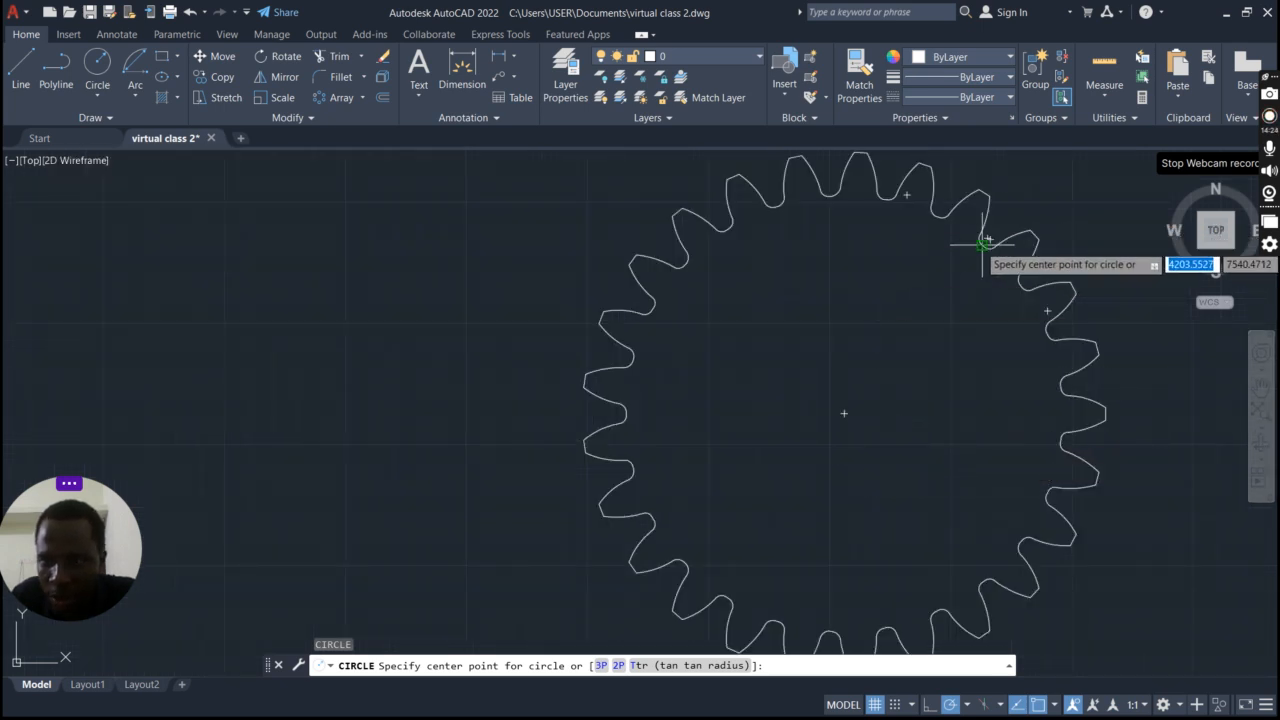
{"action": "left_click", "coordinate": [845, 413]}
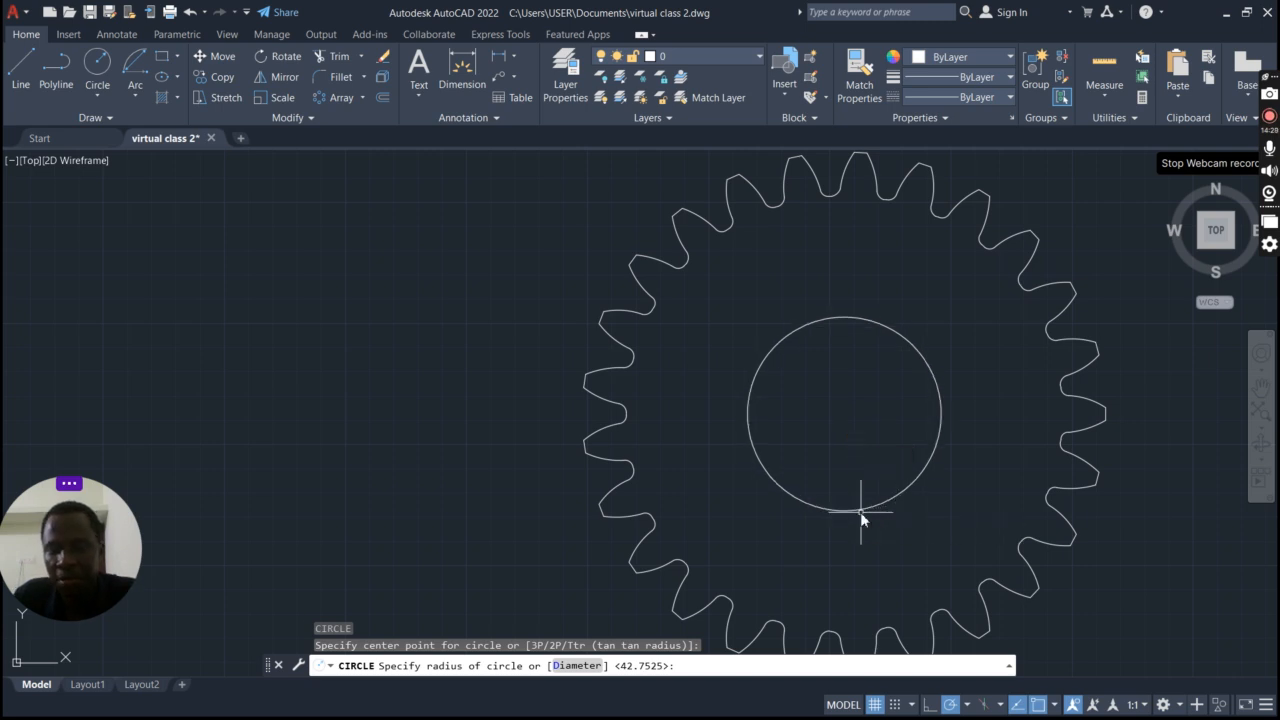
{"action": "key", "text": "Return"}
{"action": "scroll", "coordinate": [820, 415], "scroll_direction": "down", "scroll_amount": 5}
{"action": "scroll", "coordinate": [872, 468], "scroll_direction": "up", "scroll_amount": 4}
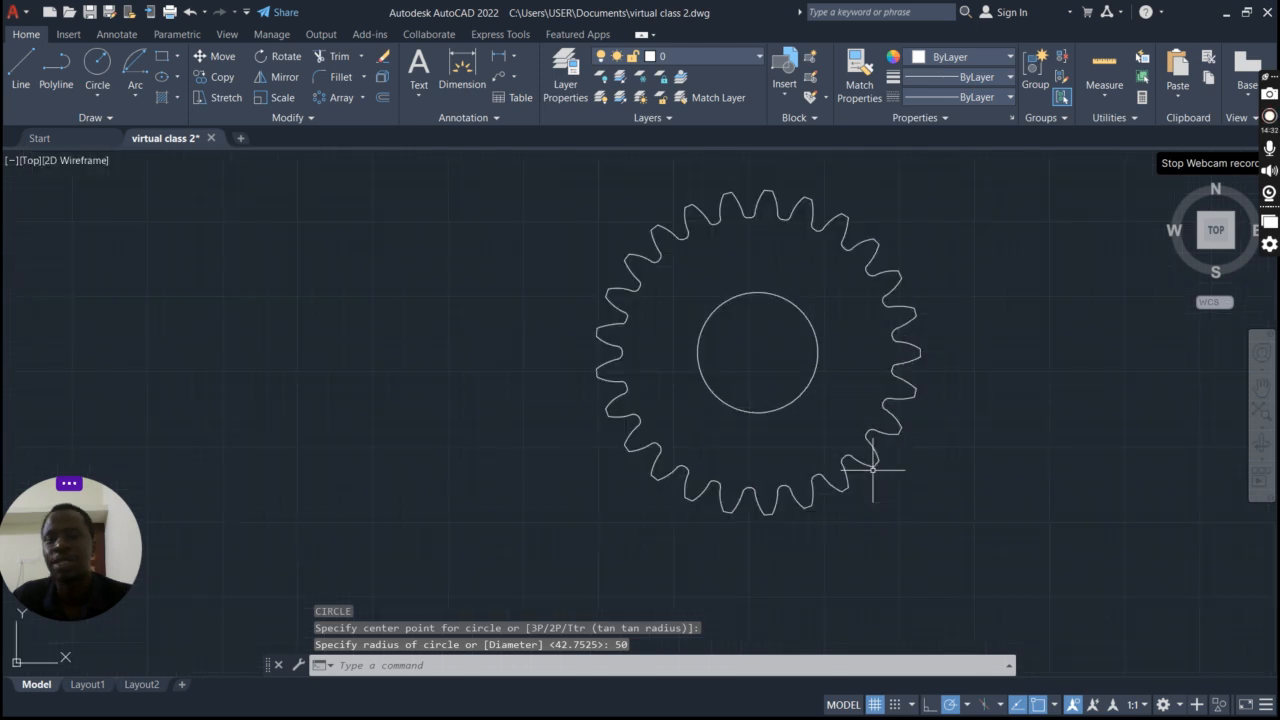
{"action": "scroll", "coordinate": [874, 463], "scroll_direction": "down", "scroll_amount": 4}
{"action": "scroll", "coordinate": [875, 465], "scroll_direction": "up", "scroll_amount": 4}
{"action": "scroll", "coordinate": [877, 464], "scroll_direction": "up", "scroll_amount": 2}
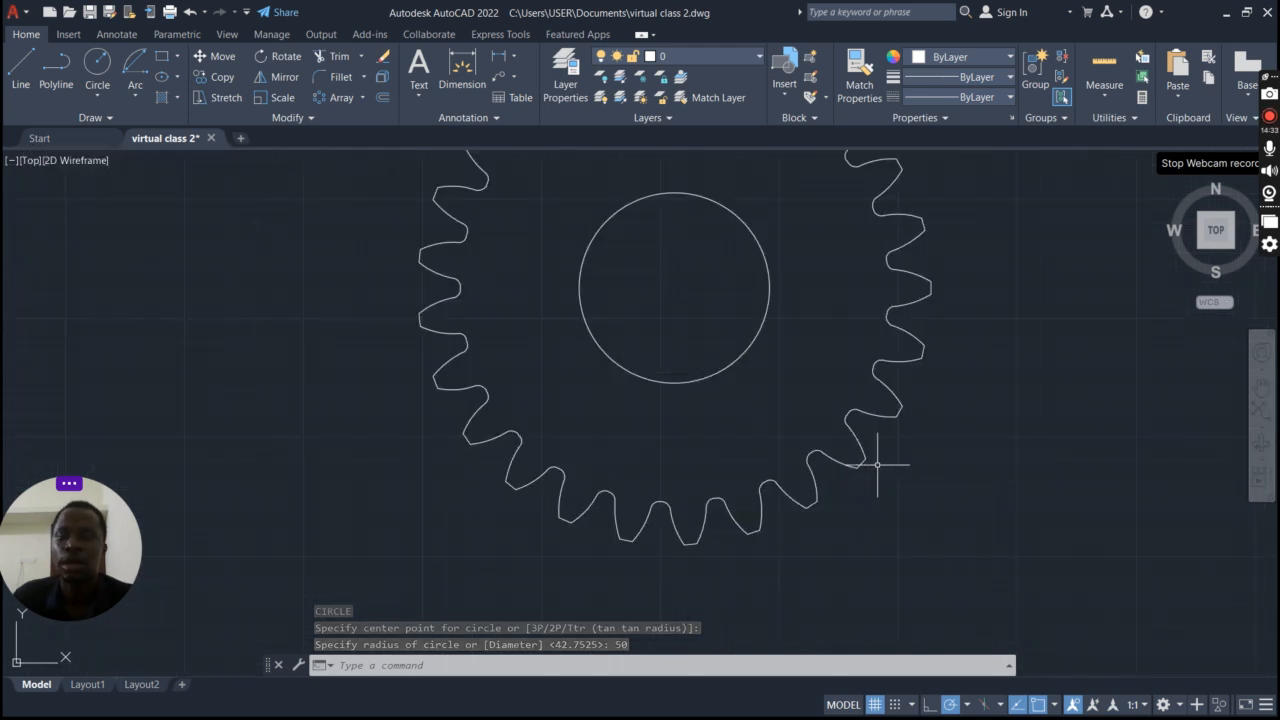
Step: Review the finished gear within the whole drawing and examine the inserted YouTube page image titled "Interpenetration of Solids in AutoCAD"
{"action": "scroll", "coordinate": [877, 460], "scroll_direction": "down", "scroll_amount": 3}
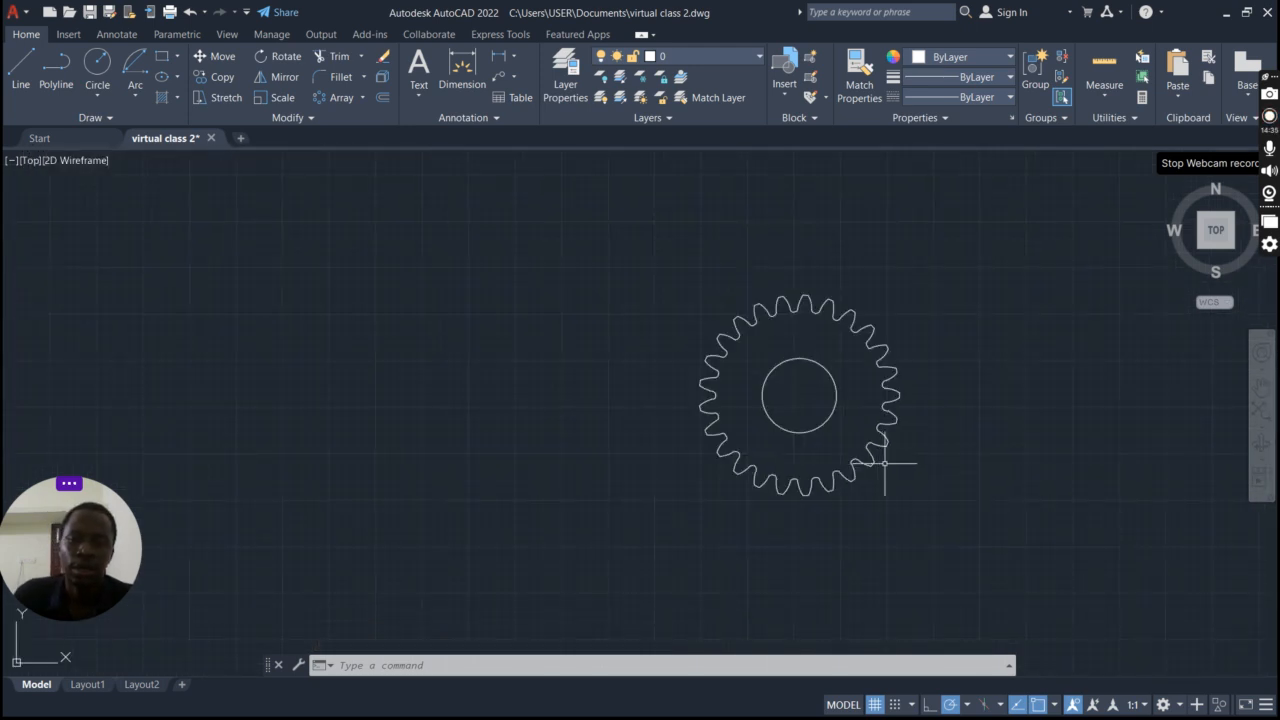
{"action": "scroll", "coordinate": [890, 462], "scroll_direction": "down", "scroll_amount": 2}
{"action": "scroll", "coordinate": [897, 461], "scroll_direction": "down", "scroll_amount": 2}
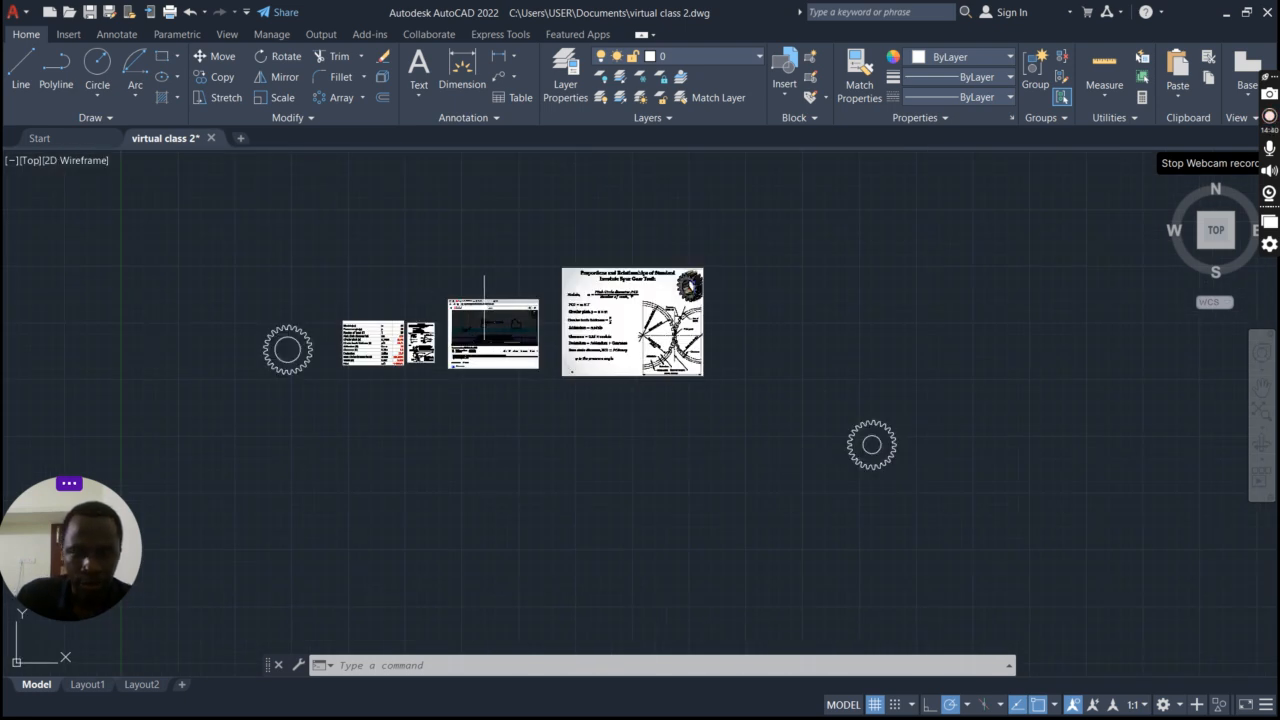
{"action": "scroll", "coordinate": [571, 299], "scroll_direction": "up", "scroll_amount": 2}
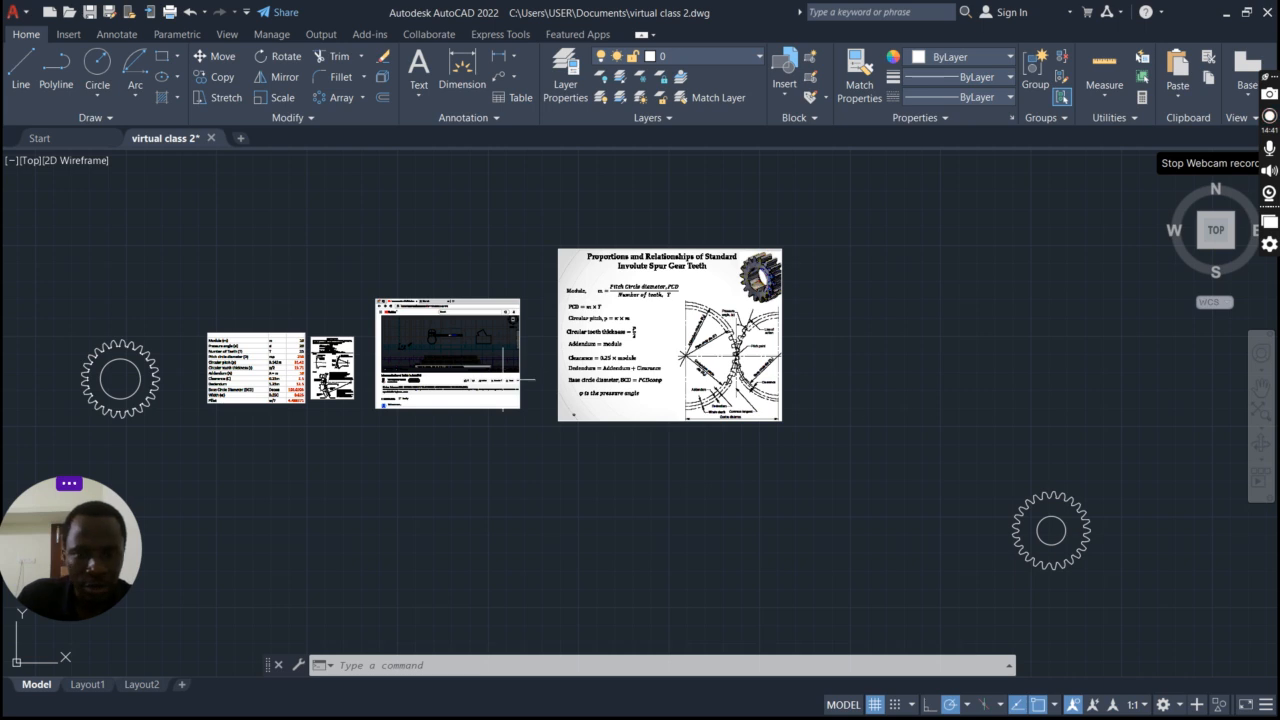
{"action": "scroll", "coordinate": [840, 380], "scroll_direction": "down", "scroll_amount": 2}
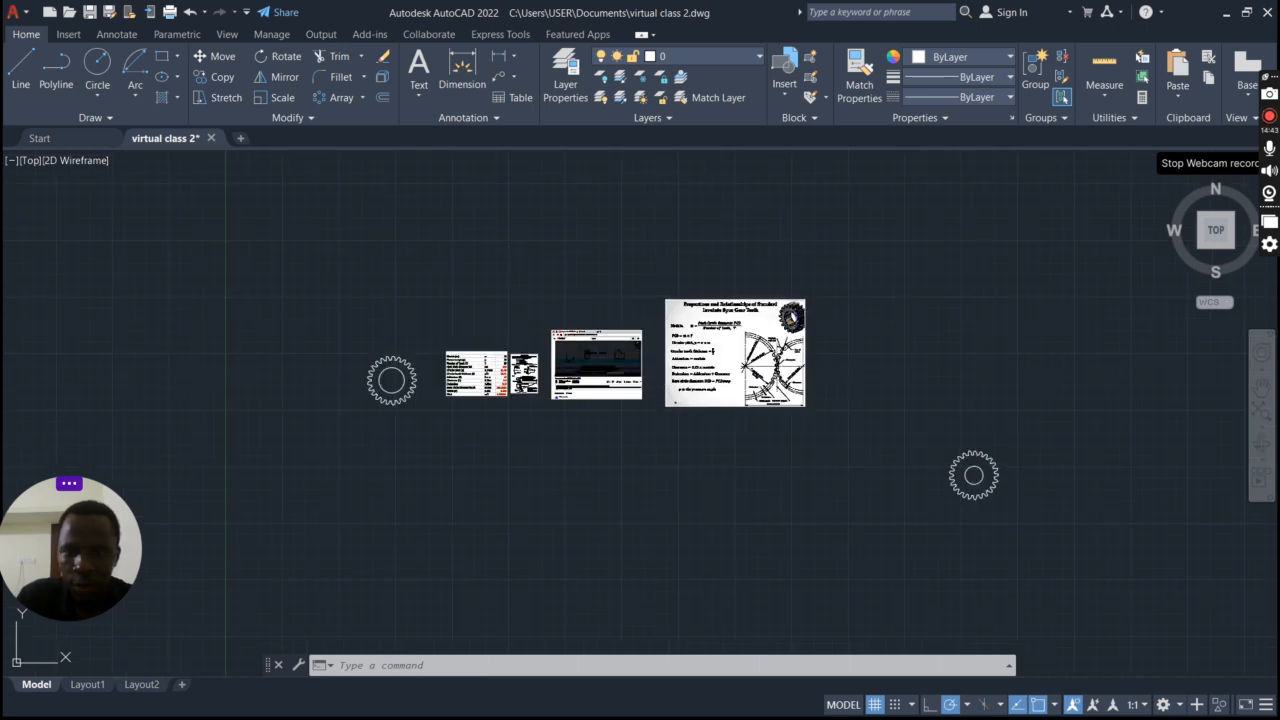
{"action": "scroll", "coordinate": [553, 400], "scroll_direction": "up", "scroll_amount": 8}
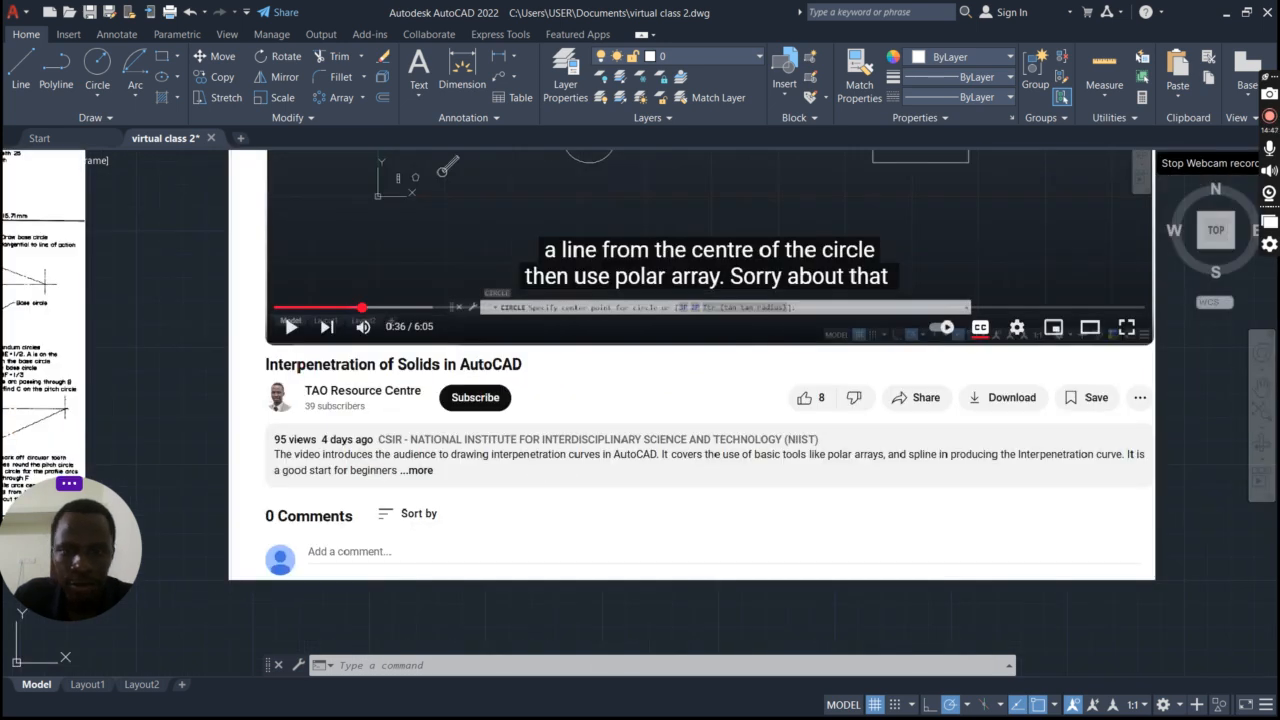
{"action": "scroll", "coordinate": [741, 442], "scroll_direction": "down", "scroll_amount": 2}
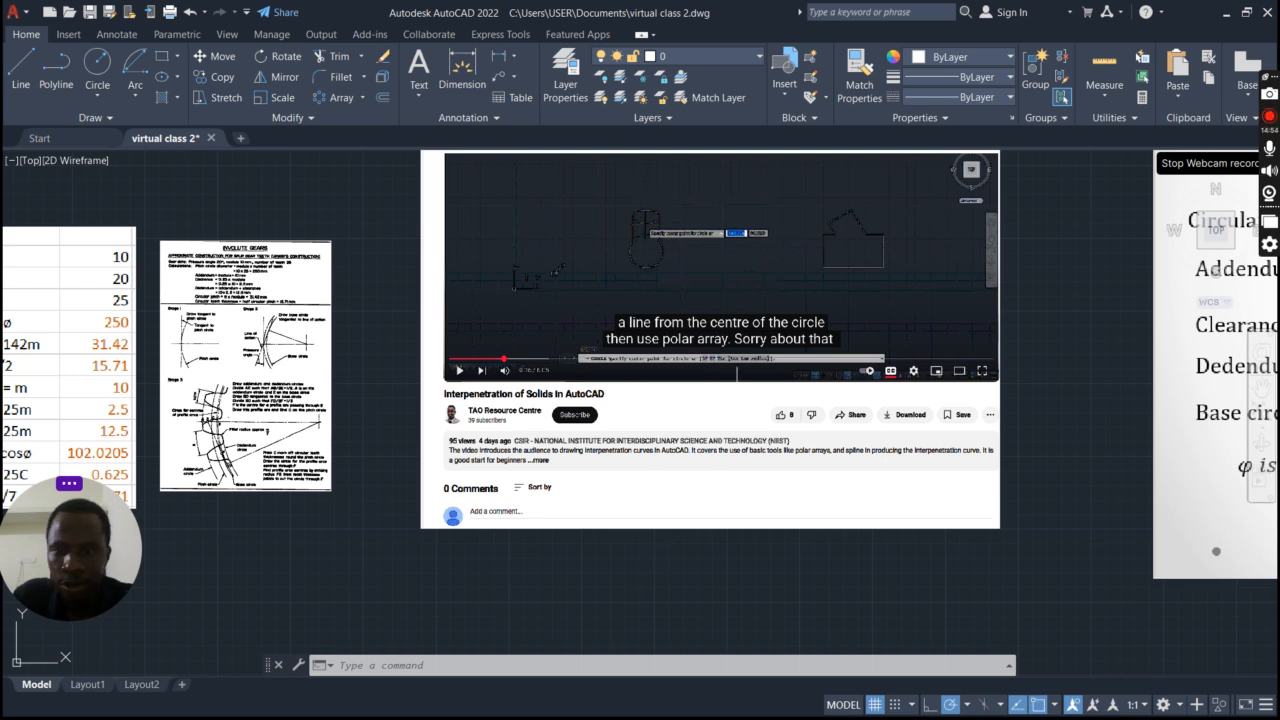
{"action": "scroll", "coordinate": [737, 375], "scroll_direction": "up", "scroll_amount": 2}
{"action": "scroll", "coordinate": [737, 375], "scroll_direction": "down", "scroll_amount": 3}
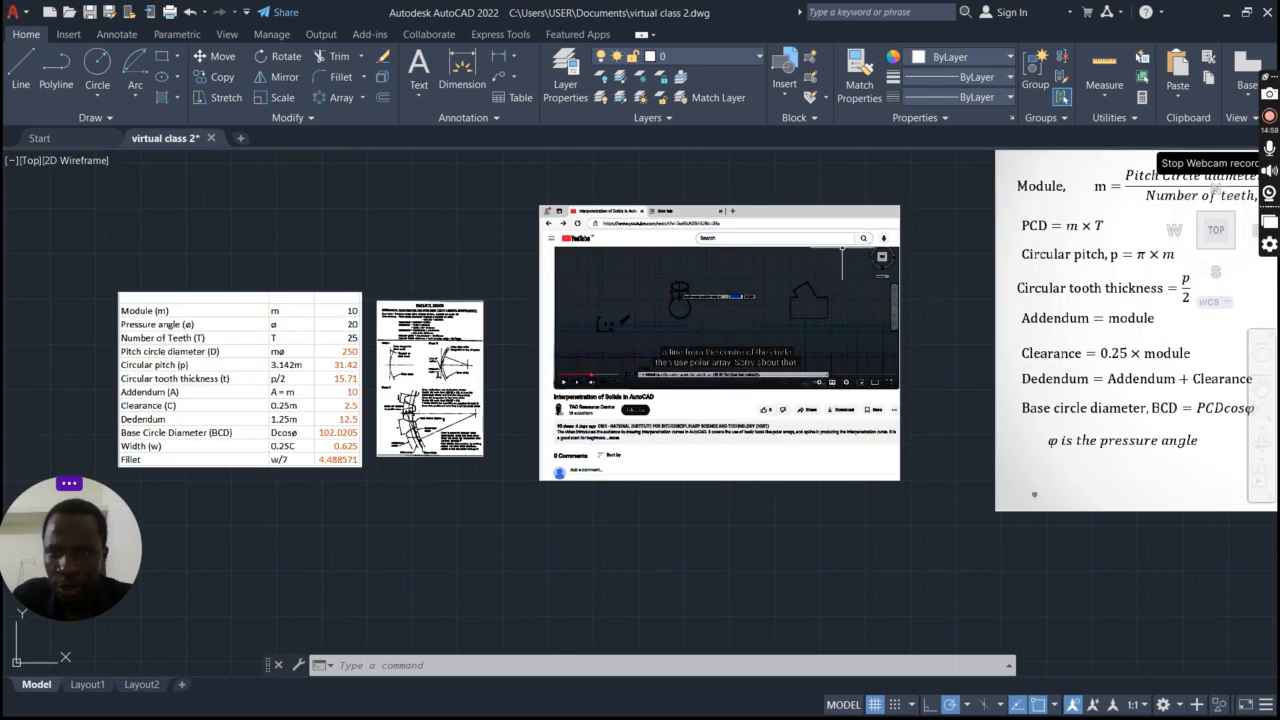
{"action": "scroll", "coordinate": [840, 258], "scroll_direction": "up", "scroll_amount": 4}
{"action": "scroll", "coordinate": [738, 262], "scroll_direction": "down", "scroll_amount": 2}
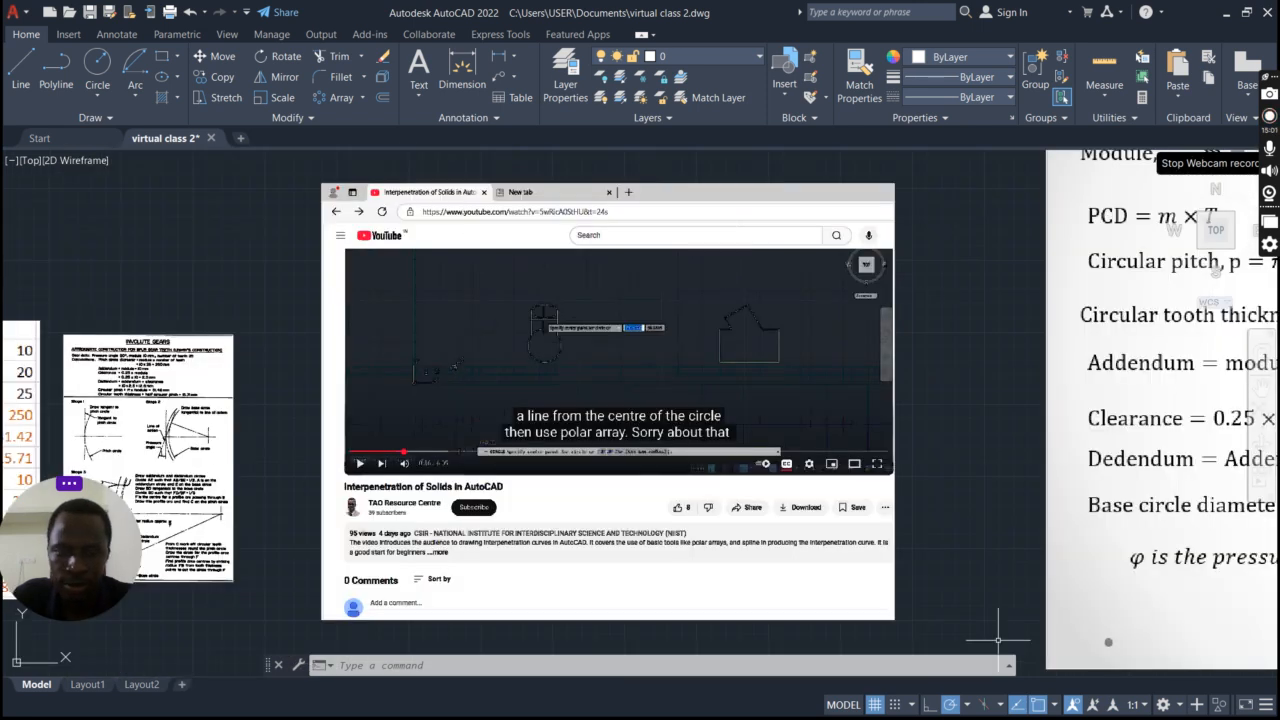